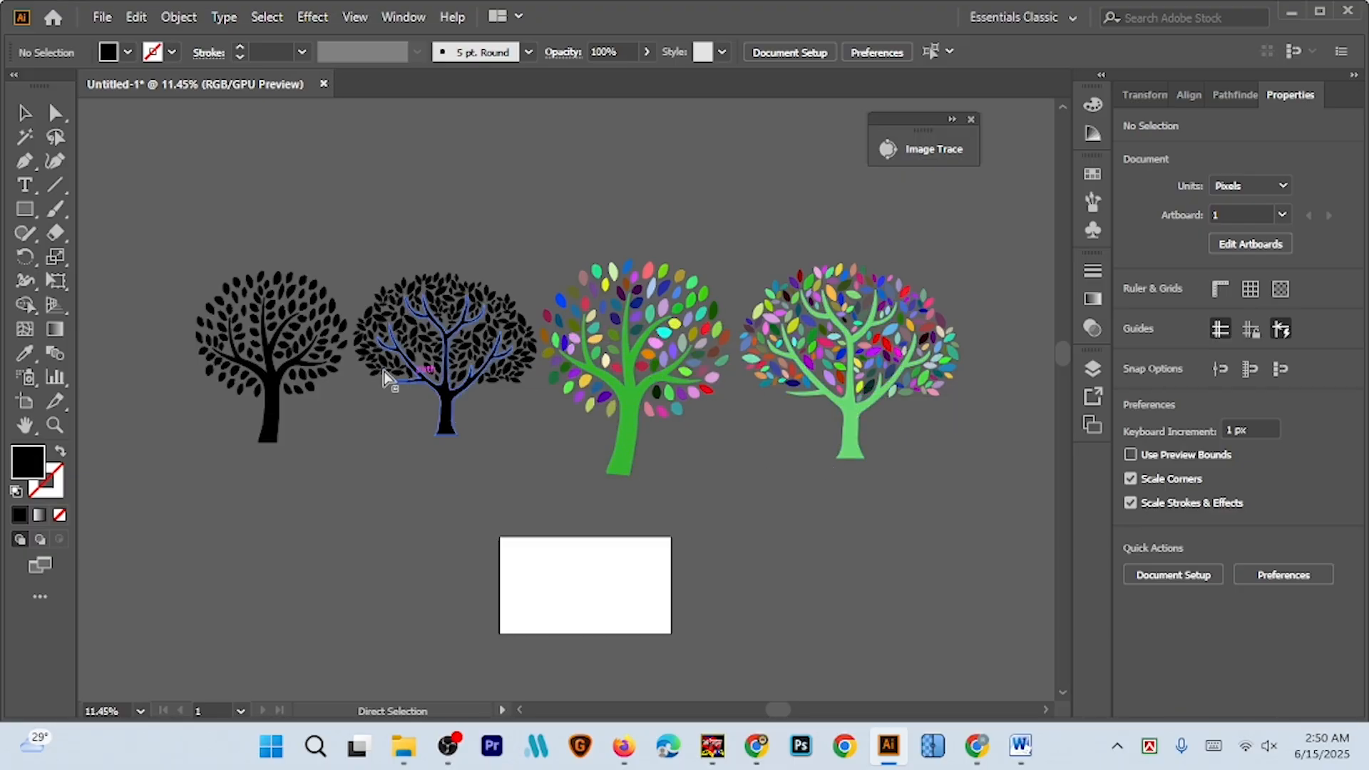
Examine the two black trees and the two multicoloured trees up close
key(ctrl+space)
drag(386, 345, 563, 443)
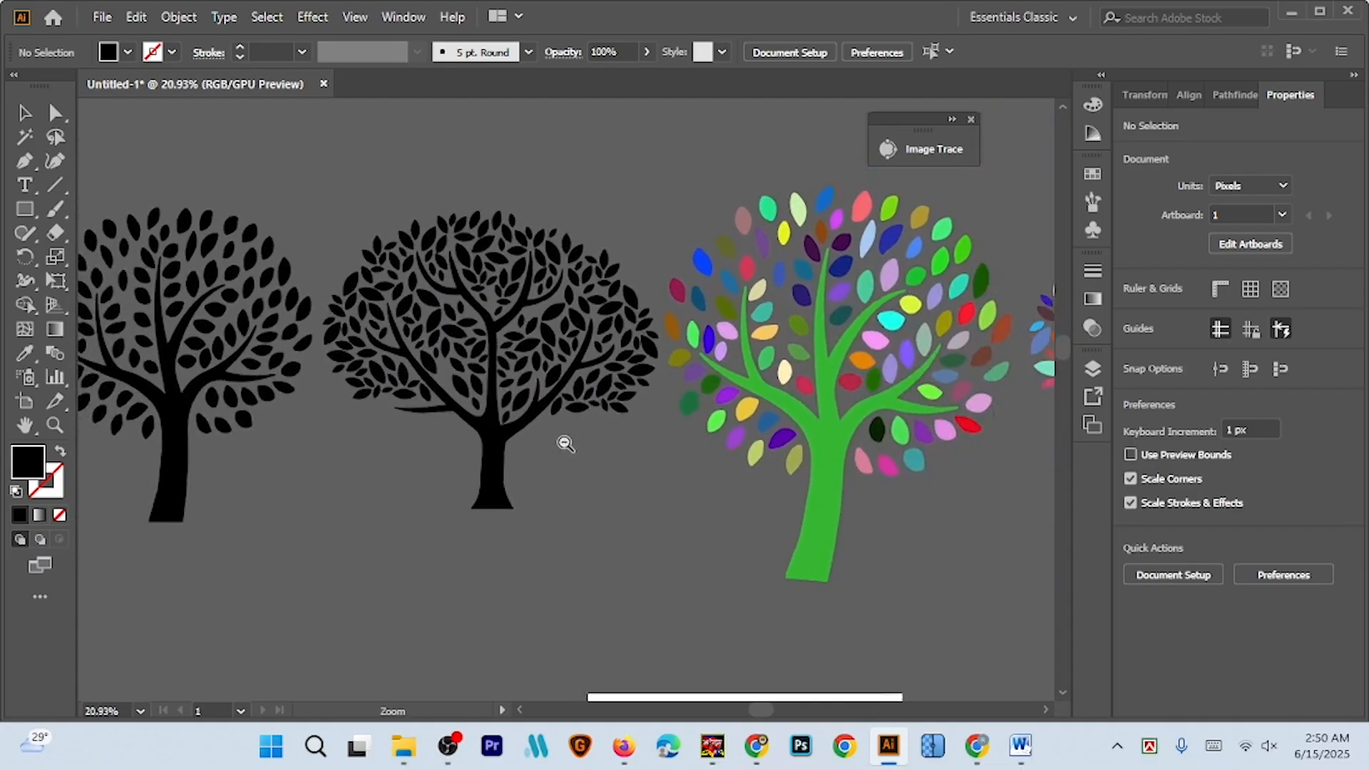
scroll(593, 465, left, 2)
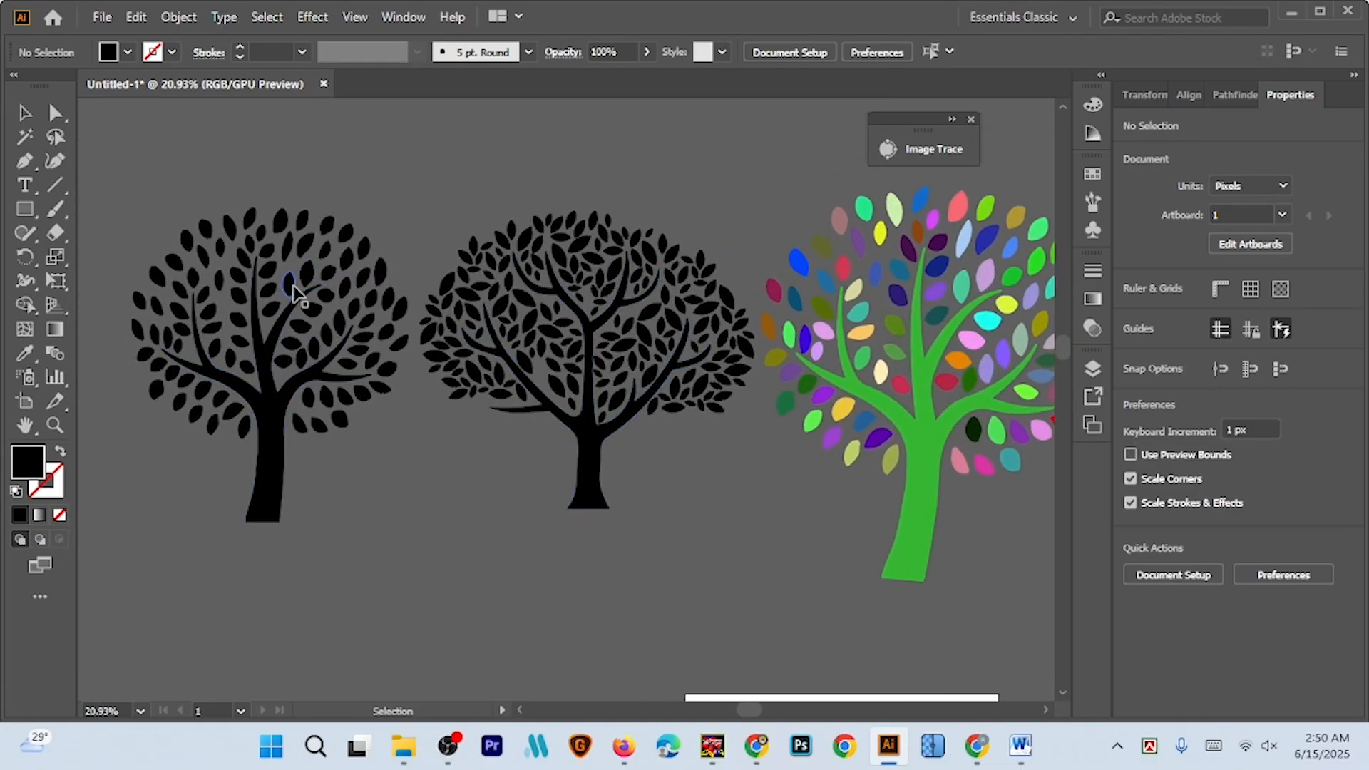
scroll(360, 347, right, 2)
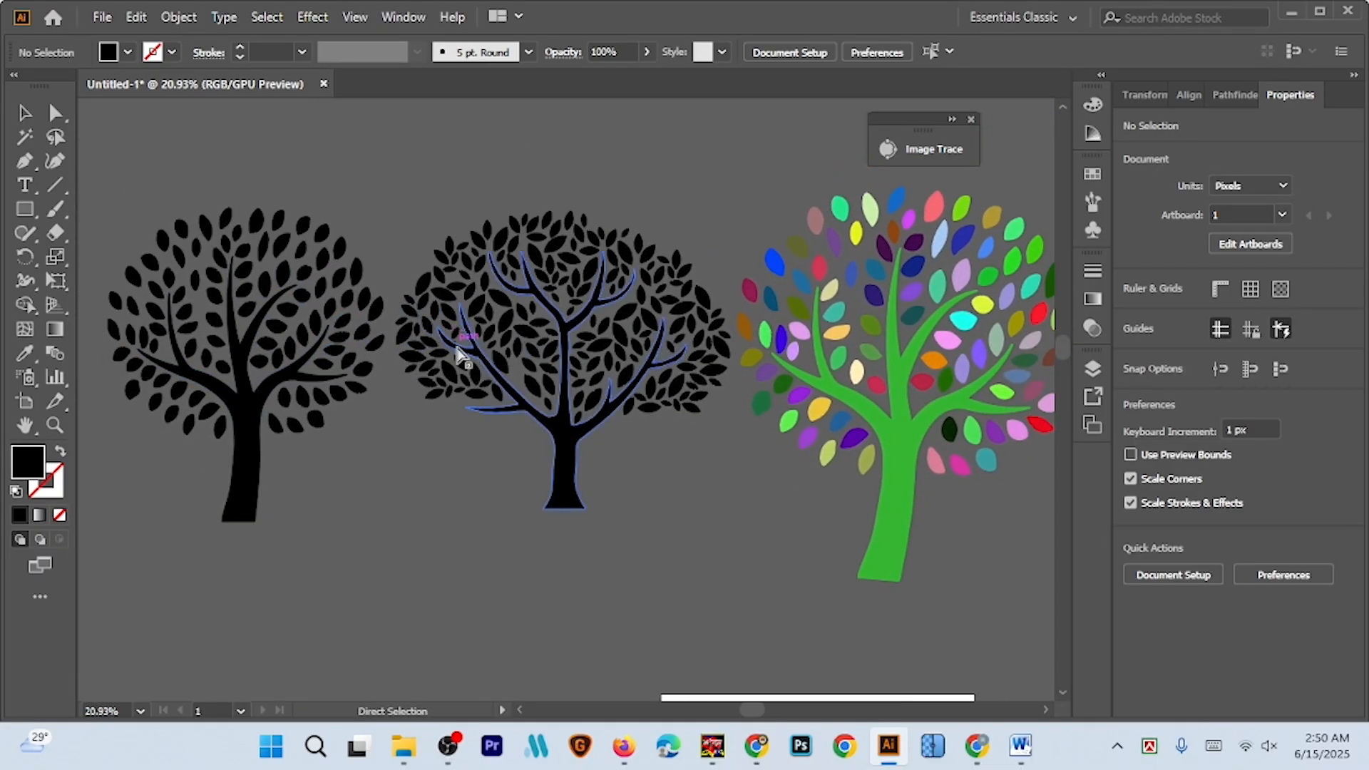
scroll(464, 360, right, 5)
scroll(349, 366, right, 8)
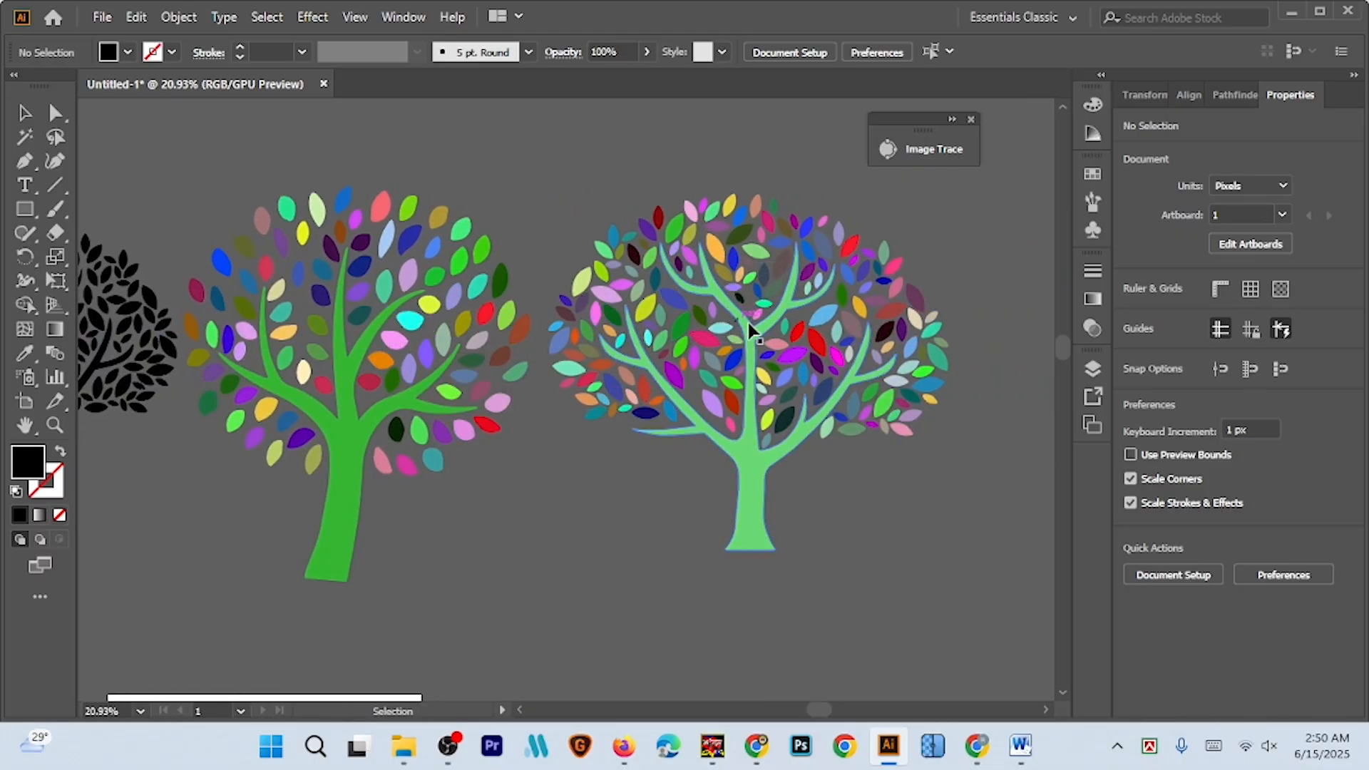
scroll(730, 427, down, 4)
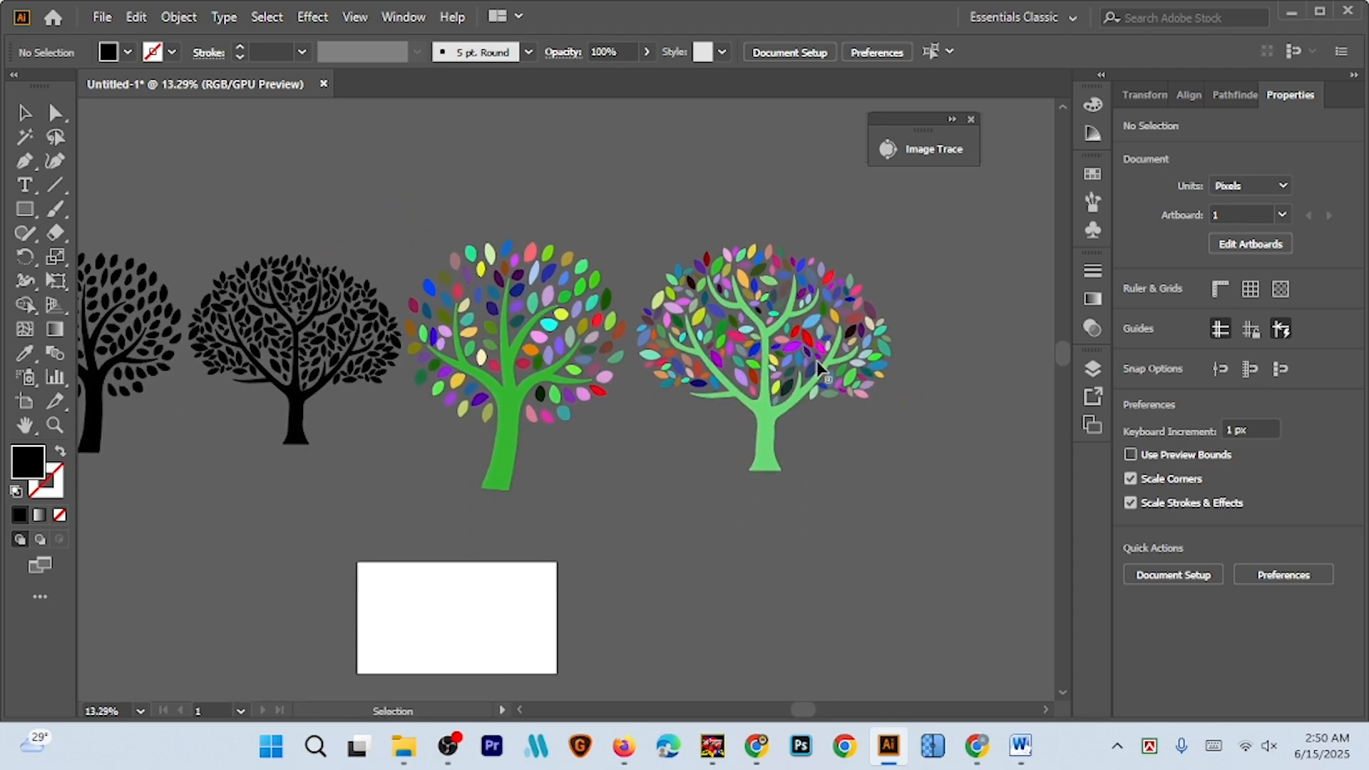
scroll(695, 421, down, 1)
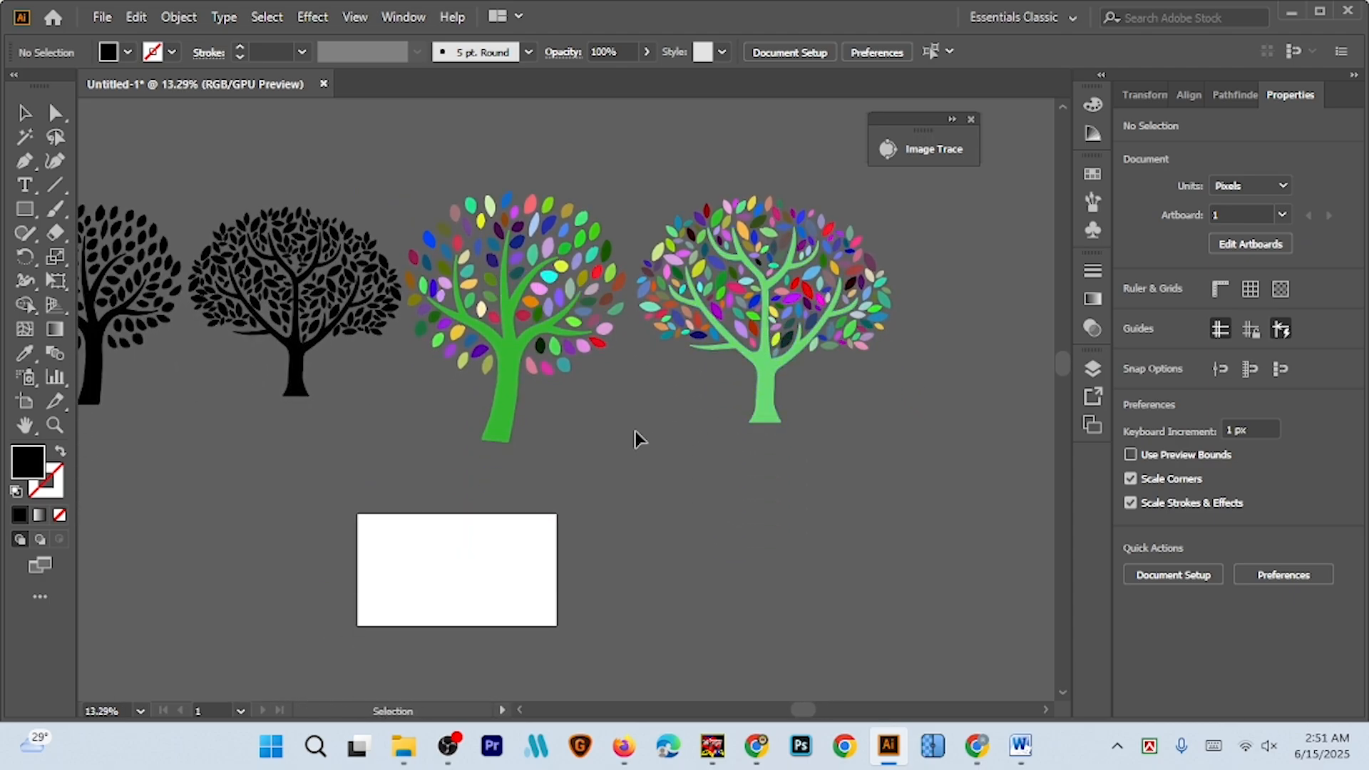
Ungroup the second black tree into separate leaf and trunk paths, then deselect it
key(a)
scroll(589, 439, up, 1)
scroll(228, 306, up, 10)
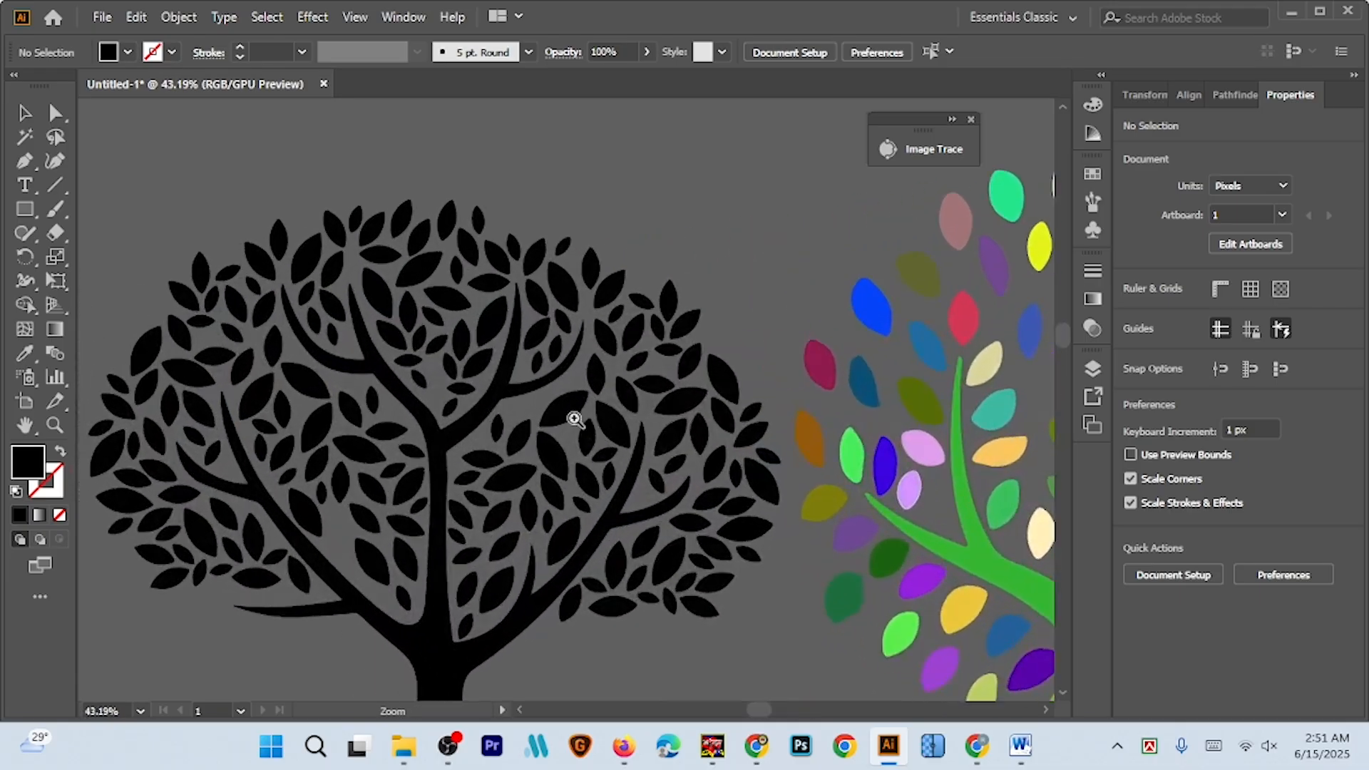
scroll(626, 443, left, 2)
key(v)
click(602, 321)
right_click(582, 330)
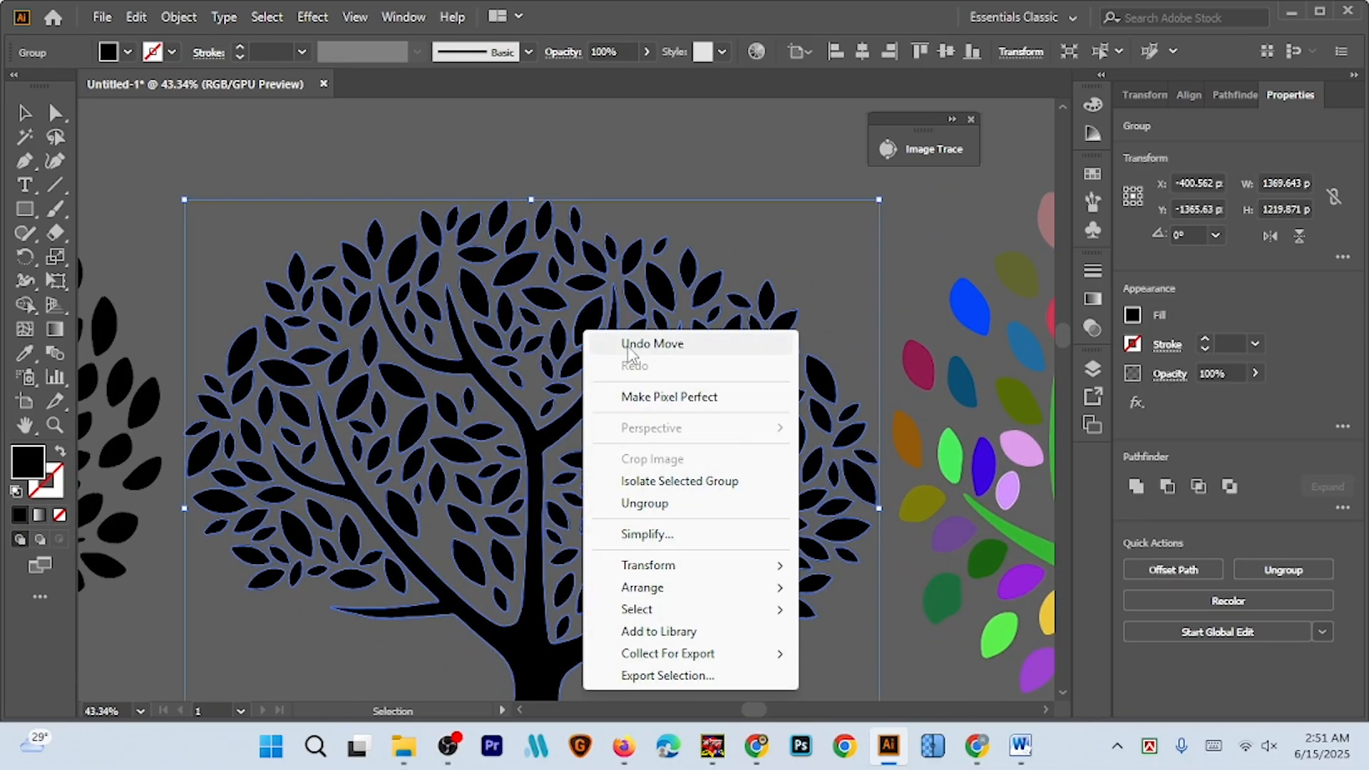
click(647, 534)
click(664, 168)
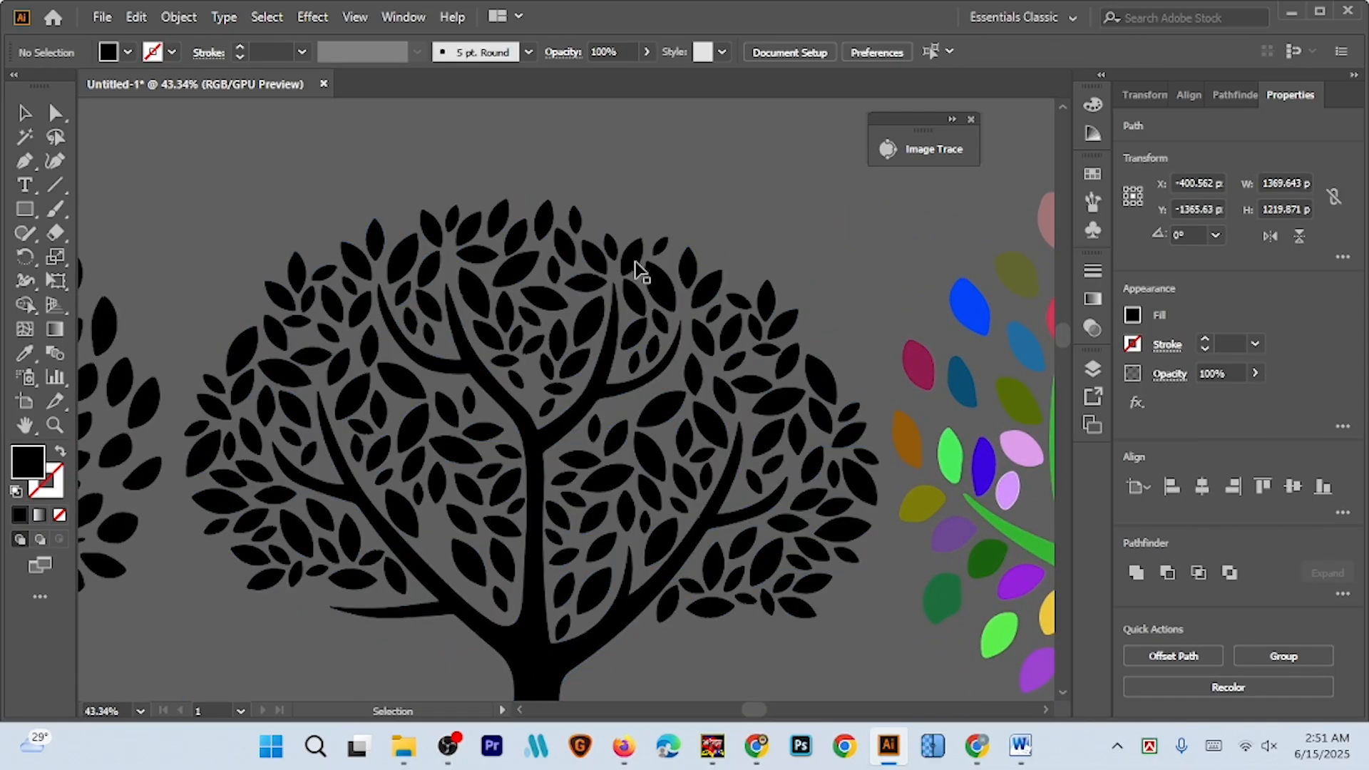
Fill one upper-right leaf of the second black tree with magenta and one upper-left leaf with green
click(633, 264)
click(128, 52)
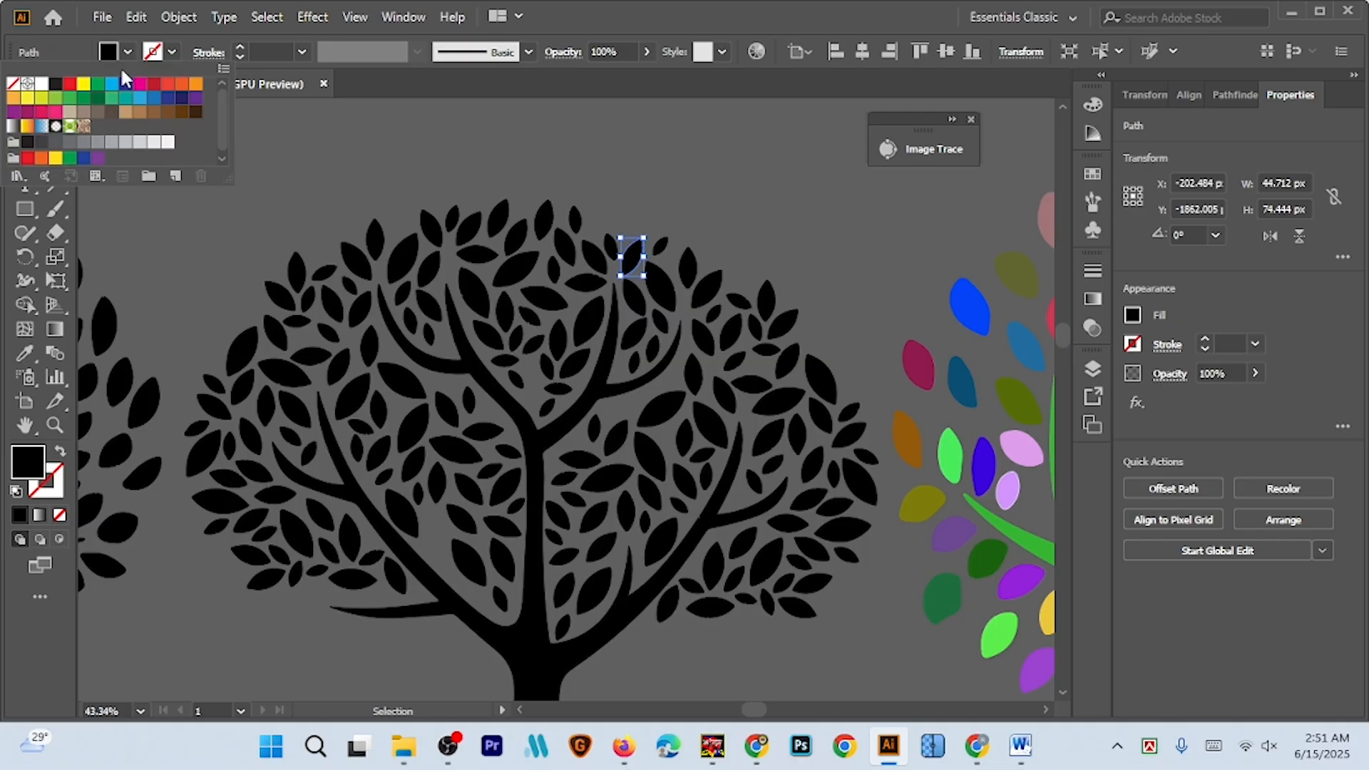
click(139, 85)
click(421, 280)
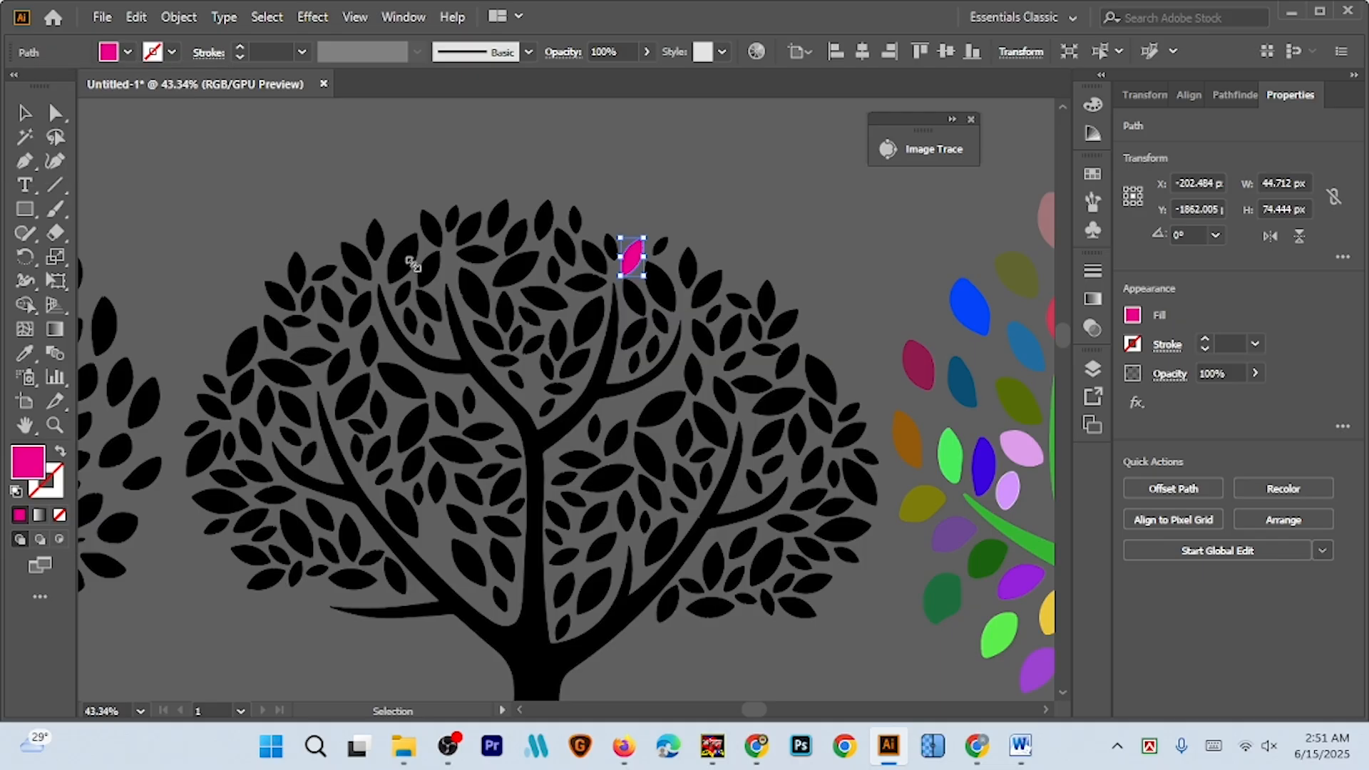
click(403, 258)
click(127, 51)
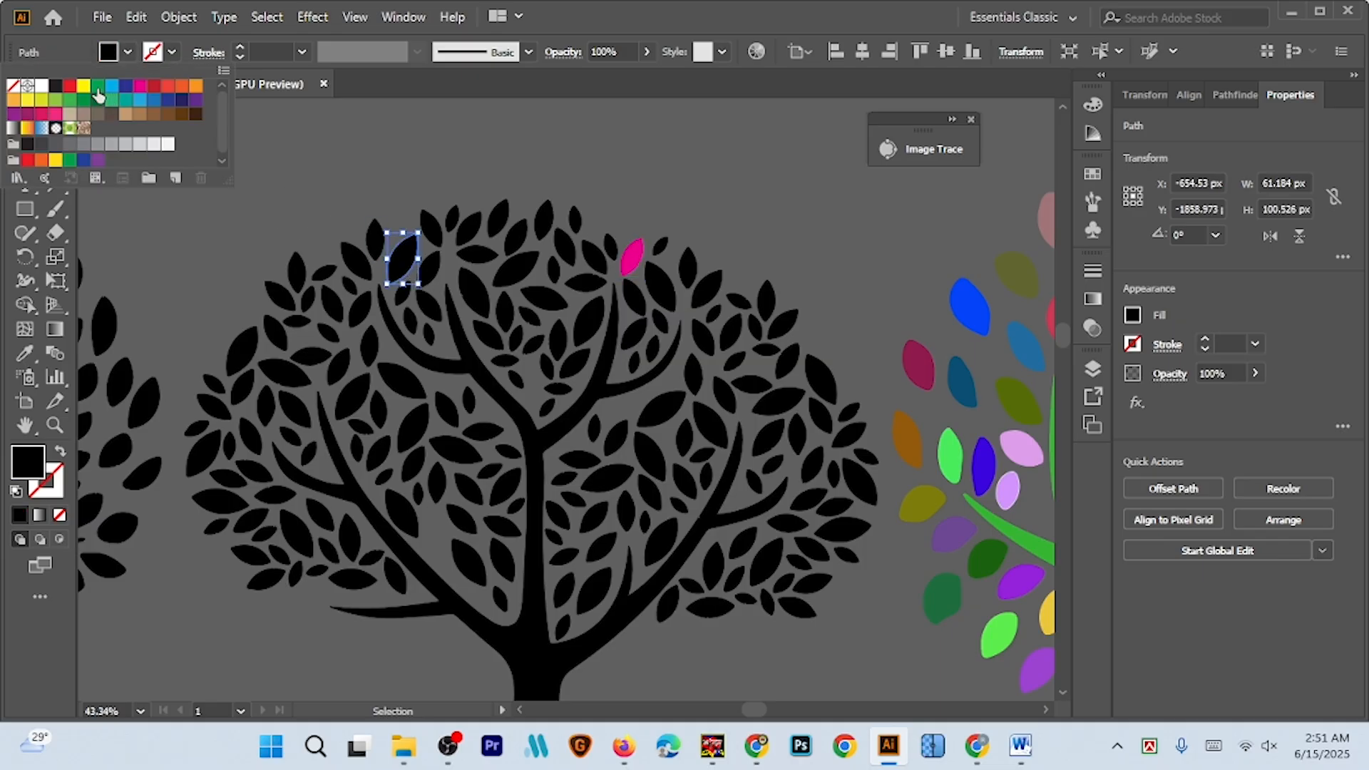
click(99, 91)
click(419, 151)
click(544, 285)
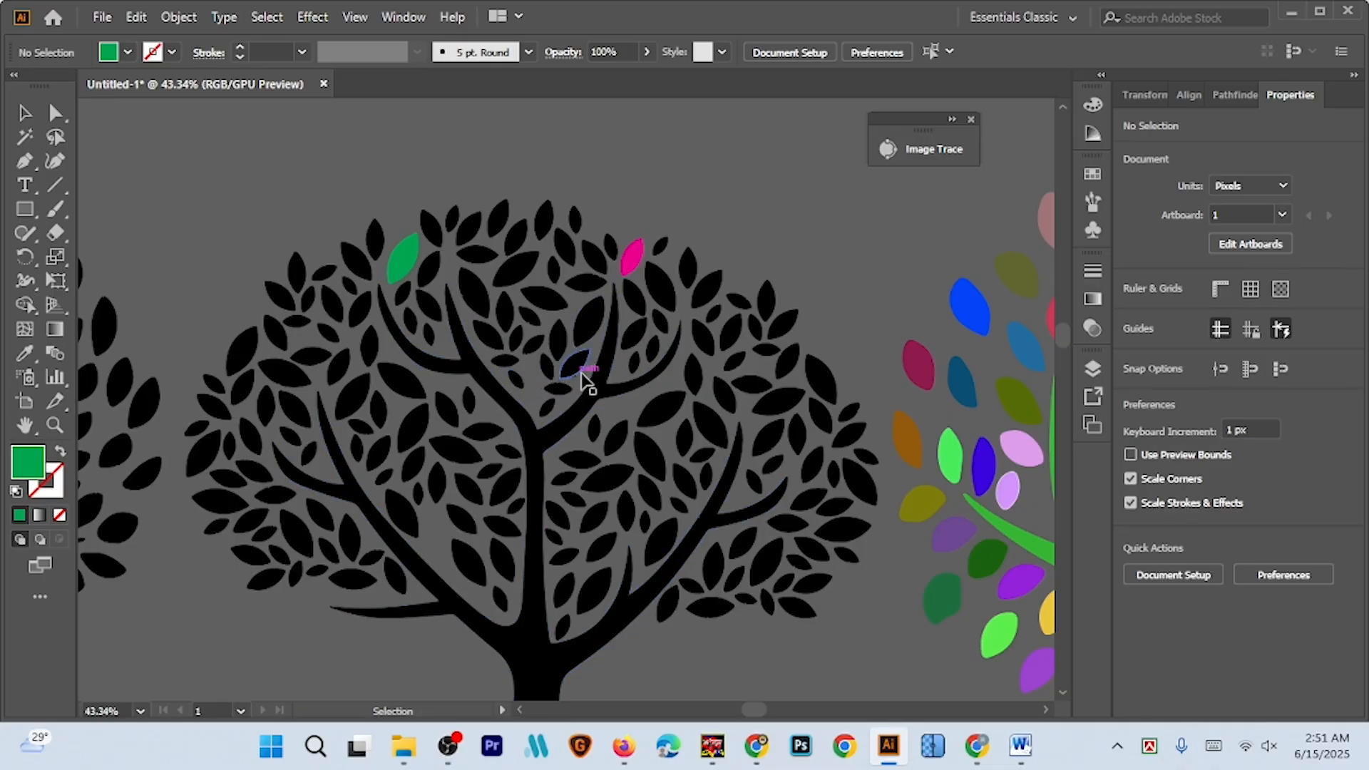
Undo the two leaf colour changes and the ungrouping of the second black tree, and clear the selection
scroll(581, 378, down, 5)
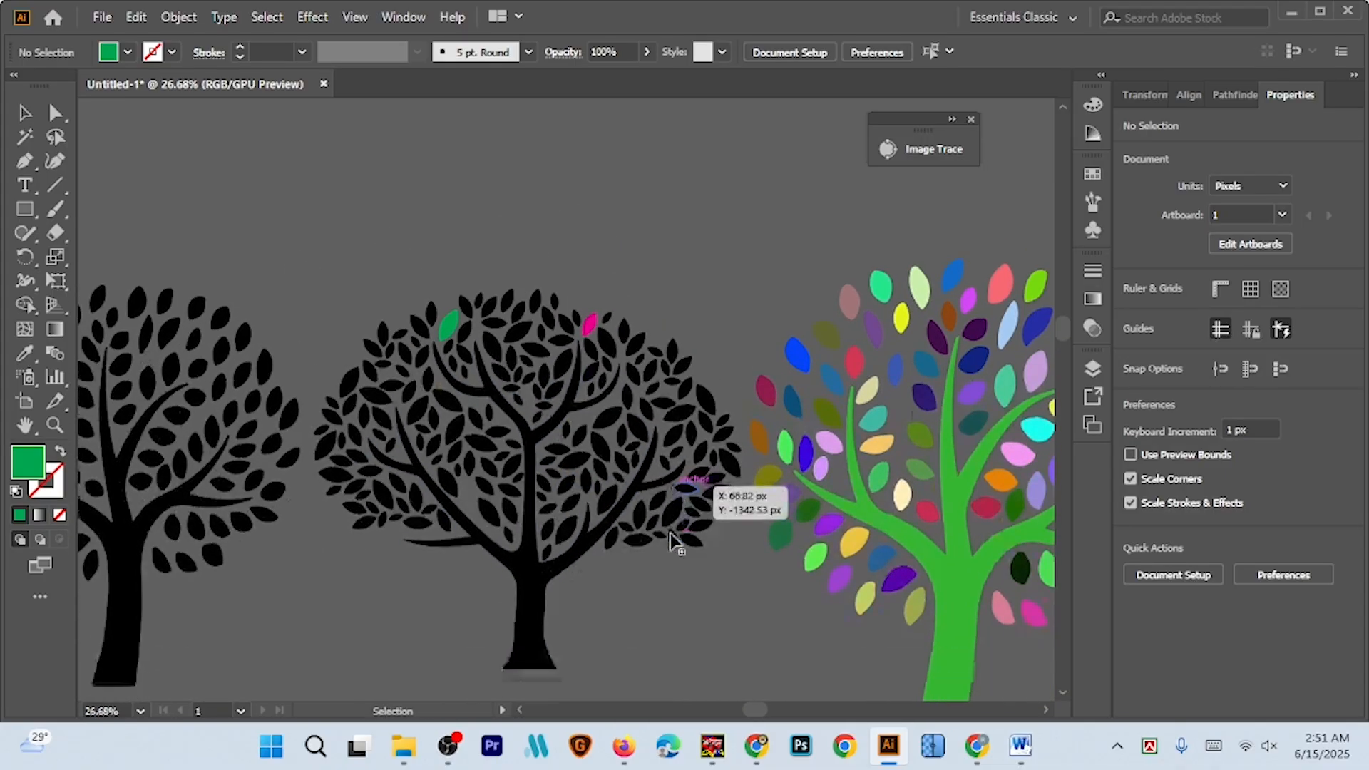
scroll(670, 534, down, 2)
key(ctrl+z)
key(ctrl+z)
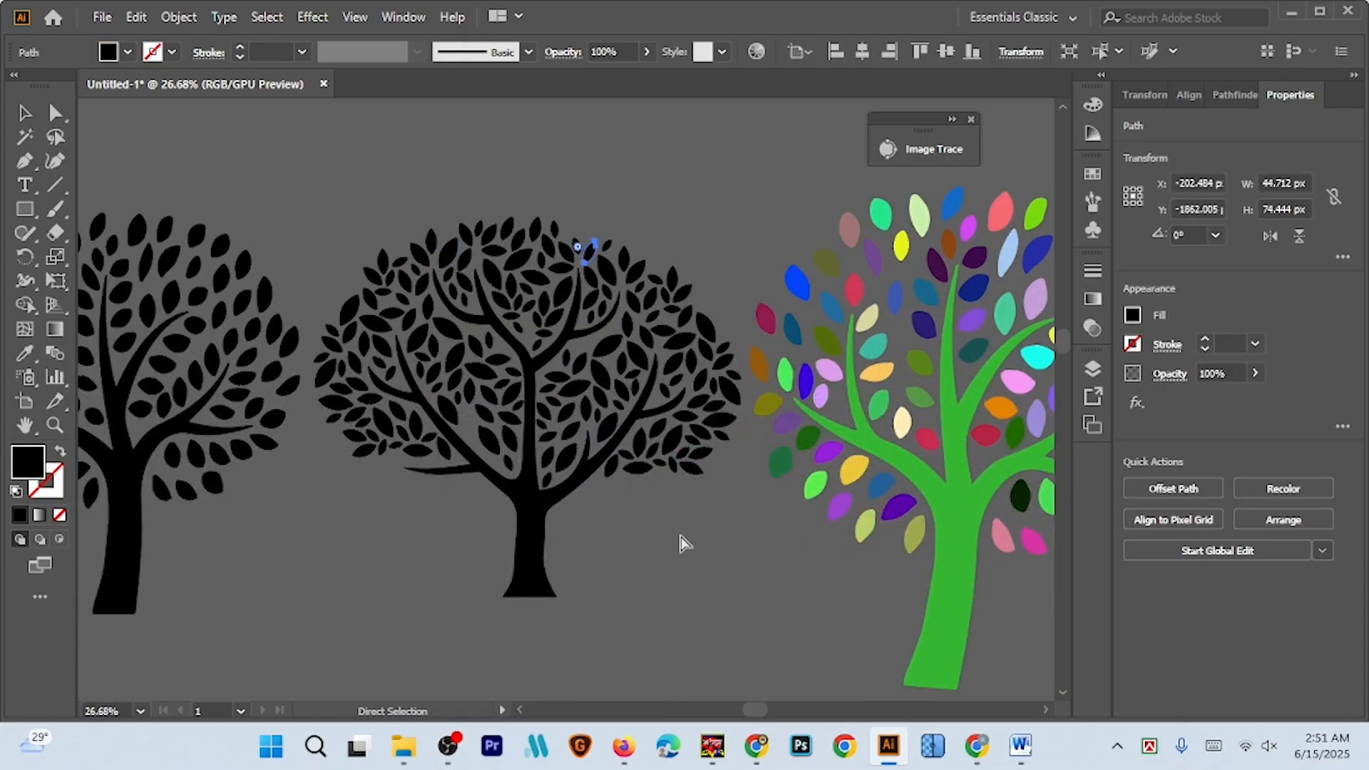
key(v)
scroll(690, 549, down, 3)
click(781, 593)
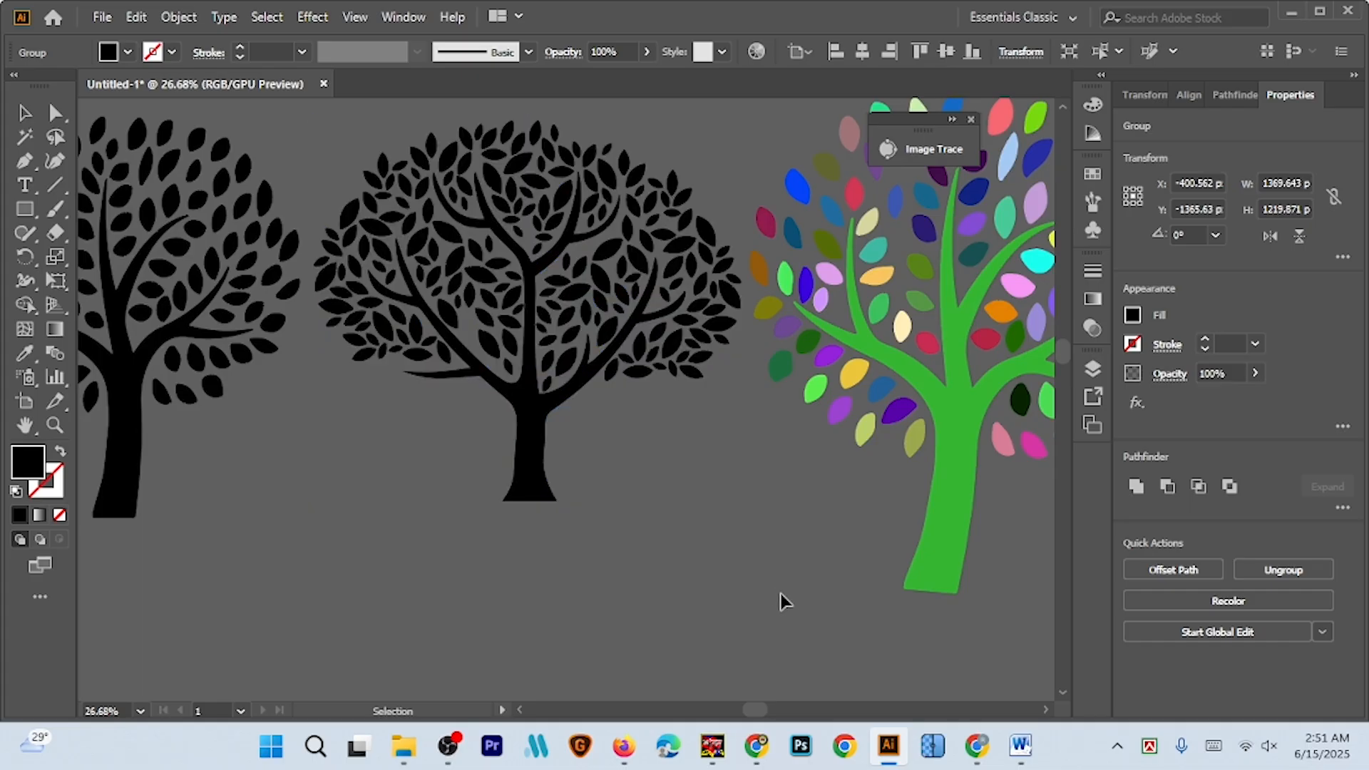
Look over the full row of two black and two multicoloured trees
scroll(780, 593, down, 6)
scroll(689, 559, right, 5)
scroll(687, 554, down, 3)
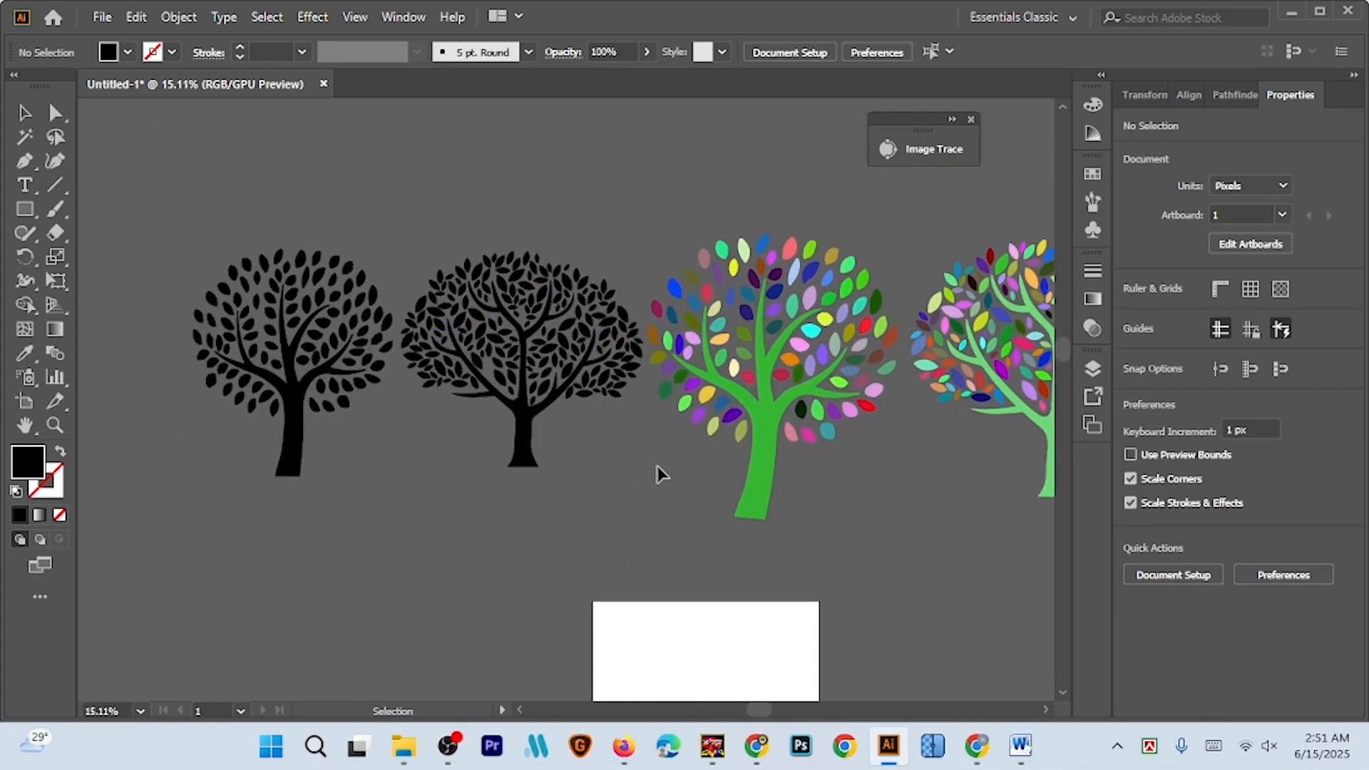
scroll(645, 502, down, 2)
scroll(645, 502, right, 3)
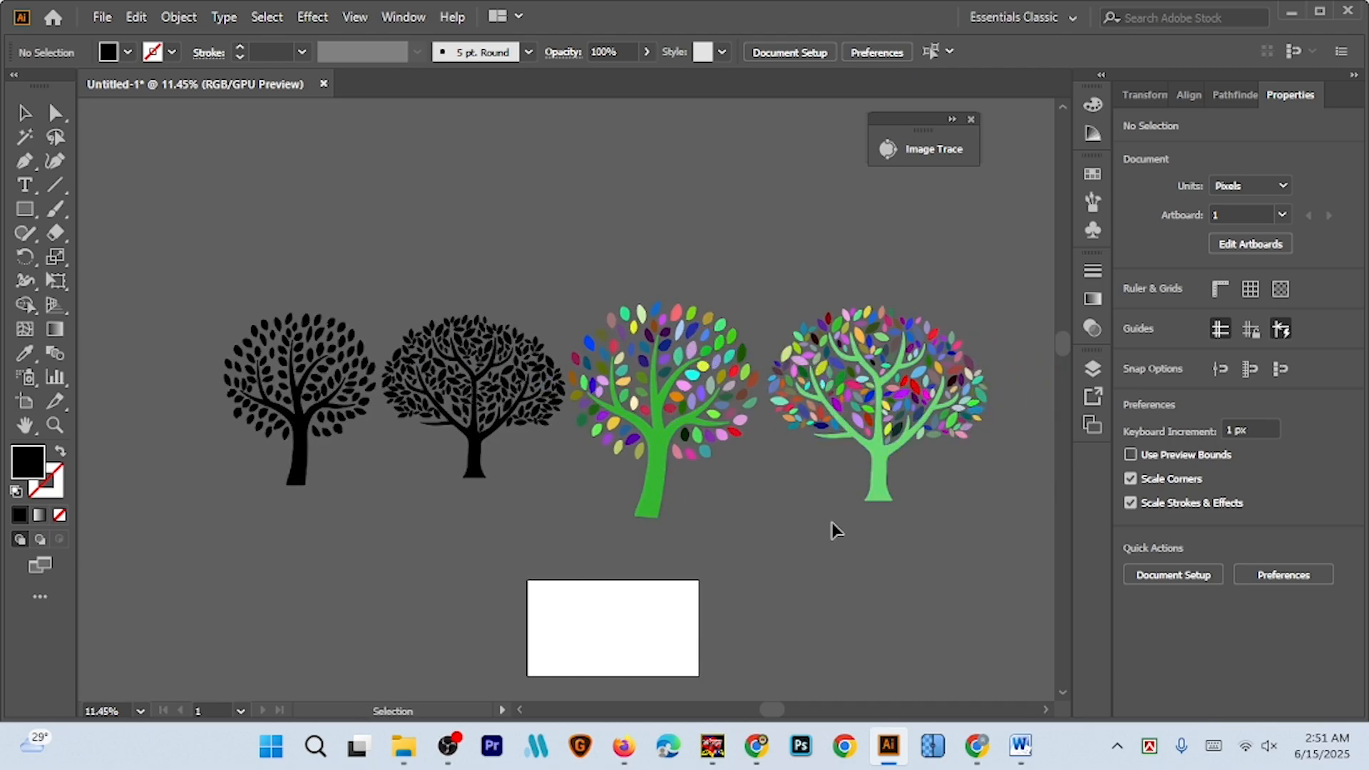
scroll(798, 507, down, 1)
scroll(798, 498, down, 1)
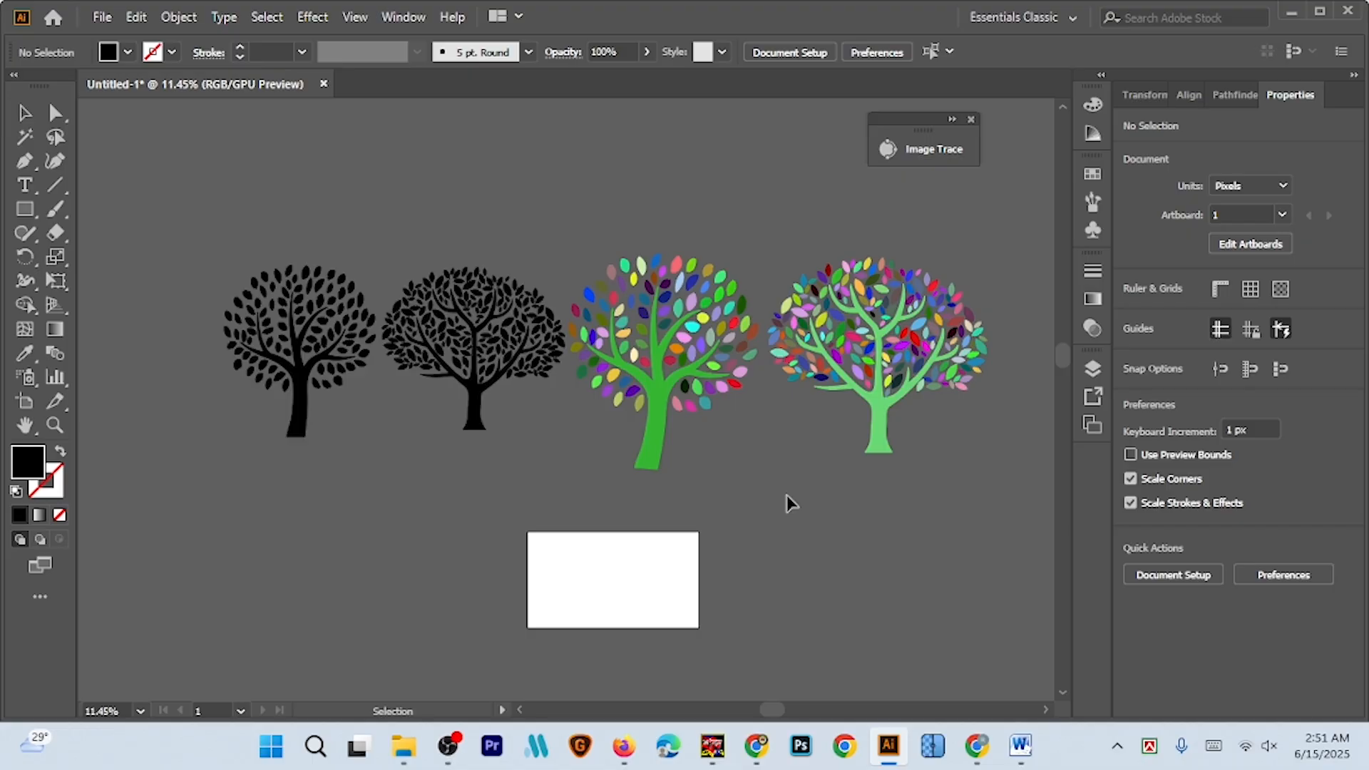
scroll(786, 495, down, 1)
scroll(786, 494, right, 1)
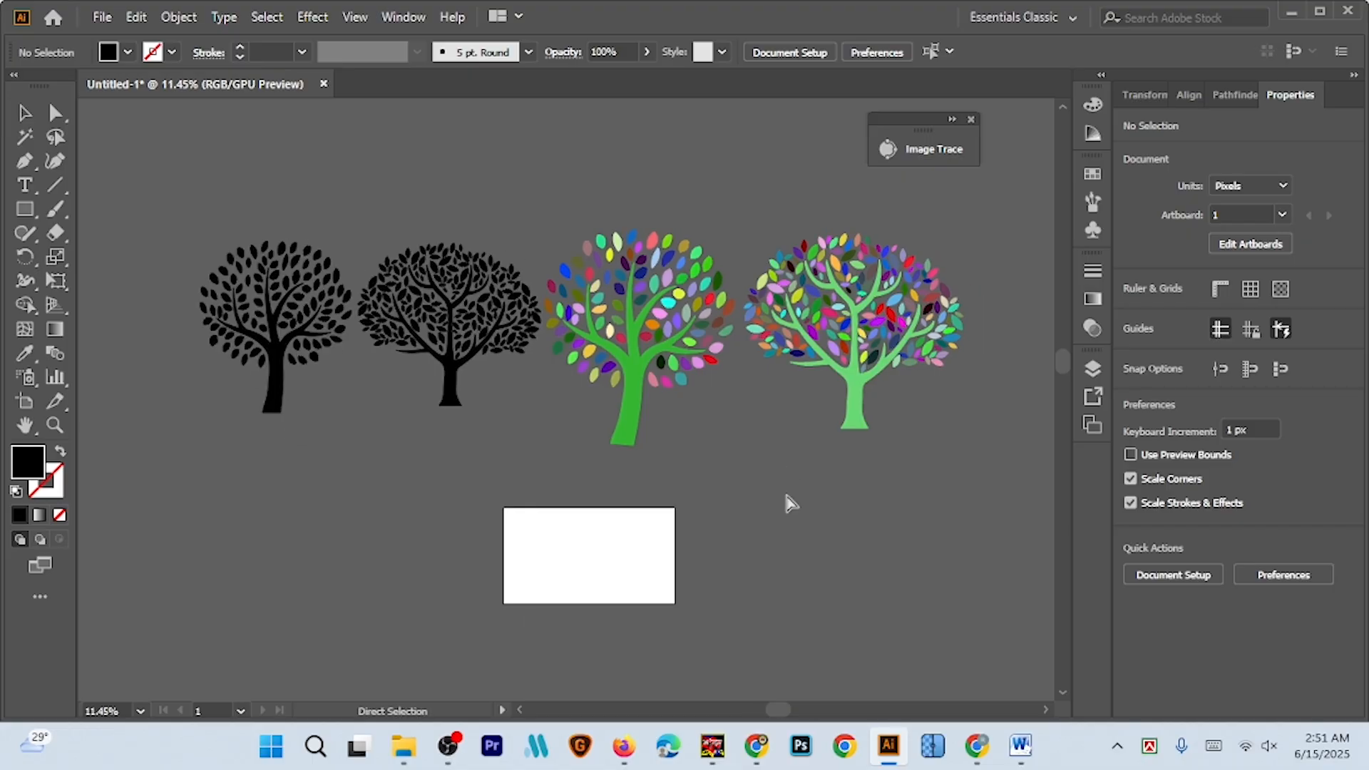
scroll(790, 503, right, 1)
scroll(781, 511, up, 2)
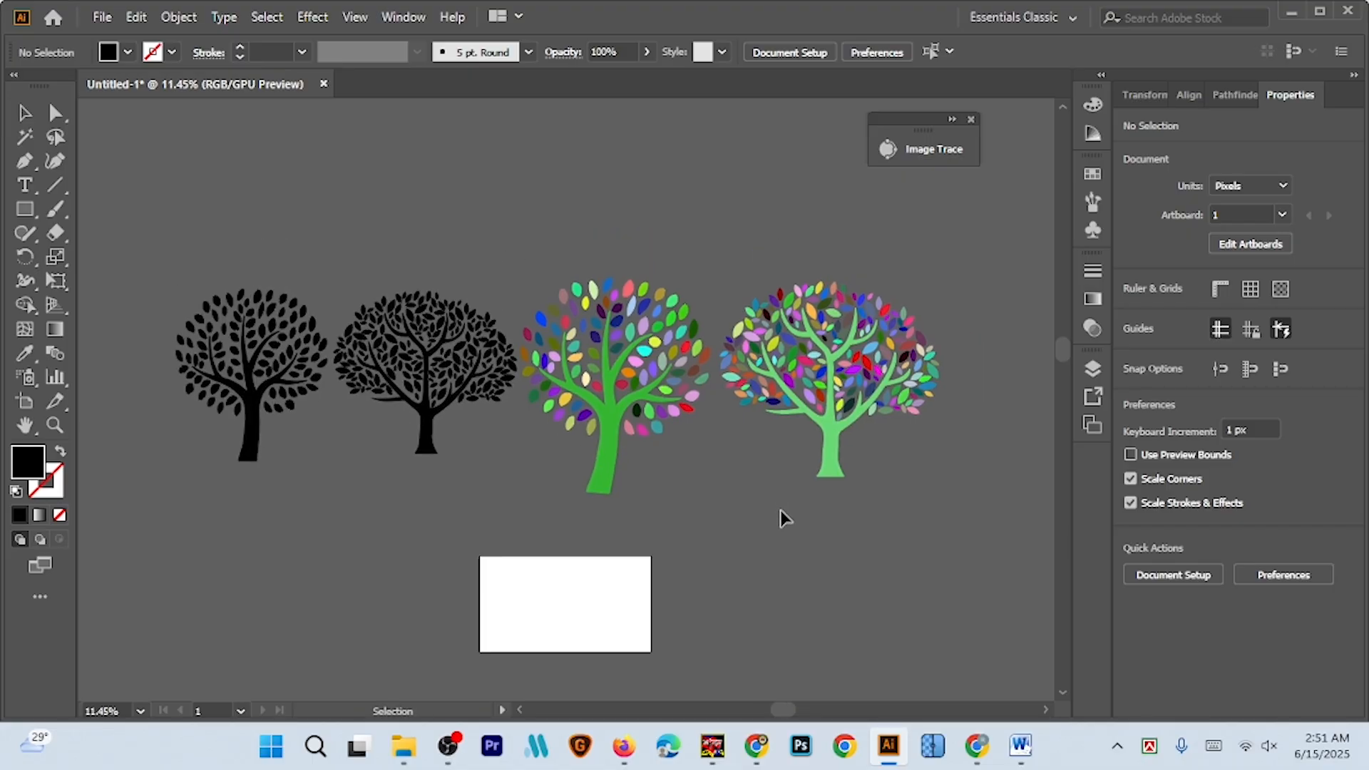
scroll(781, 510, up, 1)
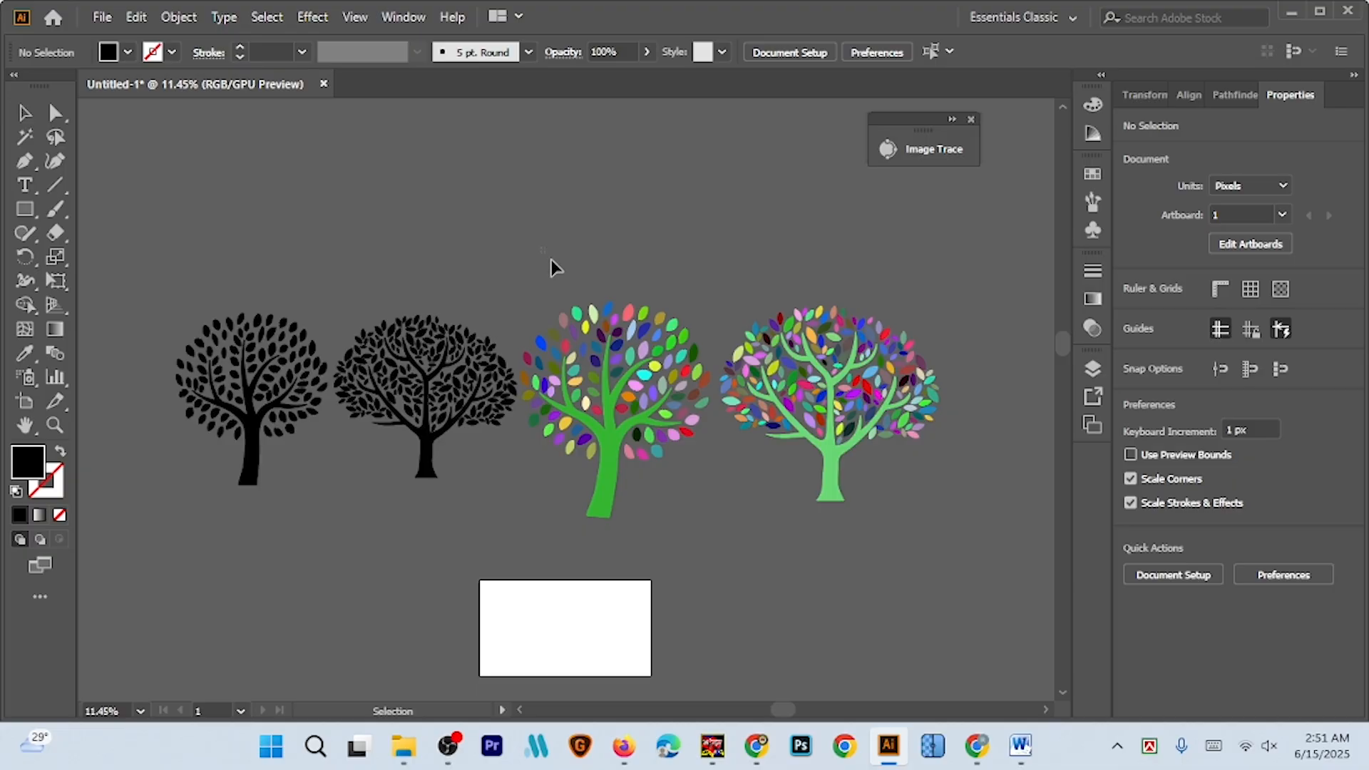
Move the two multicoloured trees together to the space above the black trees and deselect them
drag(551, 260, 751, 414)
drag(897, 474, 917, 489)
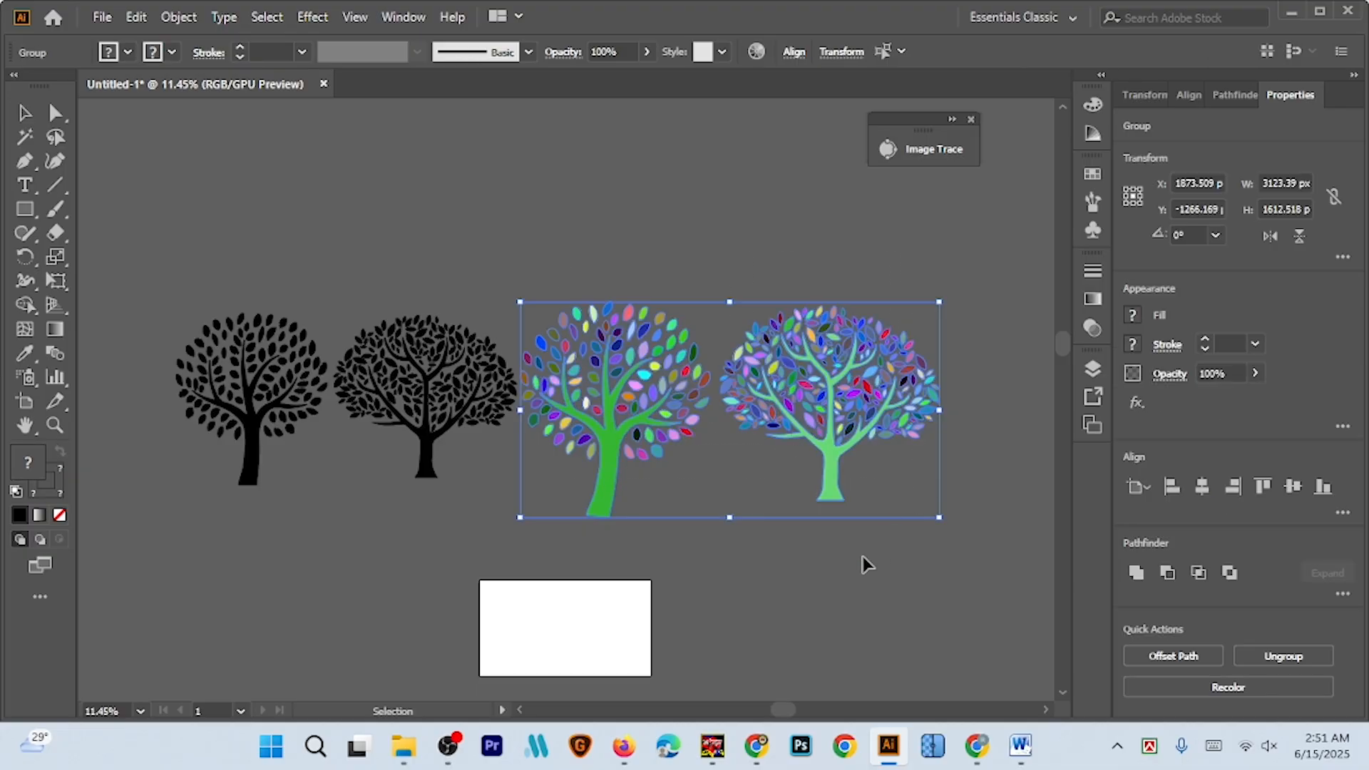
scroll(863, 563, up, 2)
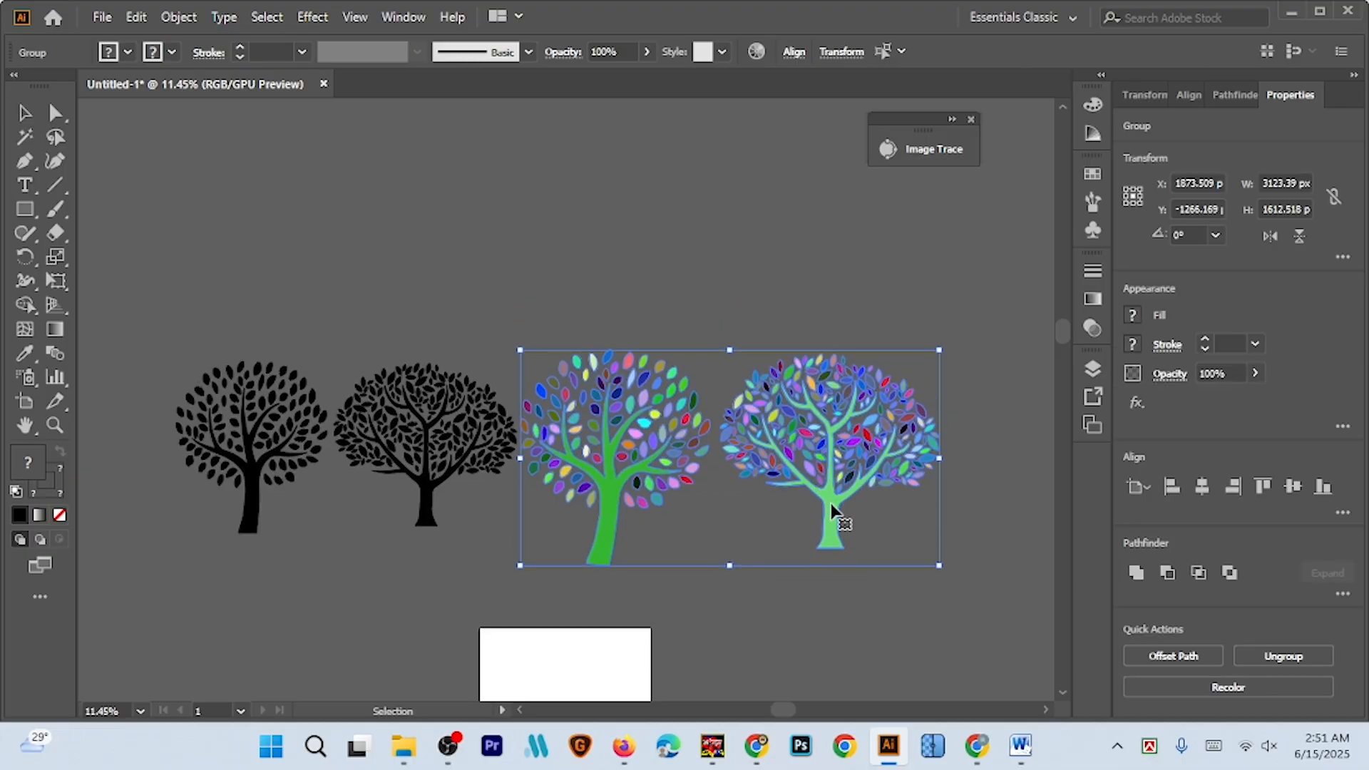
drag(832, 500, 556, 221)
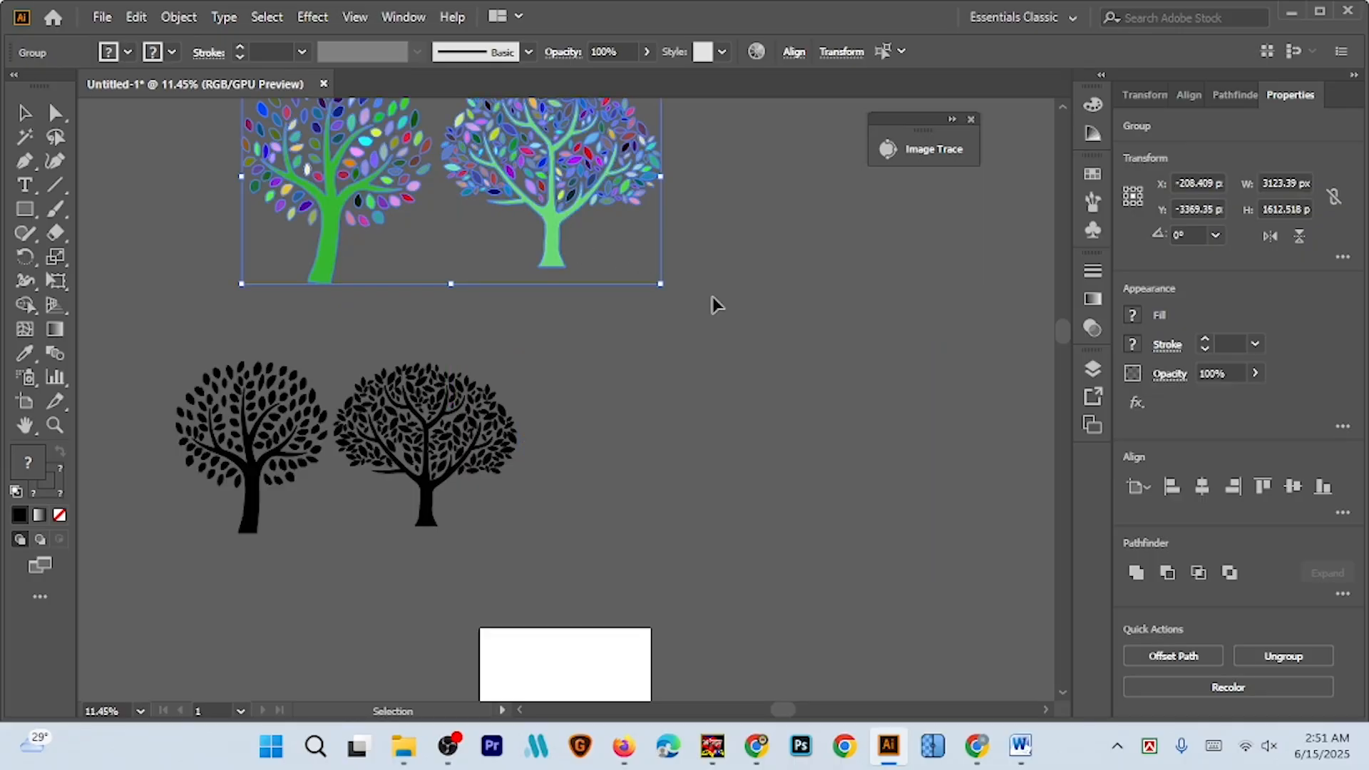
click(789, 395)
scroll(742, 449, left, 2)
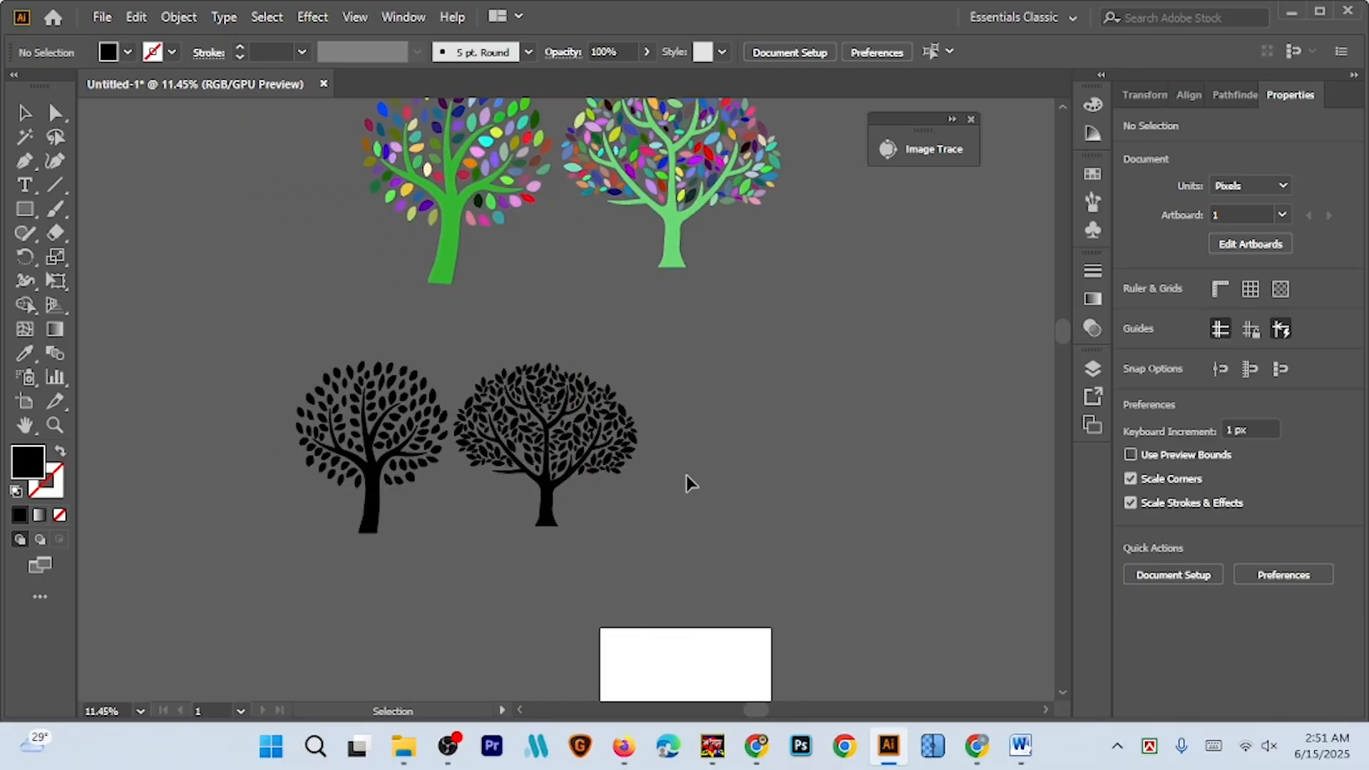
Move the second black tree about 966 px to the right, away from the first one
scroll(687, 480, down, 1)
scroll(581, 438, up, 4)
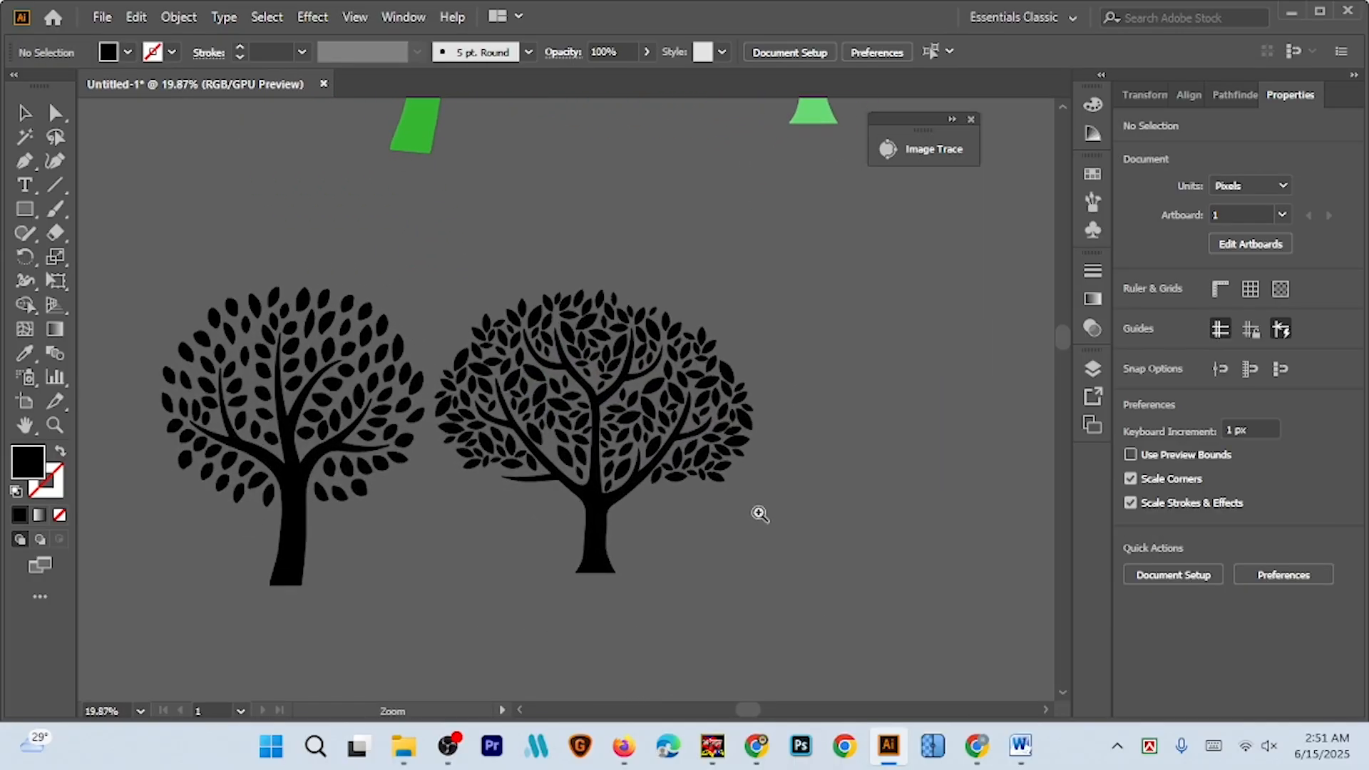
scroll(749, 513, right, 1)
scroll(648, 480, down, 2)
drag(636, 465, 777, 467)
scroll(774, 508, right, 1)
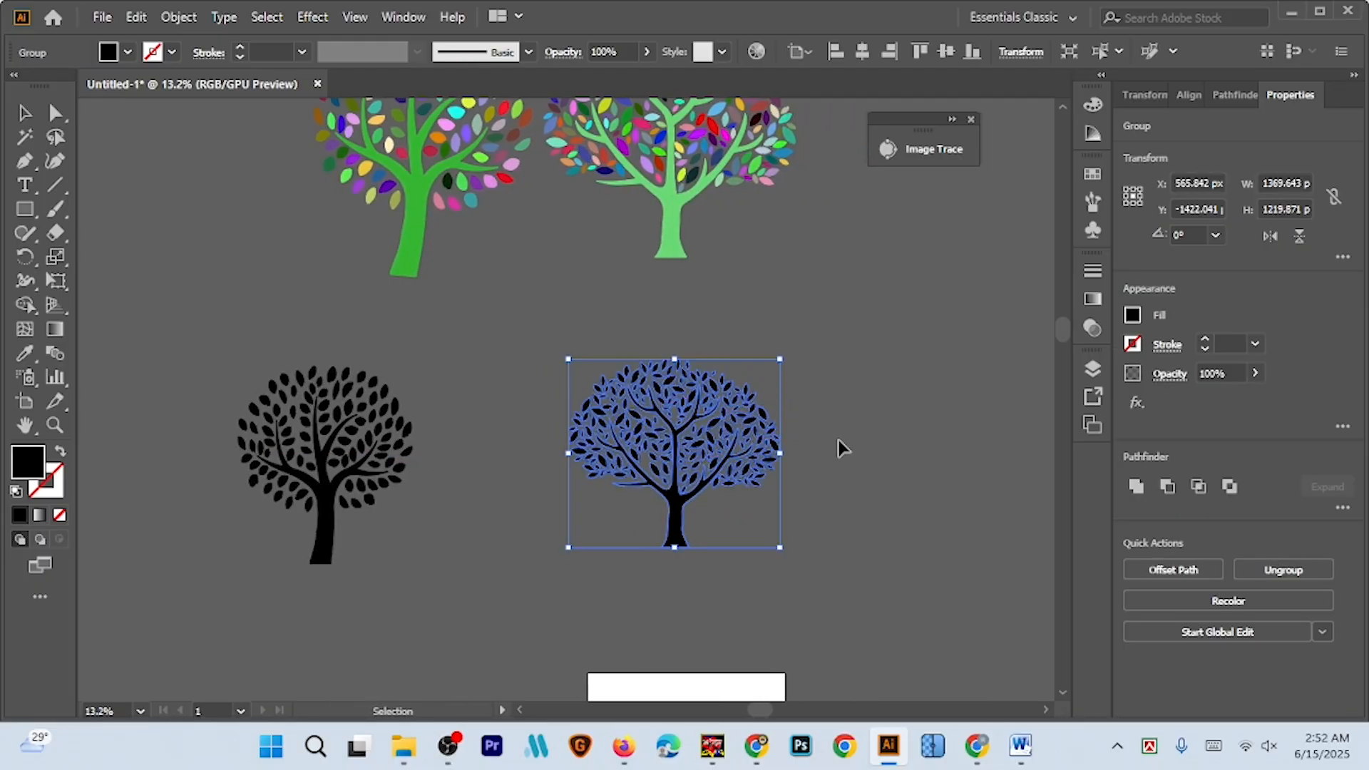
Select the swatch colour group with red, orange, yellow, green, blue and purple for the selected tree's fill
click(1132, 316)
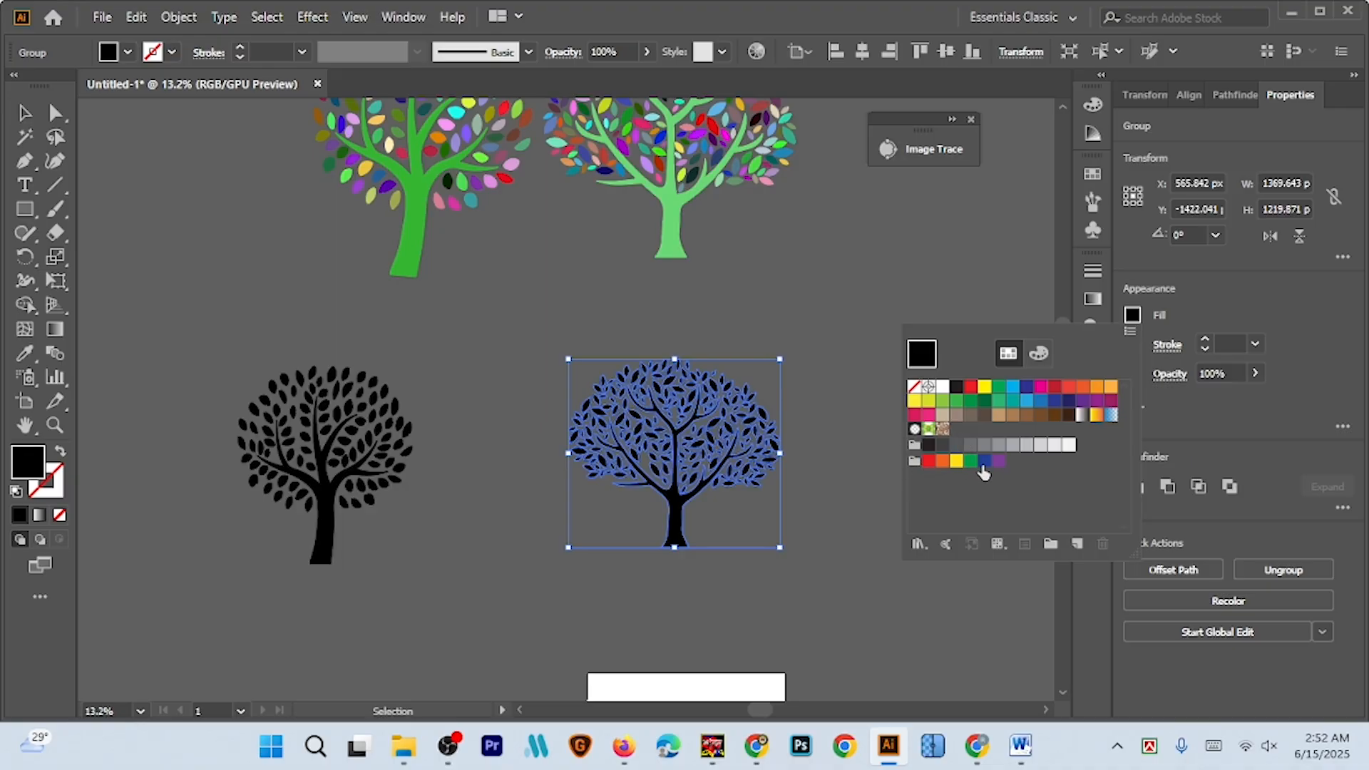
click(915, 462)
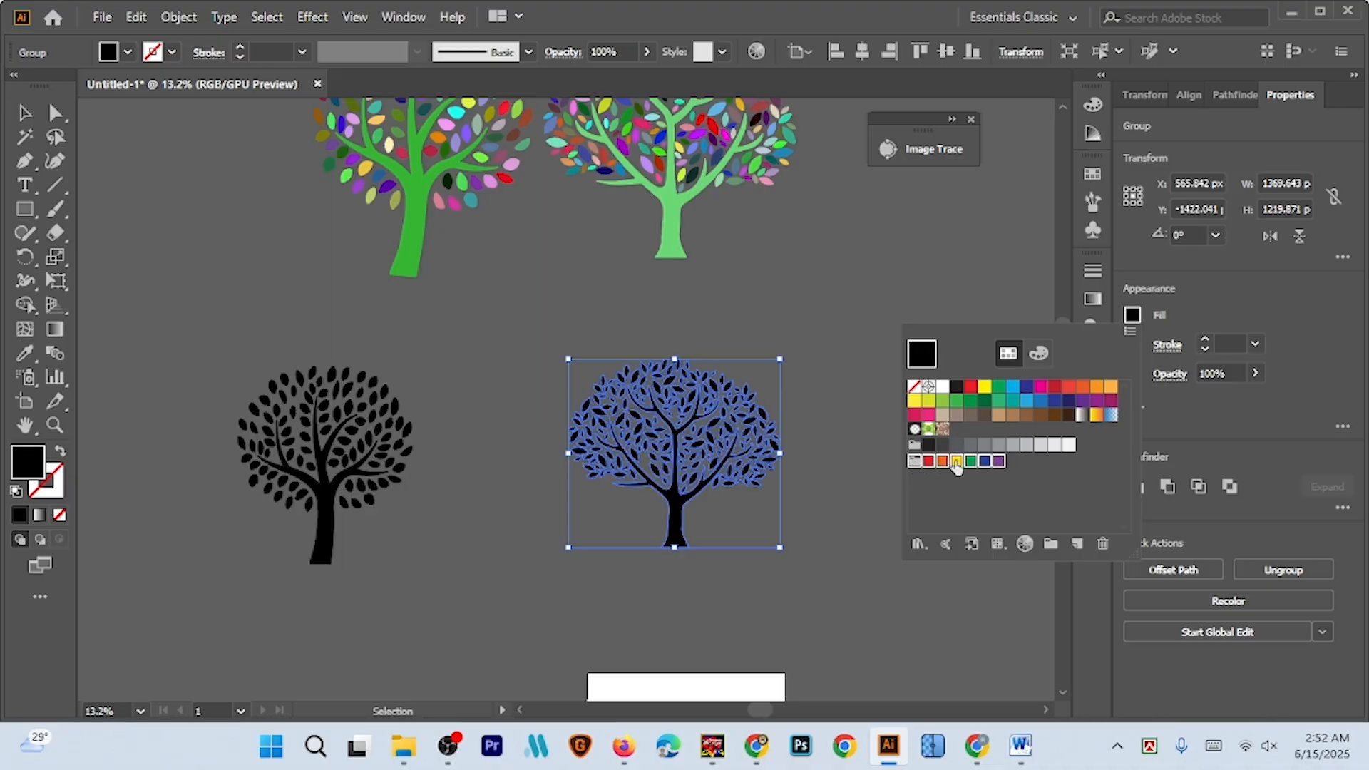
click(100, 18)
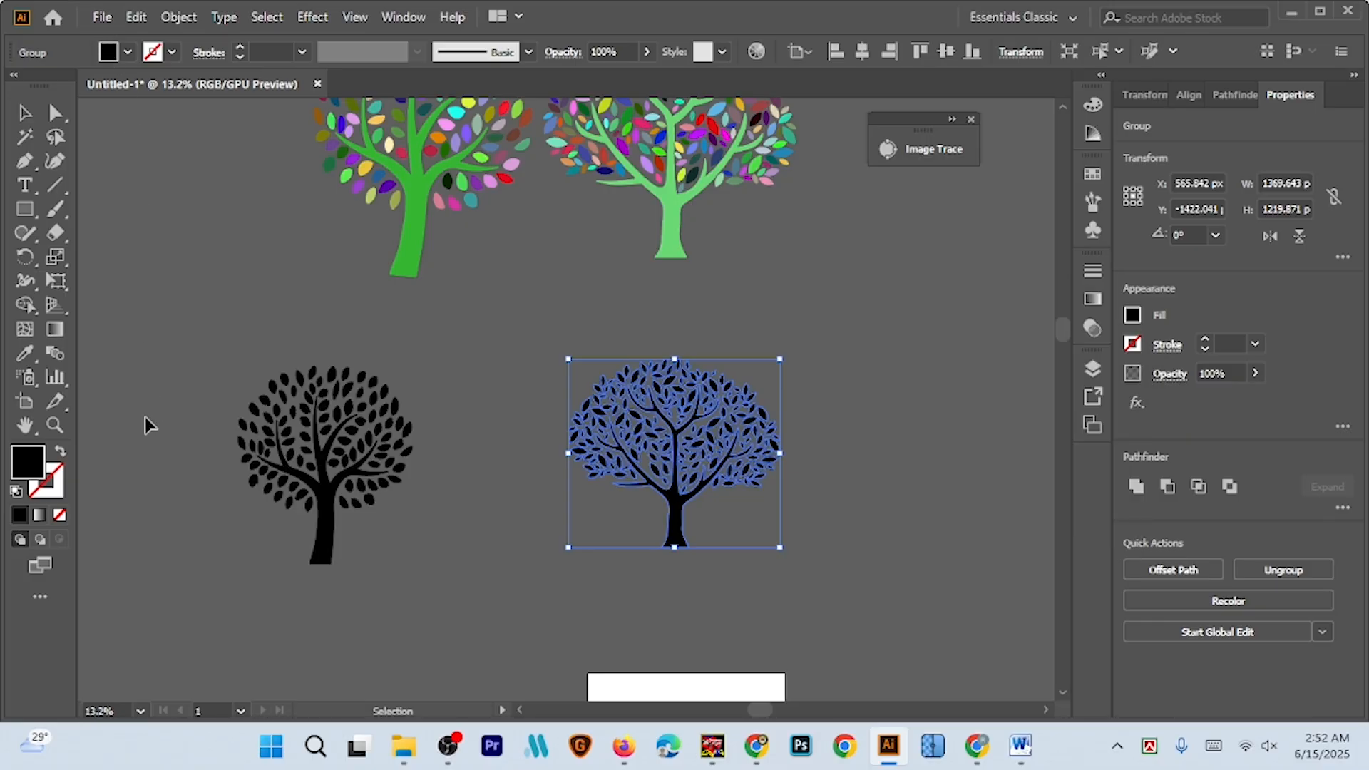
Run the RandomSwatchFillColor script on the selected black tree to recolour its leaves and trunk
click(102, 16)
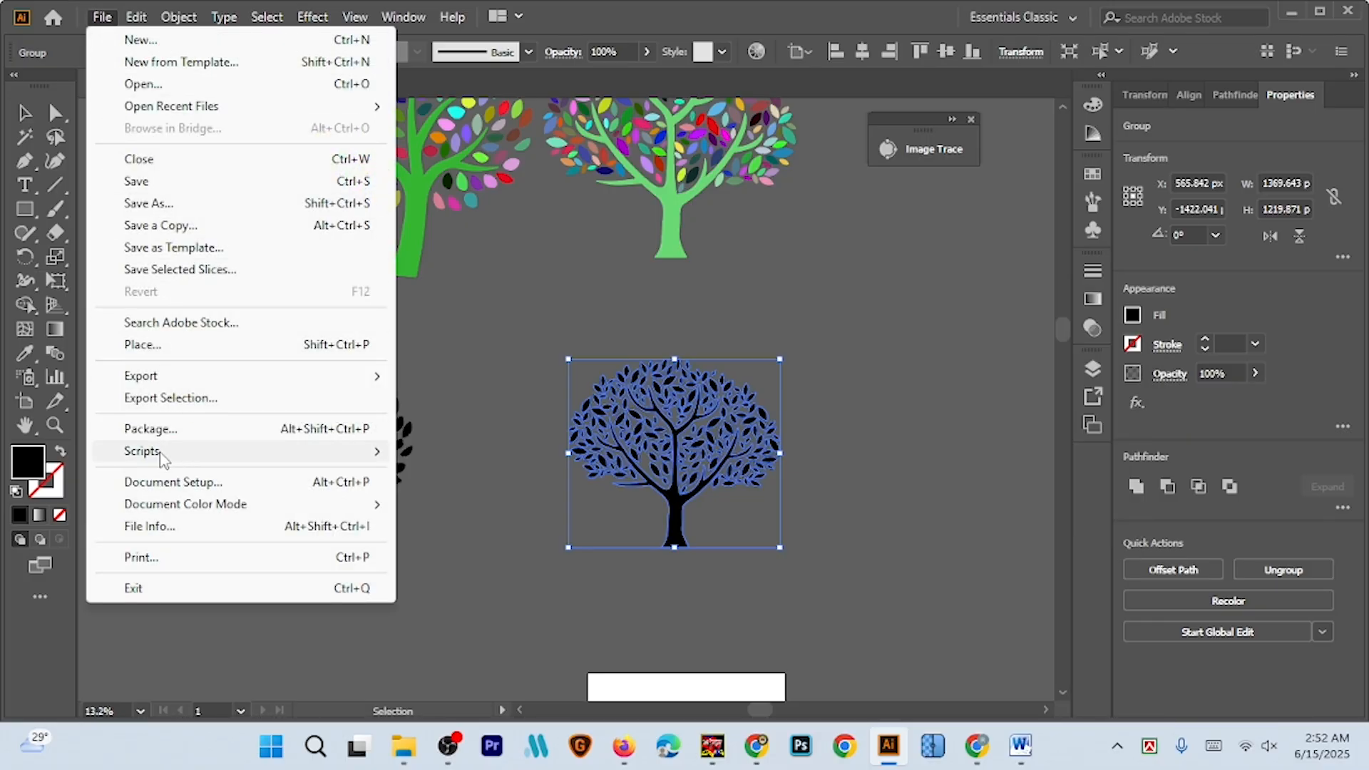
mouse_move(159, 455)
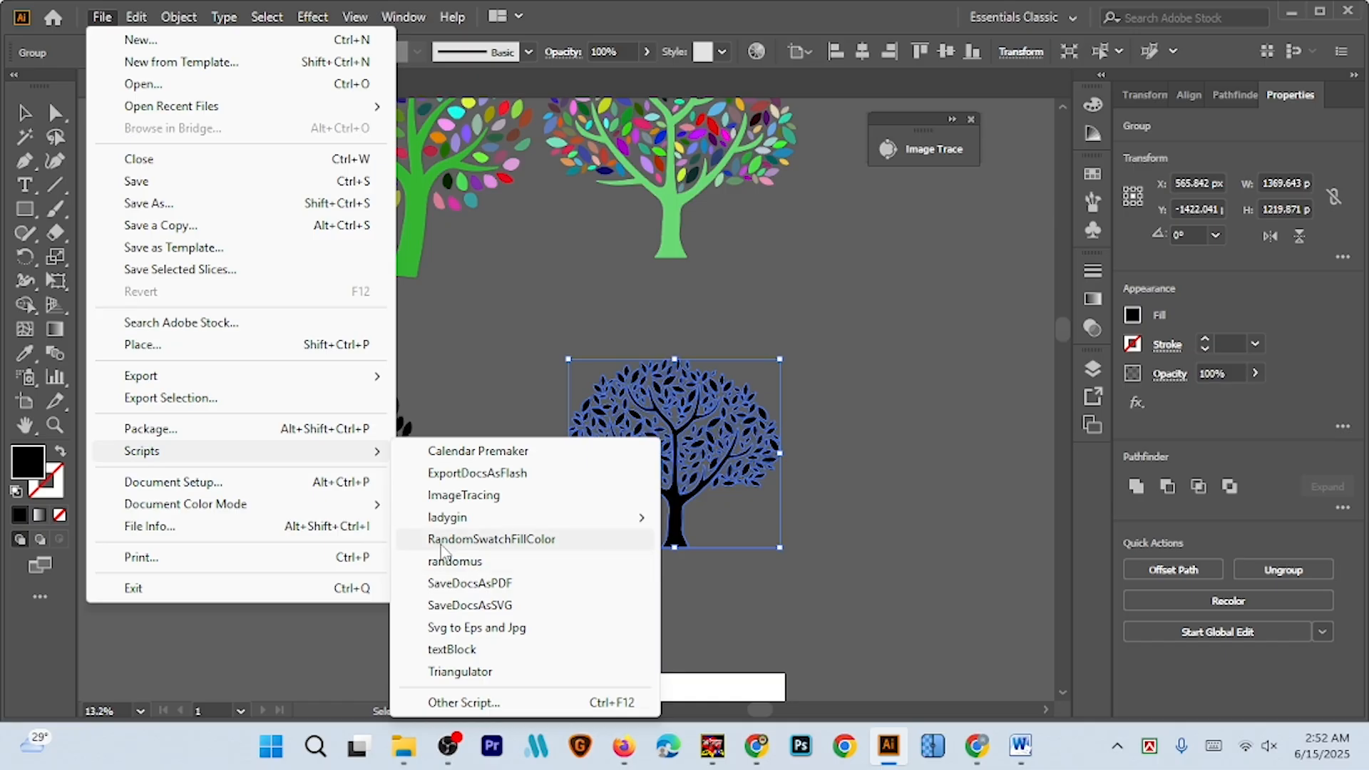
click(510, 547)
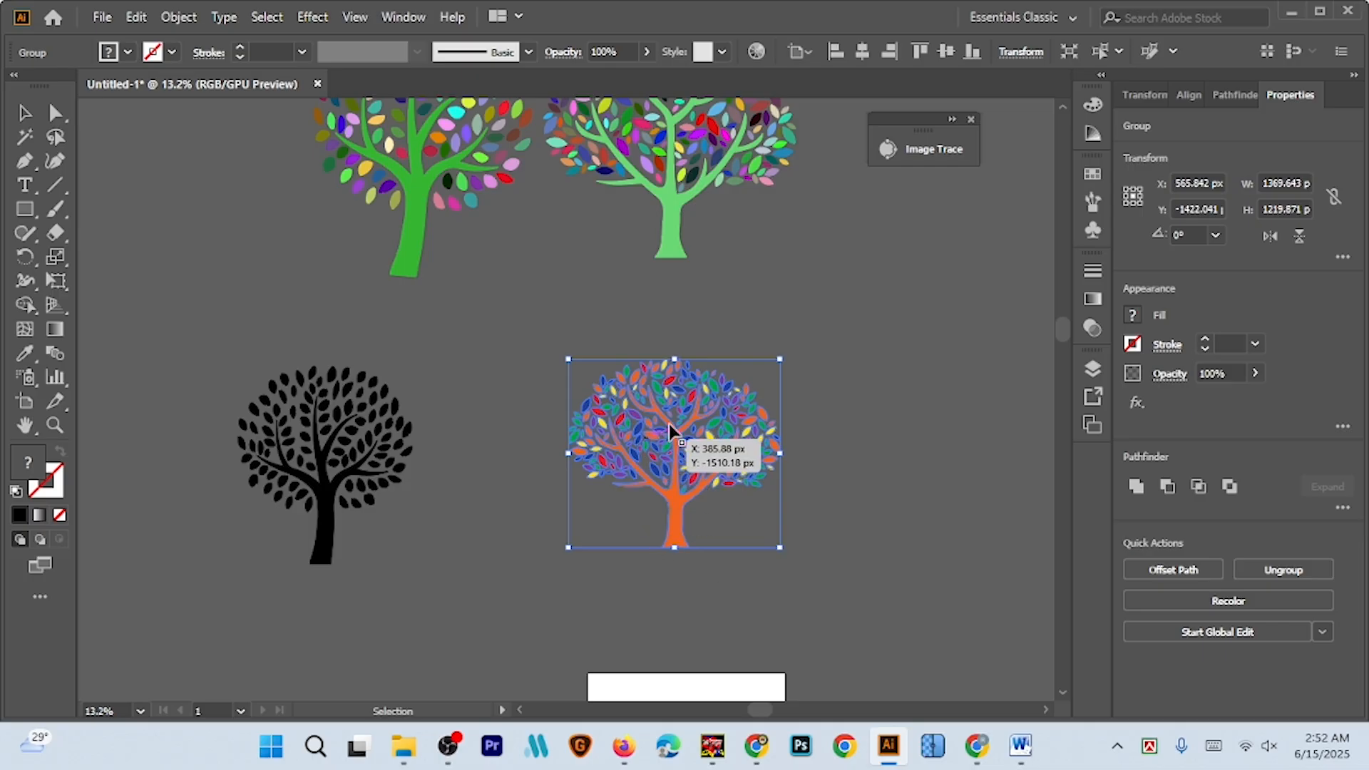
scroll(749, 481, down, 2)
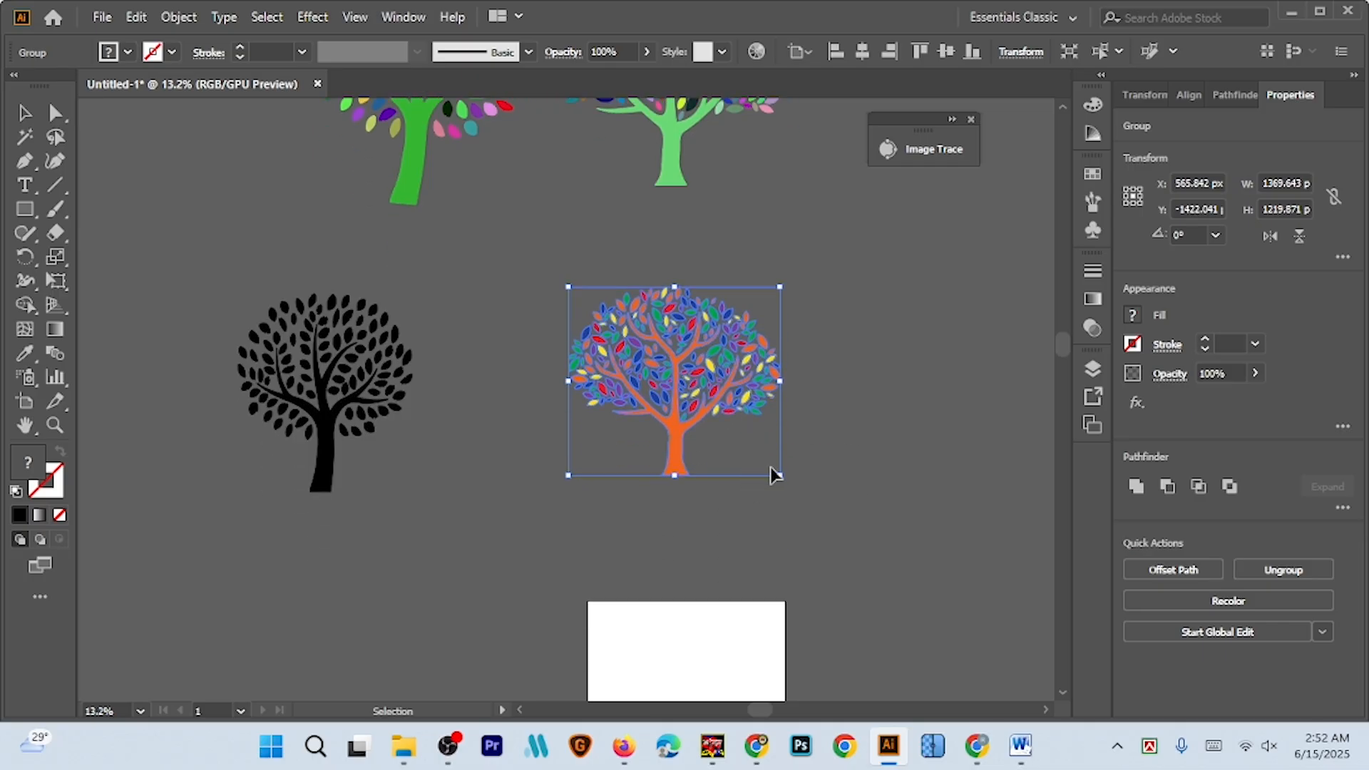
Open the randomus script for the selected orange-trunked tree and place its dialog beside the tree
key(a)
scroll(773, 464, up, 4)
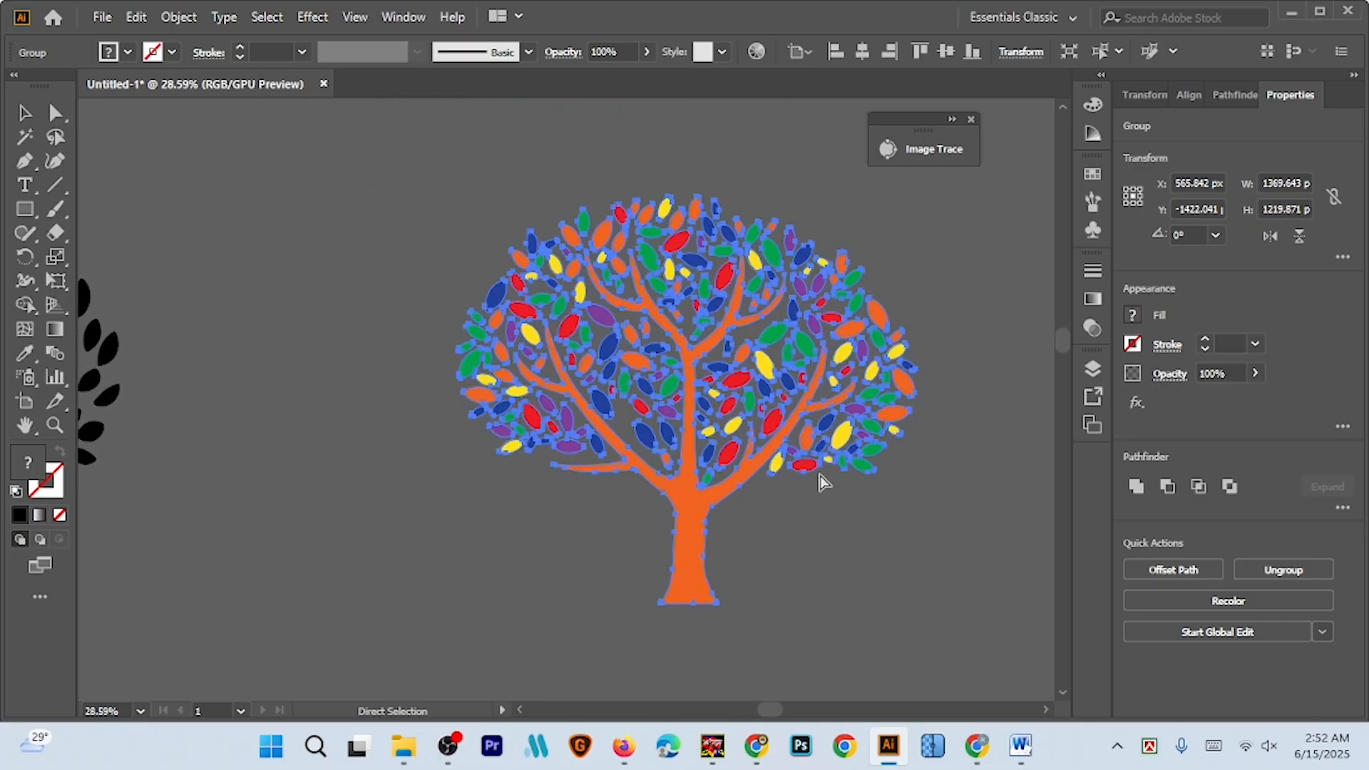
scroll(824, 483, right, 3)
key(v)
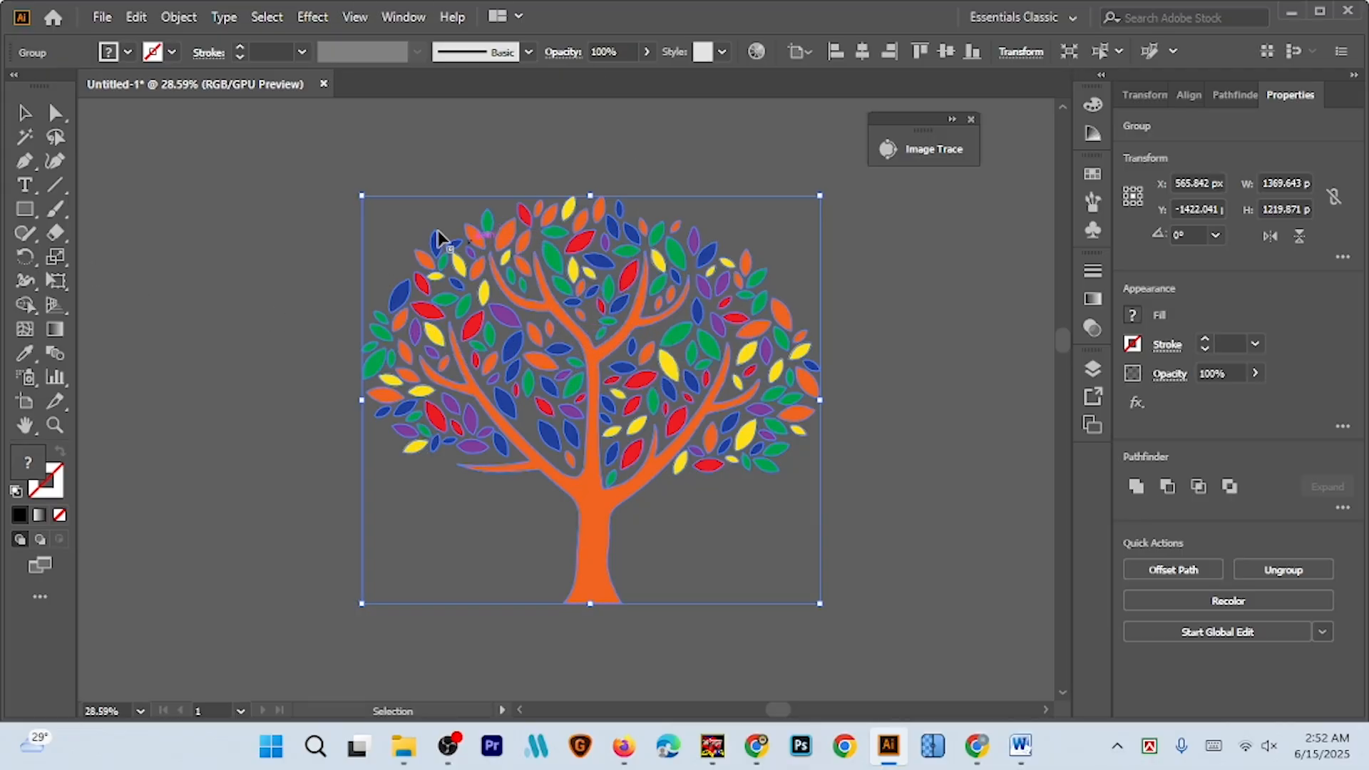
click(100, 18)
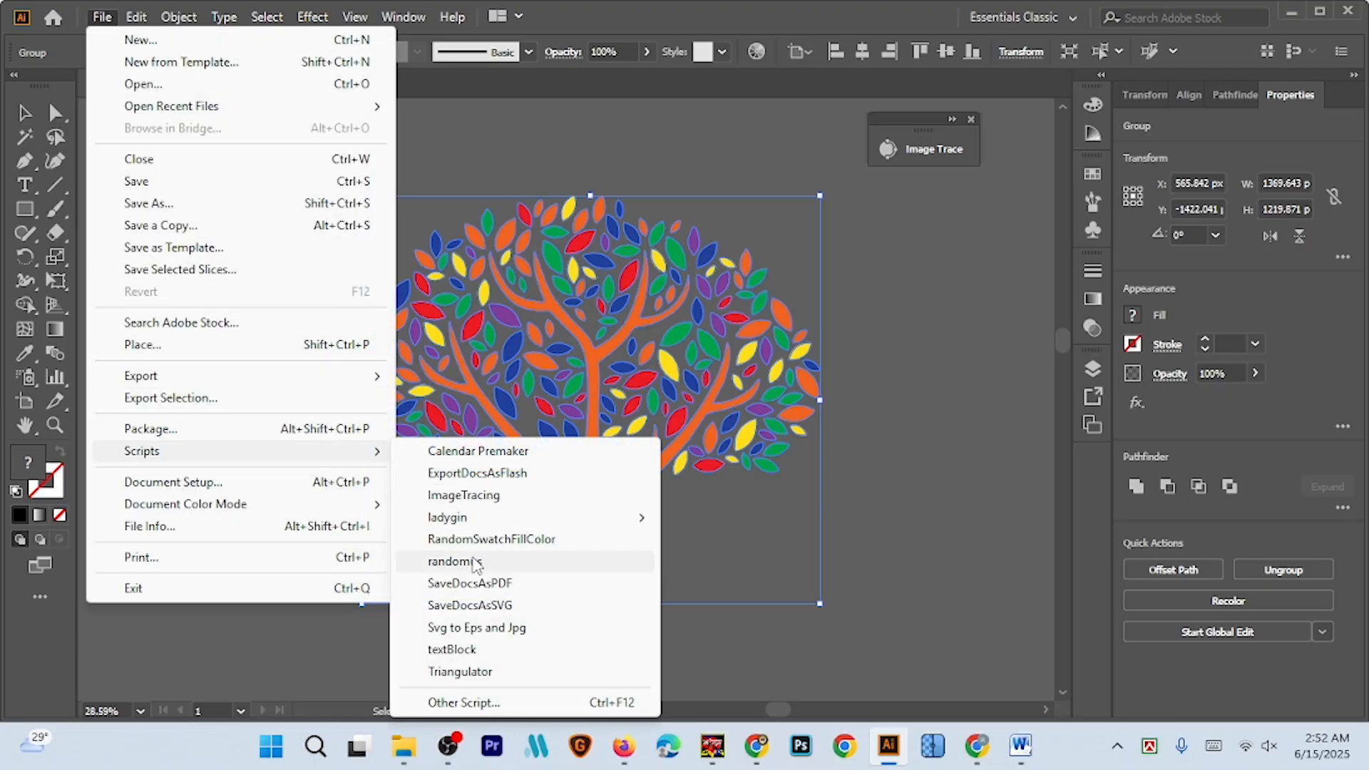
click(464, 563)
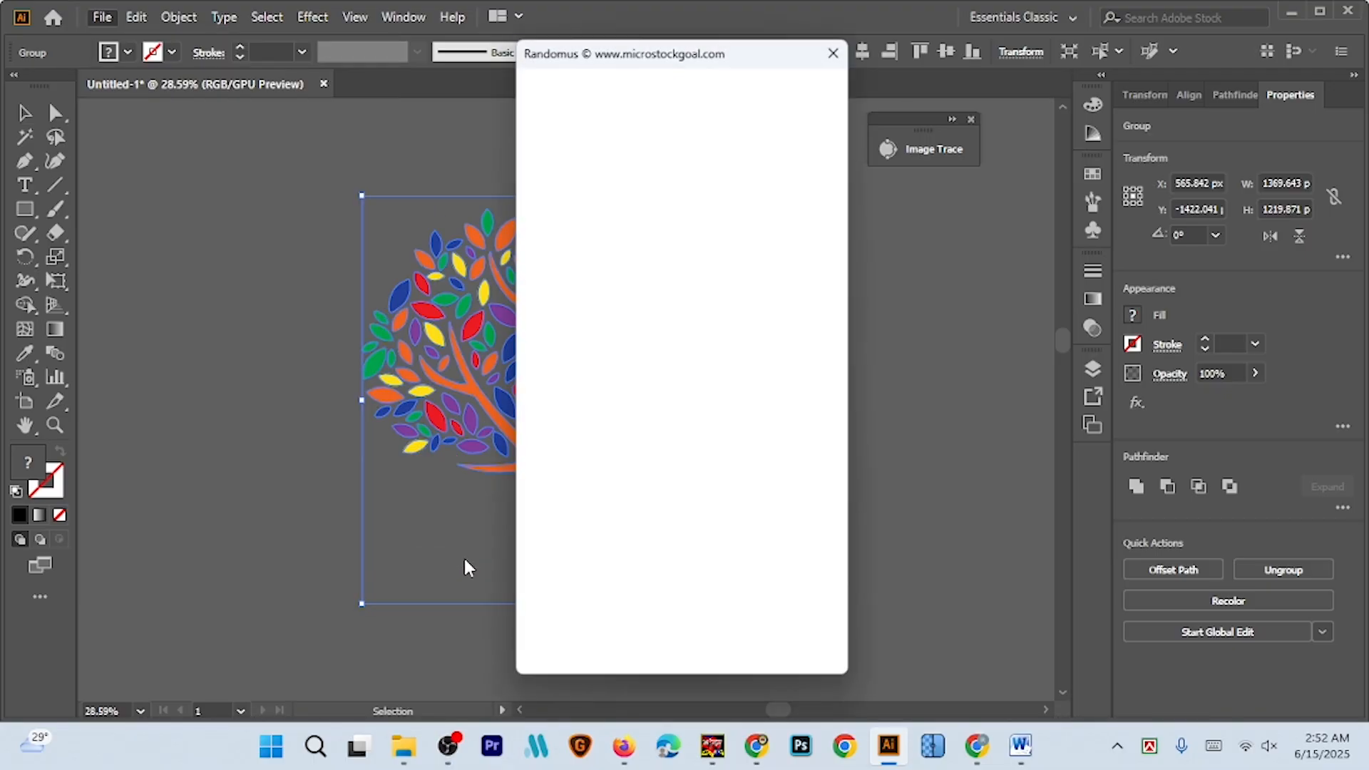
drag(608, 58, 882, 87)
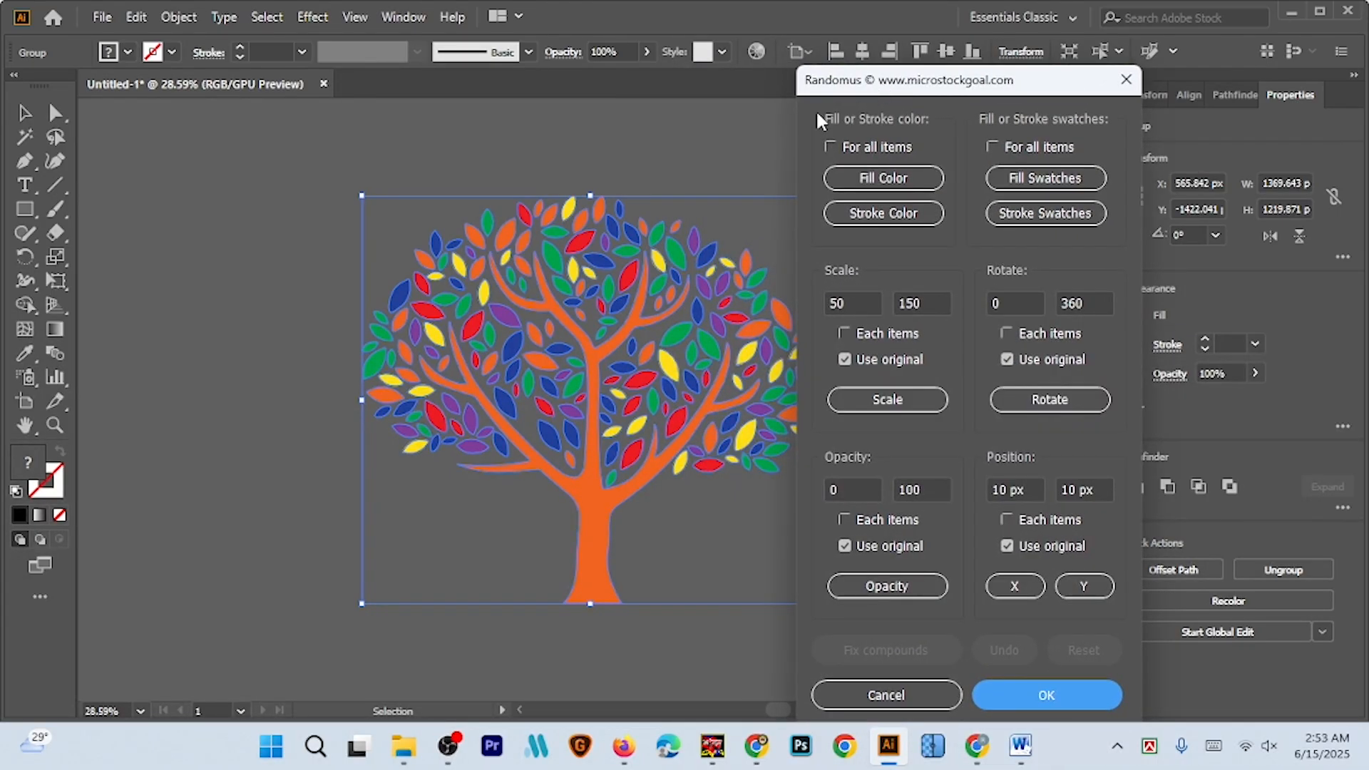
Apply random fill colours to the tree's leaves and trunk repeatedly with Randomus Fill Color to try different combinations
click(884, 187)
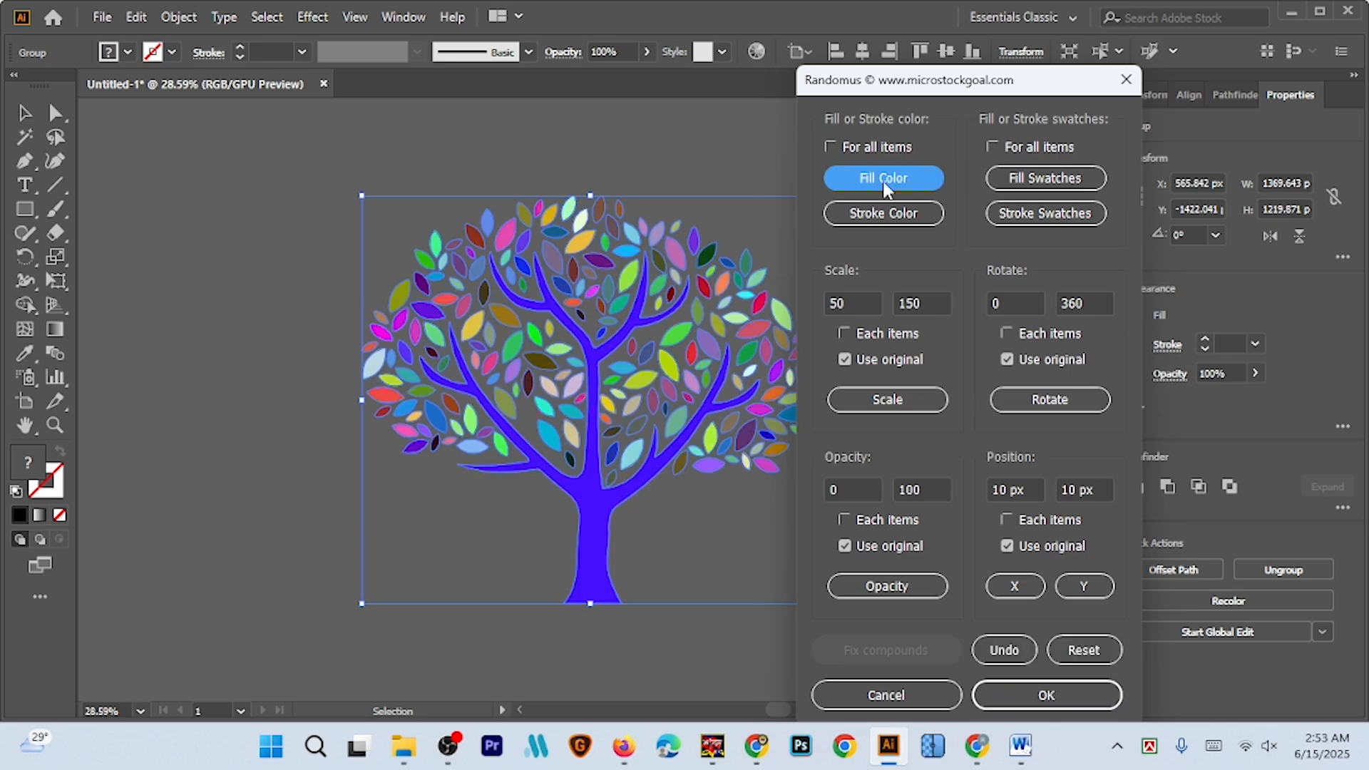
click(884, 180)
click(884, 179)
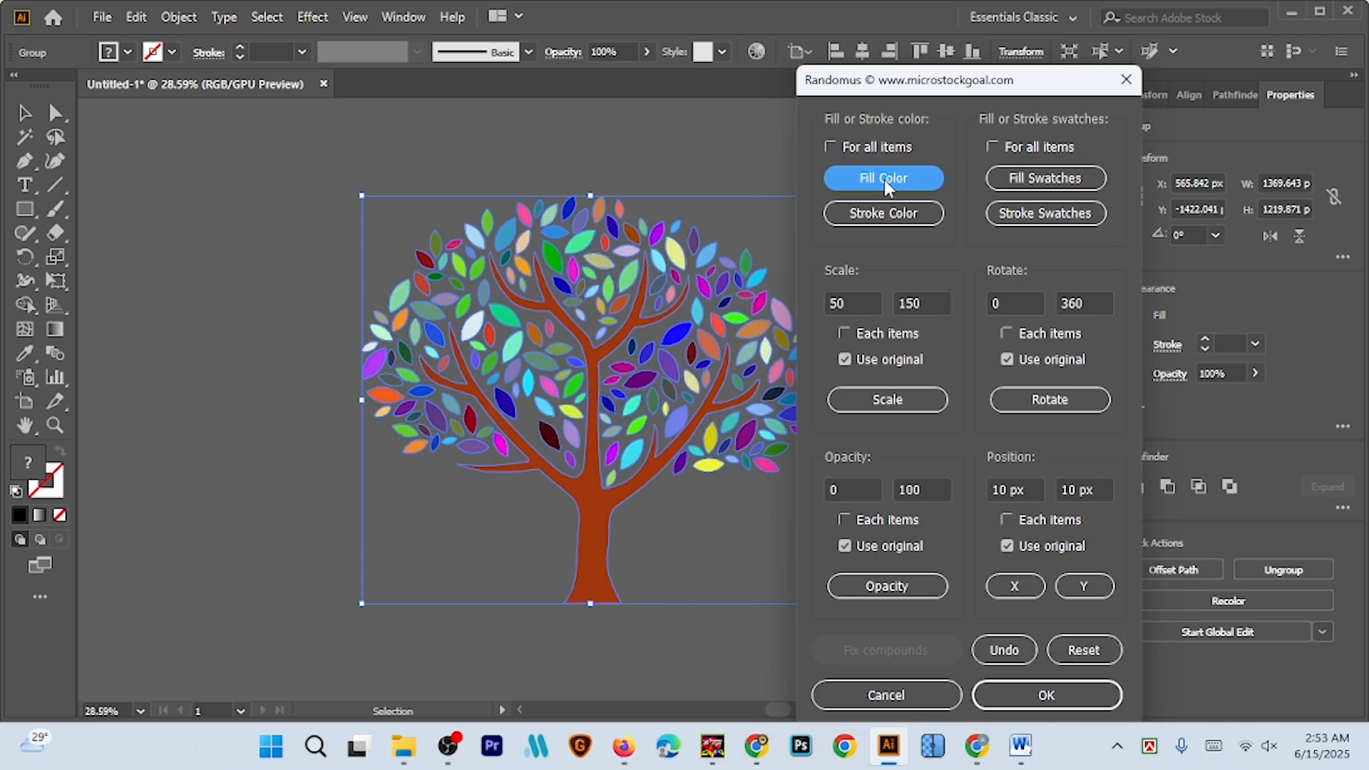
click(885, 180)
click(884, 180)
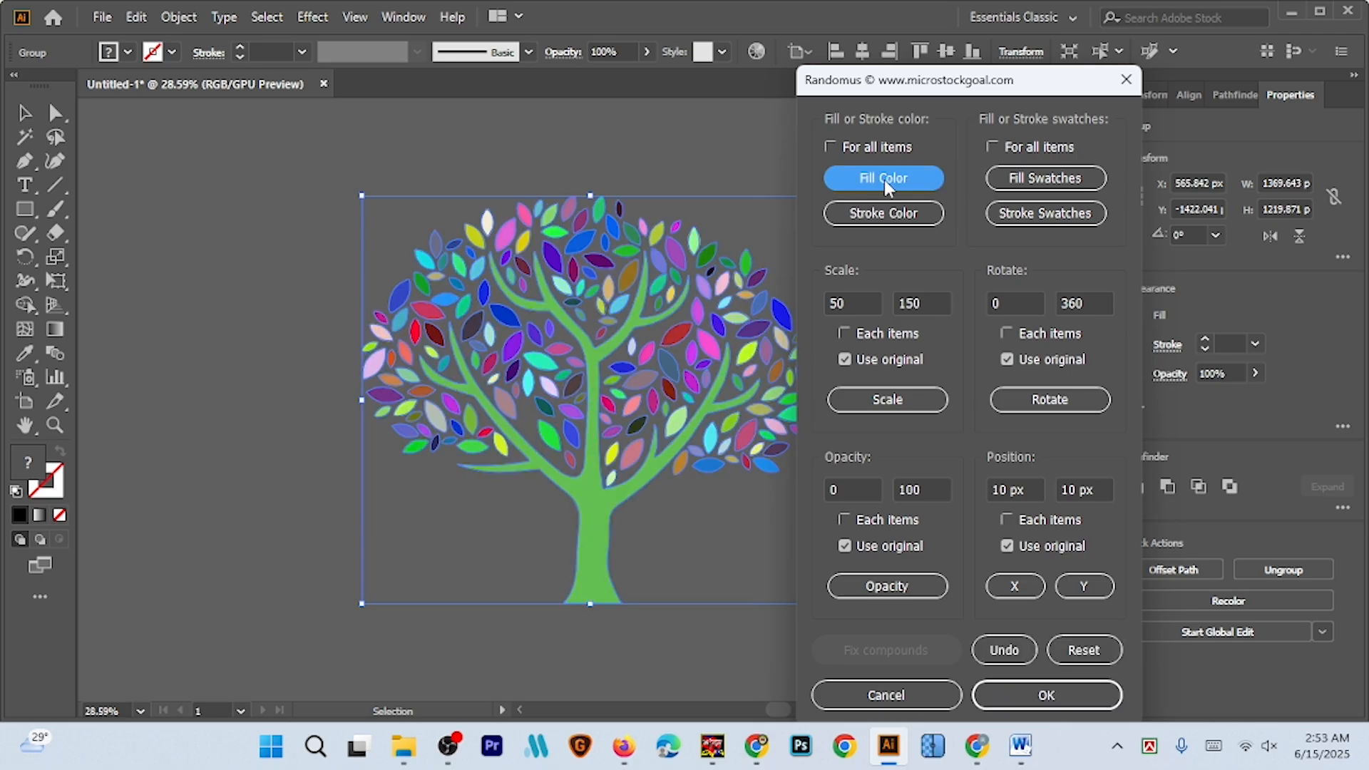
click(884, 179)
click(885, 180)
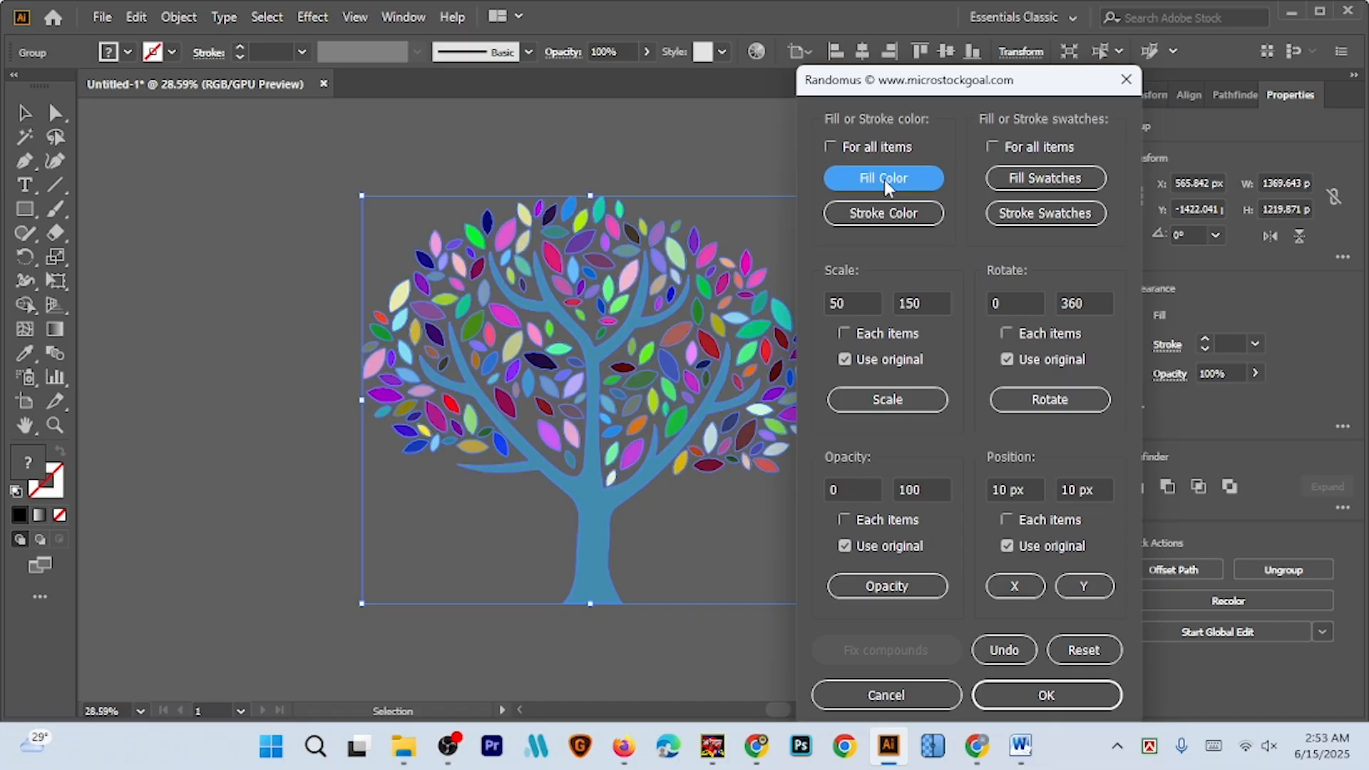
click(884, 180)
click(884, 179)
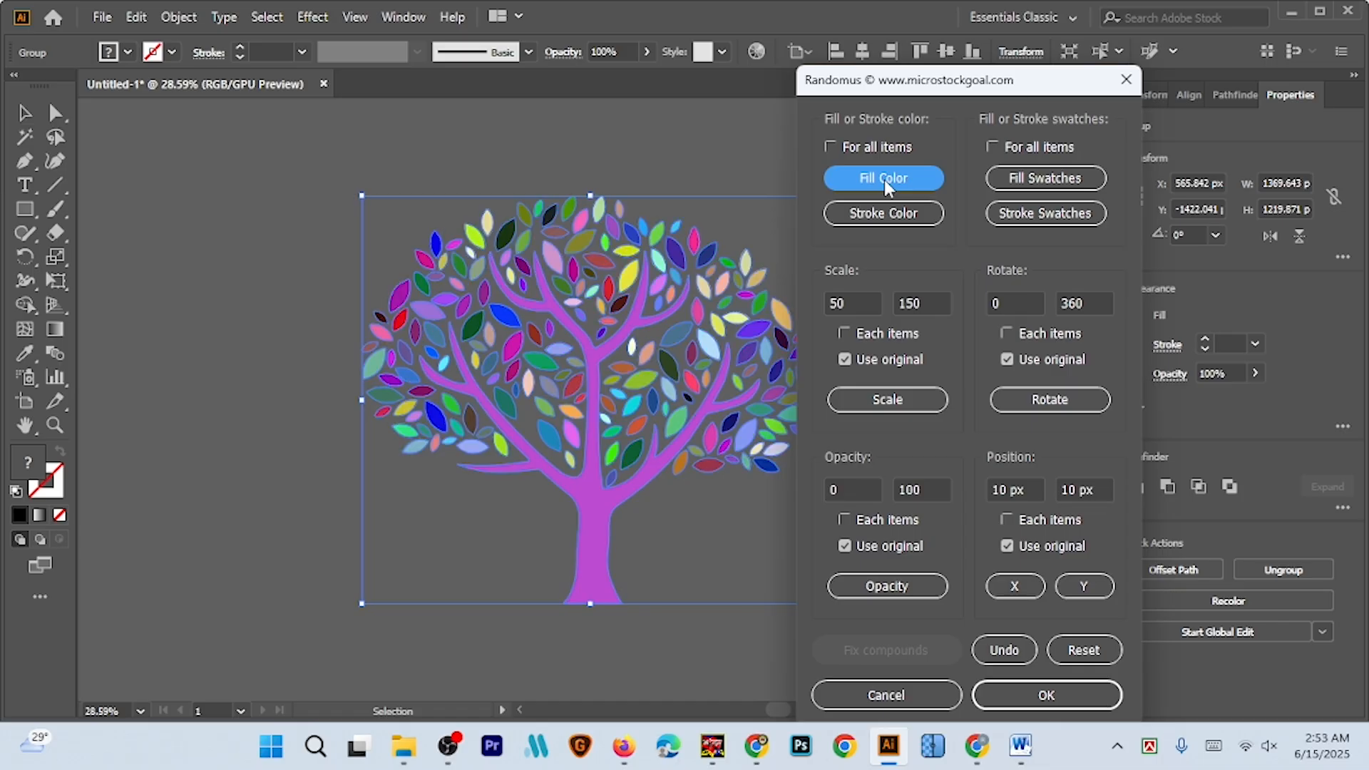
click(884, 180)
click(884, 179)
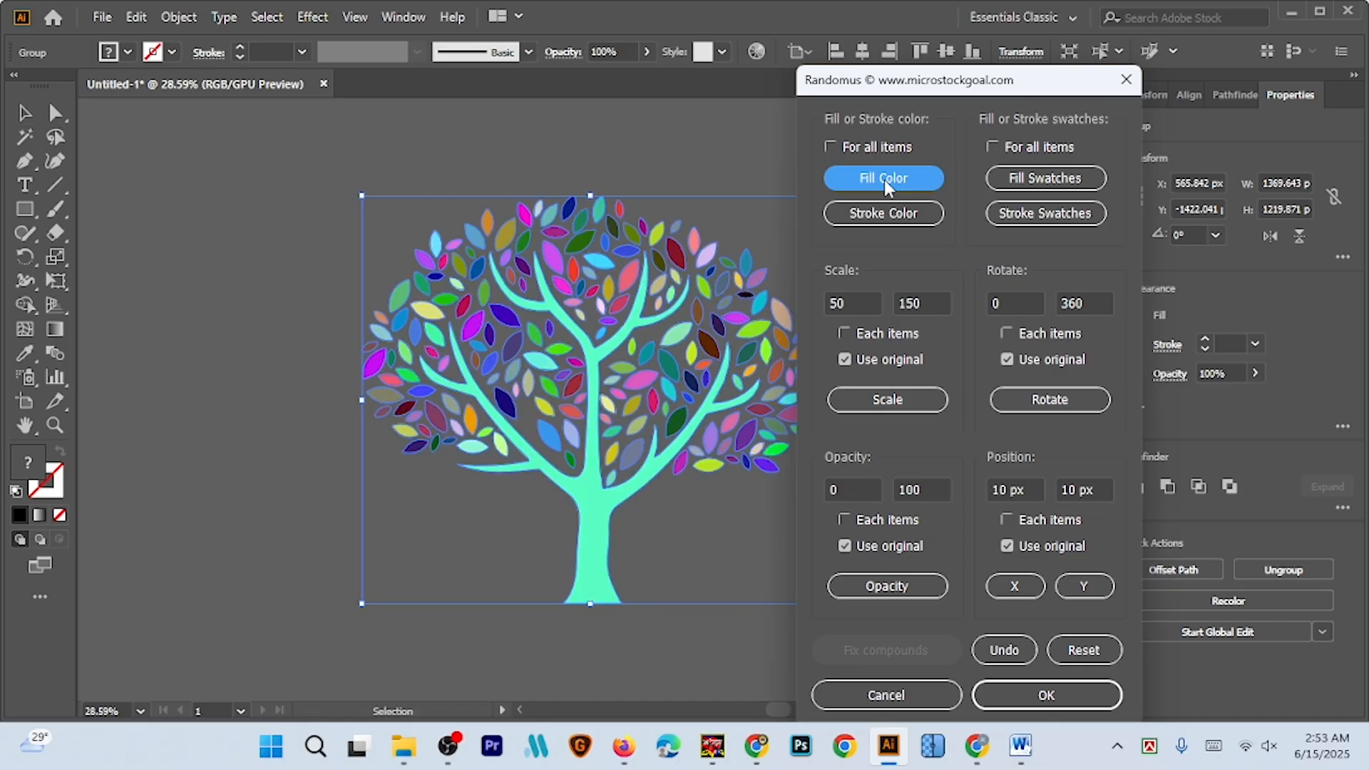
click(884, 179)
click(884, 180)
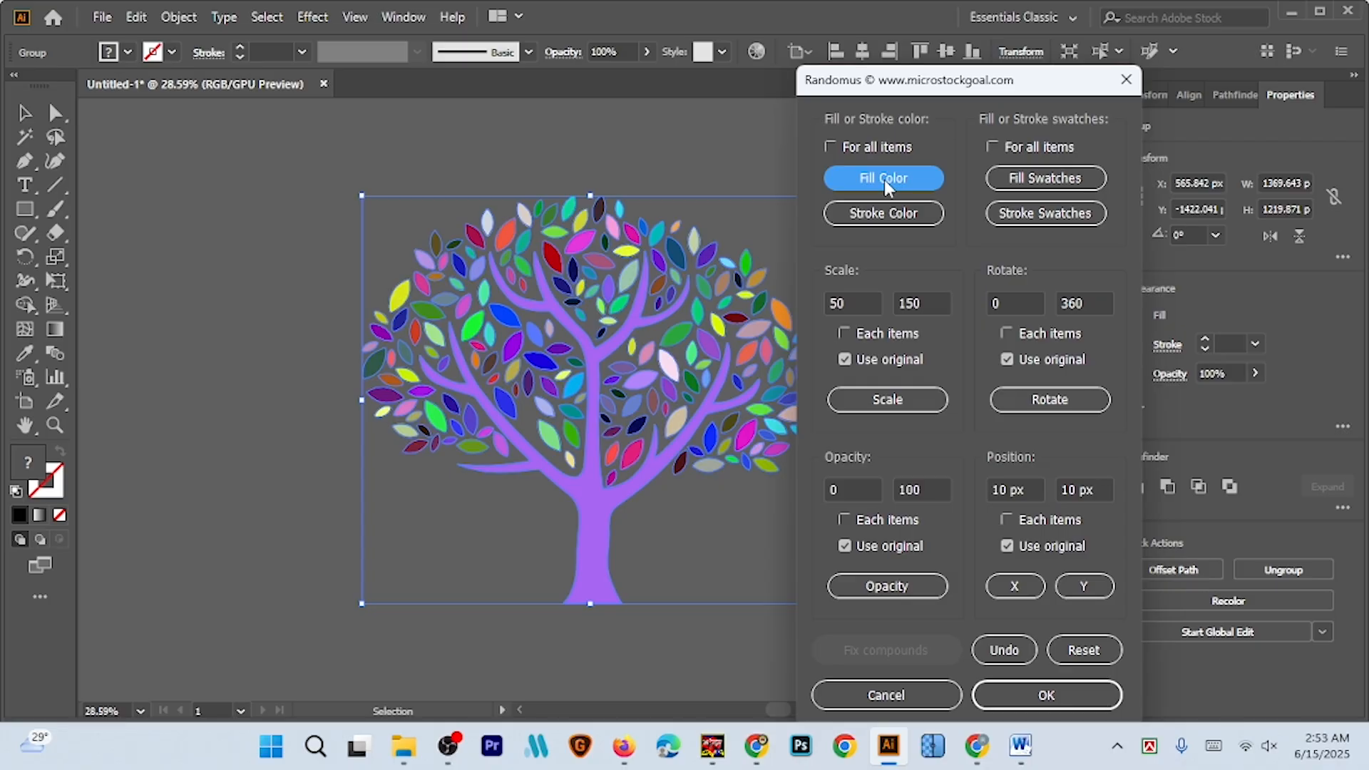
click(884, 180)
click(884, 180)
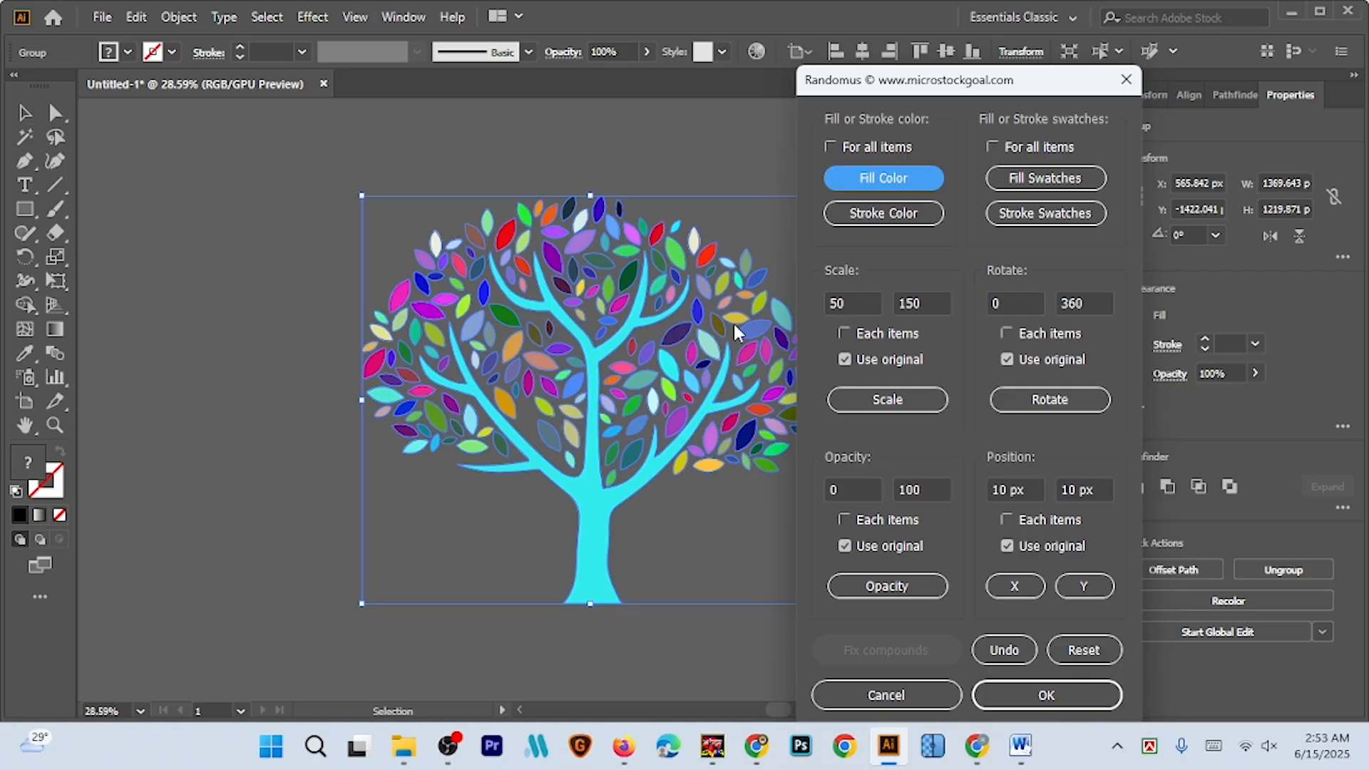
Apply random stroke swatches and random fill swatches to the tree in Randomus, and accept the result
drag(895, 85, 988, 102)
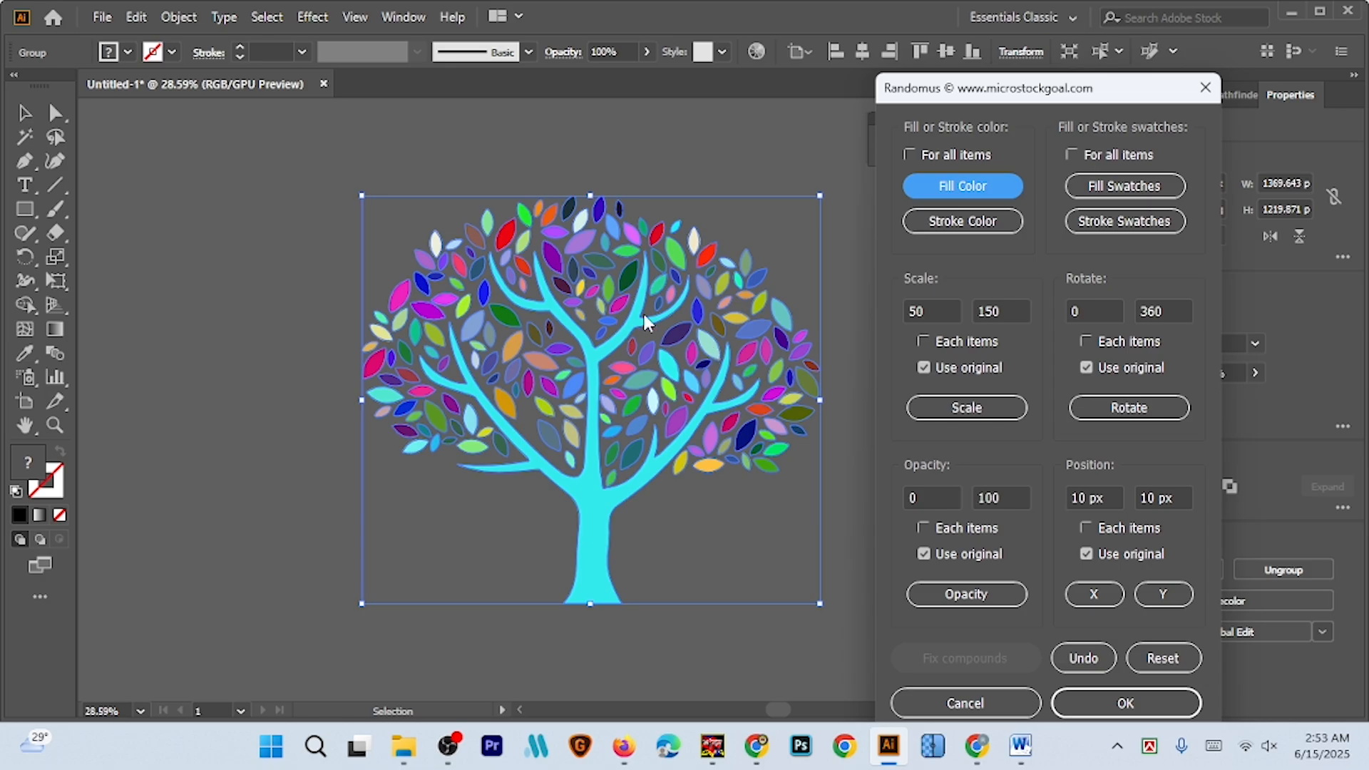
click(1118, 232)
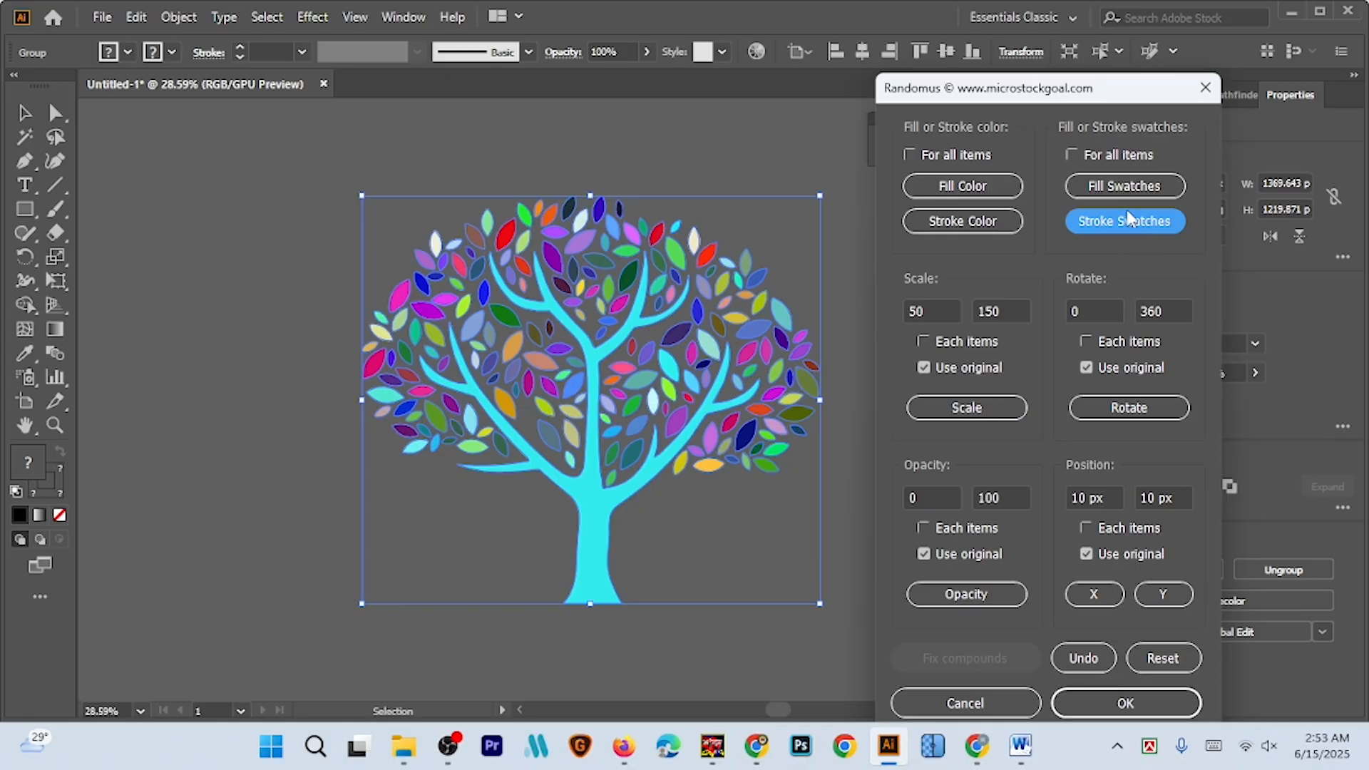
click(1118, 191)
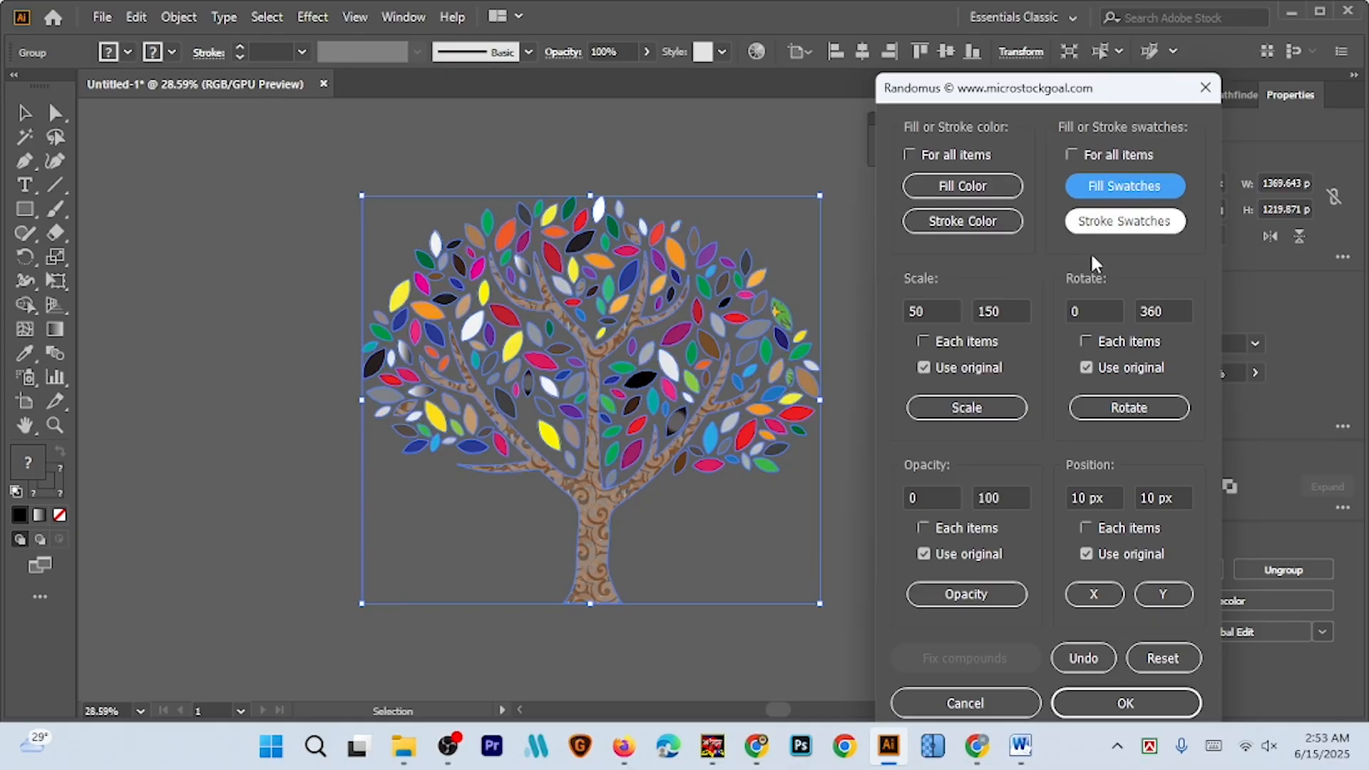
click(721, 152)
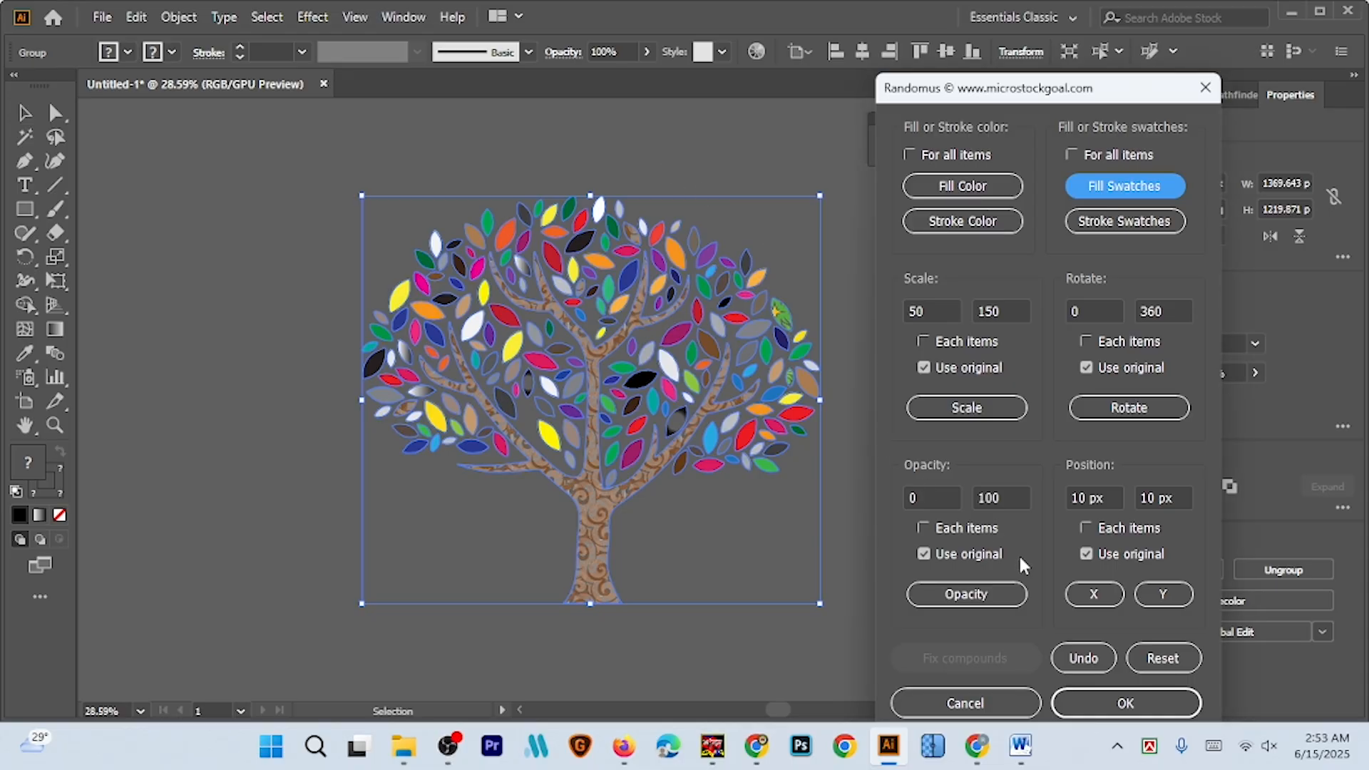
click(695, 550)
click(1121, 705)
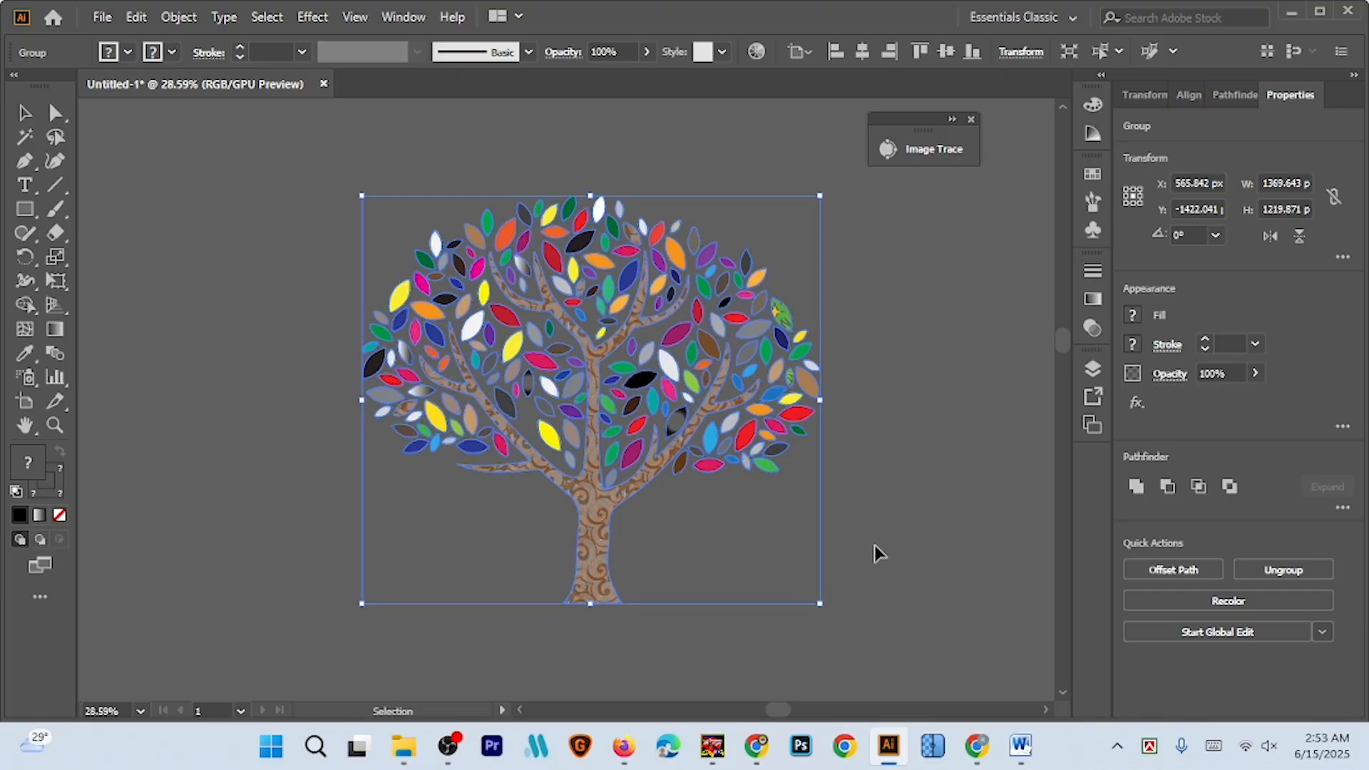
Deselect the tree and examine the swatch fills on its trunk and leaves up close and as a whole
click(896, 559)
key(z)
drag(565, 503, 901, 605)
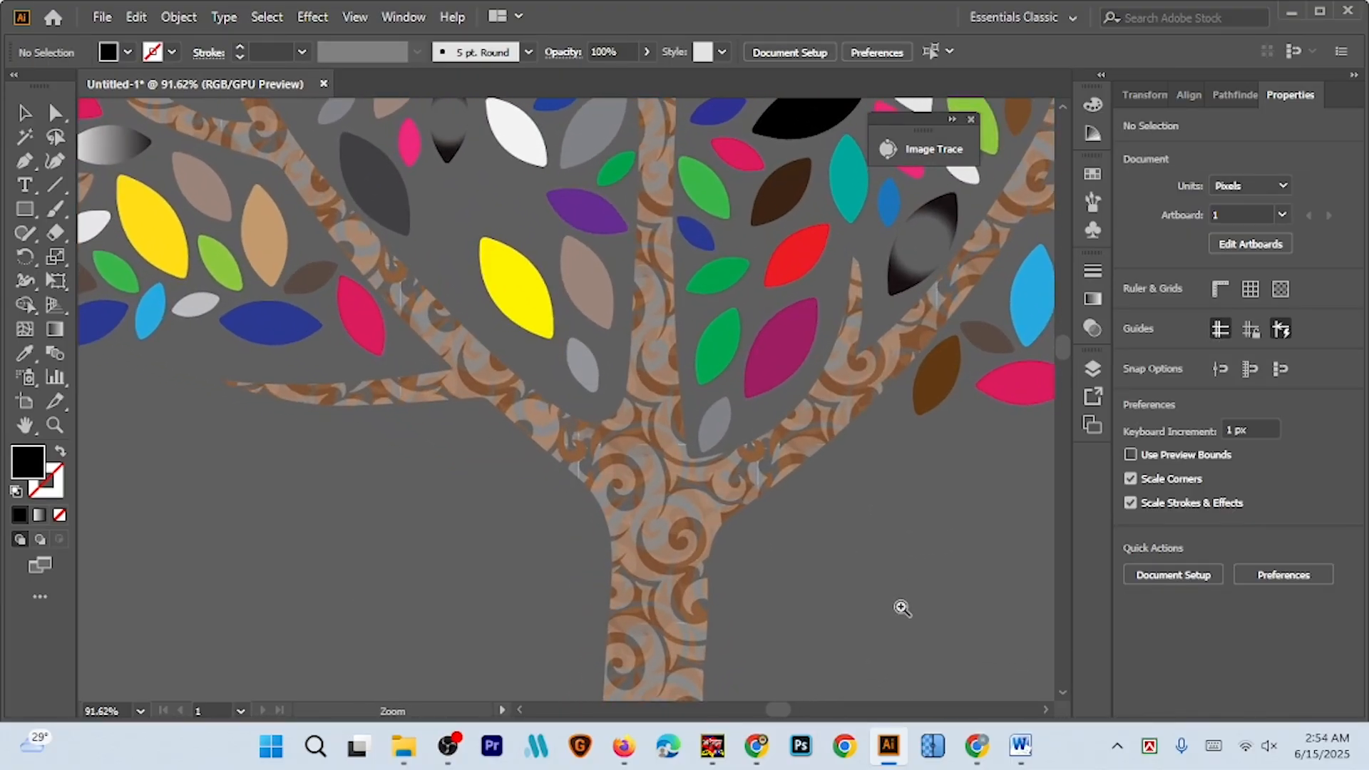
drag(774, 555, 676, 553)
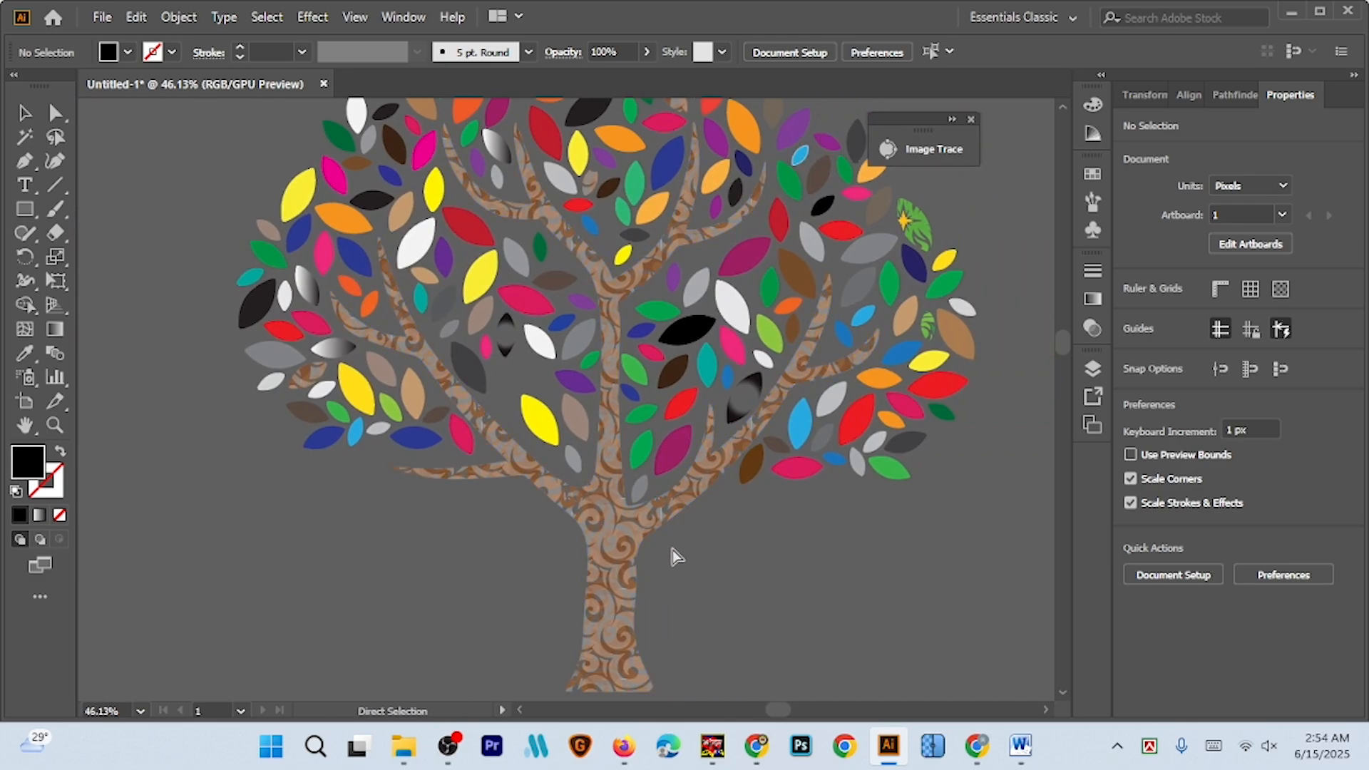
drag(770, 590, 835, 585)
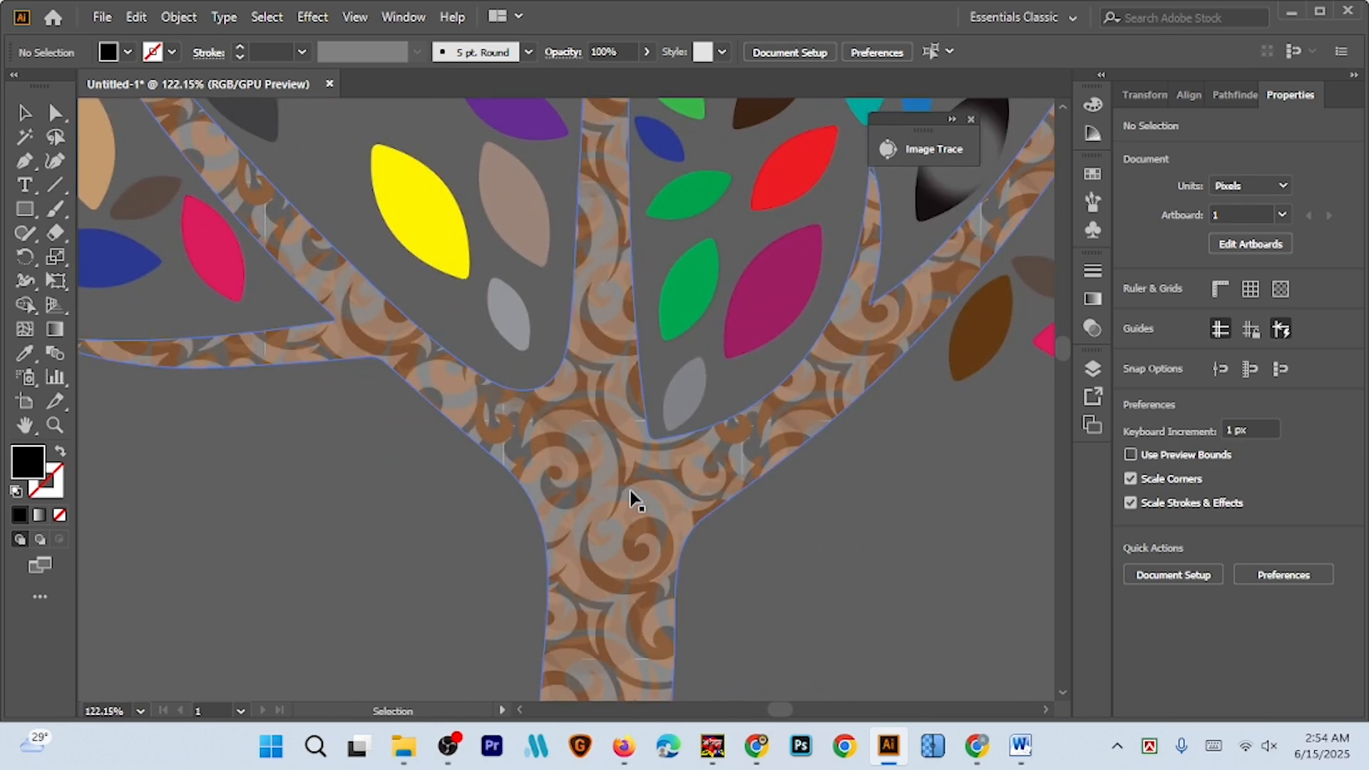
key(z)
drag(770, 581, 563, 531)
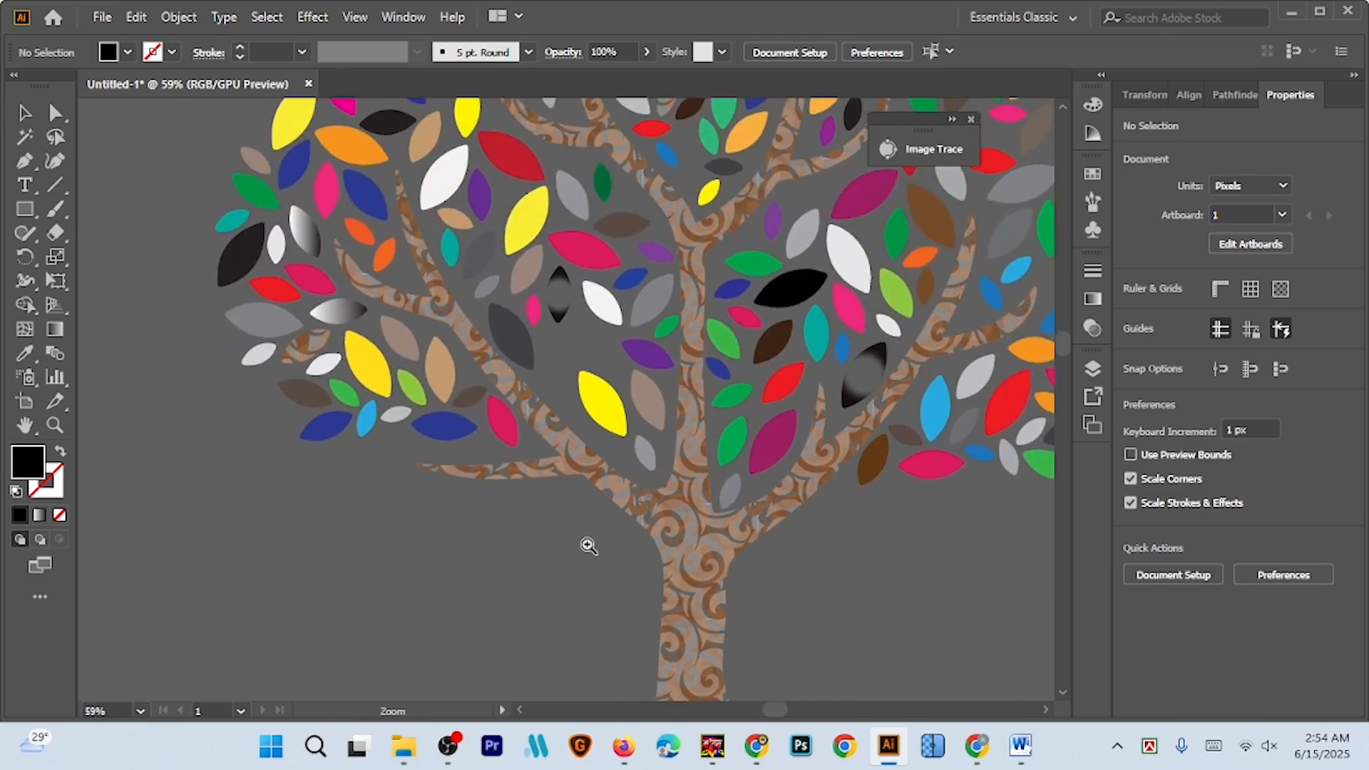
drag(735, 576, 598, 548)
drag(683, 562, 635, 554)
key(v)
scroll(633, 554, right, 5)
scroll(631, 549, down, 3)
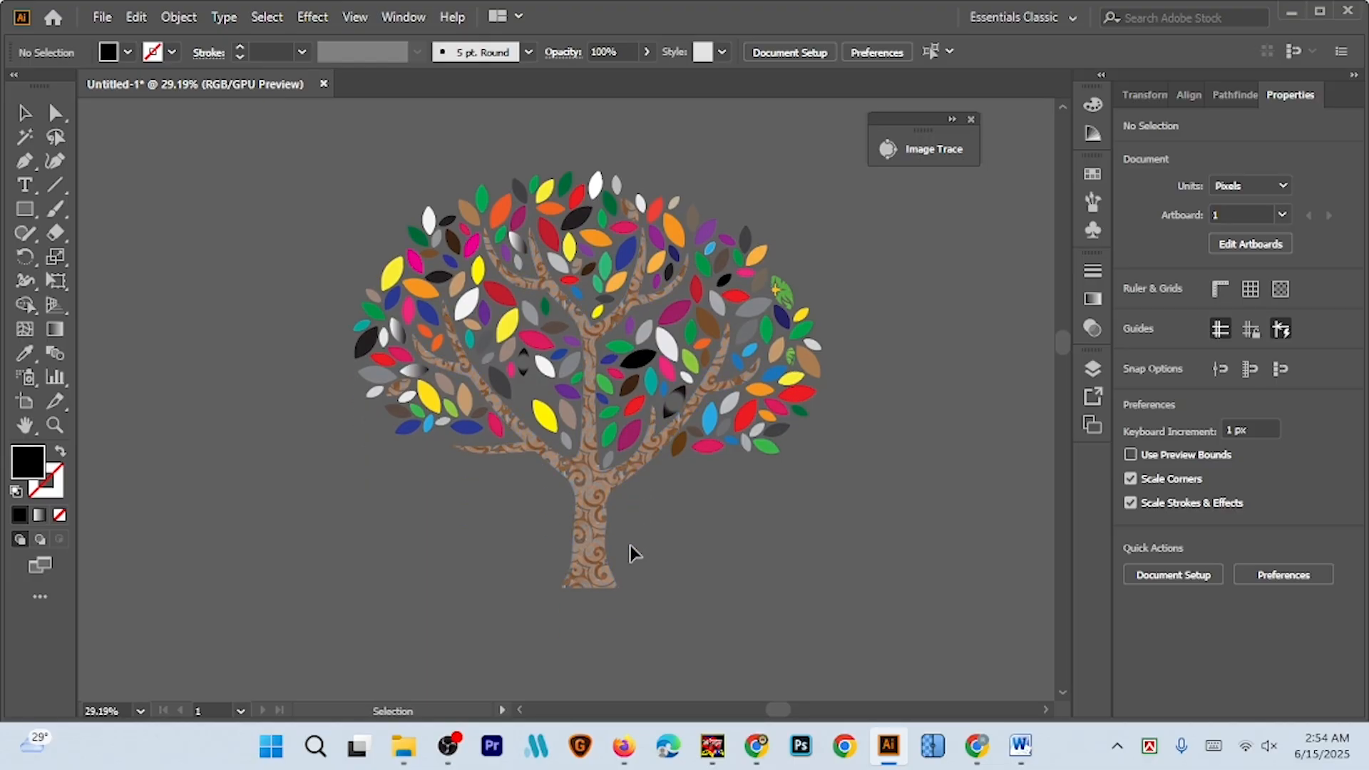
scroll(695, 529, up, 1)
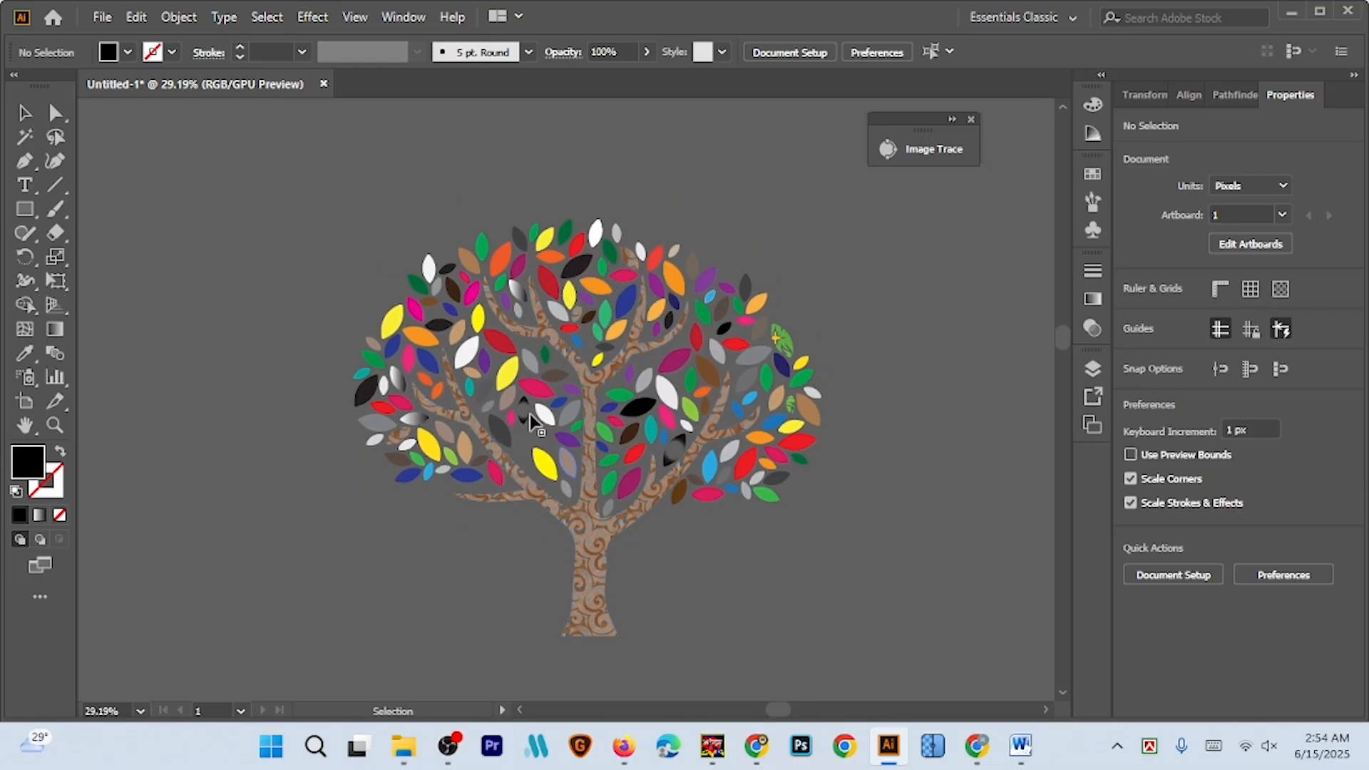
key(a)
key(v)
scroll(763, 624, down, 2)
scroll(682, 606, down, 1)
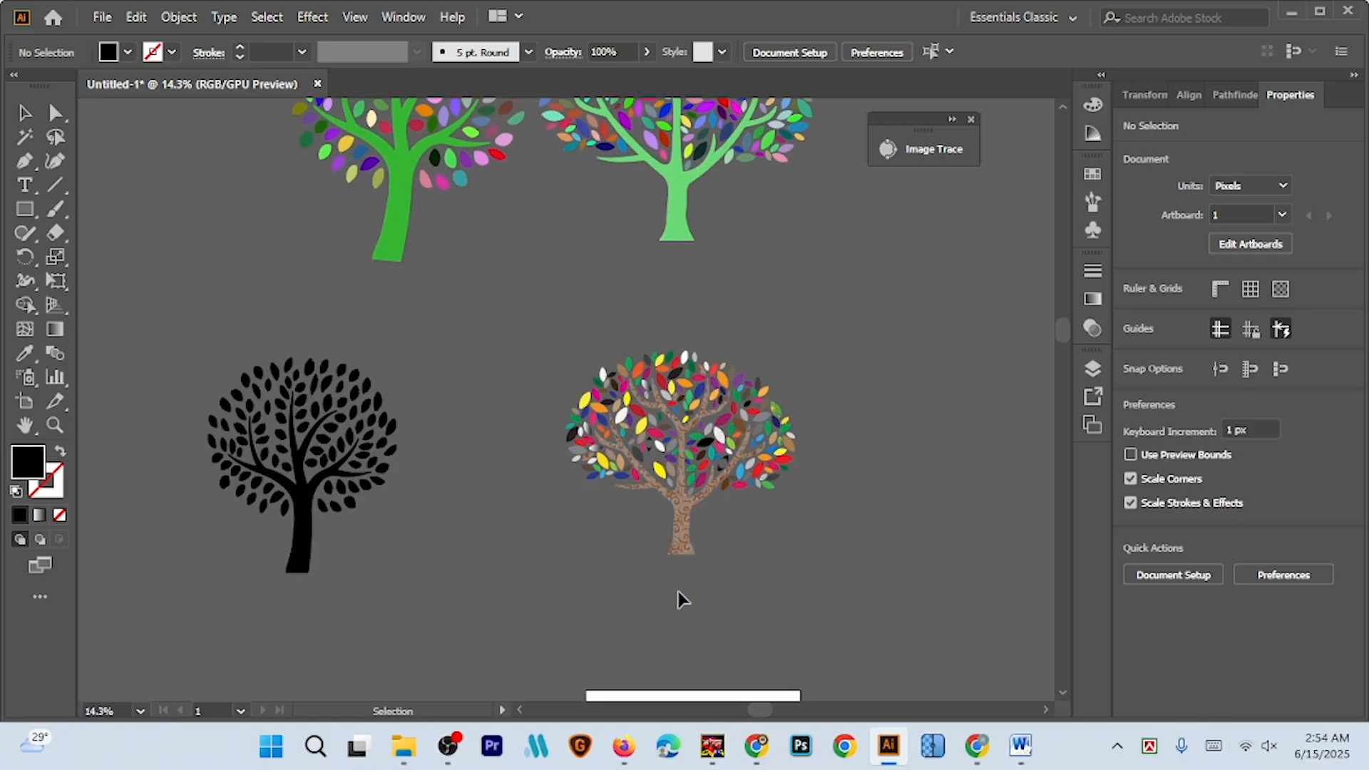
Move the tree with the patterned trunk to the right, clearing the space above the artboard
scroll(678, 592, right, 1)
scroll(678, 592, down, 2)
click(680, 401)
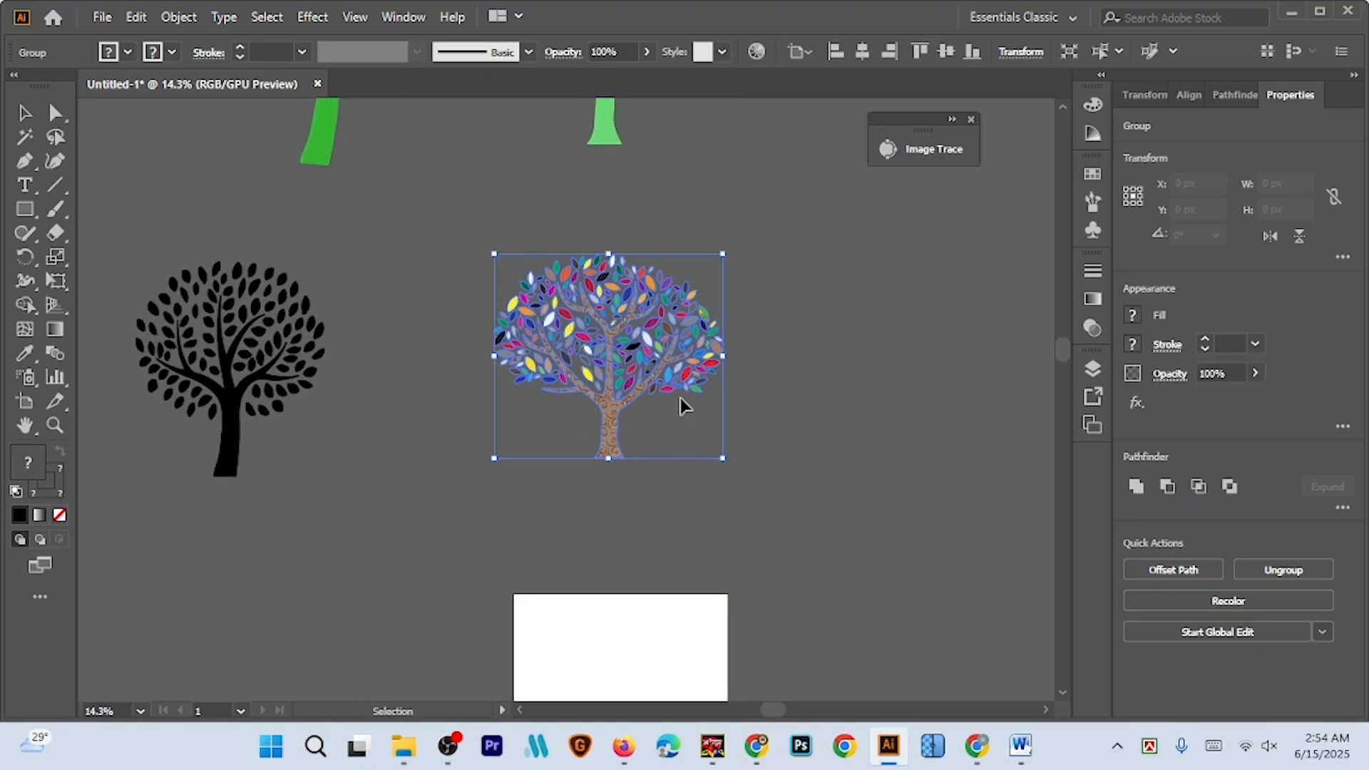
drag(611, 389, 911, 333)
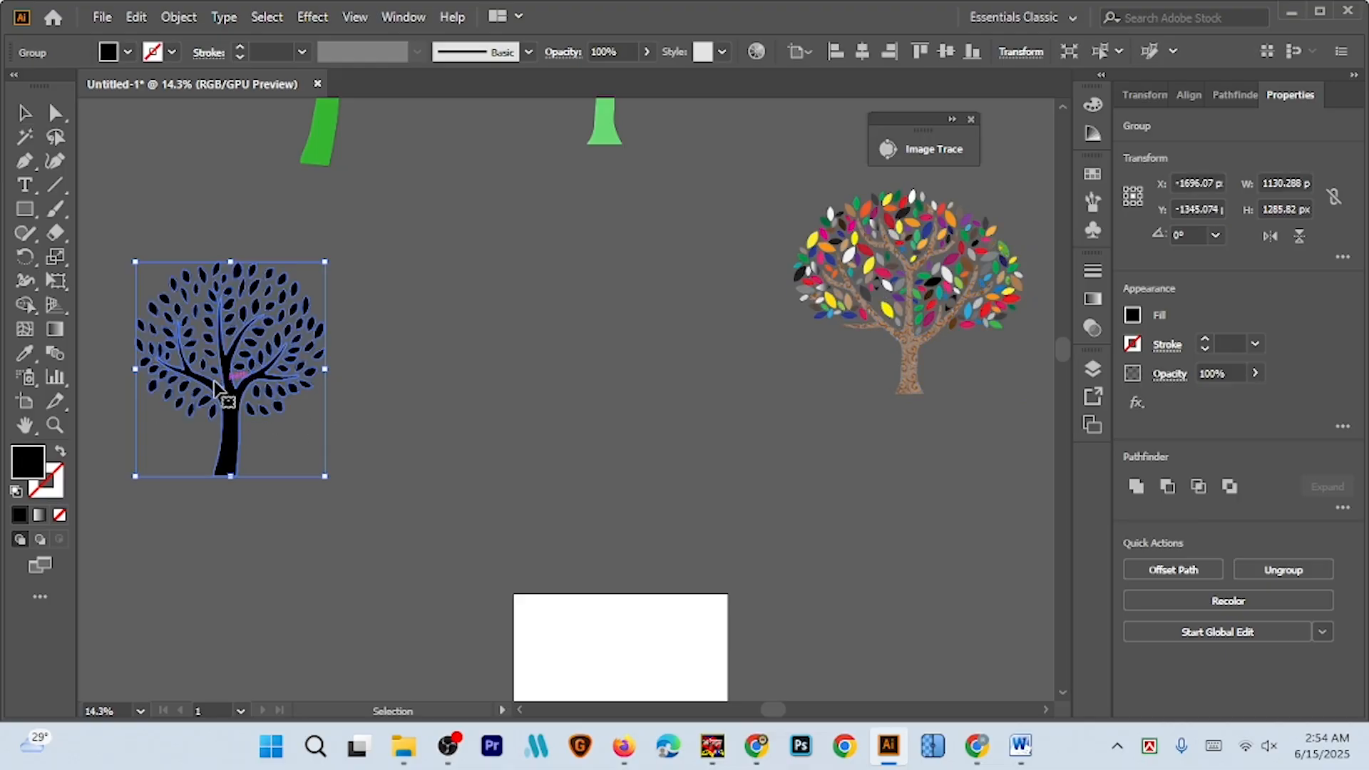
Move the remaining black tree above the artboard and enlarge it proportionally from its centre to about 1576 × 1793 px
drag(214, 399, 580, 391)
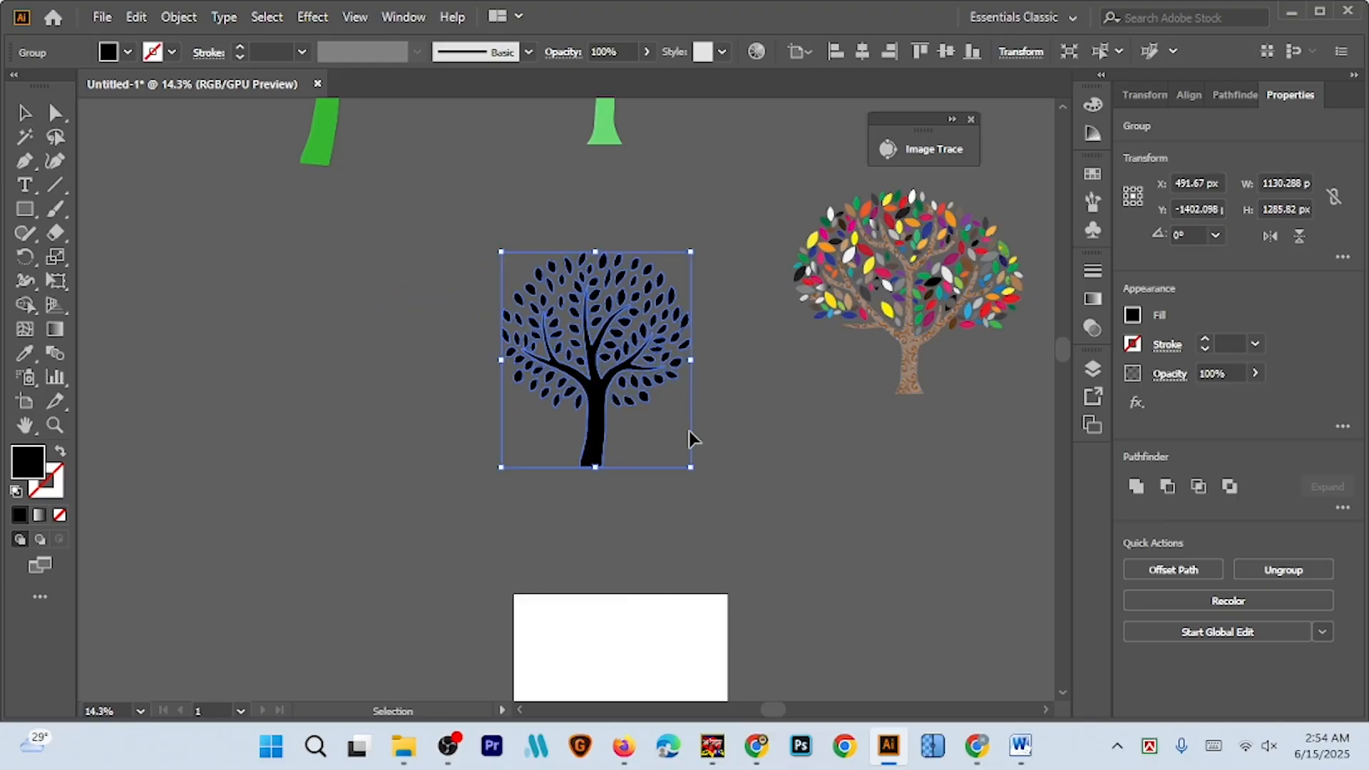
drag(688, 477, 751, 511)
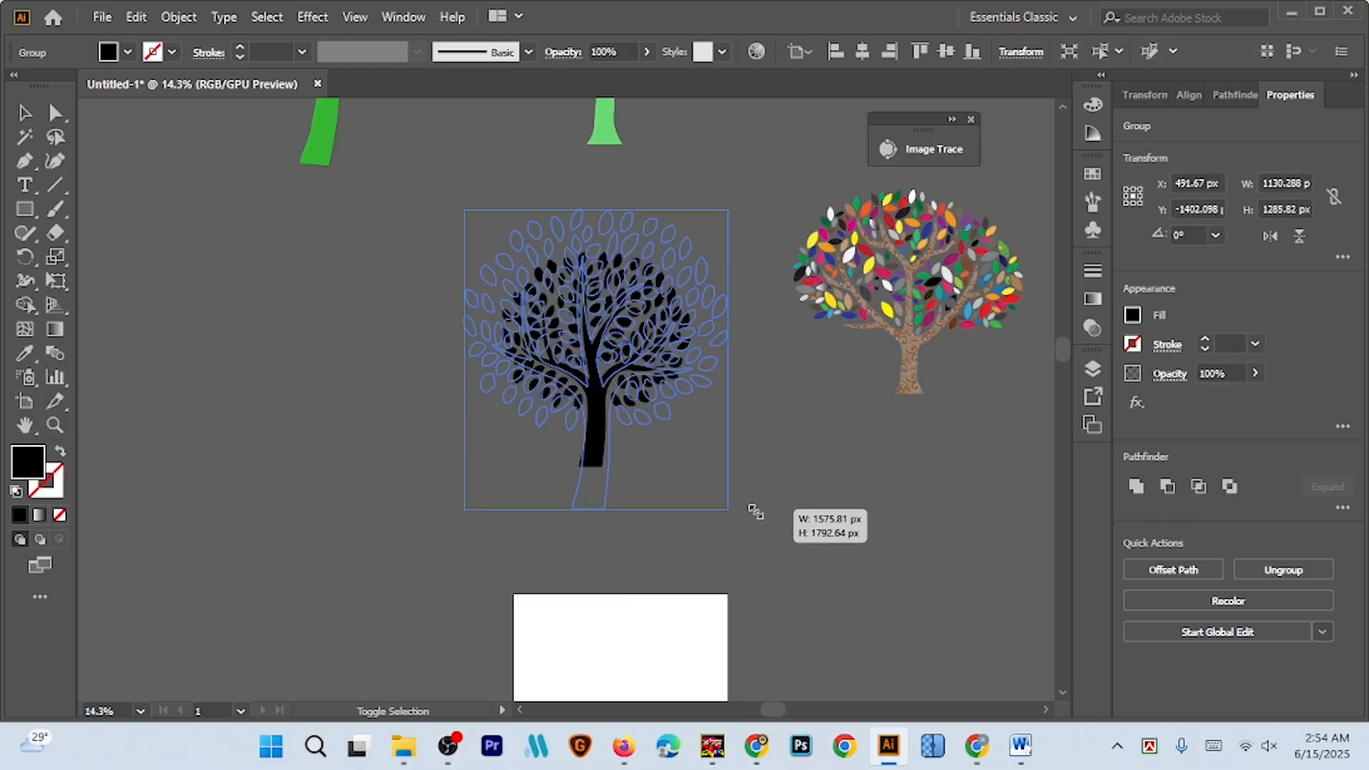
Select several separate green, blue, magenta and red fill swatches as the colour set for the black tree
click(1133, 316)
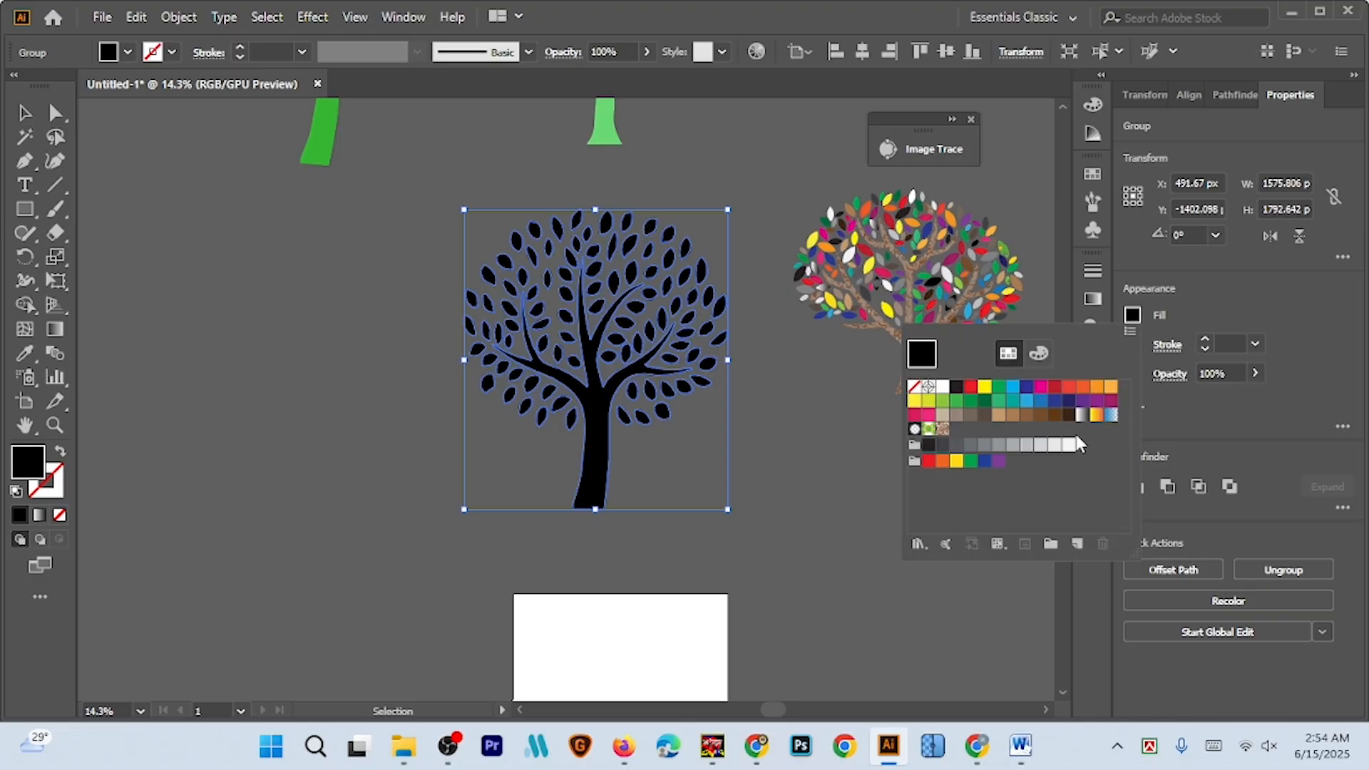
ctrl+click(1040, 402)
ctrl+click(995, 403)
ctrl+click(969, 404)
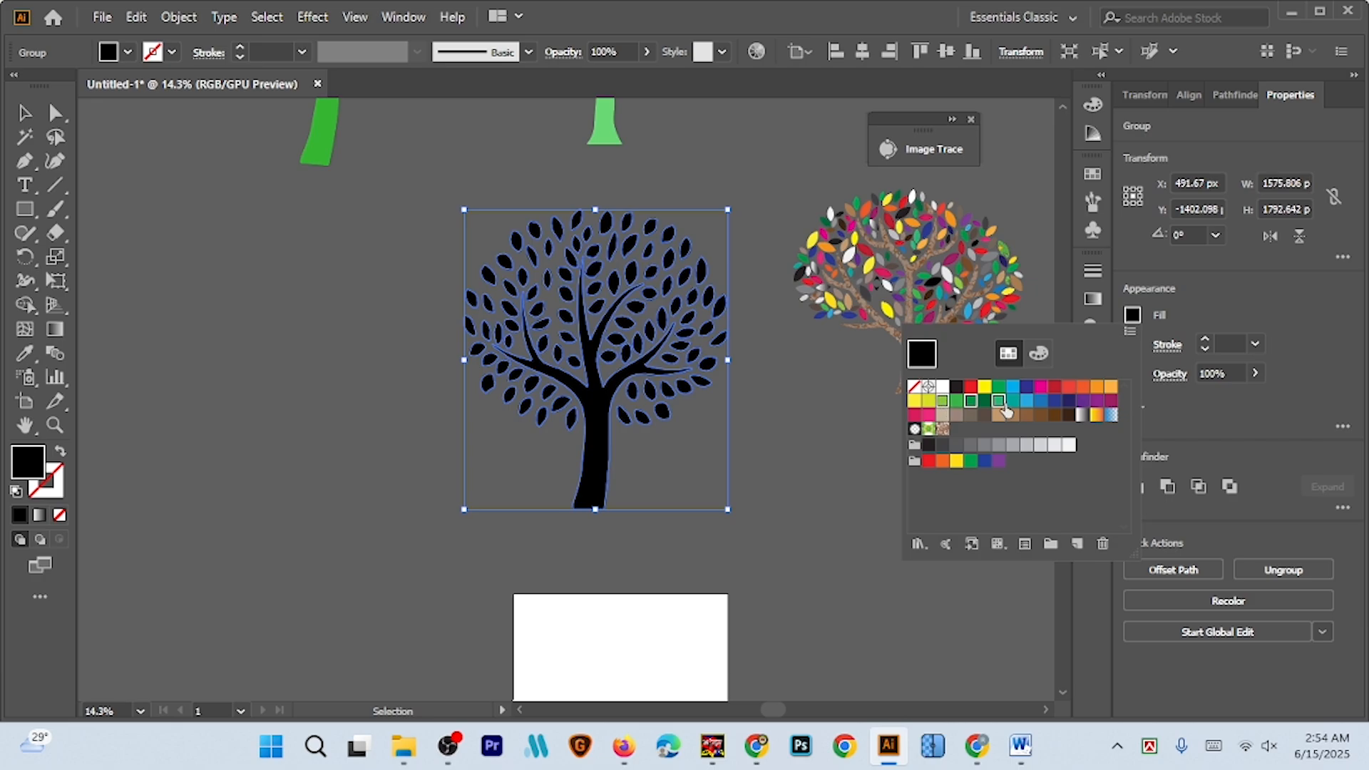
ctrl+click(1055, 389)
ctrl+click(1042, 388)
Run the RandomSwatchFillColor script on the enlarged black tree to recolour its leaves and trunk with the selected swatches
click(104, 25)
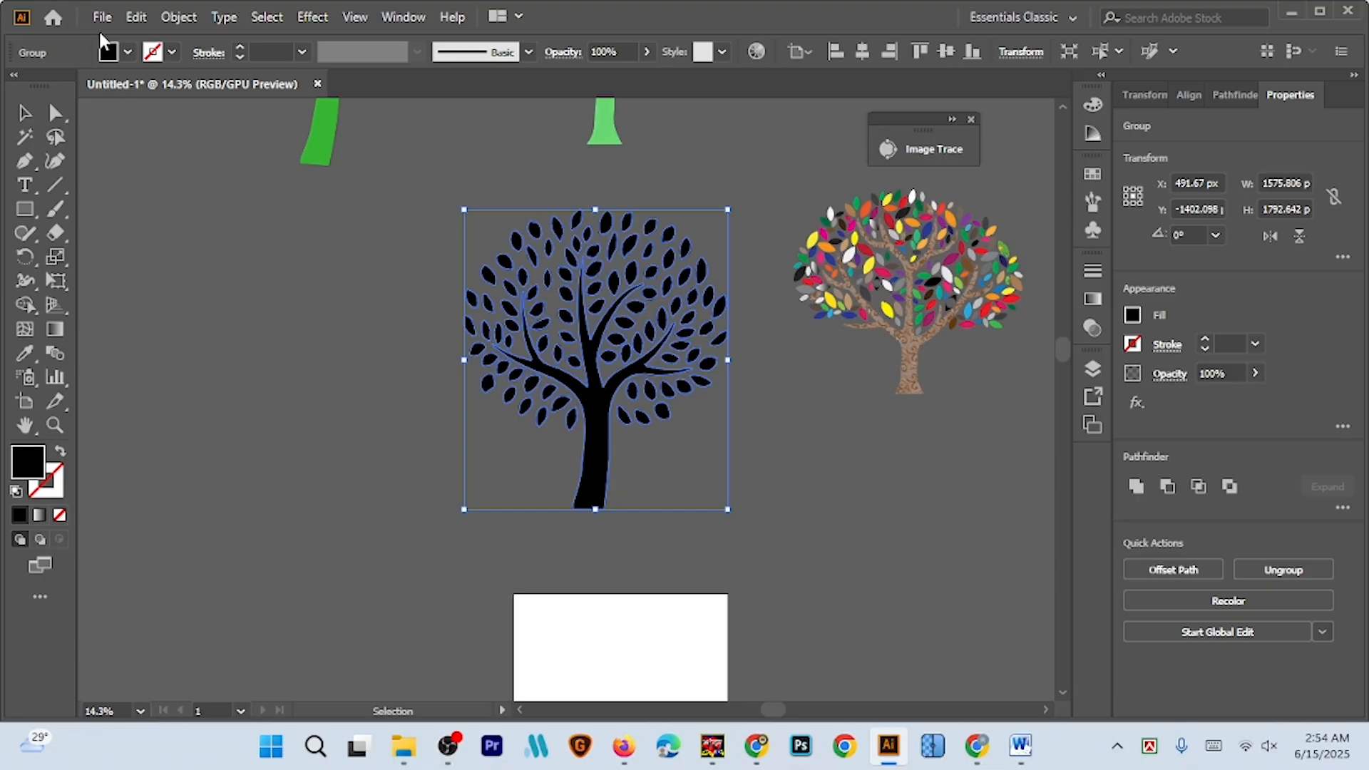
click(101, 21)
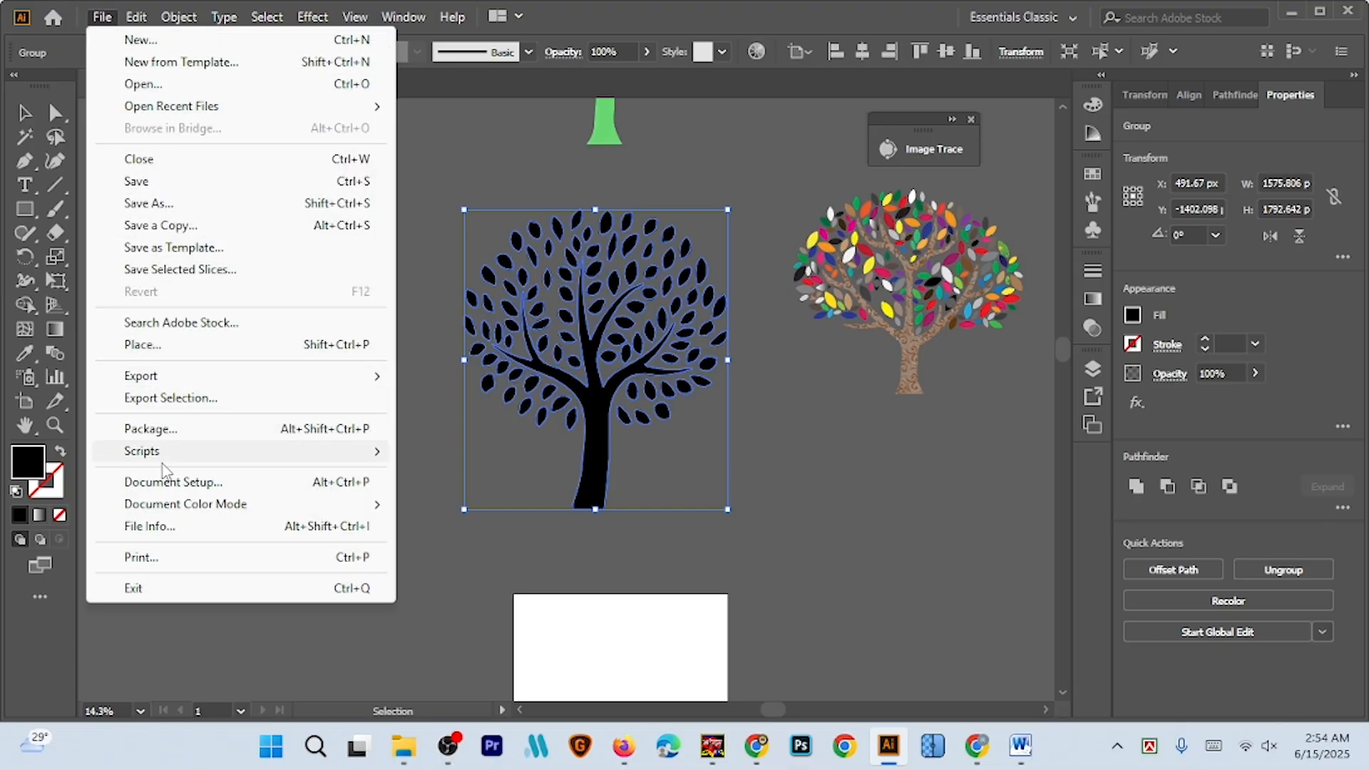
mouse_move(199, 456)
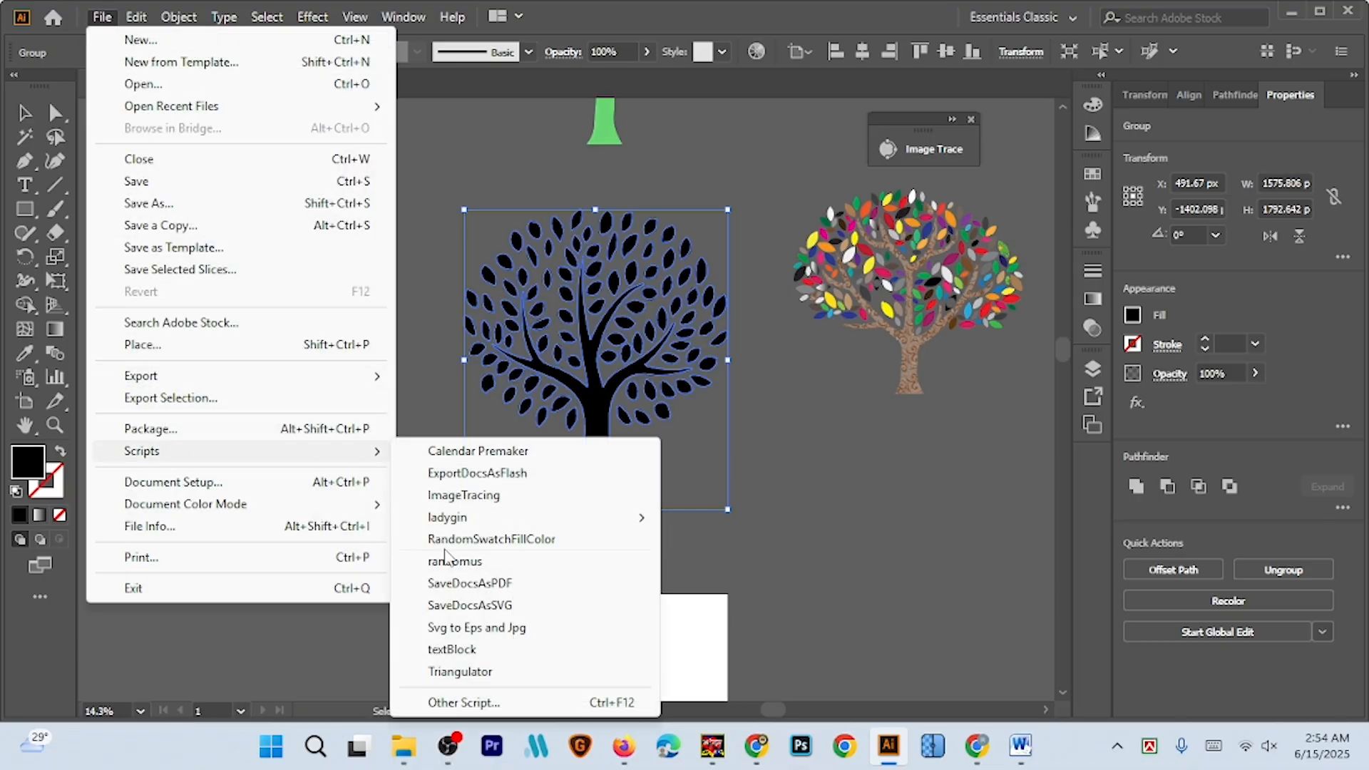
click(490, 539)
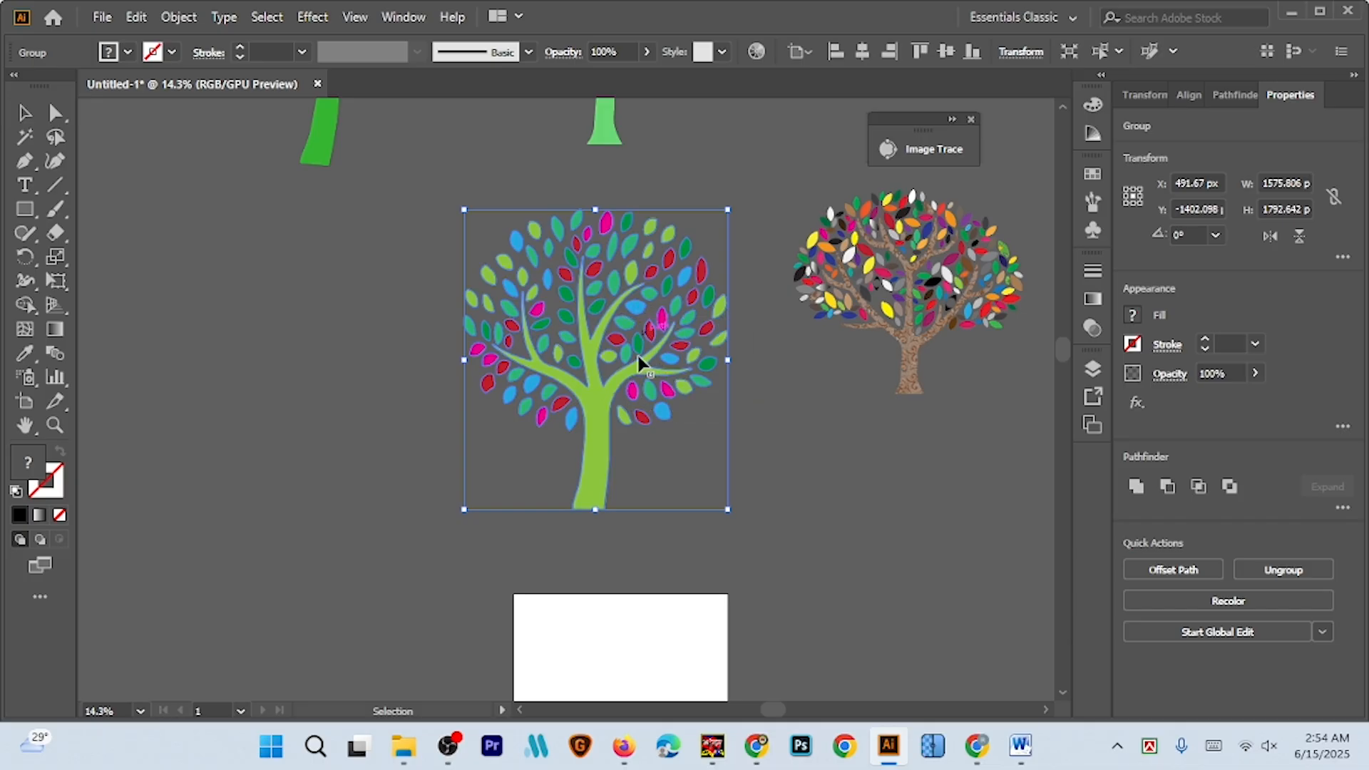
Start the Randomus script for the selected tree above the artboard and move its dialog clear of the tree
click(99, 21)
mouse_move(169, 462)
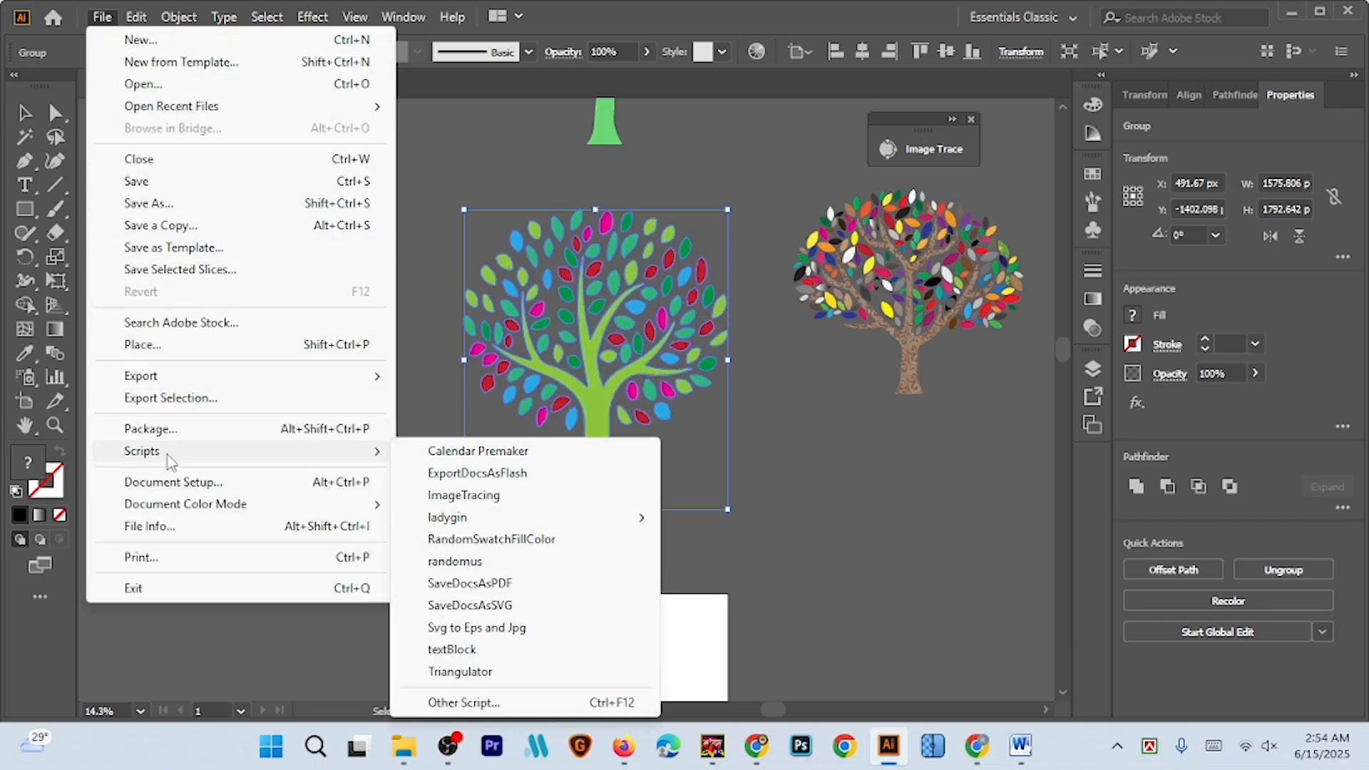
click(455, 561)
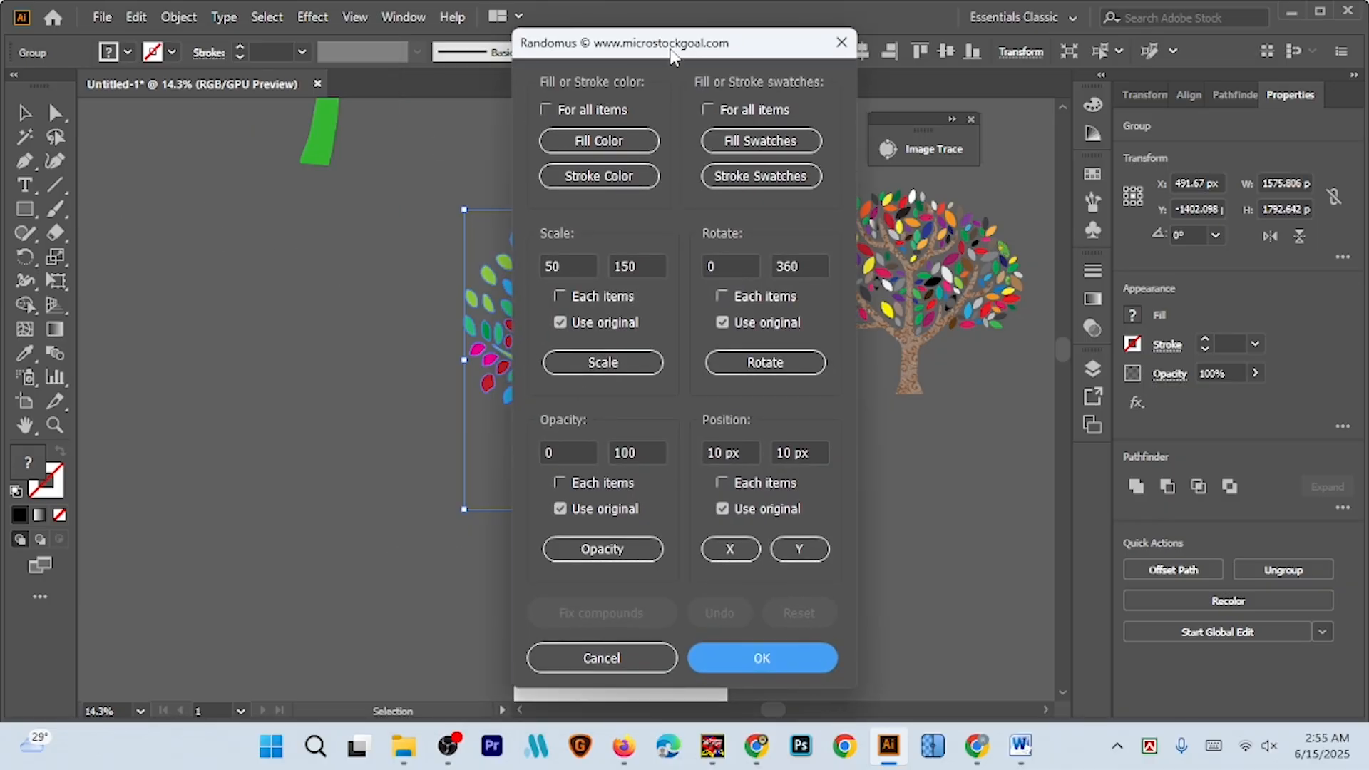
drag(670, 53, 256, 33)
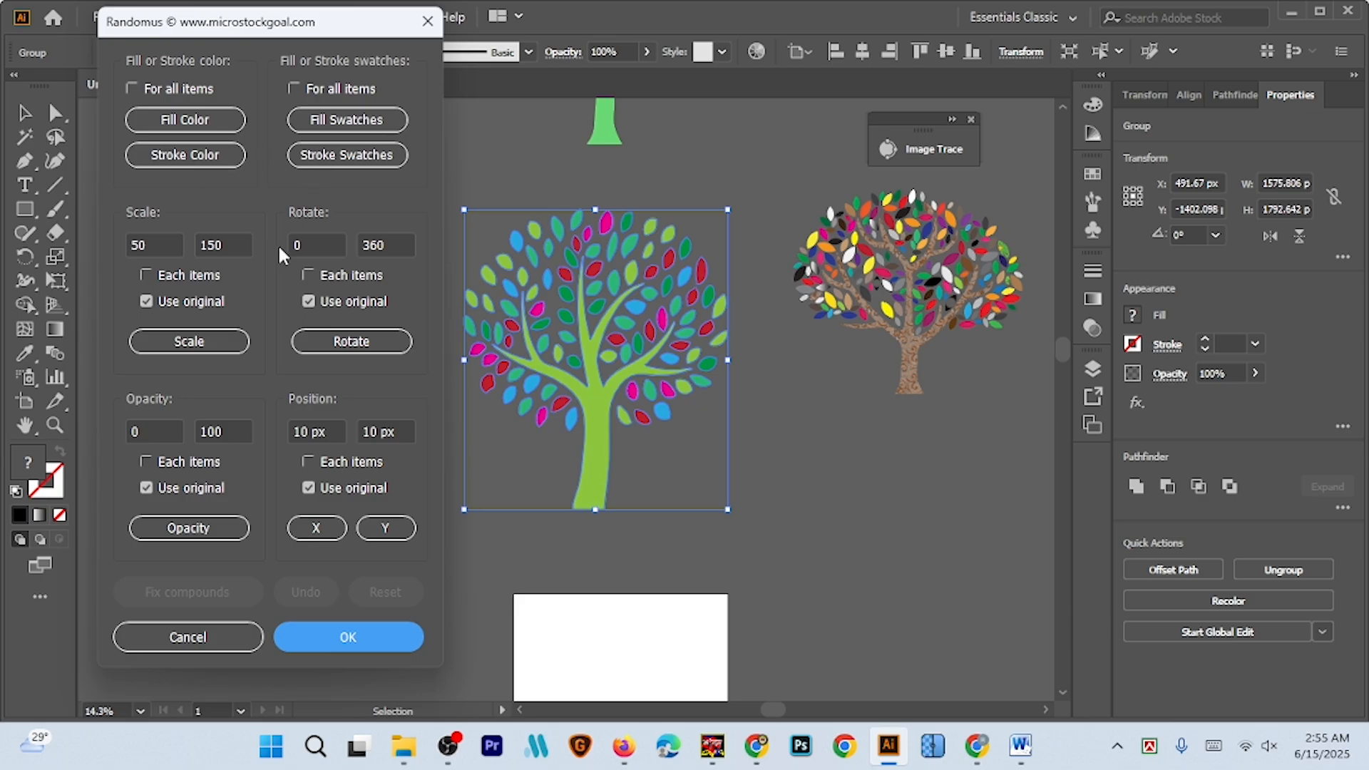
Apply random fill colours to the tree's leaves and trunk repeatedly with Randomus, accept the last colour mix, and deselect the tree
click(180, 123)
click(178, 126)
click(178, 126)
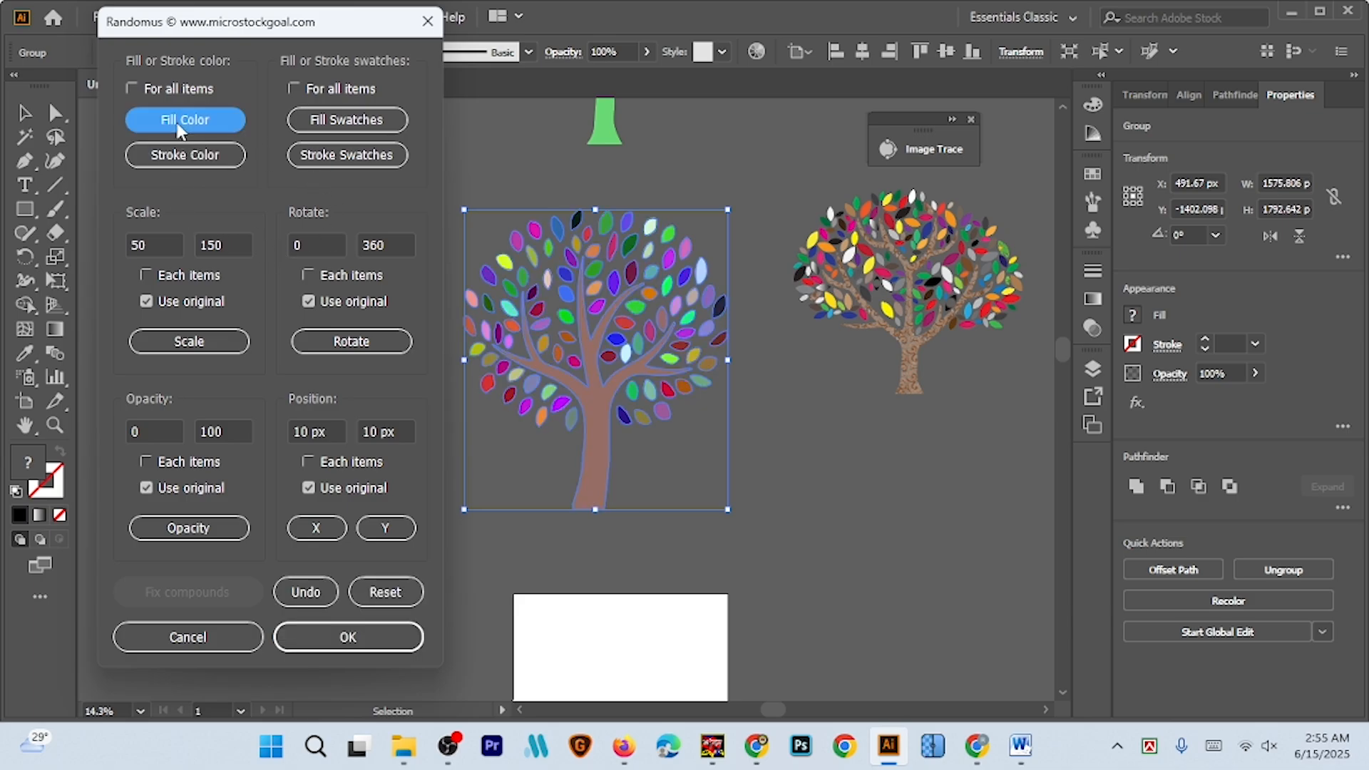
click(178, 126)
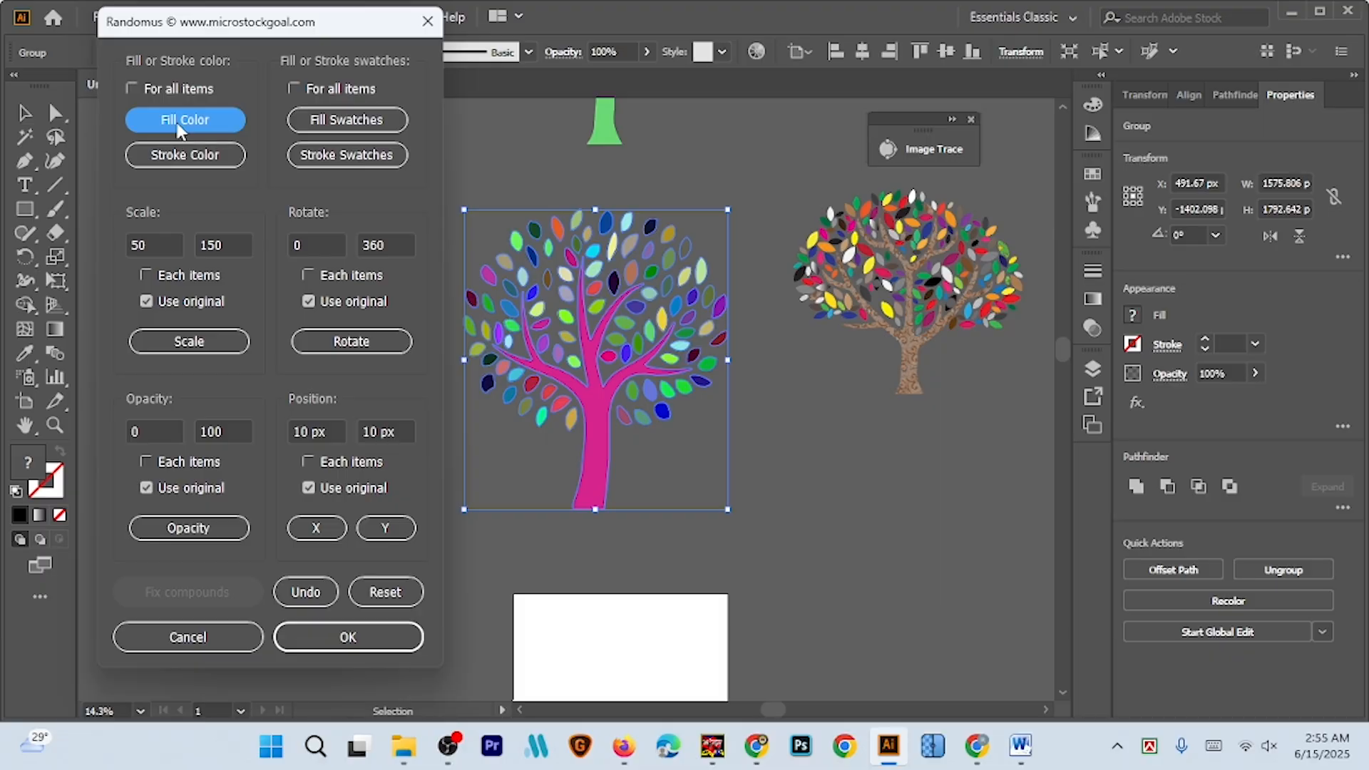
click(180, 127)
click(179, 126)
click(180, 127)
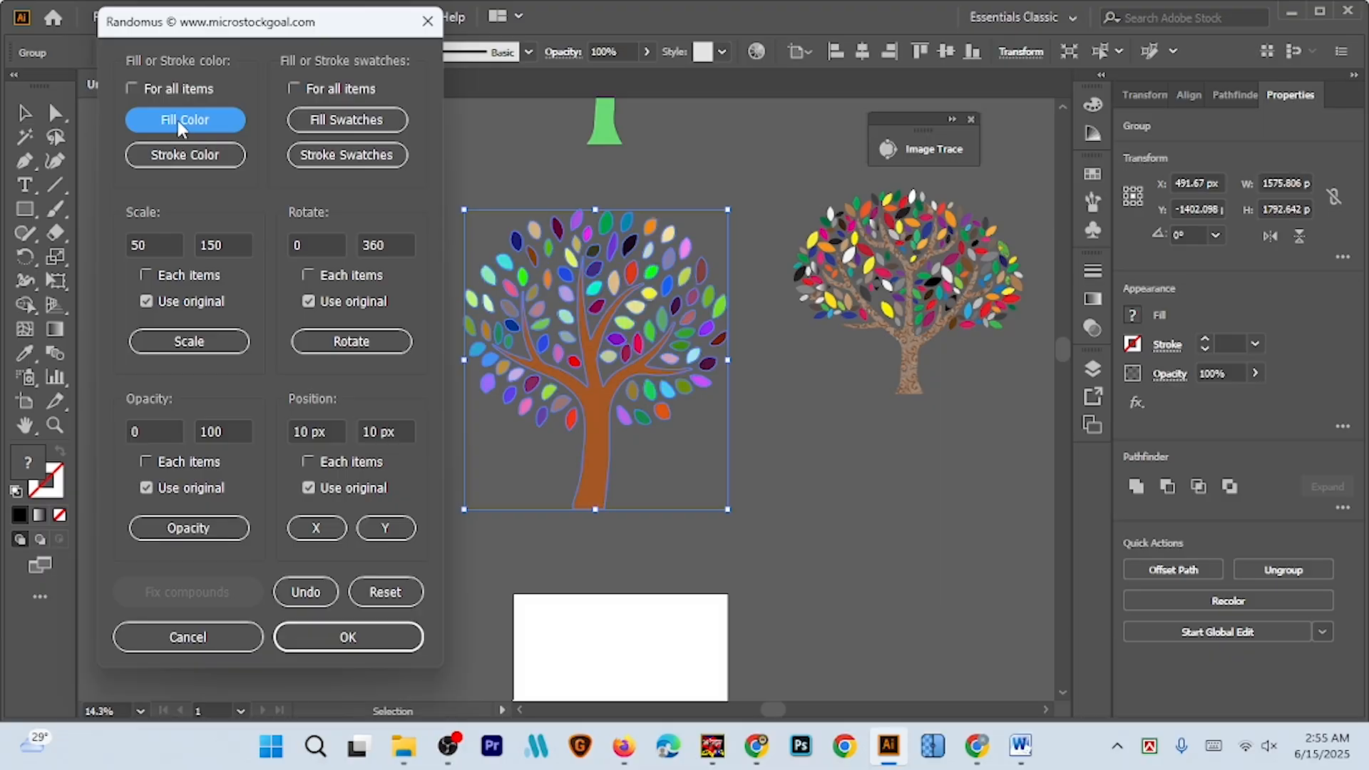
click(180, 126)
click(180, 127)
click(179, 127)
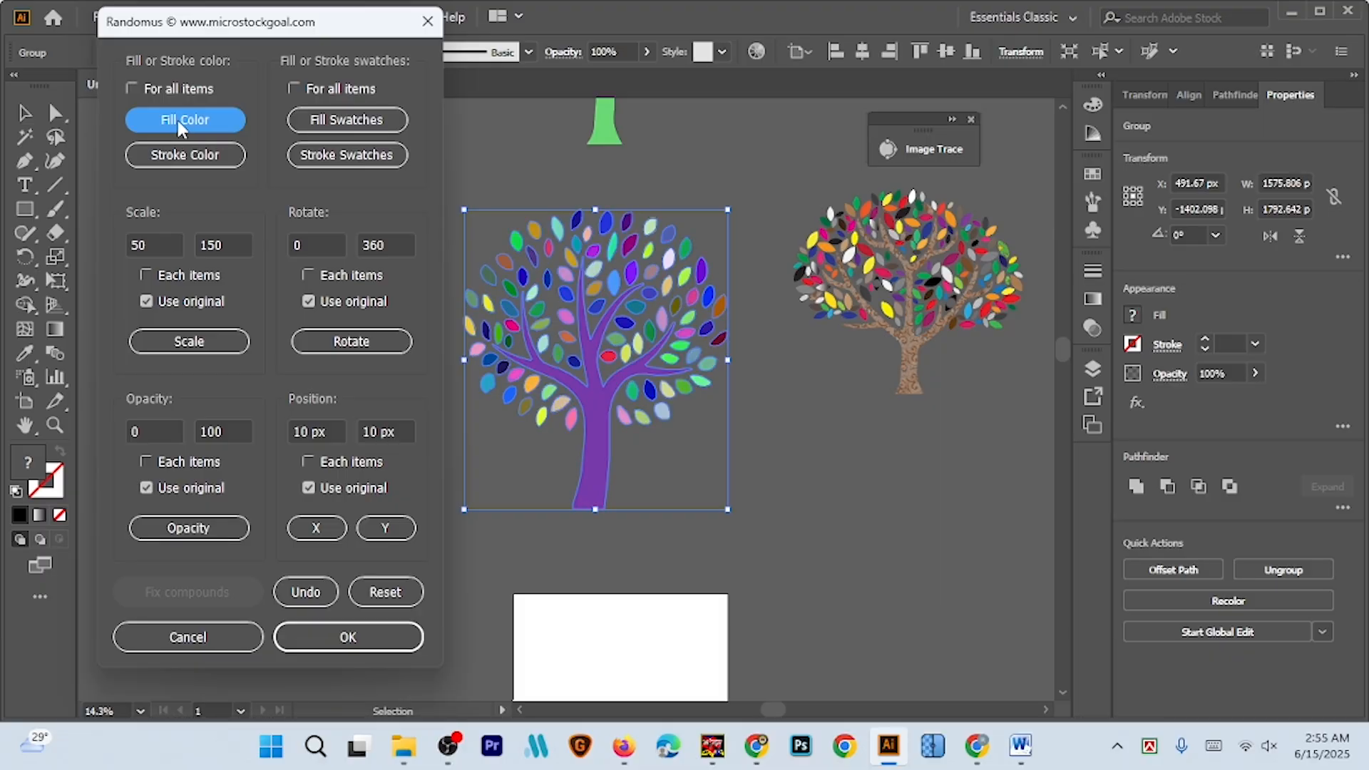
click(180, 127)
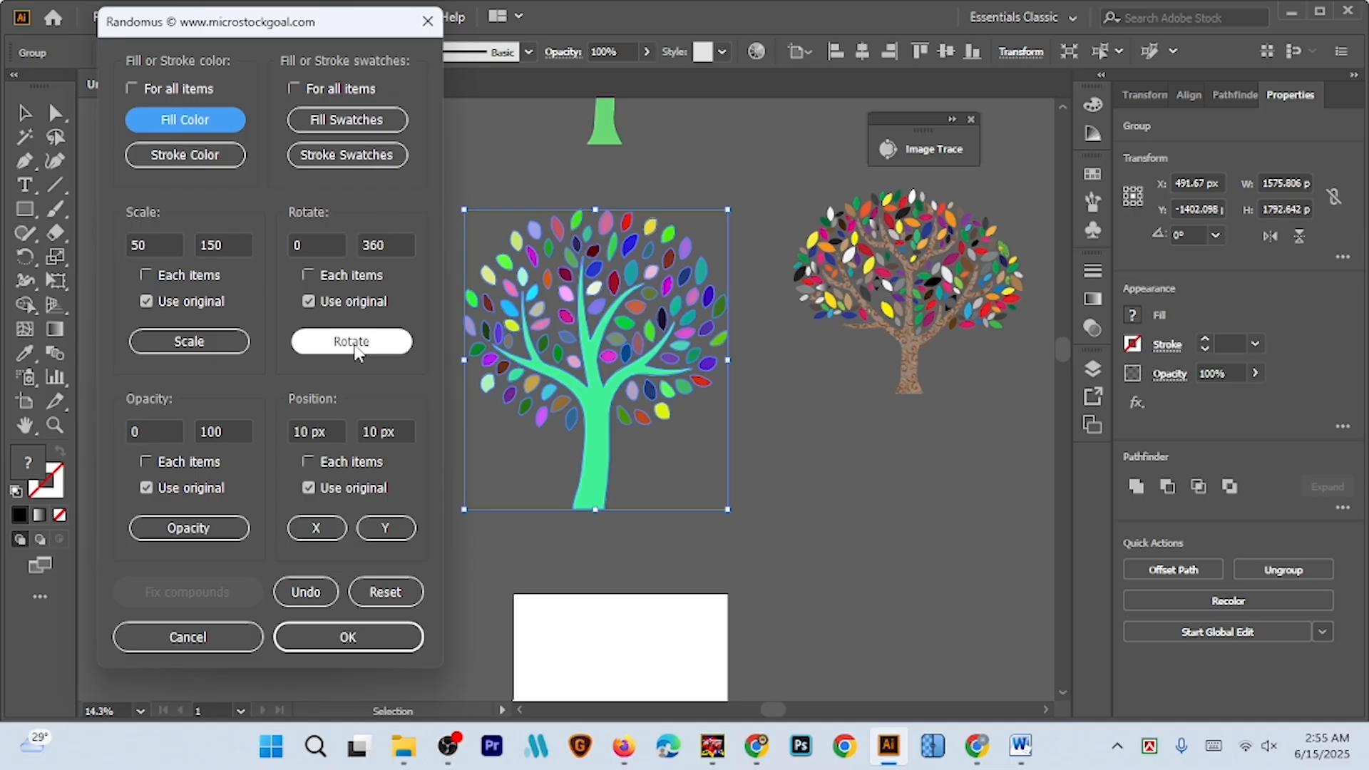
click(215, 132)
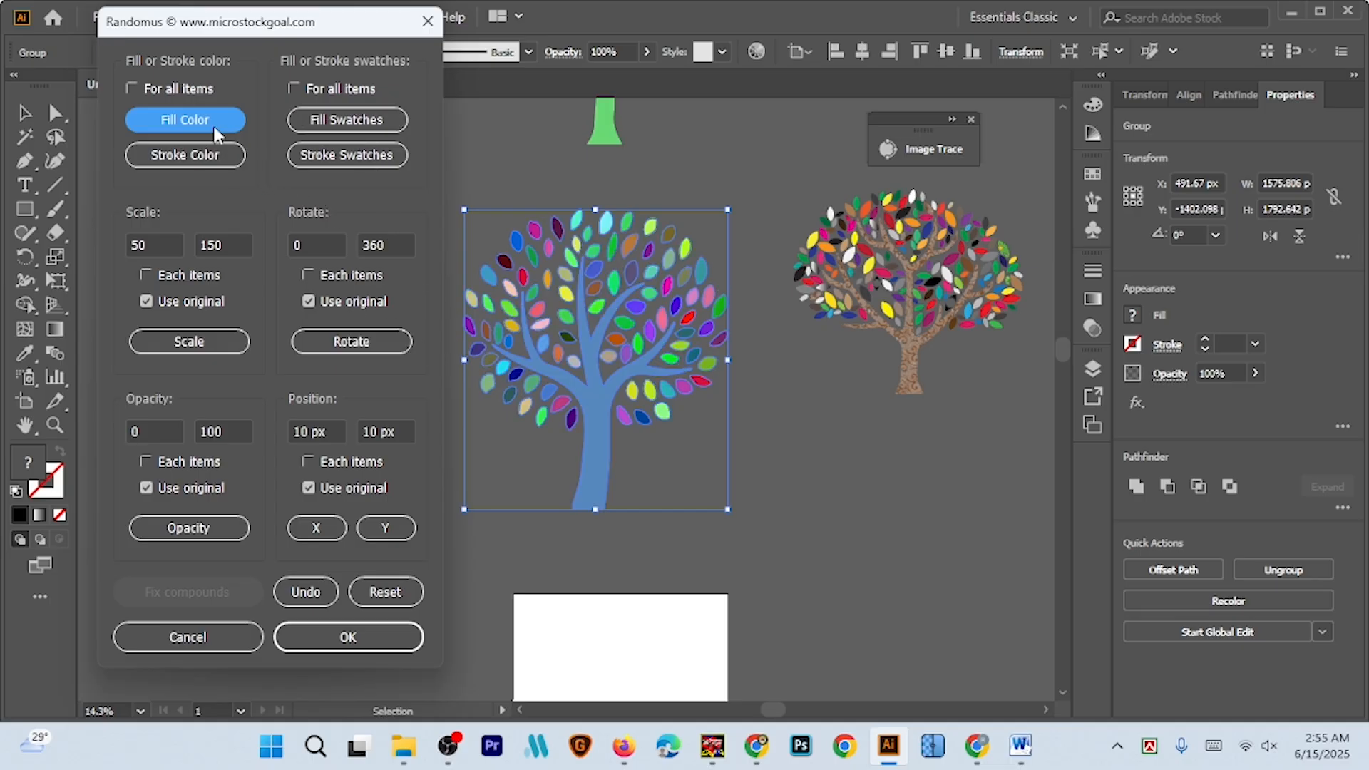
click(216, 132)
click(216, 133)
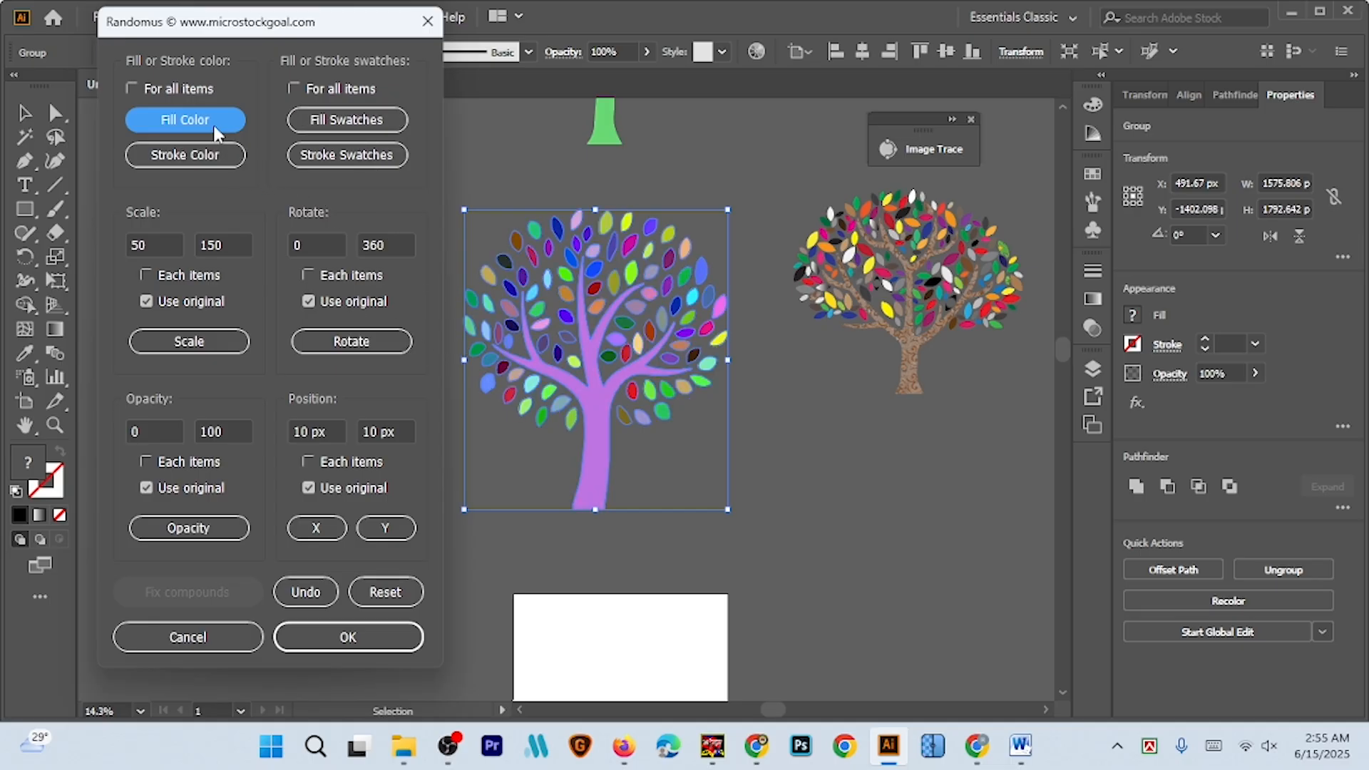
click(216, 132)
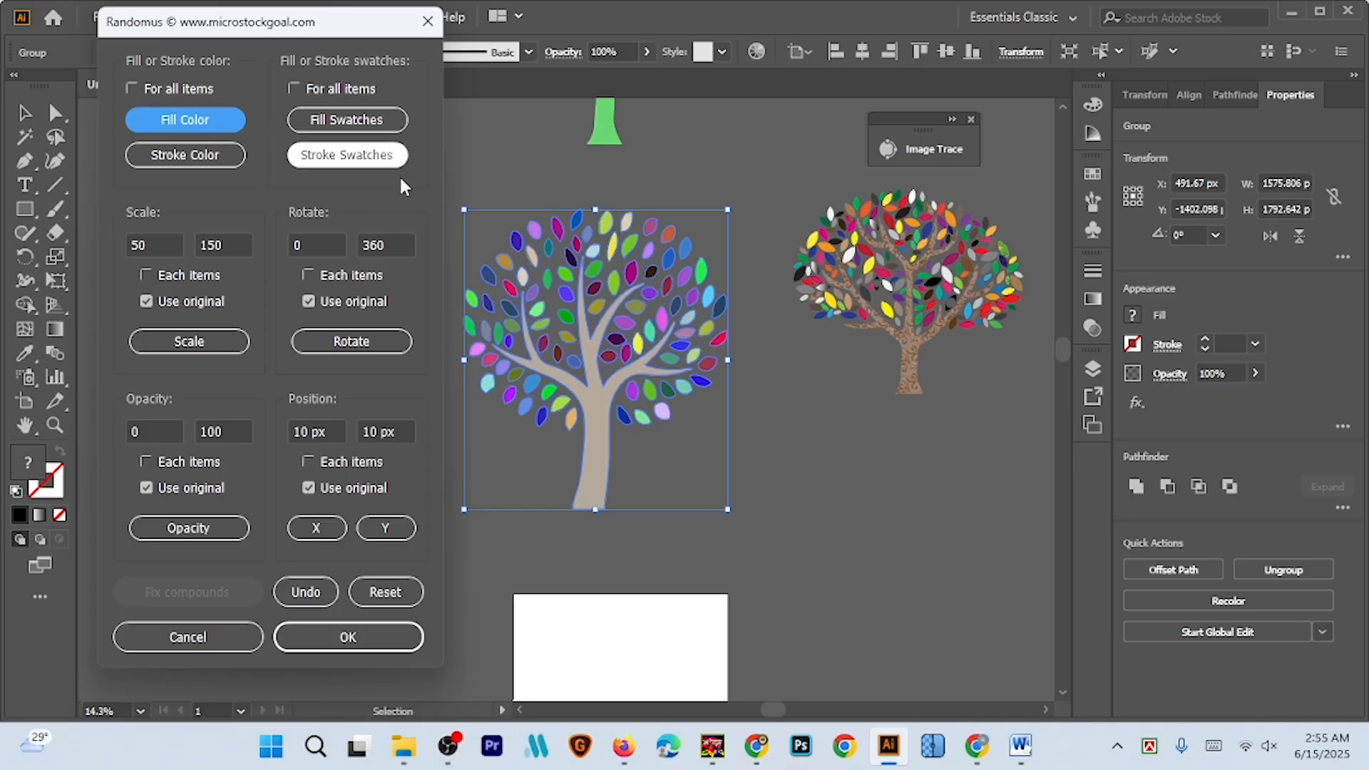
click(212, 130)
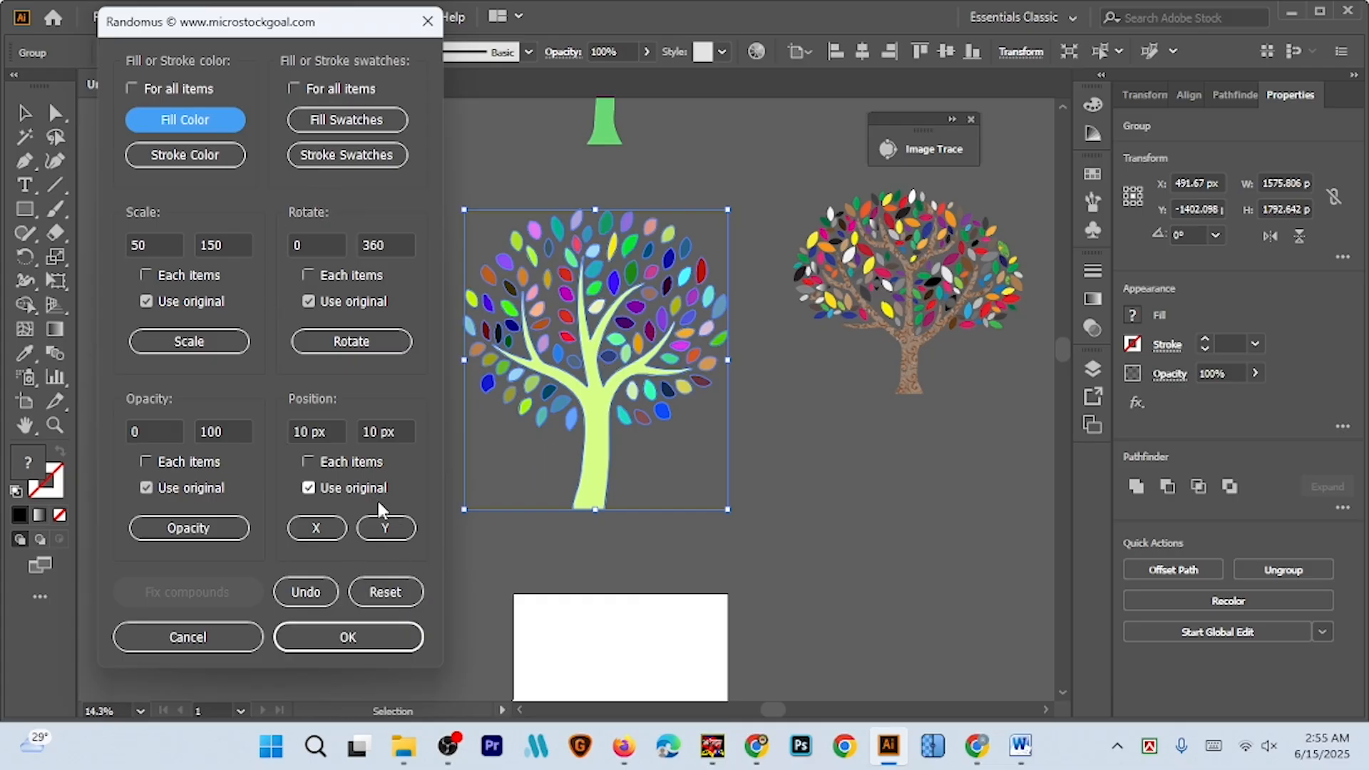
click(352, 639)
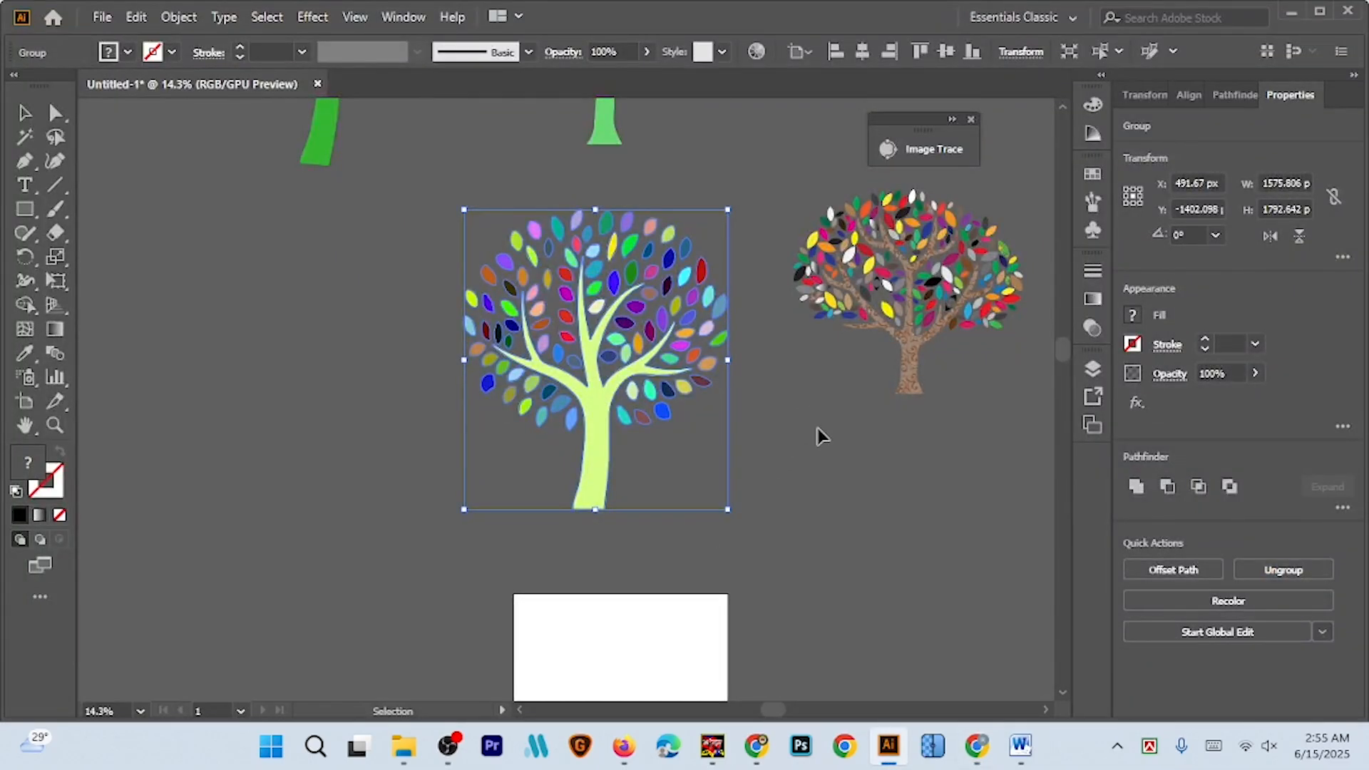
click(813, 450)
Move the patterned-trunk tree beside the recoloured tree and enlarge it proportionally to about 2222 × 1979 px
key(ctrl+space)
drag(621, 314, 581, 363)
drag(733, 428, 690, 430)
scroll(688, 432, right, 8)
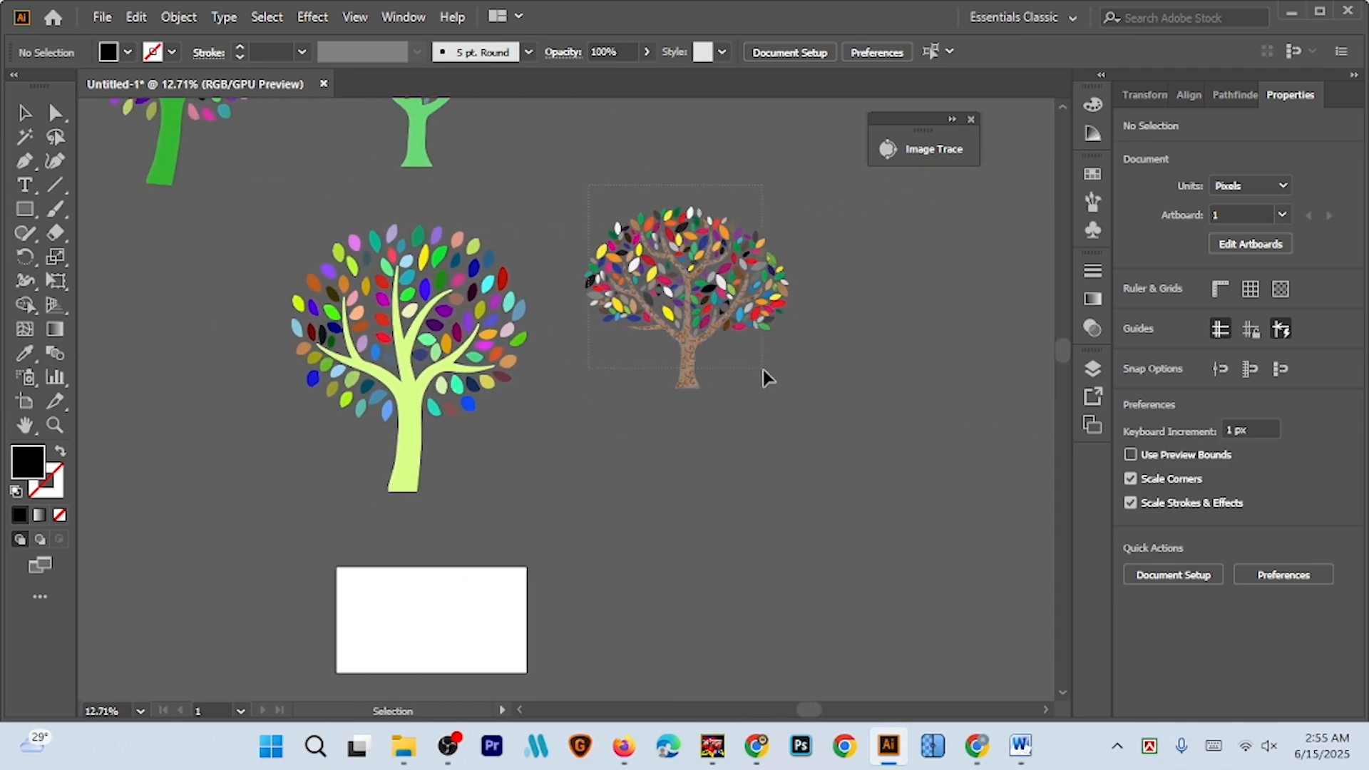
drag(687, 318, 690, 373)
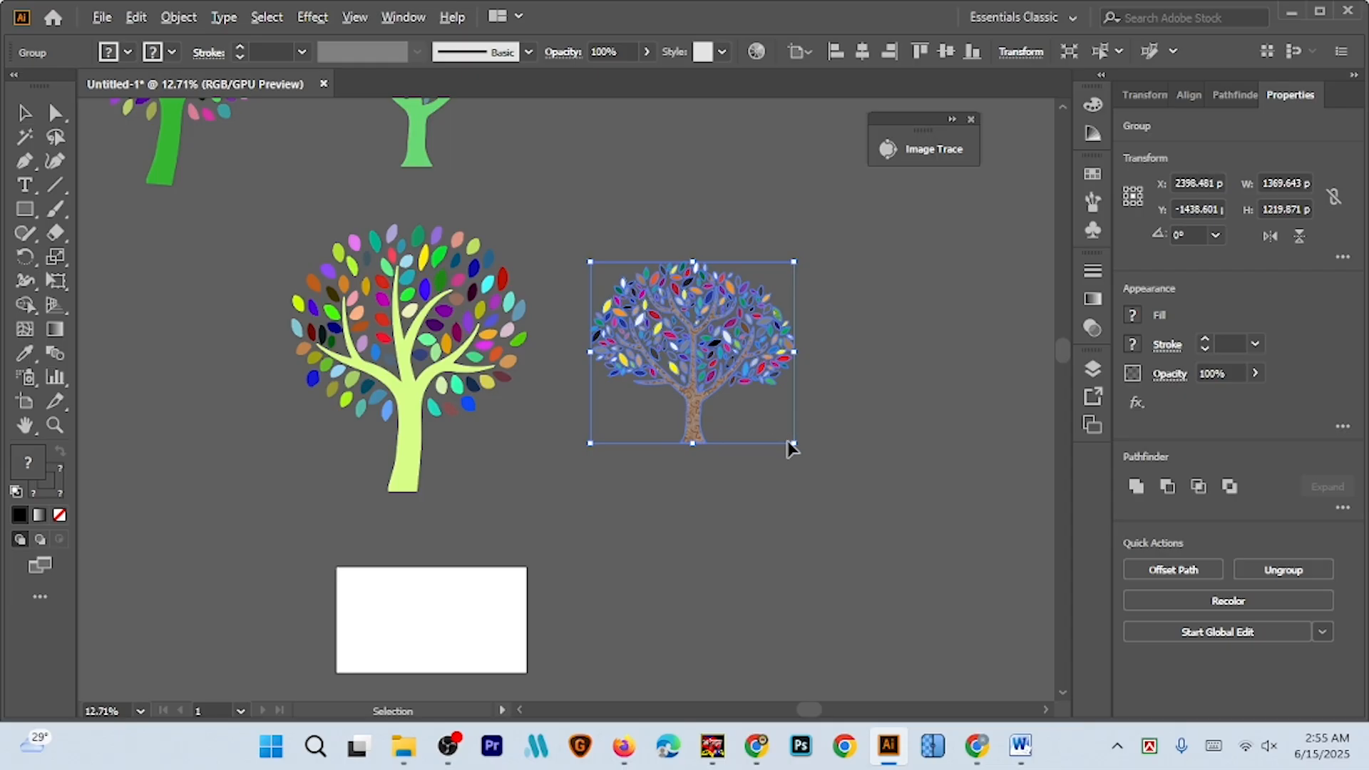
drag(790, 448, 857, 500)
drag(704, 376, 737, 377)
alt+scroll(755, 550, down, 3)
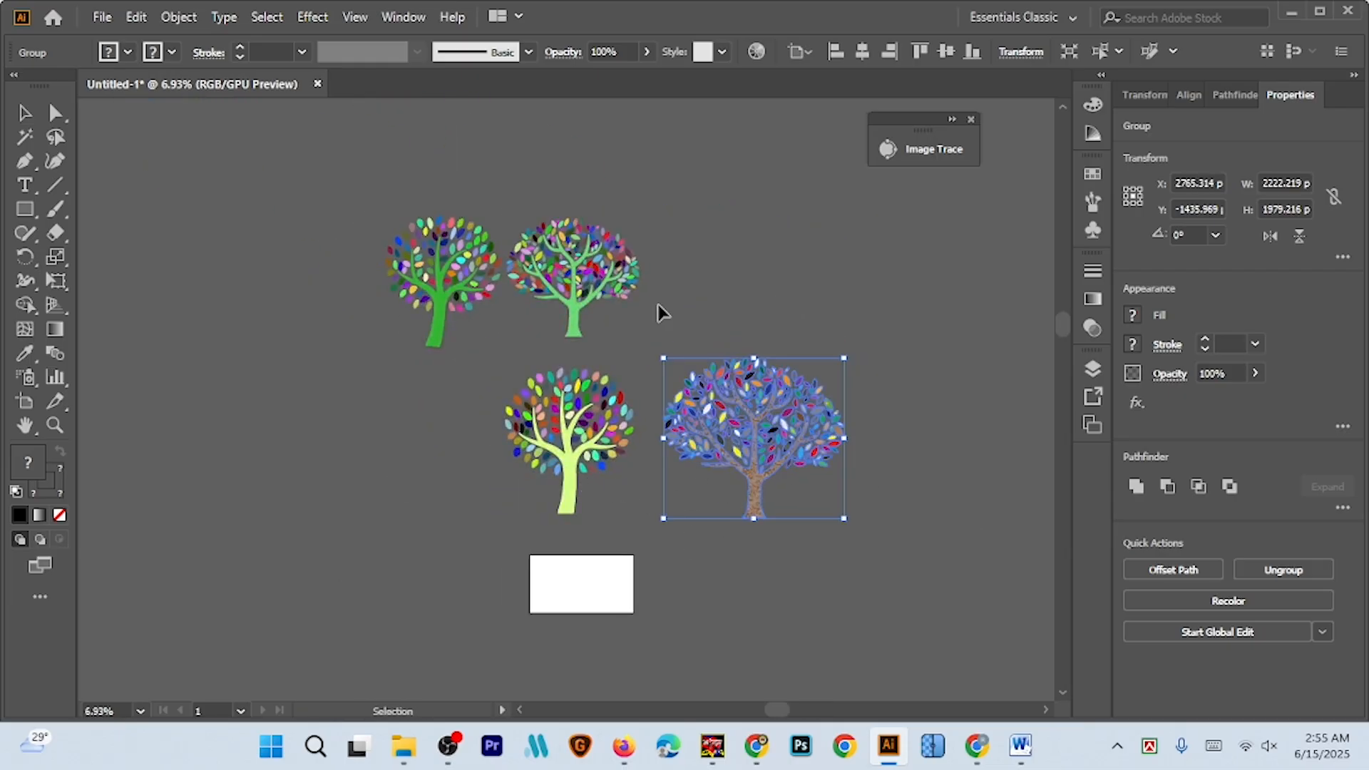
Select the enlarged patterned-trunk tree and copy it
scroll(663, 271, down, 4)
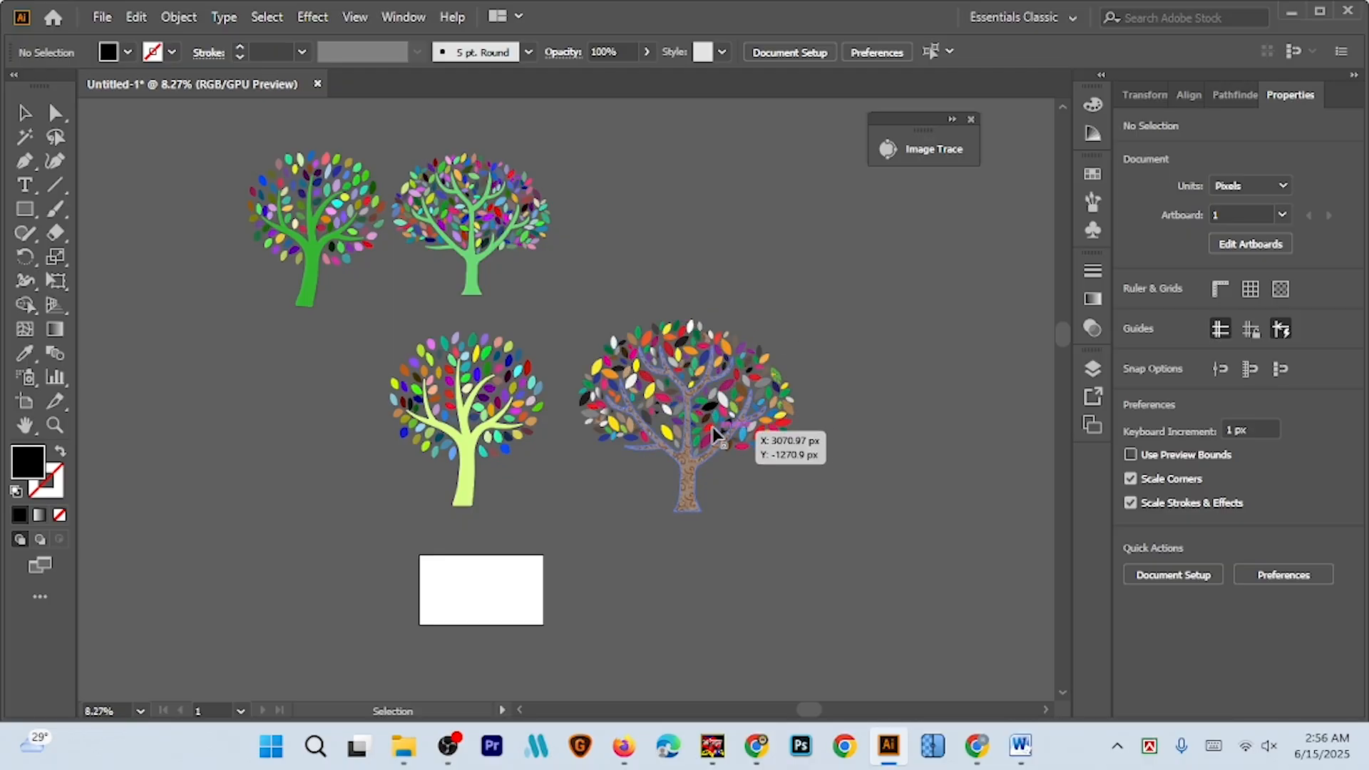
scroll(735, 414, down, 1)
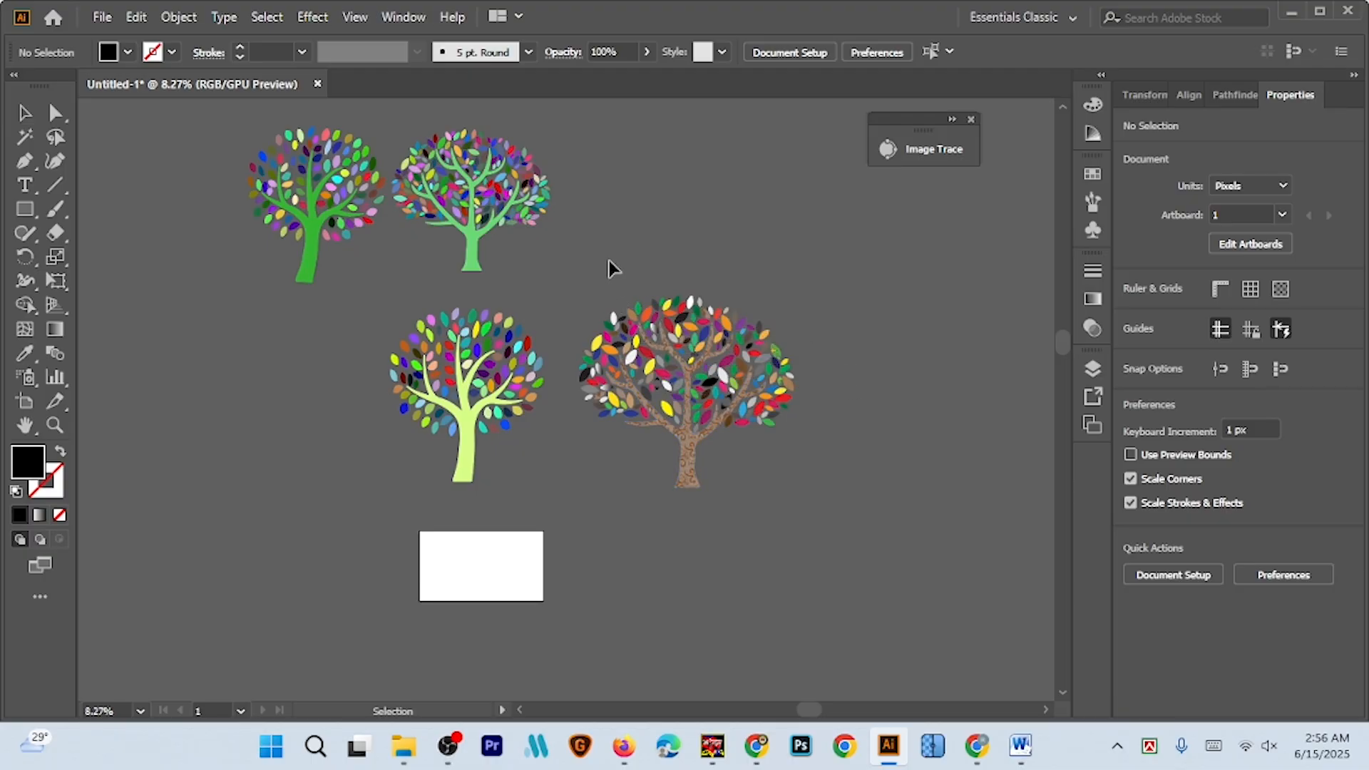
click(683, 401)
key(a)
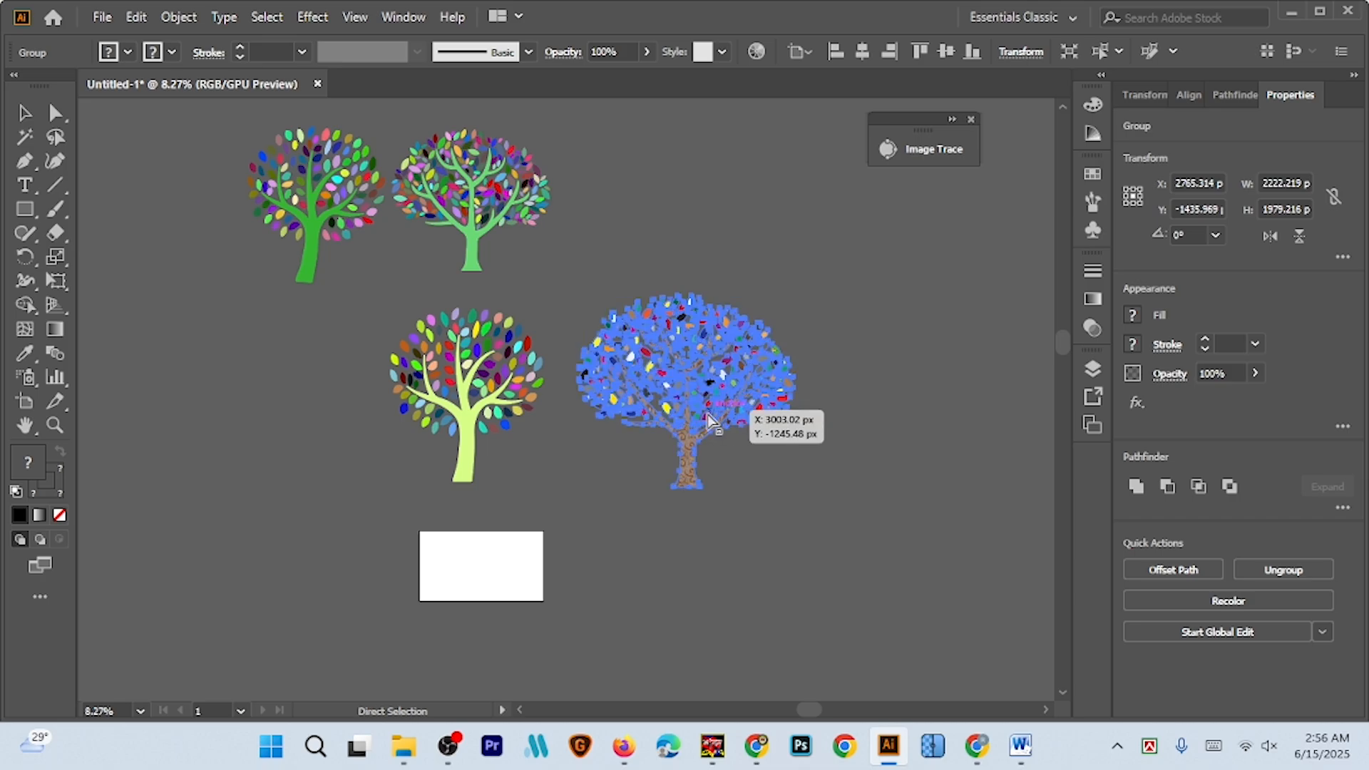
key(v)
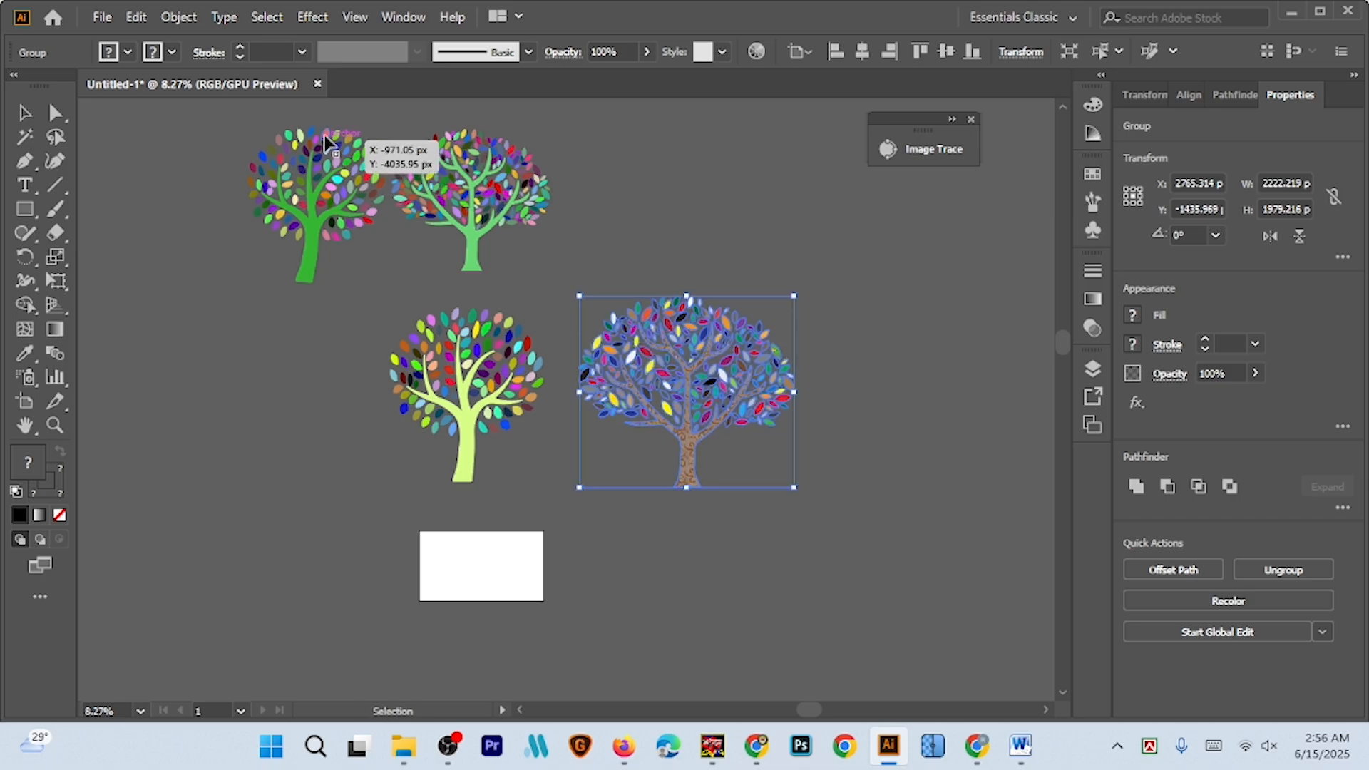
Create a new document from the recent custom 3999 × 2250 px preset
right_click(393, 85)
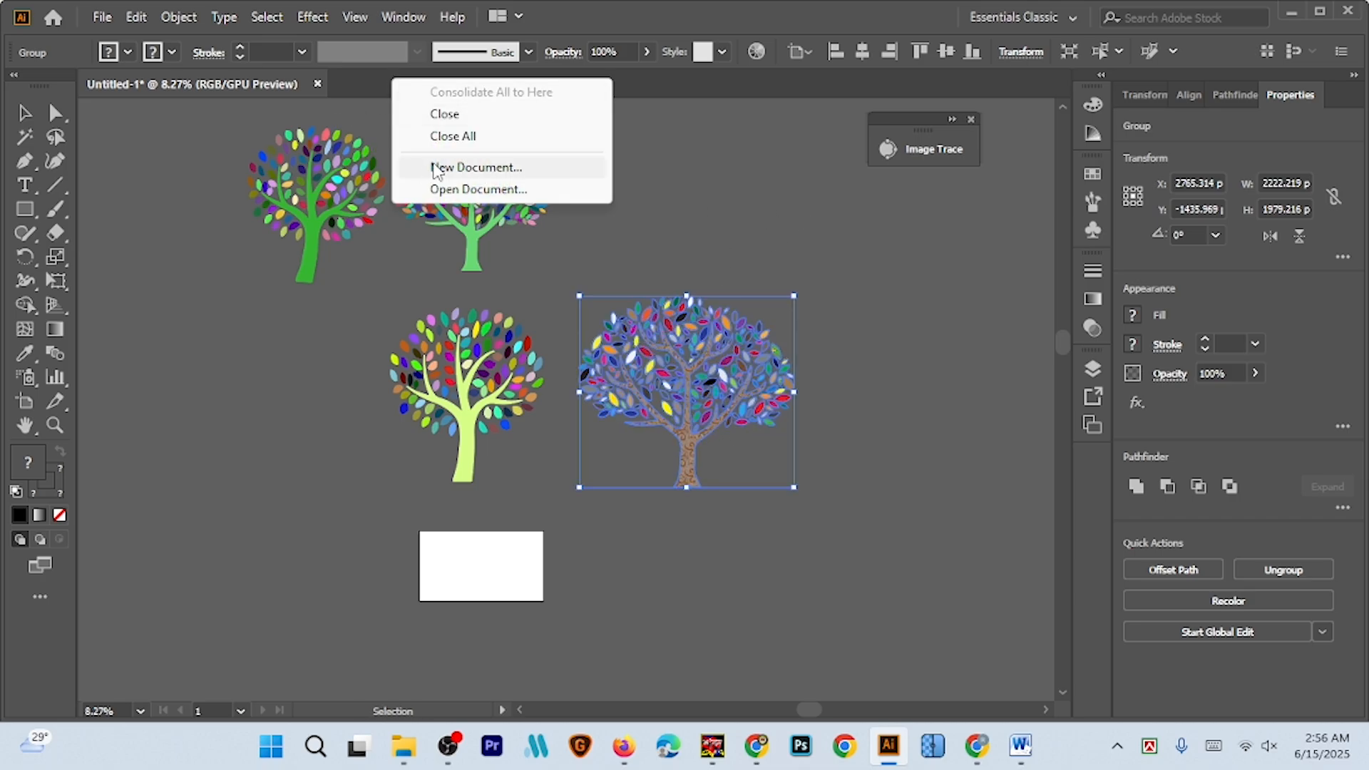
click(465, 169)
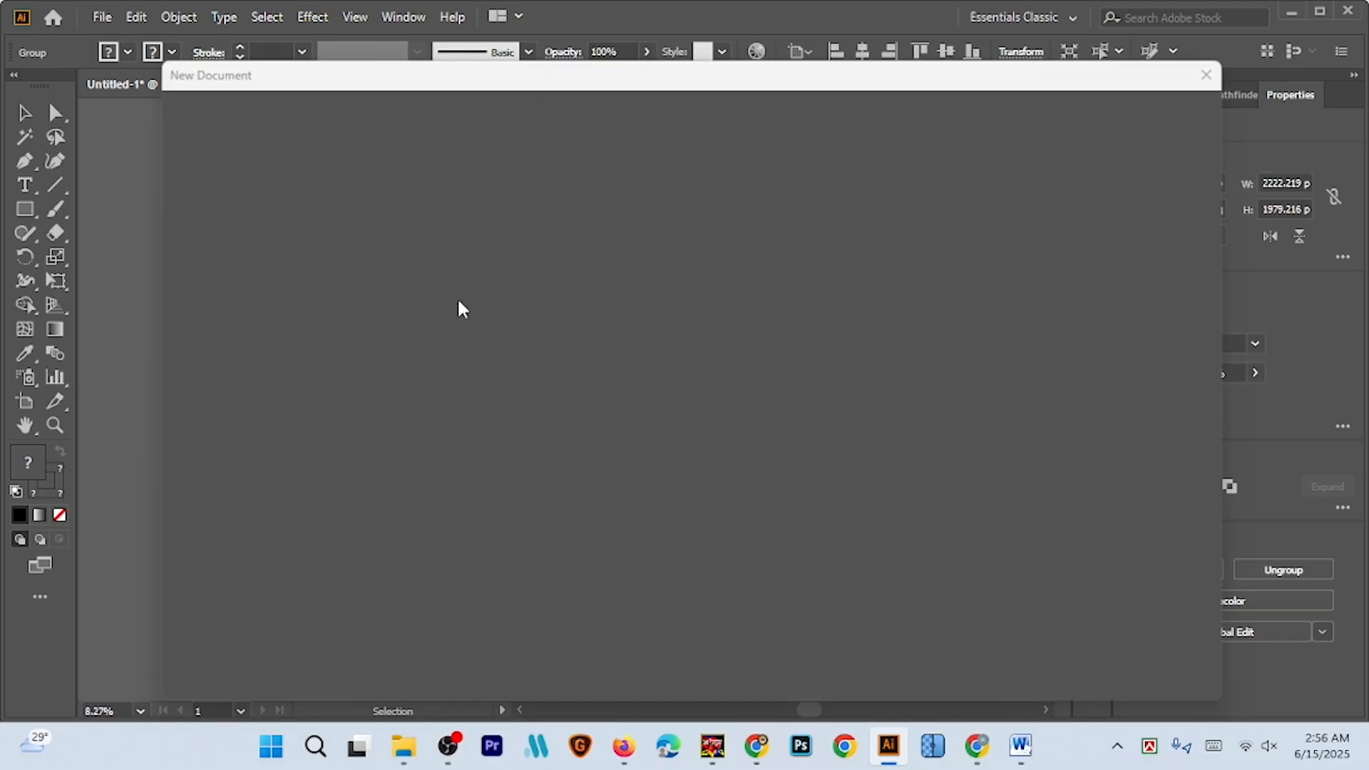
scroll(552, 511, down, 3)
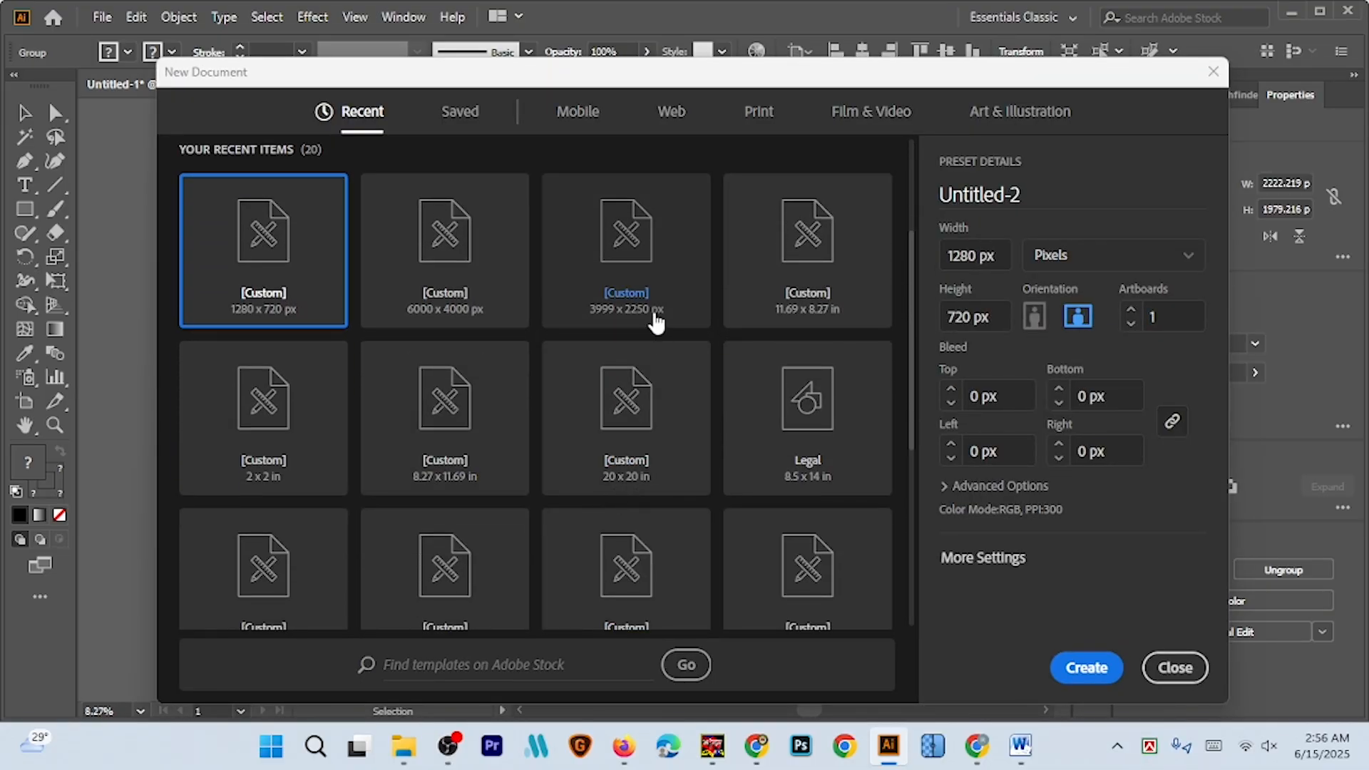
click(639, 271)
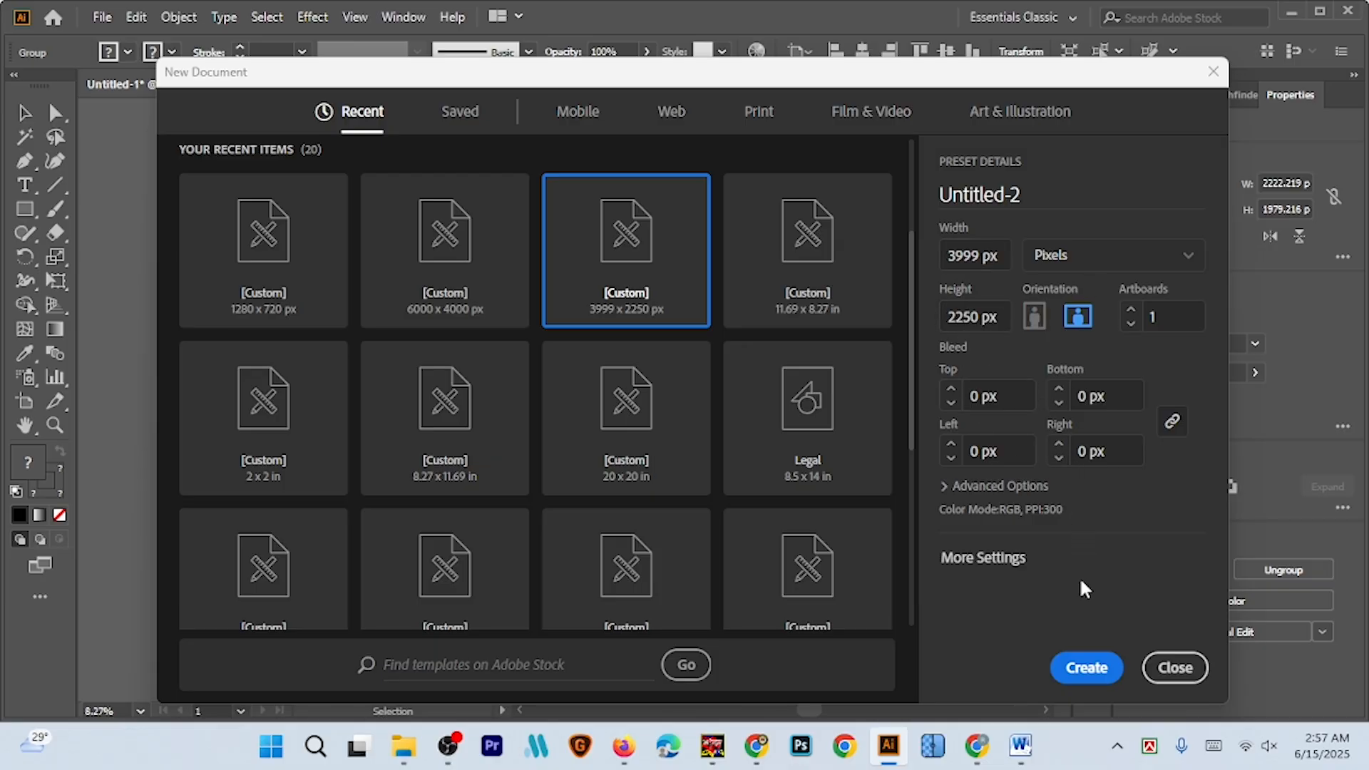
click(1086, 668)
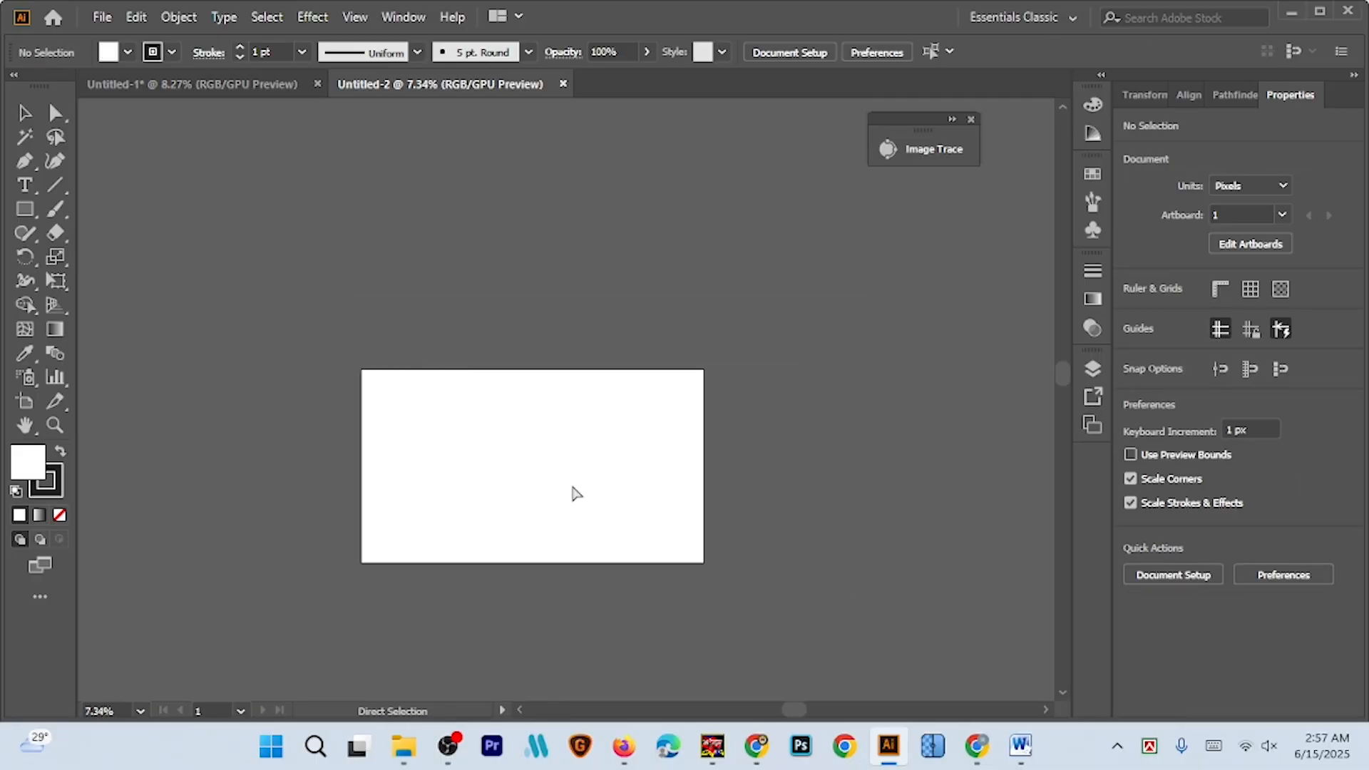
Set the default stroke to None, paste the patterned-trunk tree onto the new artboard, and deselect it
click(169, 50)
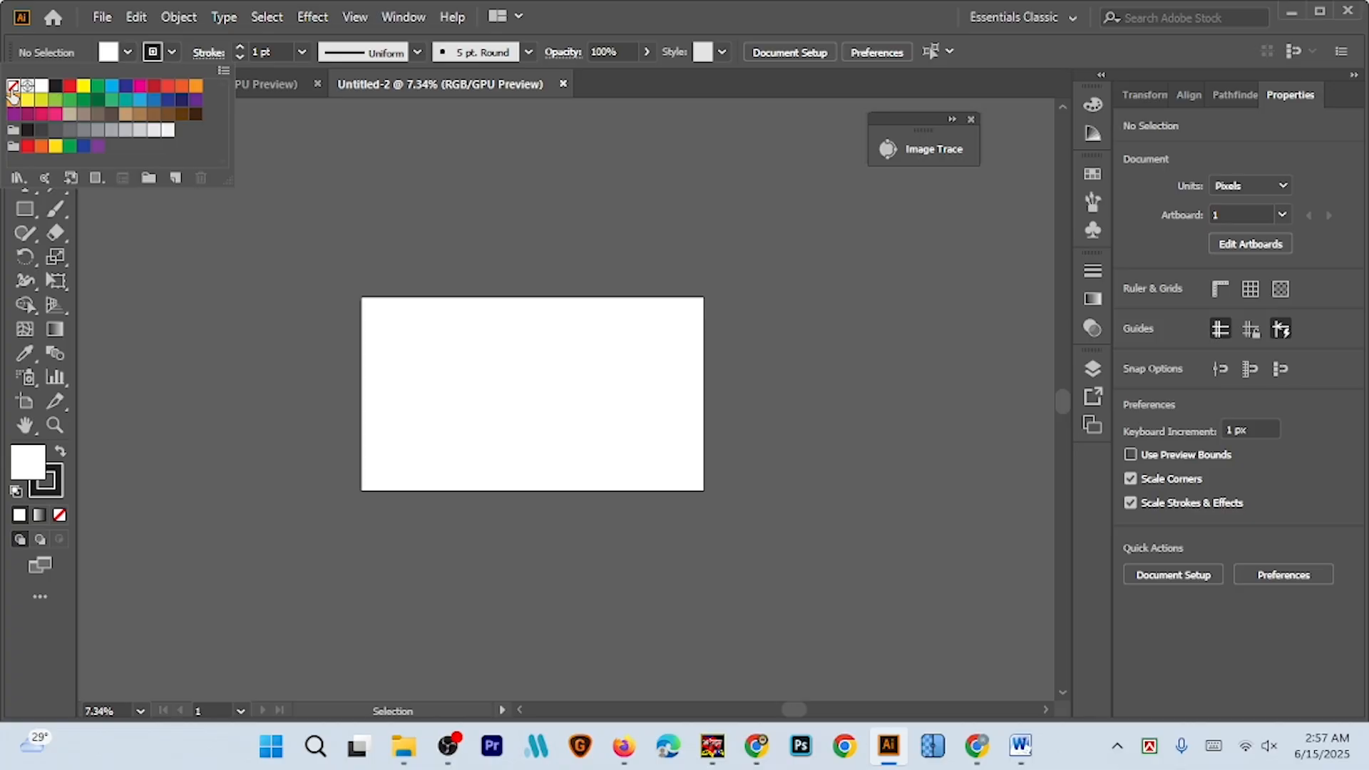
click(13, 85)
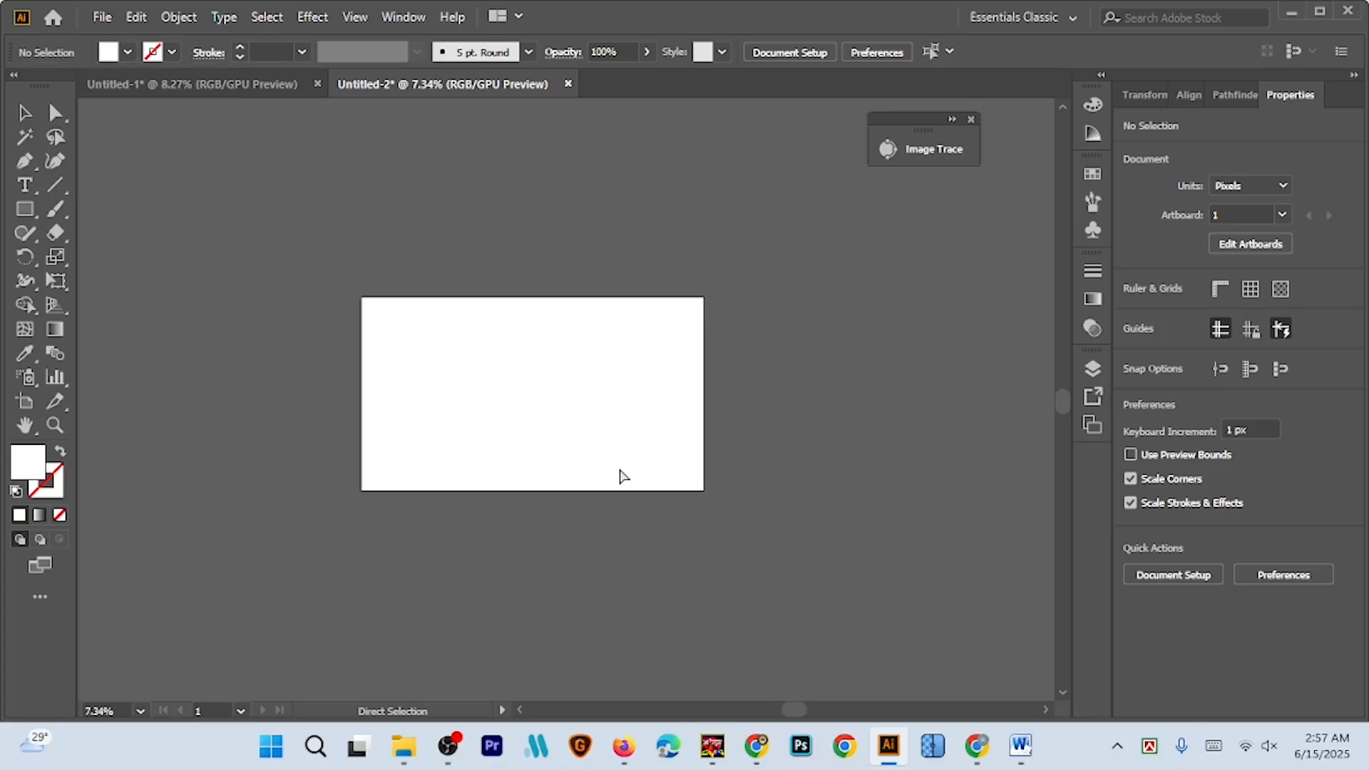
key(ctrl+v)
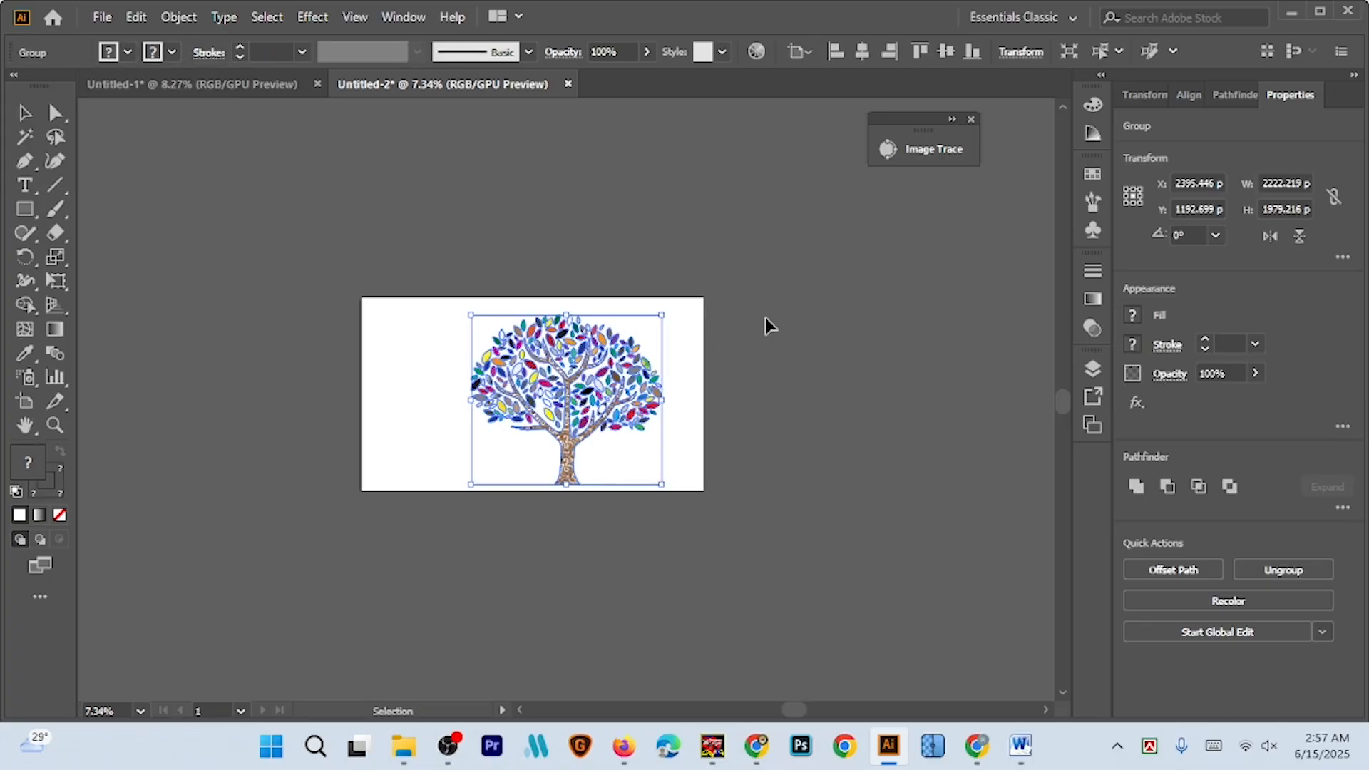
click(706, 271)
Return to the Untitled-1 document, select the three green-trunked trees together, and copy them
click(223, 87)
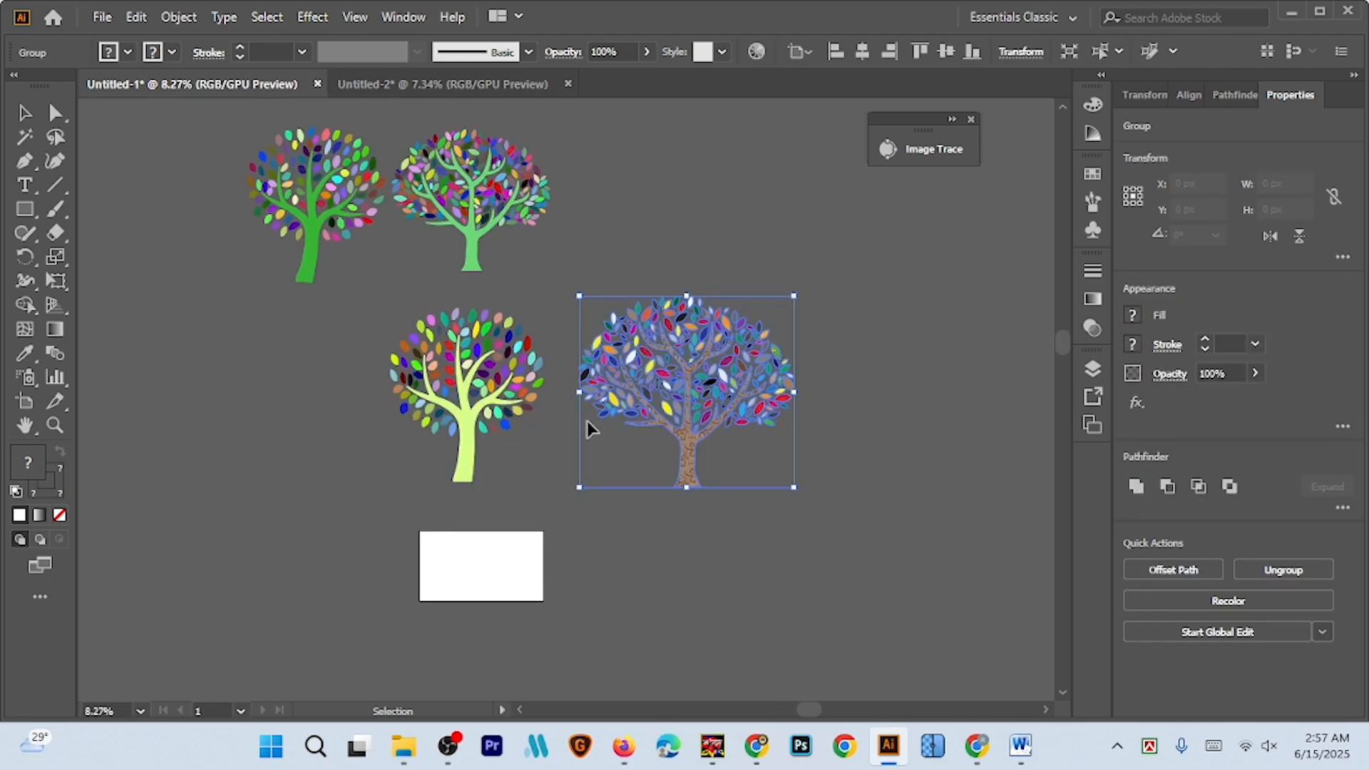
scroll(604, 516, down, 1)
scroll(549, 510, right, 3)
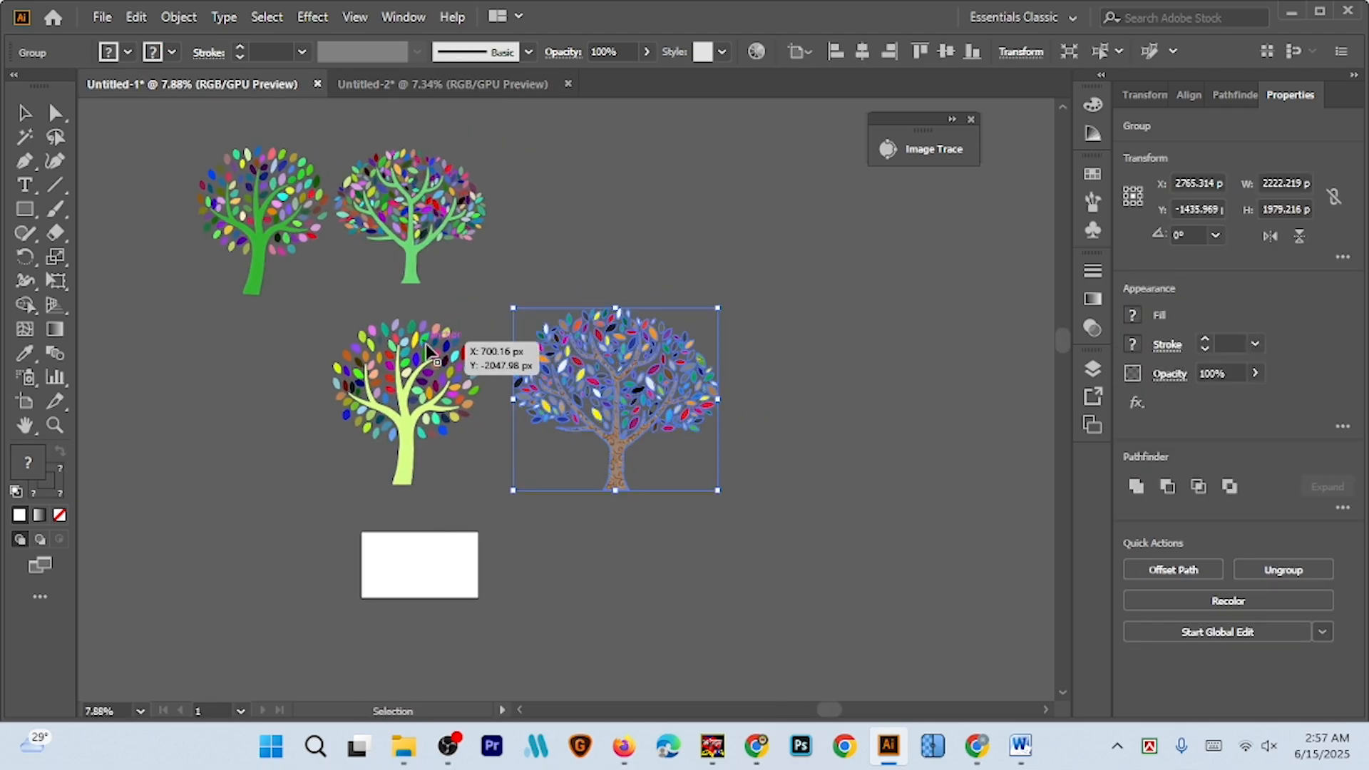
scroll(442, 349, left, 2)
click(571, 211)
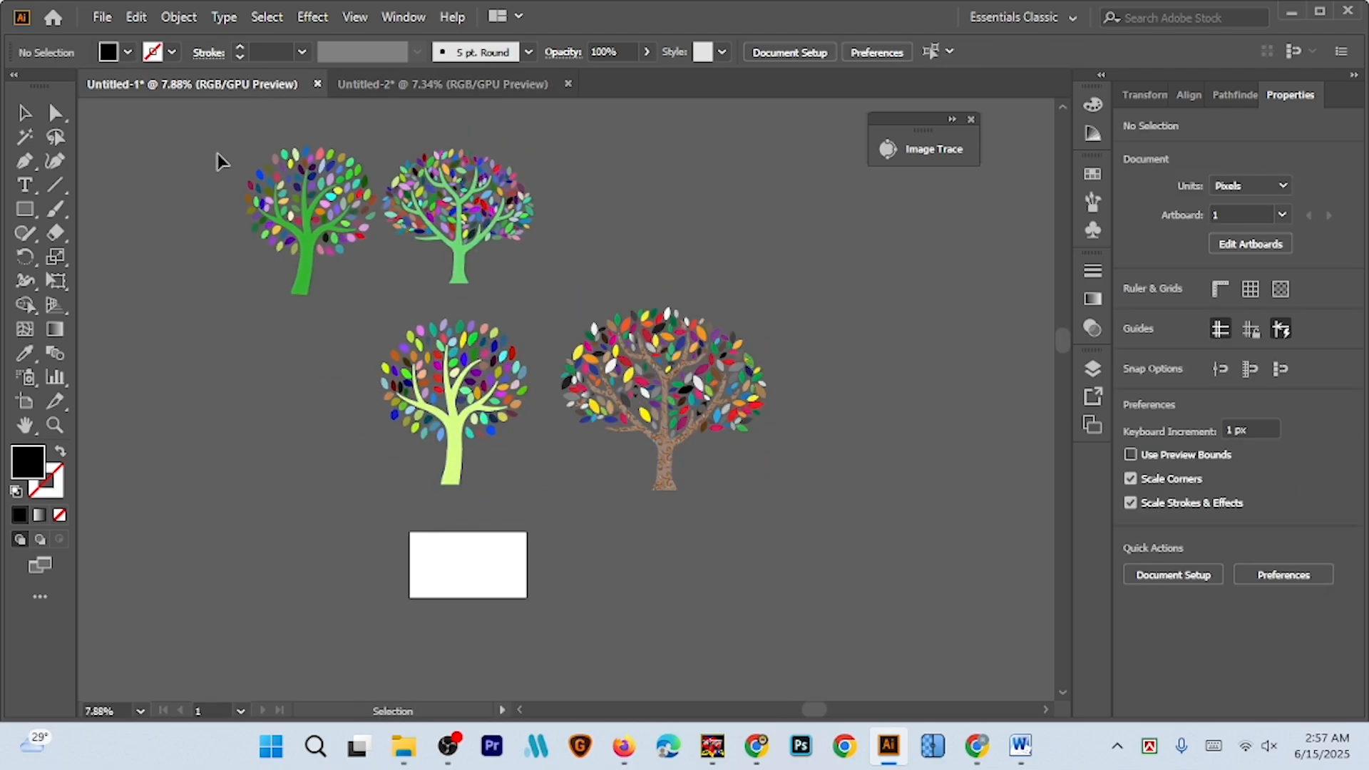
click(499, 482)
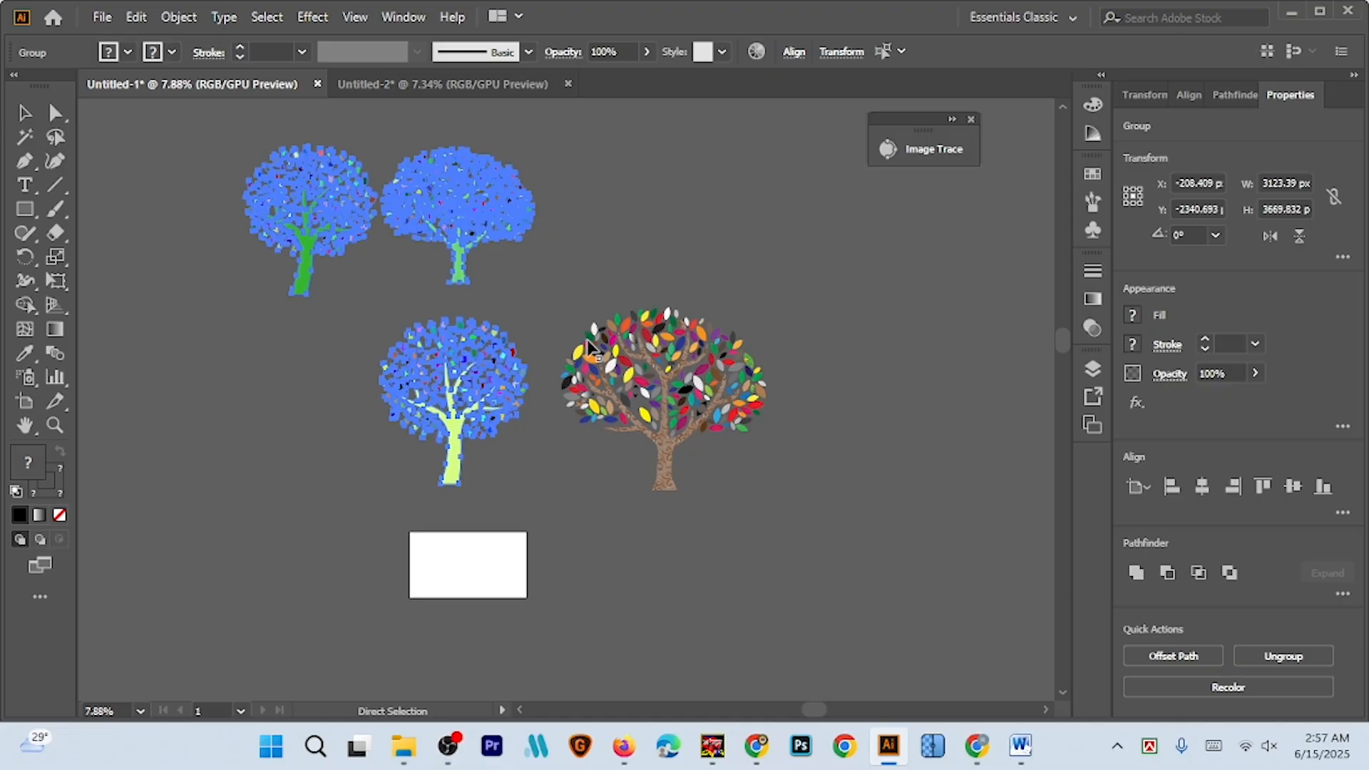
Paste the three copied trees into the Untitled-2 document and move them to the left of the patterned-trunk tree
click(452, 85)
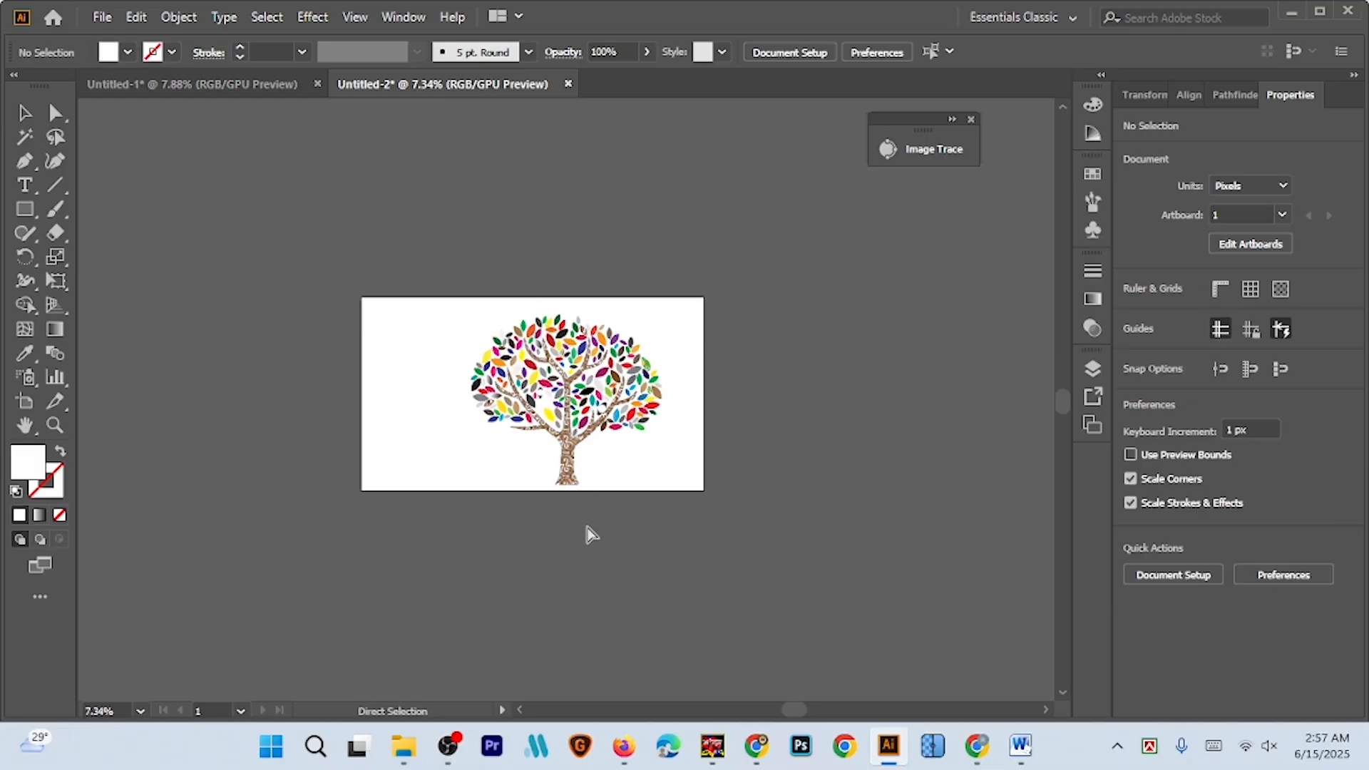
key(ctrl+v)
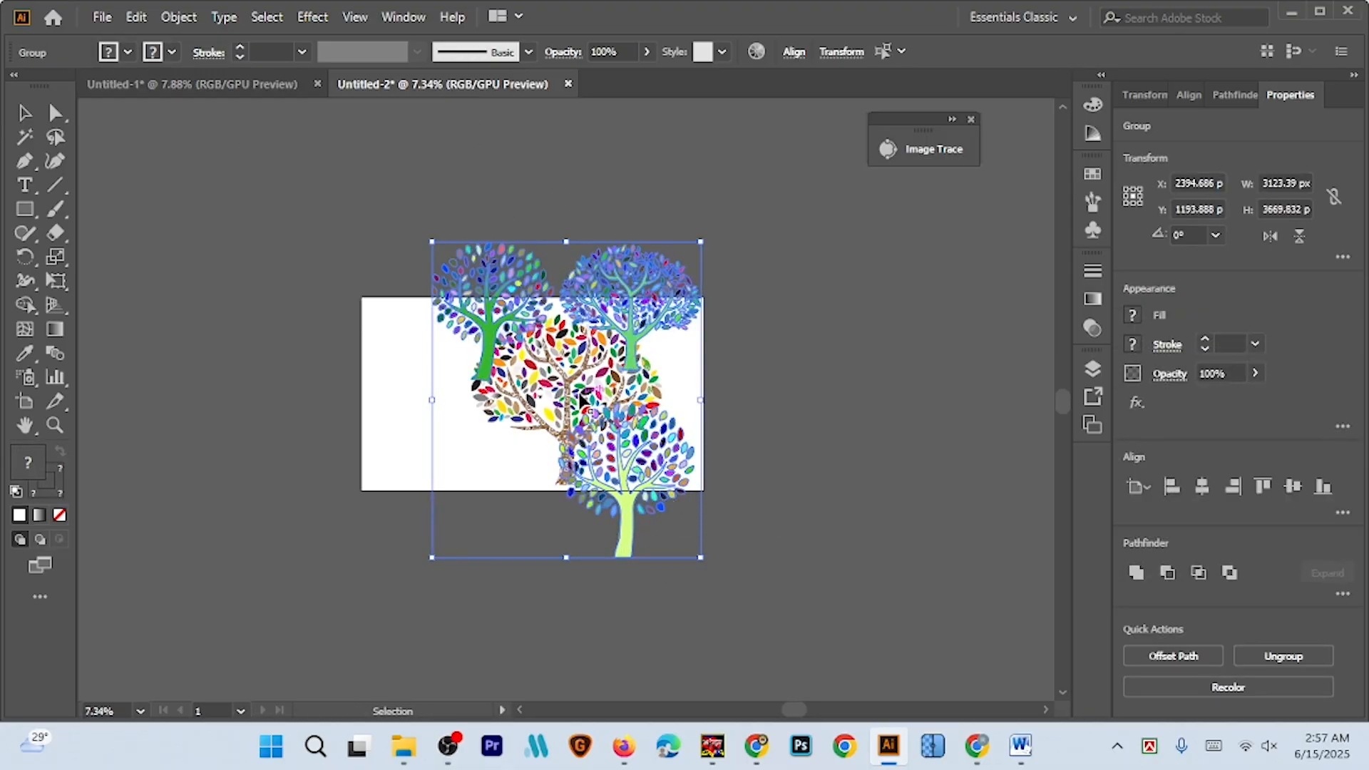
drag(637, 314, 370, 321)
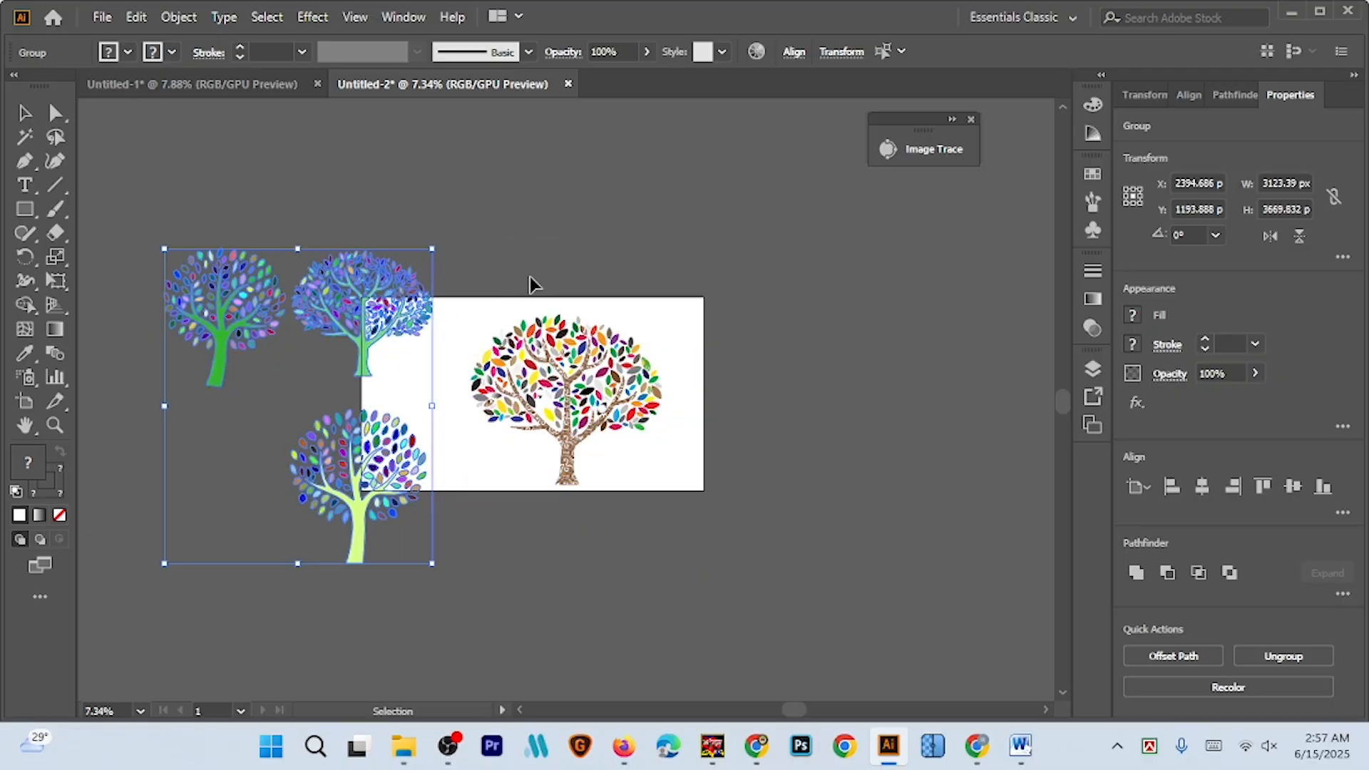
Arrange the trees two by two, with the yellow-green-trunk tree below the green-trunk tree and the patterned-trunk tree below the light-green-trunk tree
click(533, 446)
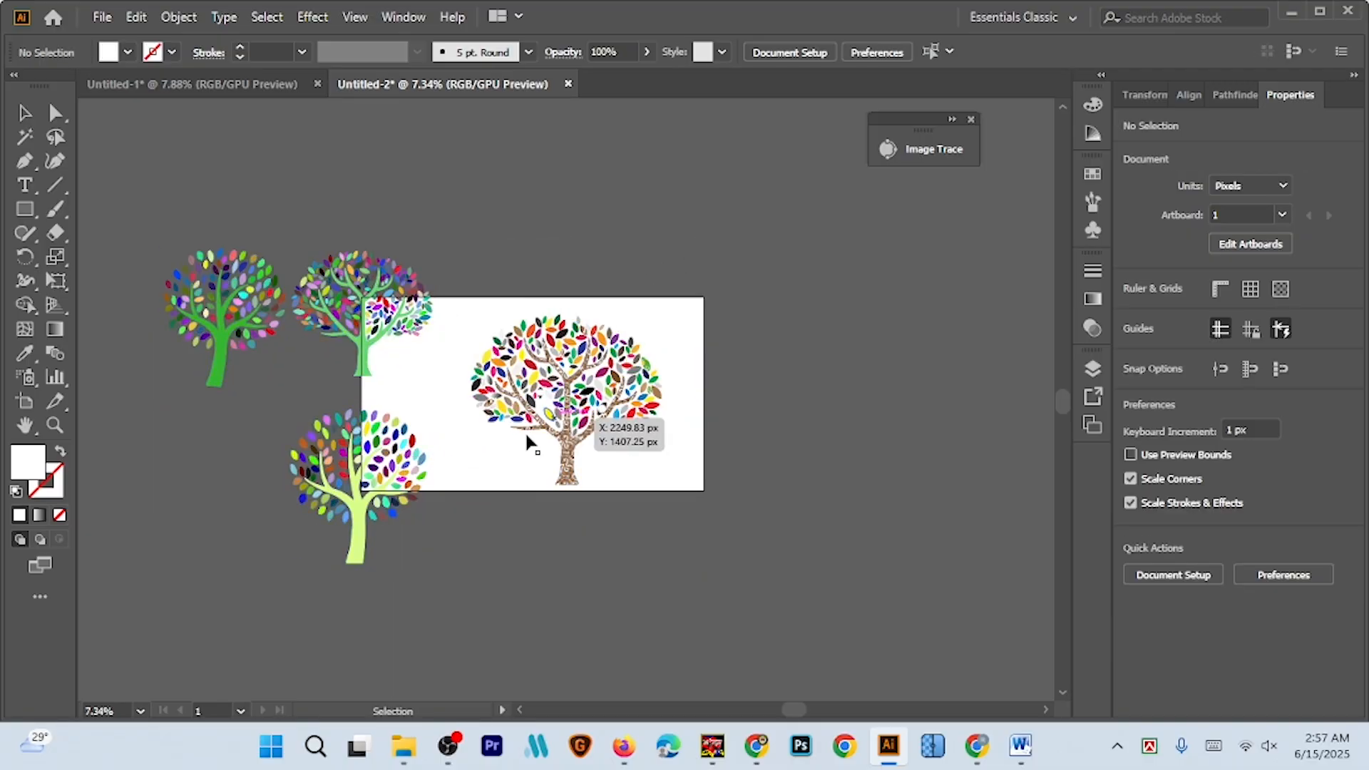
drag(369, 485, 221, 478)
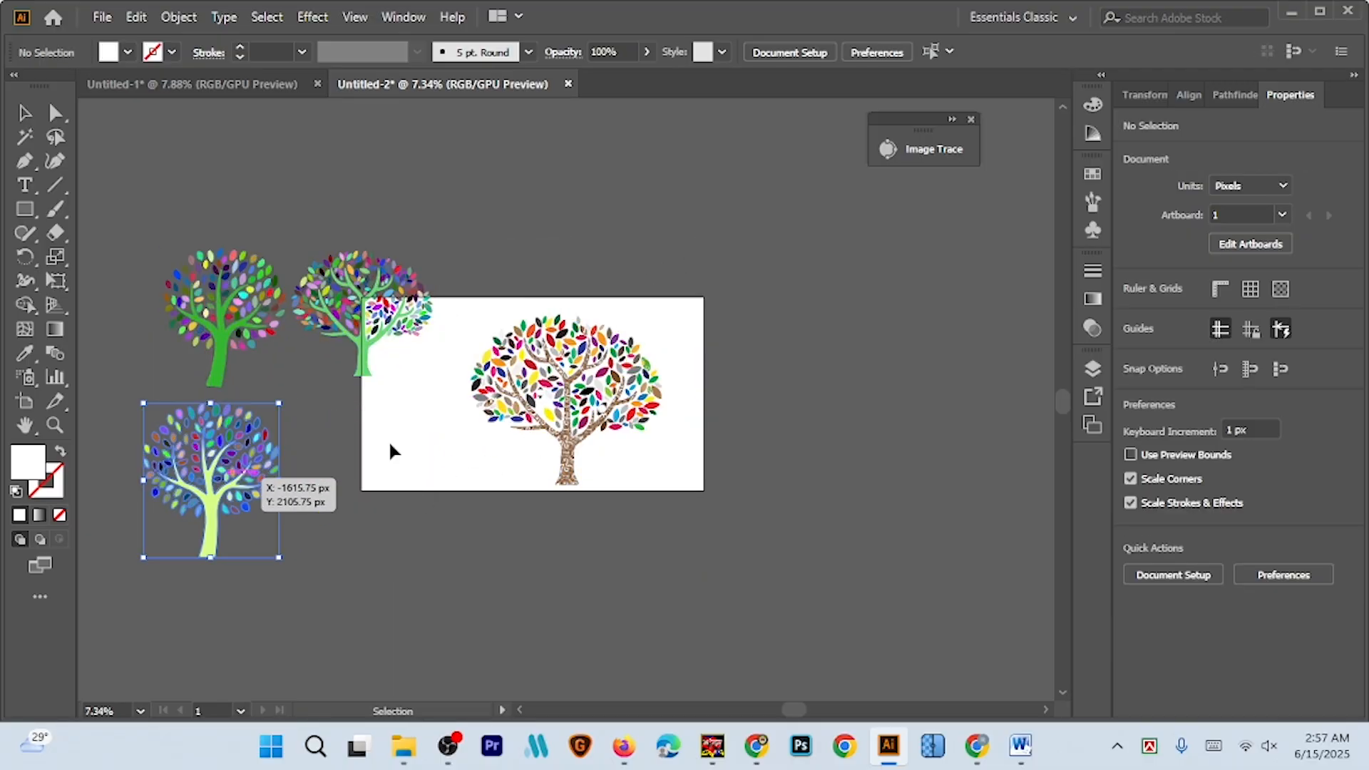
drag(580, 399, 399, 469)
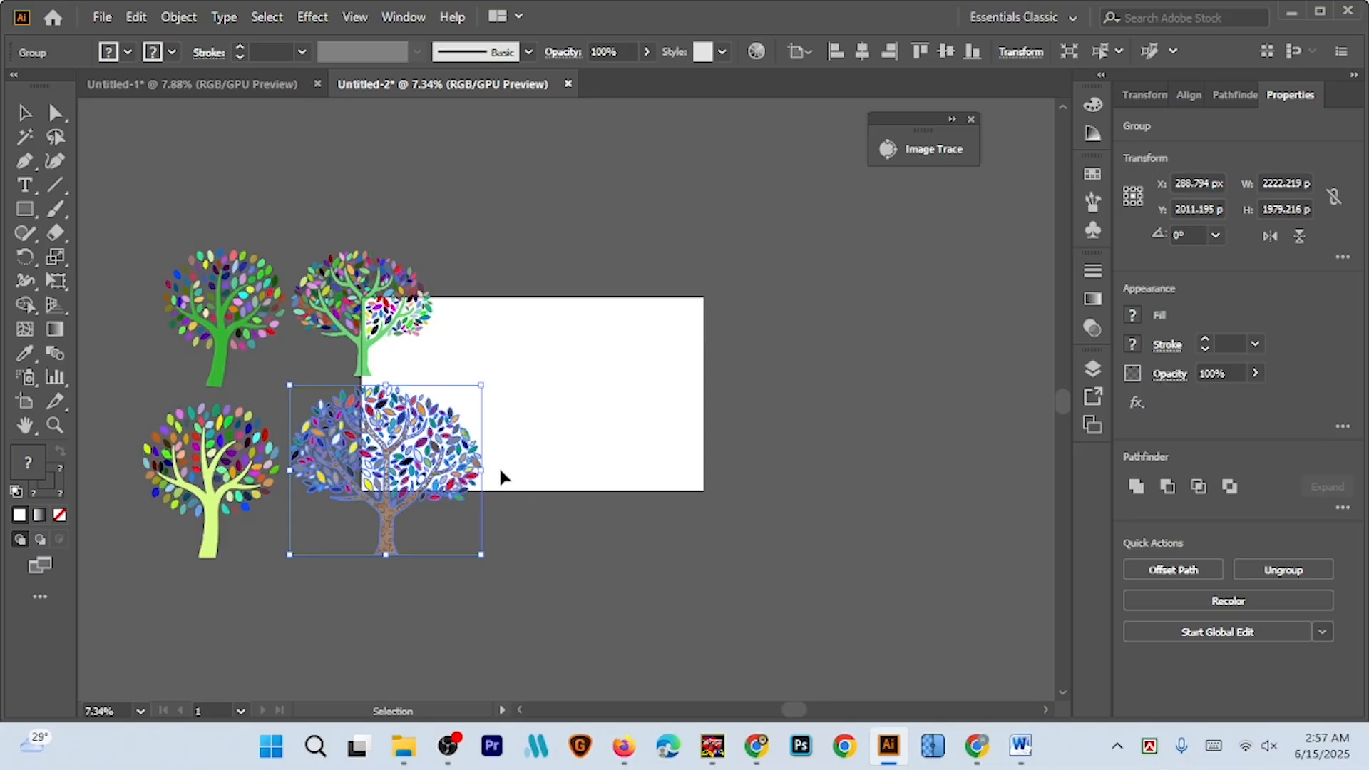
Flip each of the four trees horizontally and clear the selection
click(1268, 240)
click(676, 284)
click(335, 271)
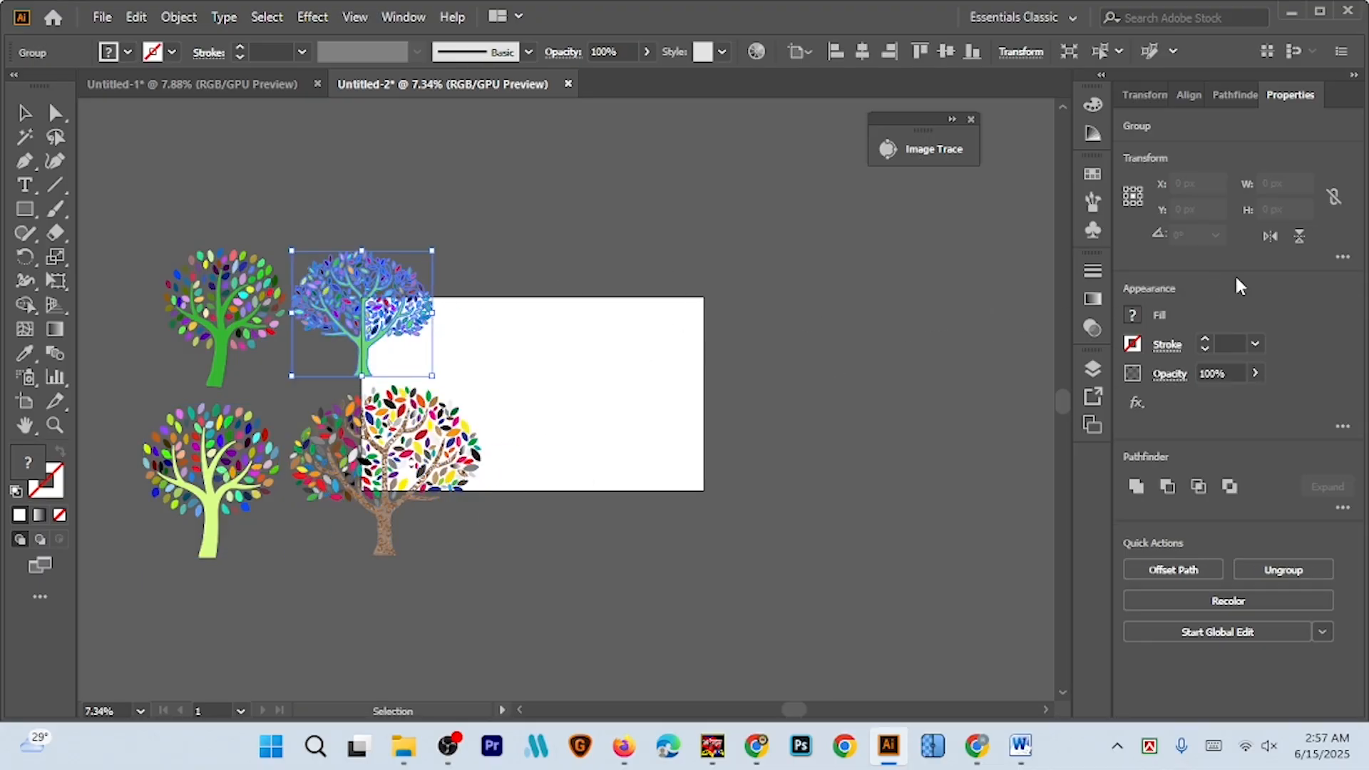
click(284, 225)
click(247, 277)
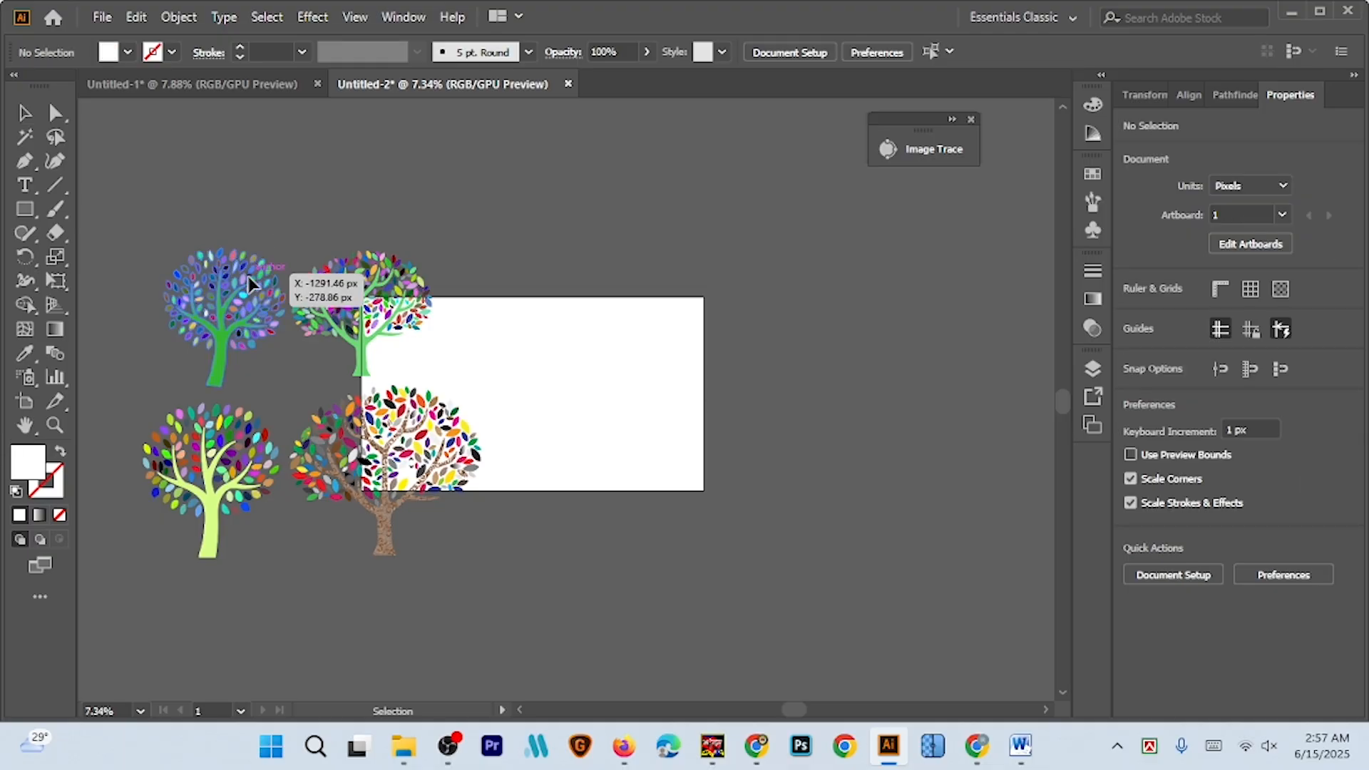
click(1270, 239)
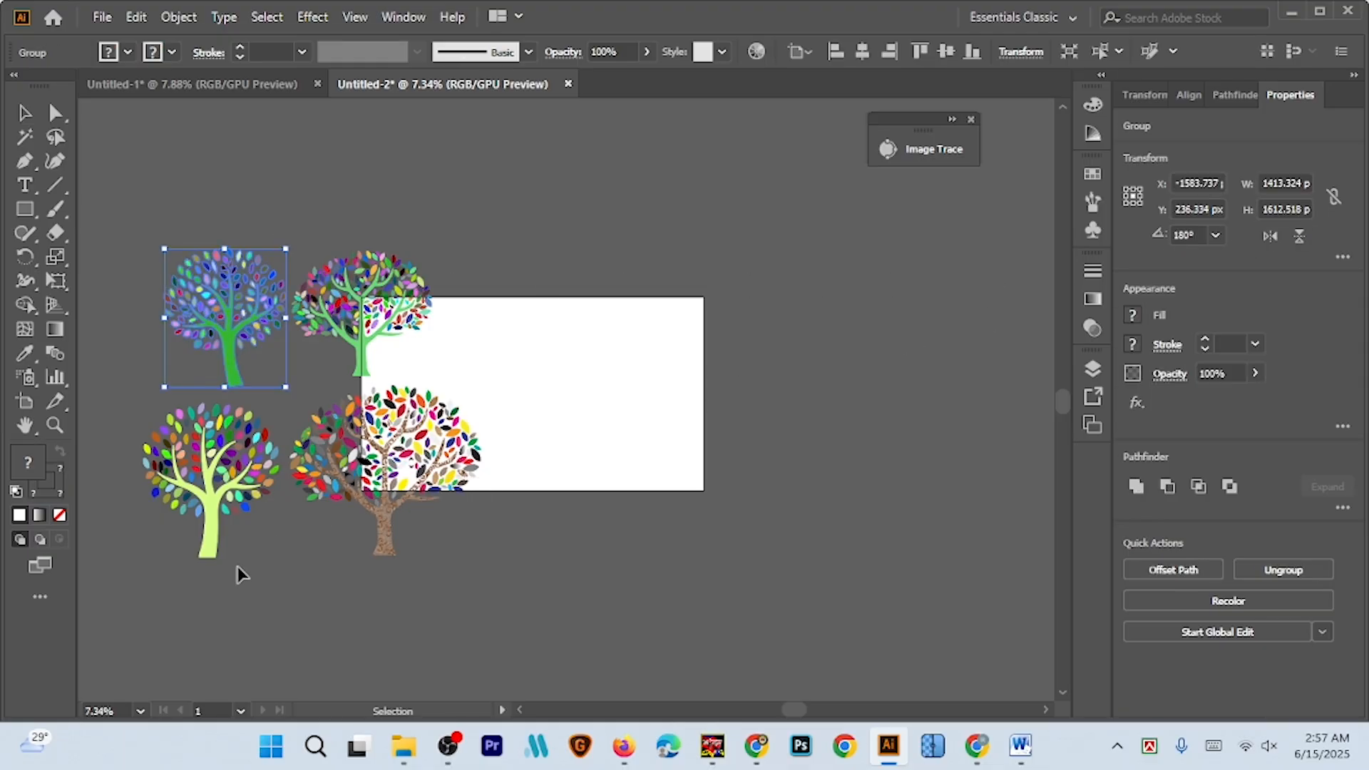
click(250, 472)
click(1268, 237)
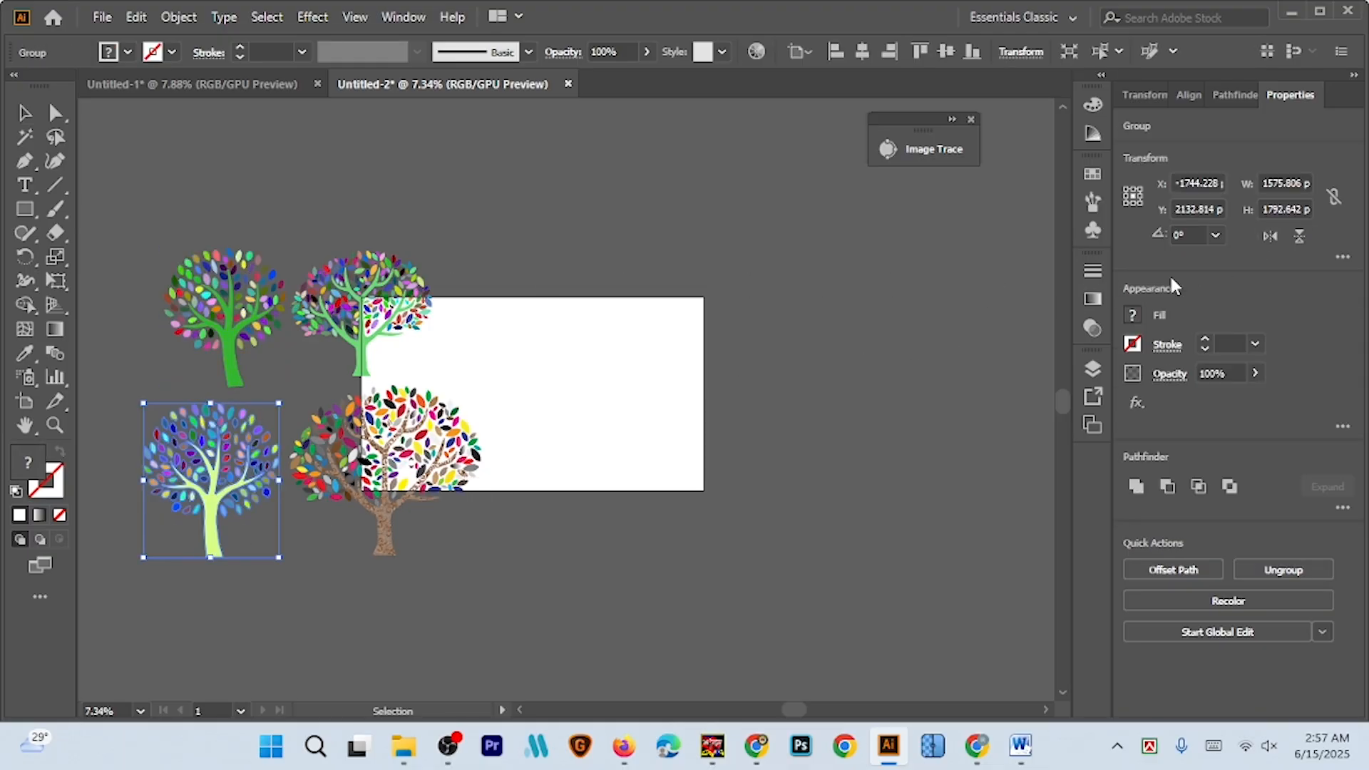
click(777, 472)
scroll(720, 466, left, 4)
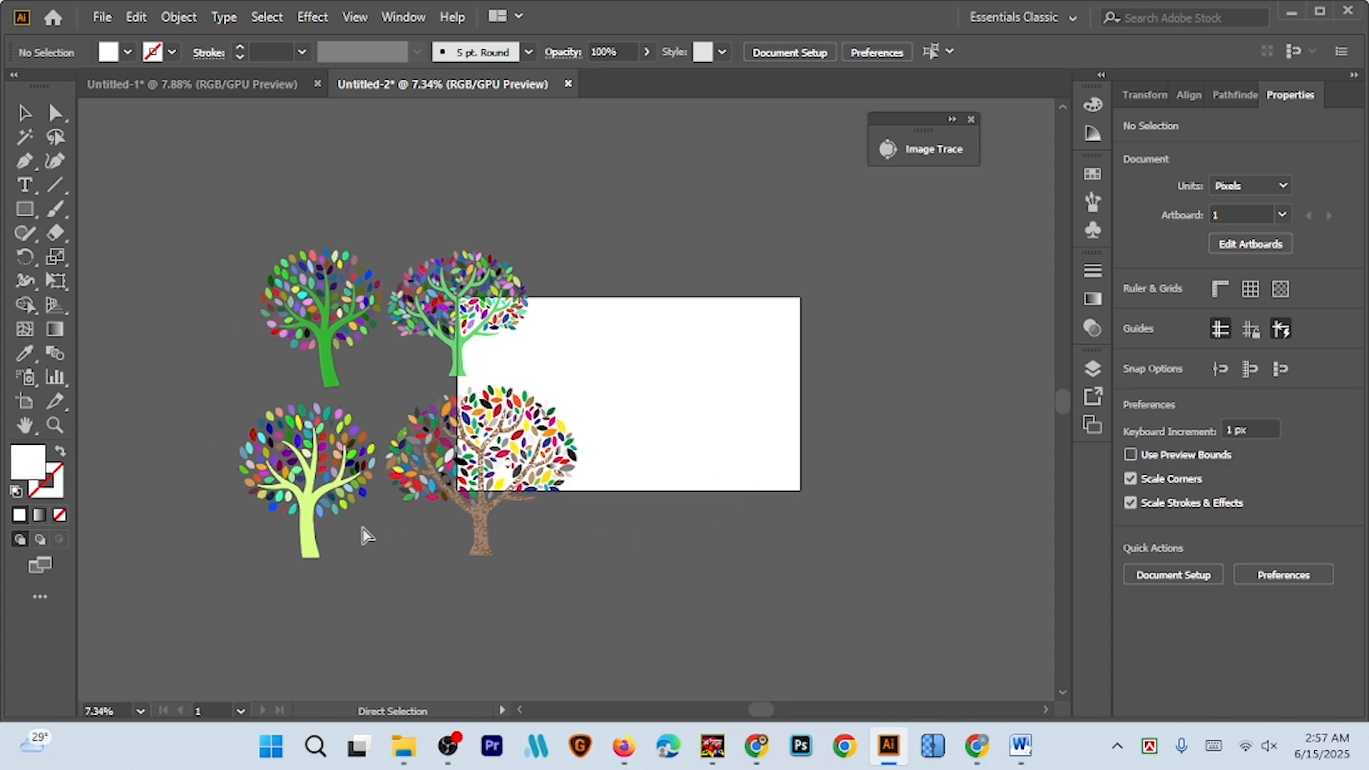
Randomly rotate the light-green-trunk tree with the Randomus script, range 0 to 360, until it stands nearly upright, and apply it
drag(345, 515, 464, 511)
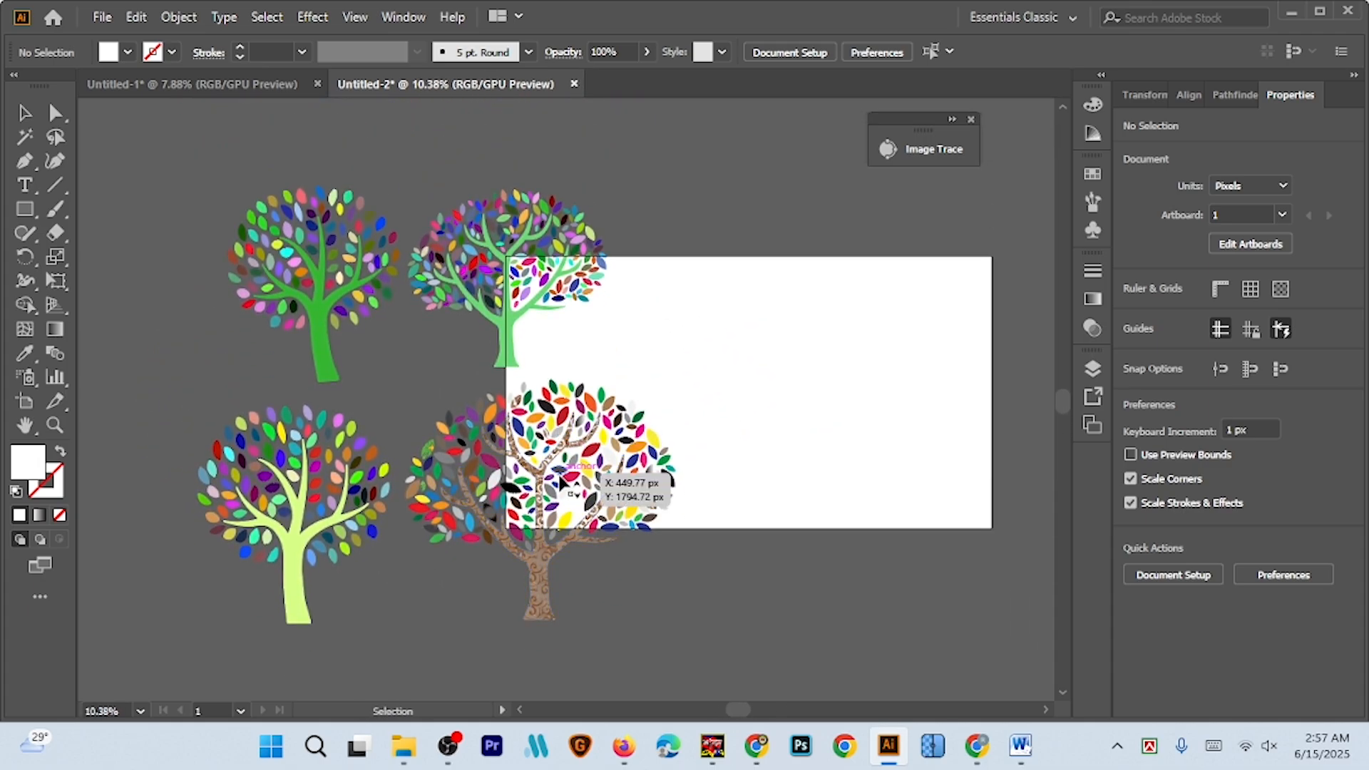
scroll(529, 507, down, 2)
scroll(529, 499, up, 1)
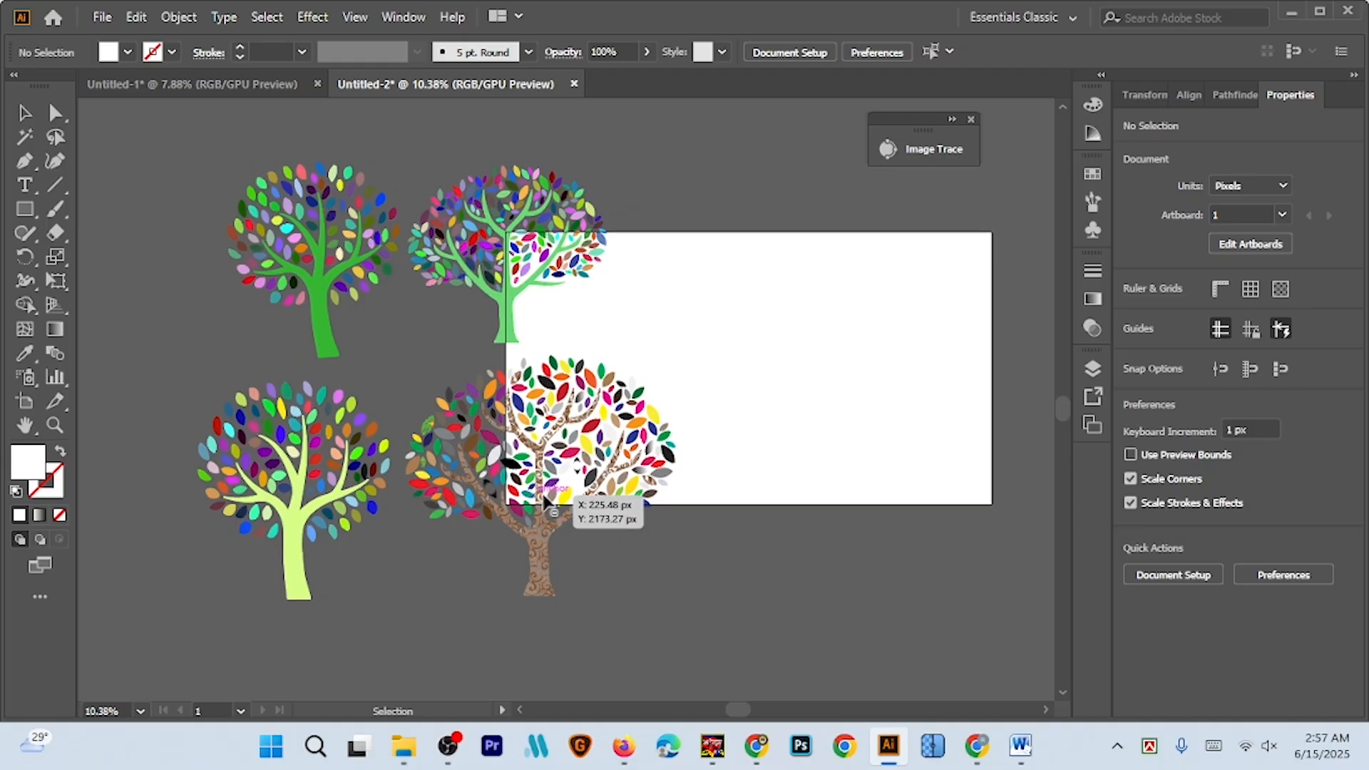
click(494, 282)
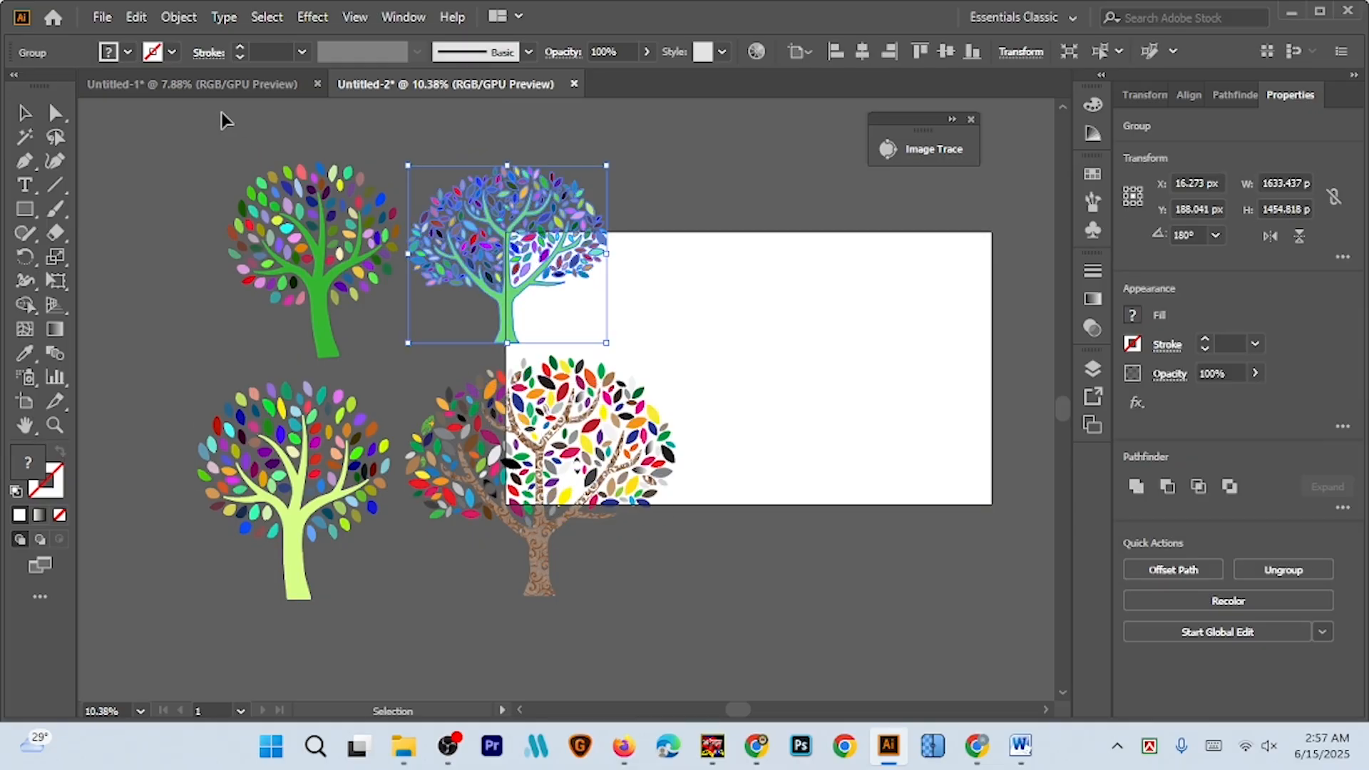
click(102, 16)
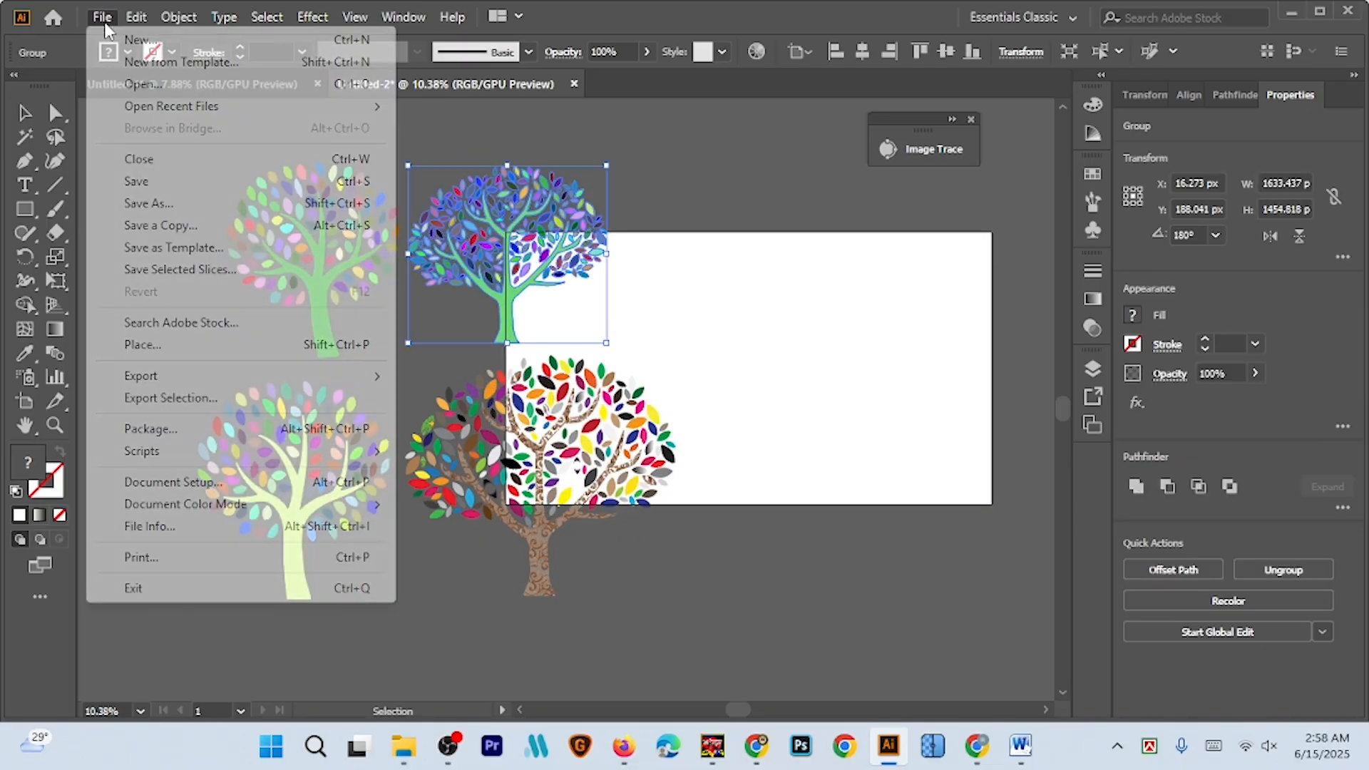
mouse_move(153, 457)
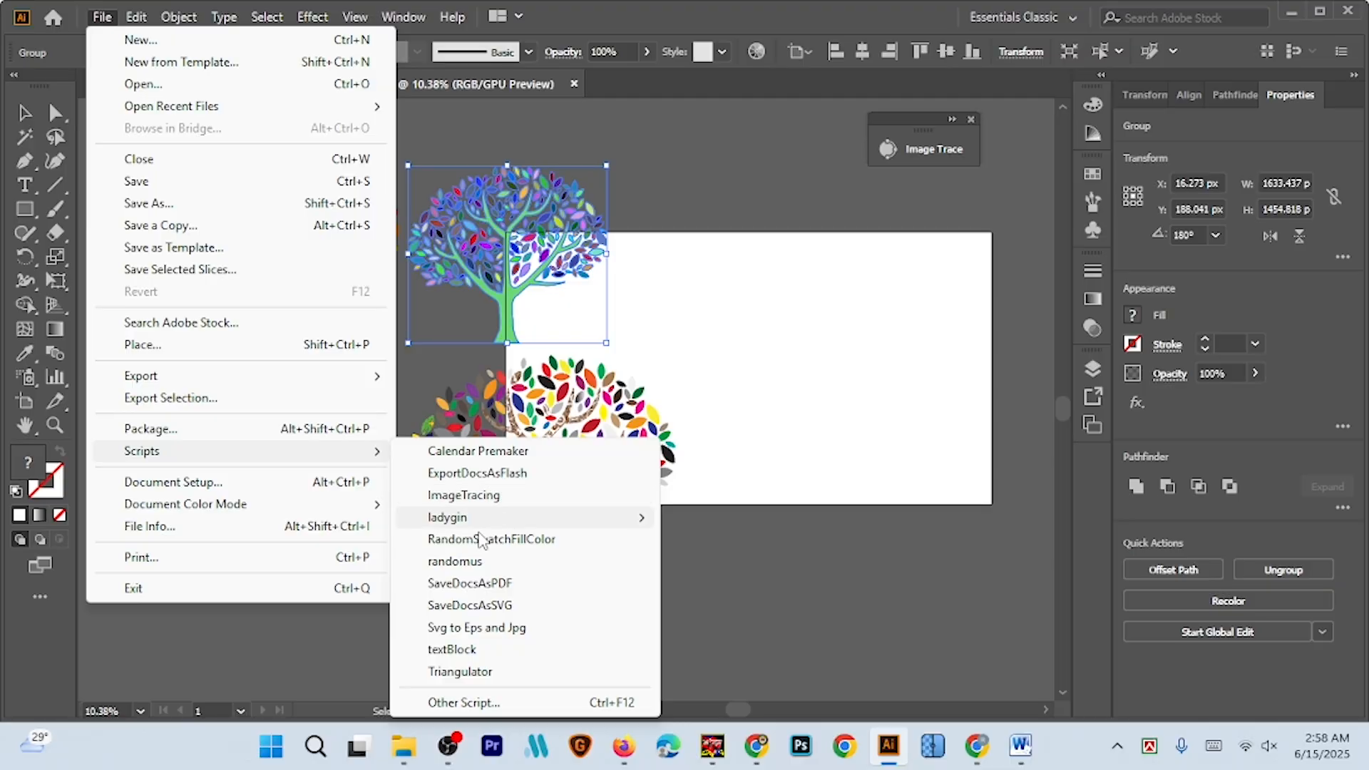
click(462, 563)
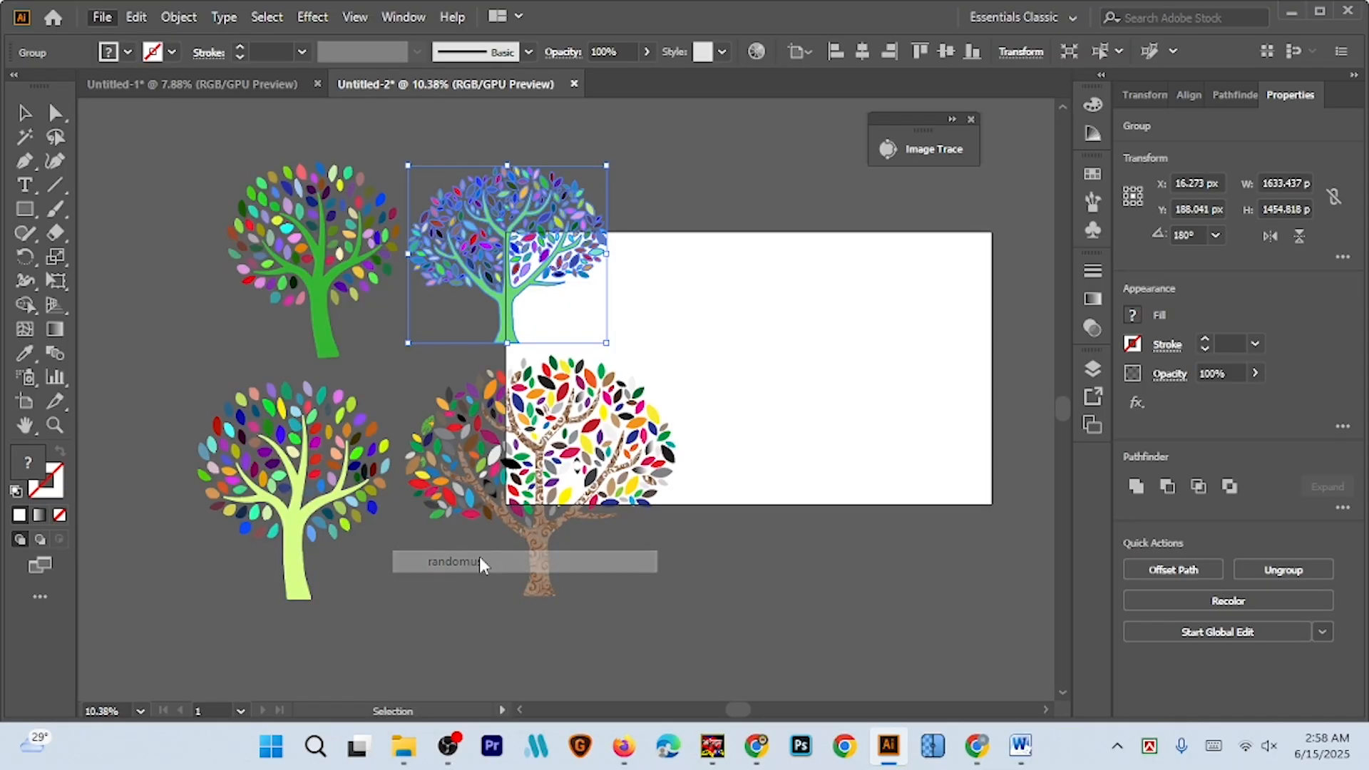
drag(672, 71, 1015, 101)
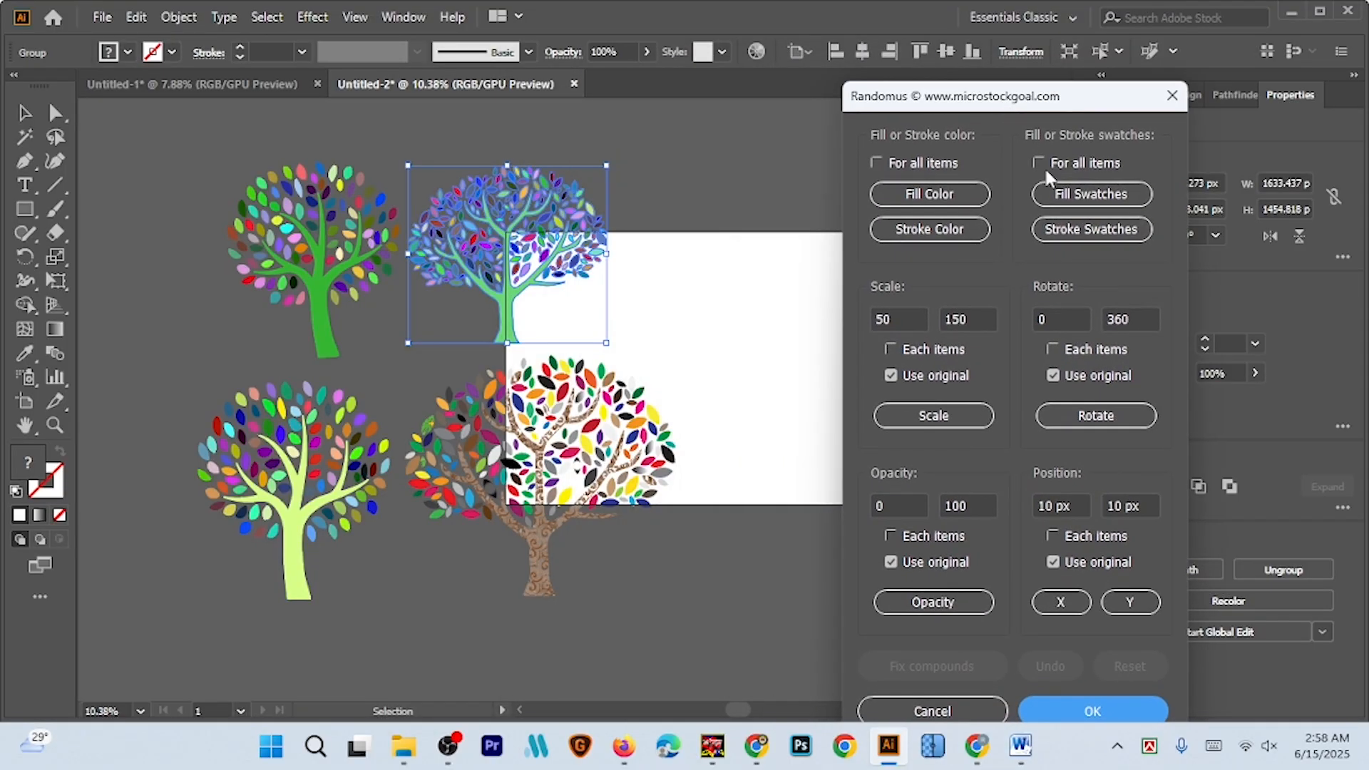
click(1085, 420)
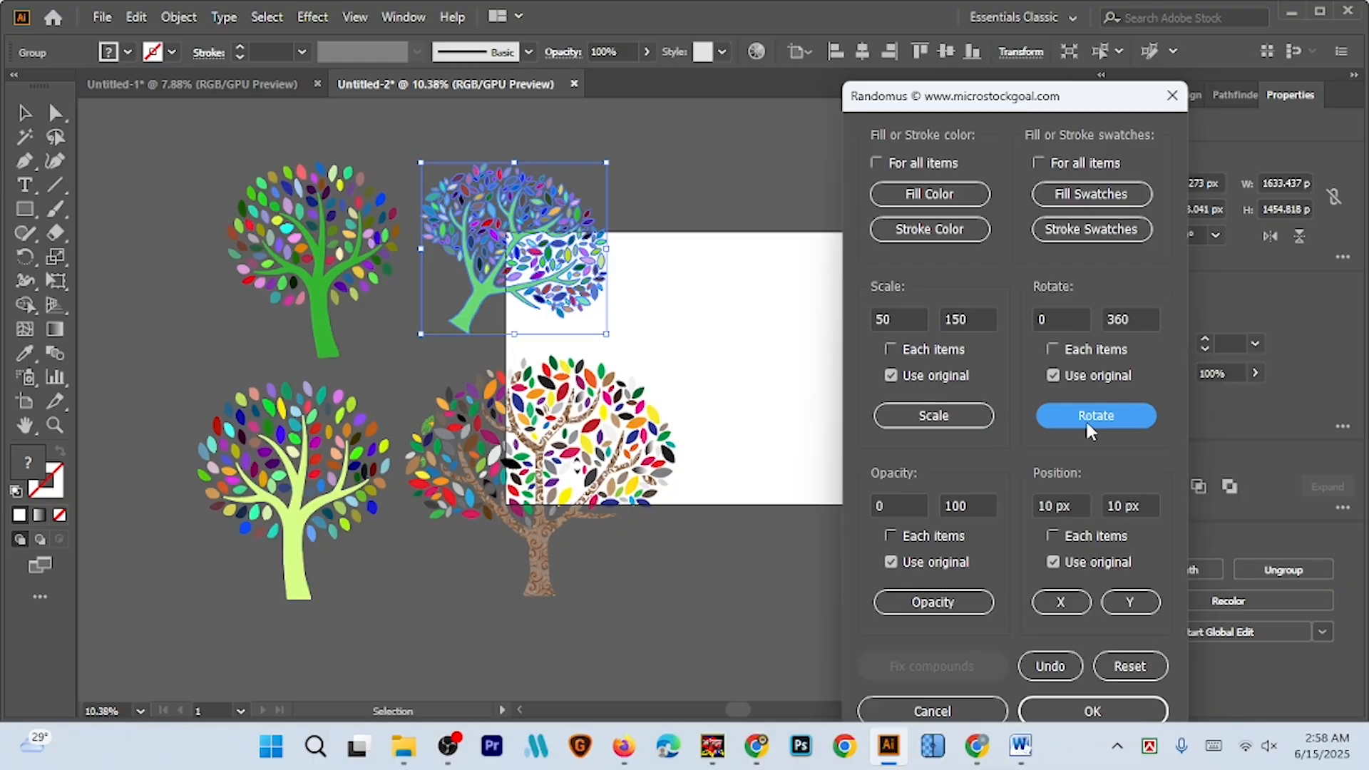
click(1085, 419)
click(1085, 420)
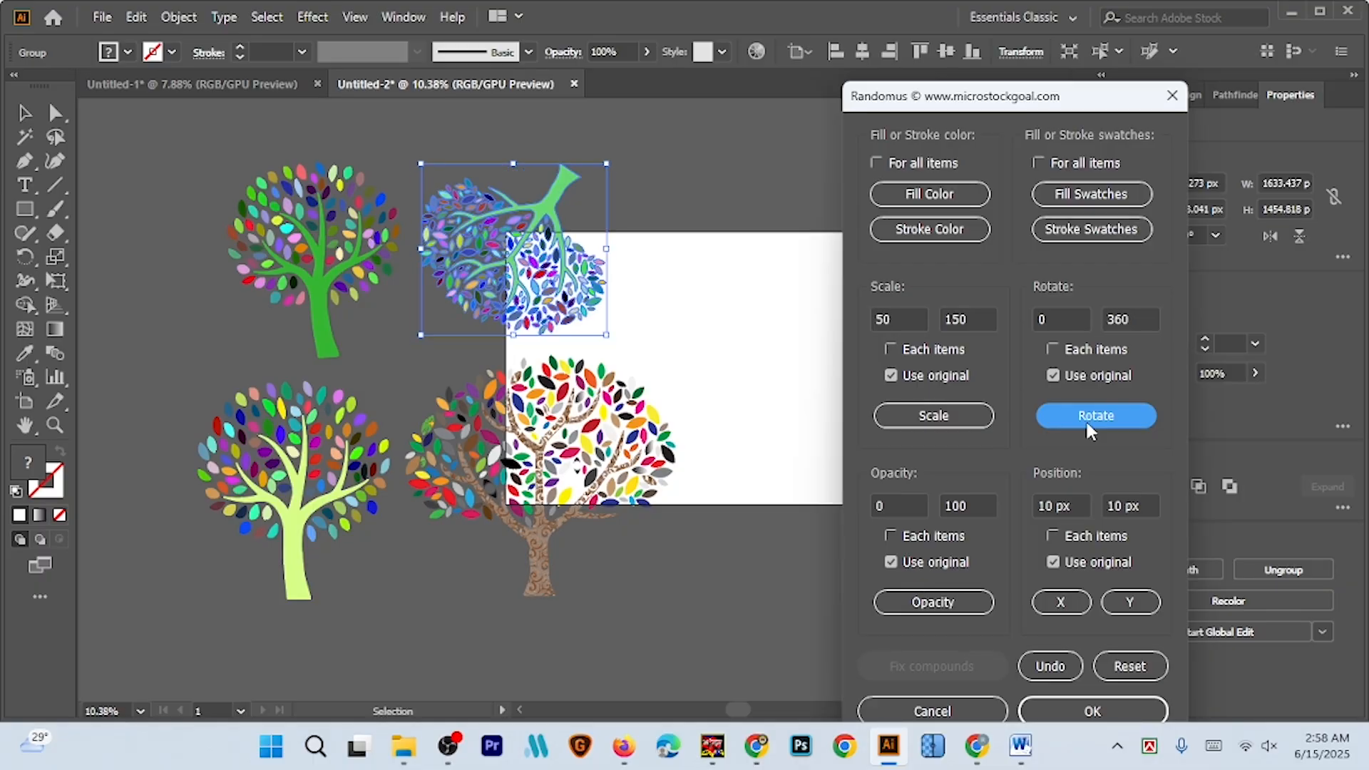
click(1086, 419)
click(1085, 419)
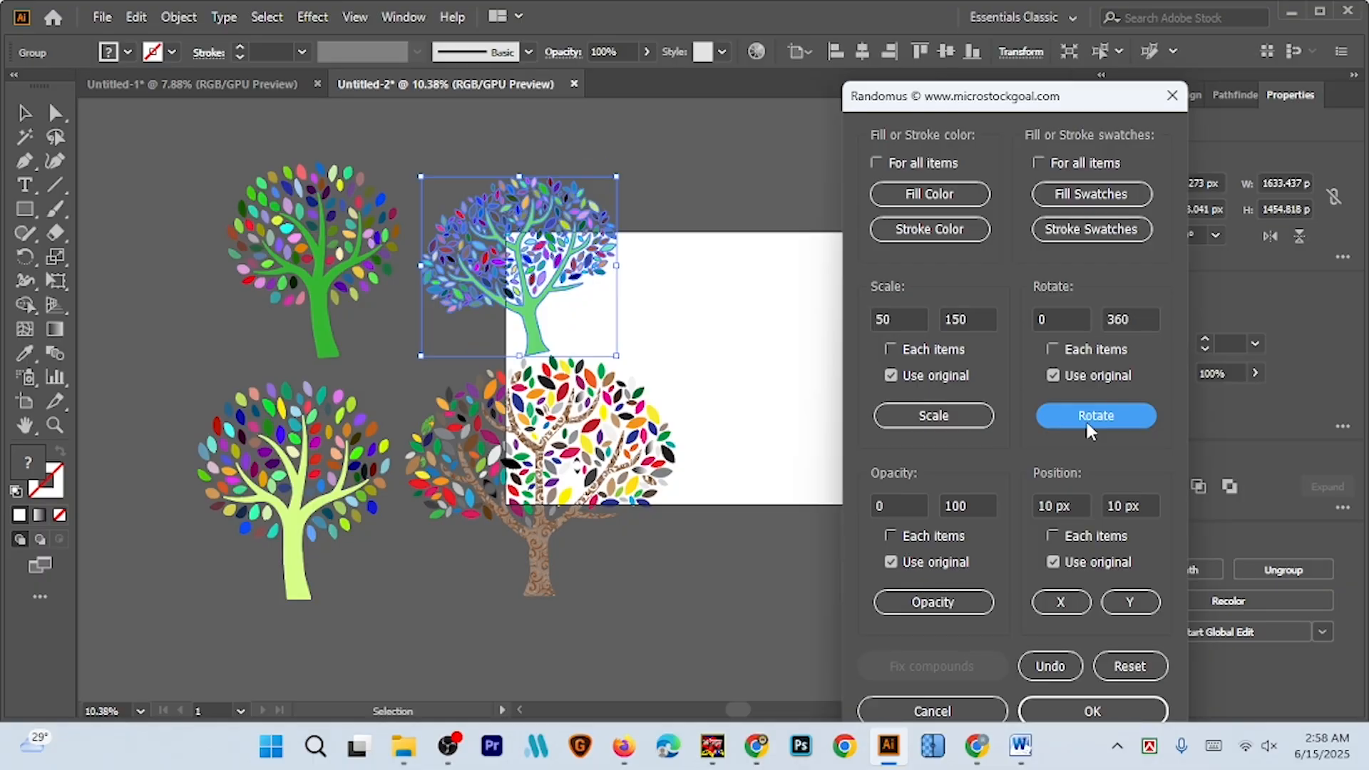
click(1098, 708)
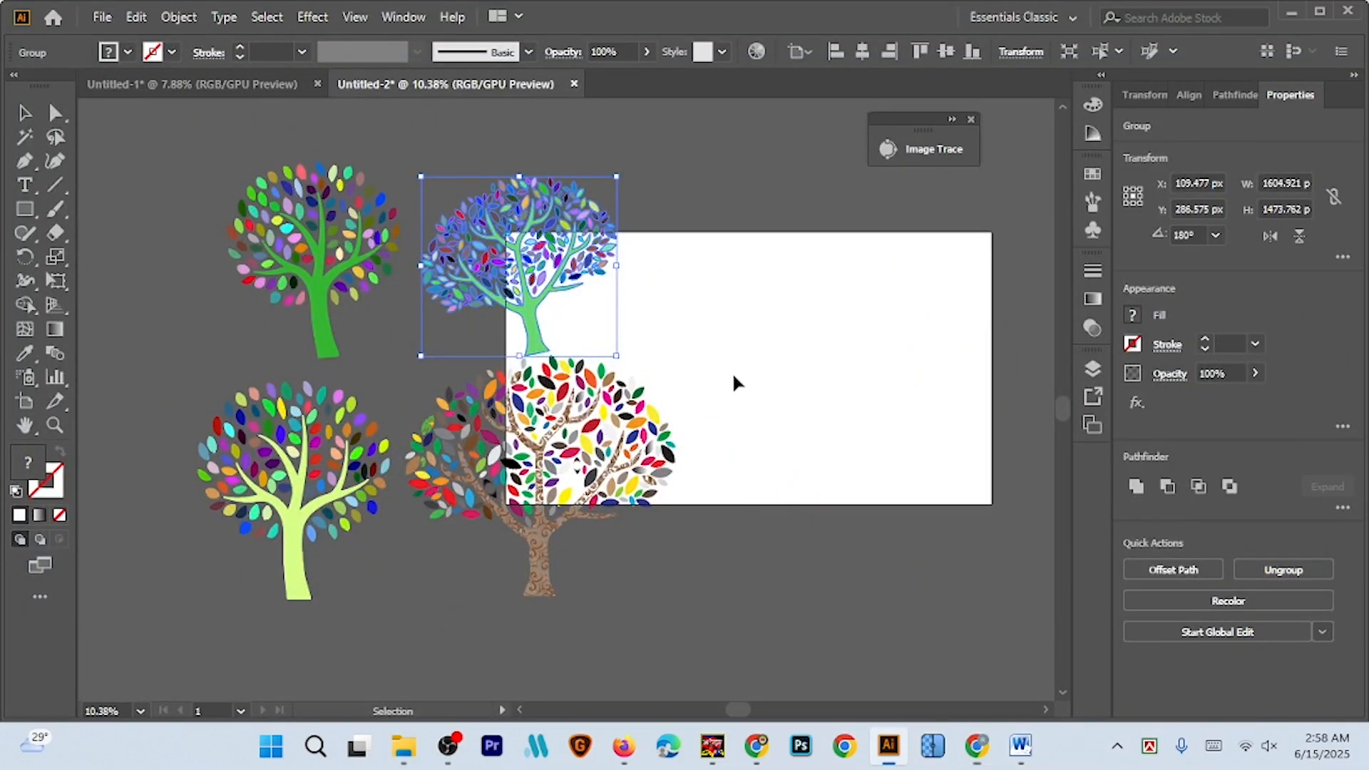
Tilt the patterned-trunk tree slightly clockwise and the yellow-green-trunk tree about 9° counterclockwise, and deselect them
click(552, 502)
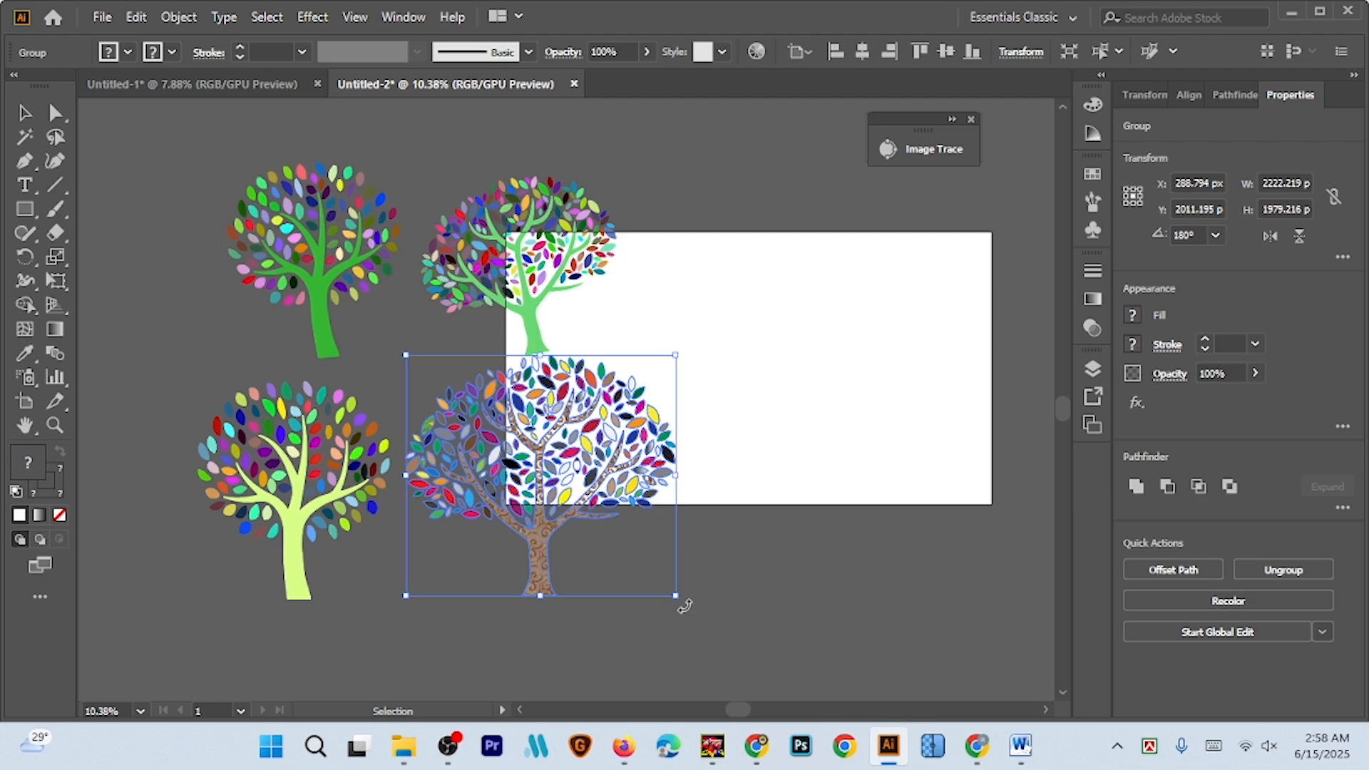
drag(680, 605, 743, 576)
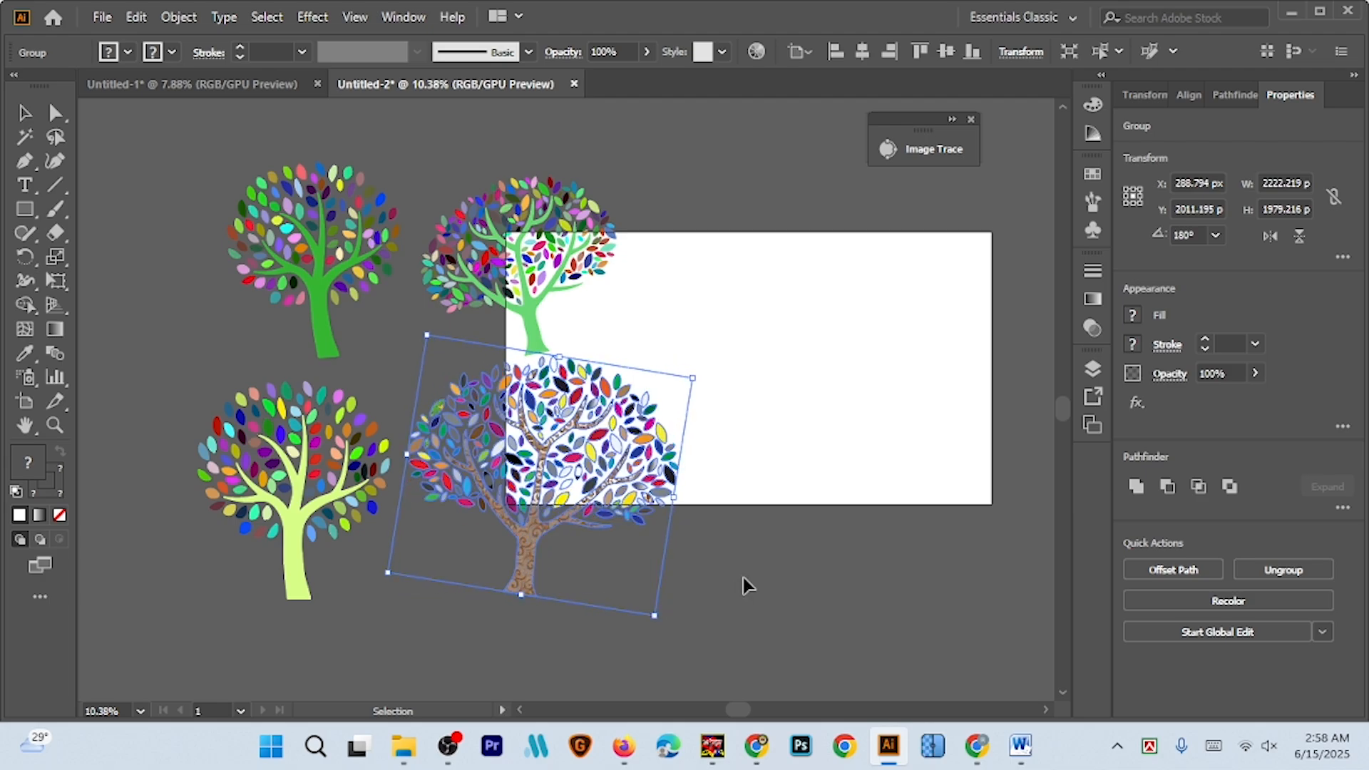
click(673, 583)
click(286, 532)
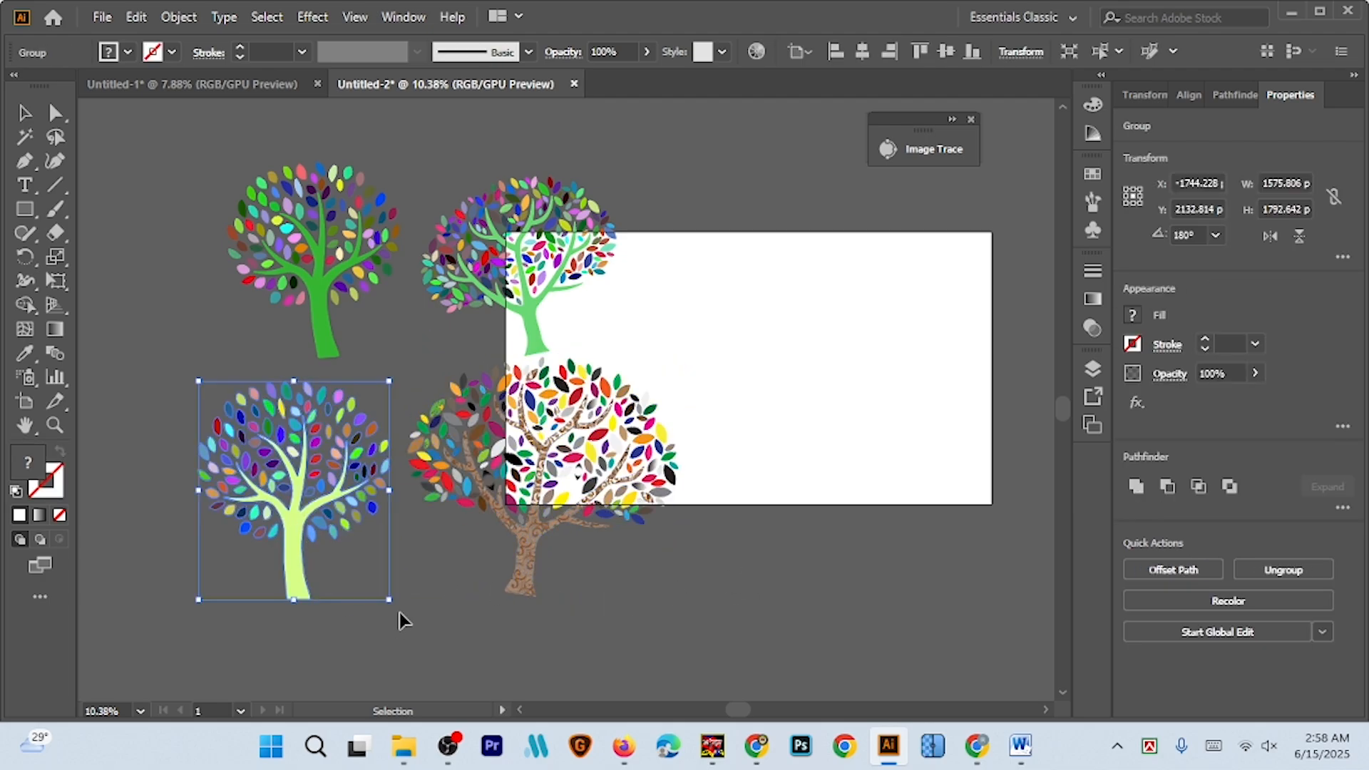
mouse_move(401, 621)
mouse_down()
mouse_move(431, 607)
mouse_move(456, 674)
mouse_move(378, 613)
mouse_up()
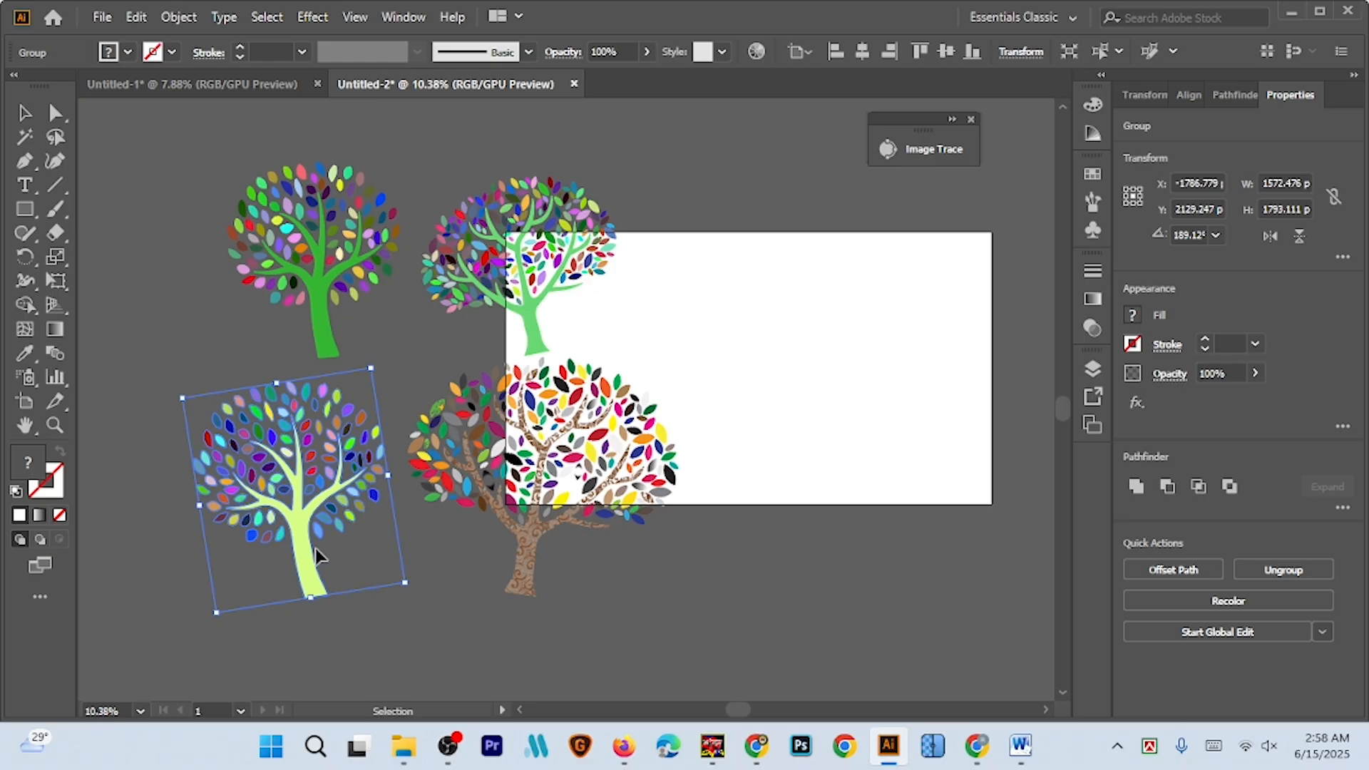
click(713, 549)
Rotate the light-green-trunk tree about 25° clockwise and raise it slightly beside the green-trunk tree
key(z)
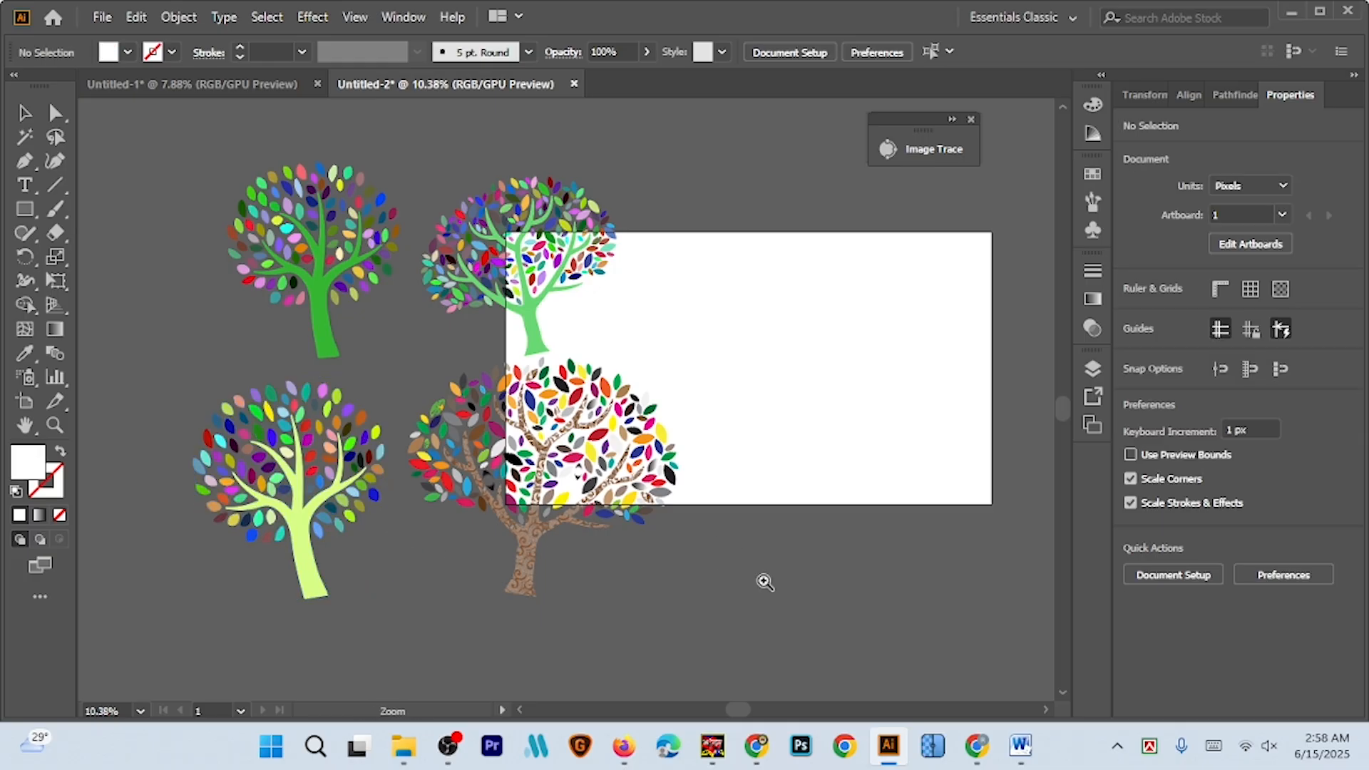
alt+click(765, 582)
mouse_move(620, 545)
mouse_down()
mouse_move(599, 528)
mouse_move(615, 546)
mouse_up()
click(790, 559)
click(468, 407)
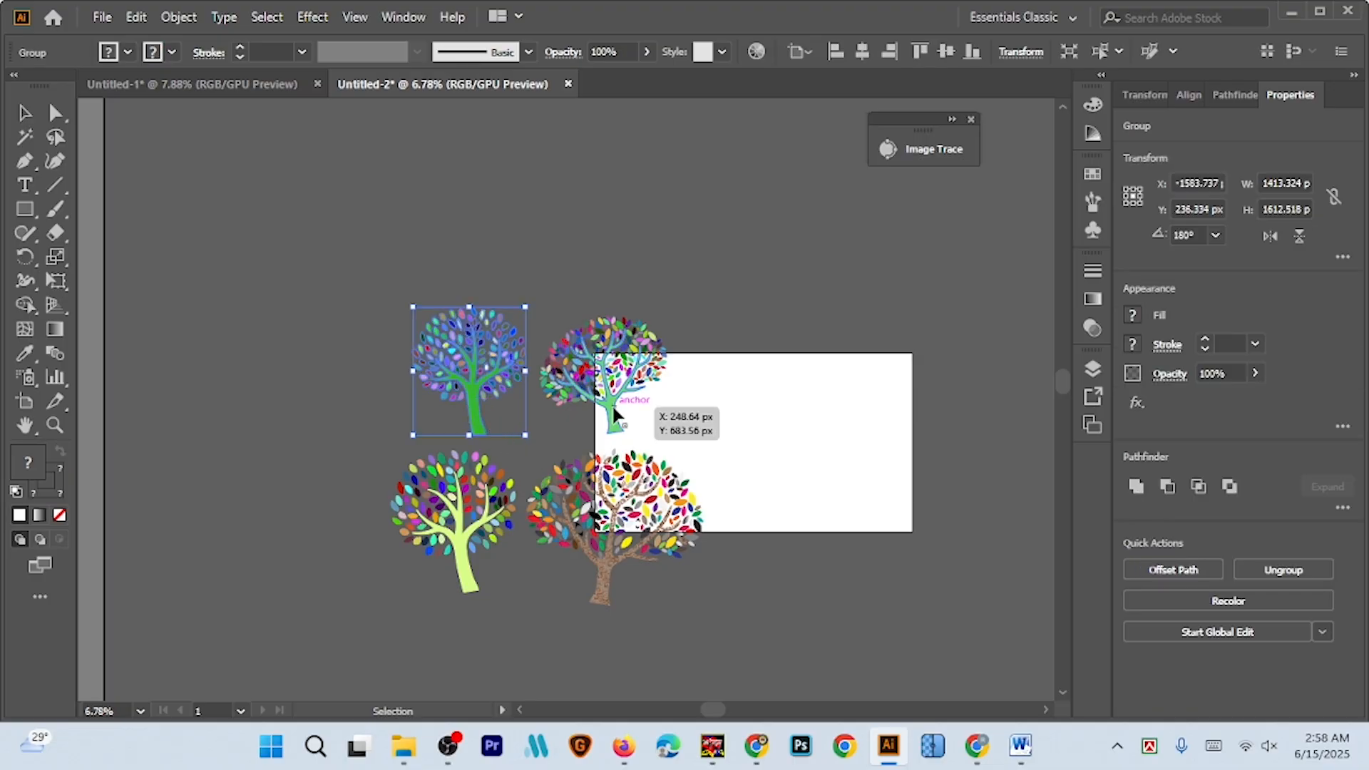
click(619, 426)
drag(666, 443, 614, 397)
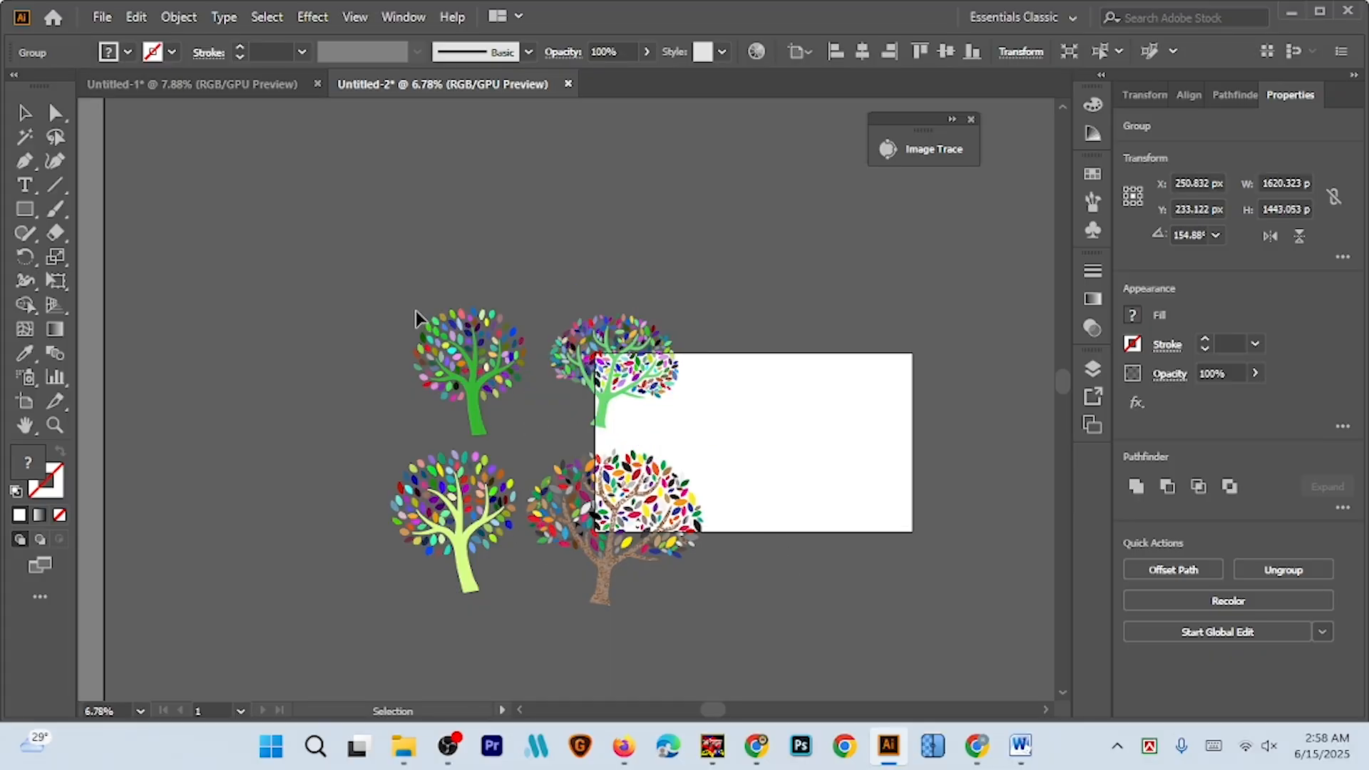
Shrink the four trees together to about 1441 px wide, place them on the artboard, and move the lower pair beside the upper pair
drag(416, 310, 723, 480)
scroll(778, 522, right, 9)
ctrl+click(615, 554)
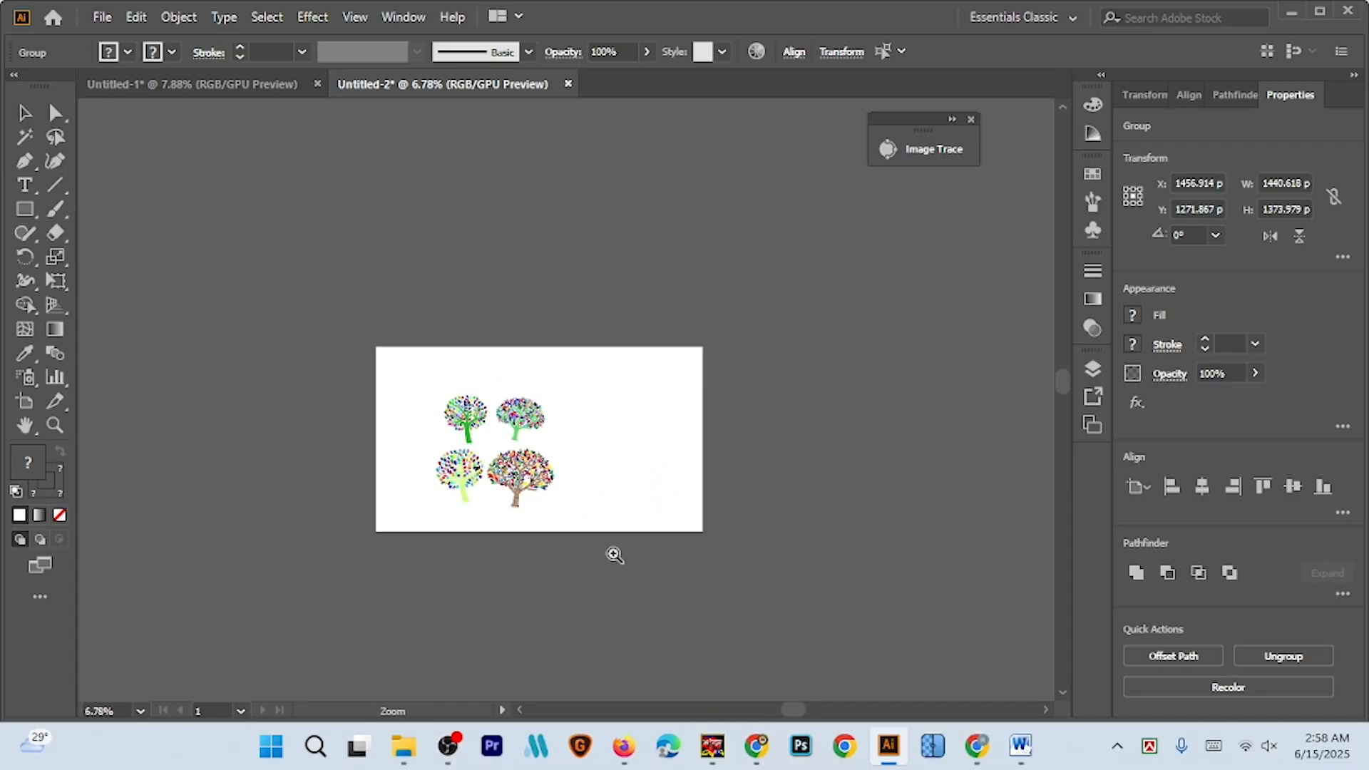
drag(576, 442, 757, 344)
click(564, 544)
click(819, 578)
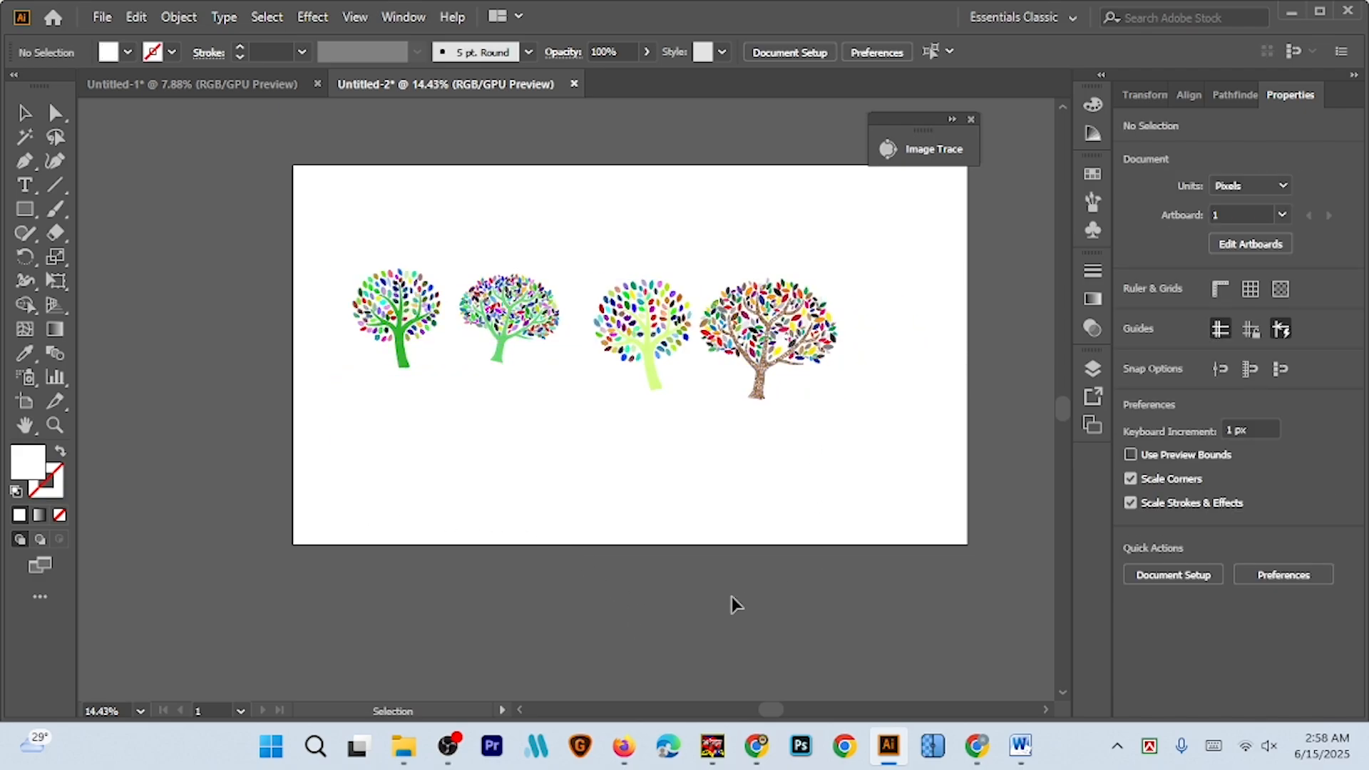
Enlarge the row of four trees to about 4415 px wide, shift it toward the artboard's centre, and deselect it
drag(330, 193, 881, 481)
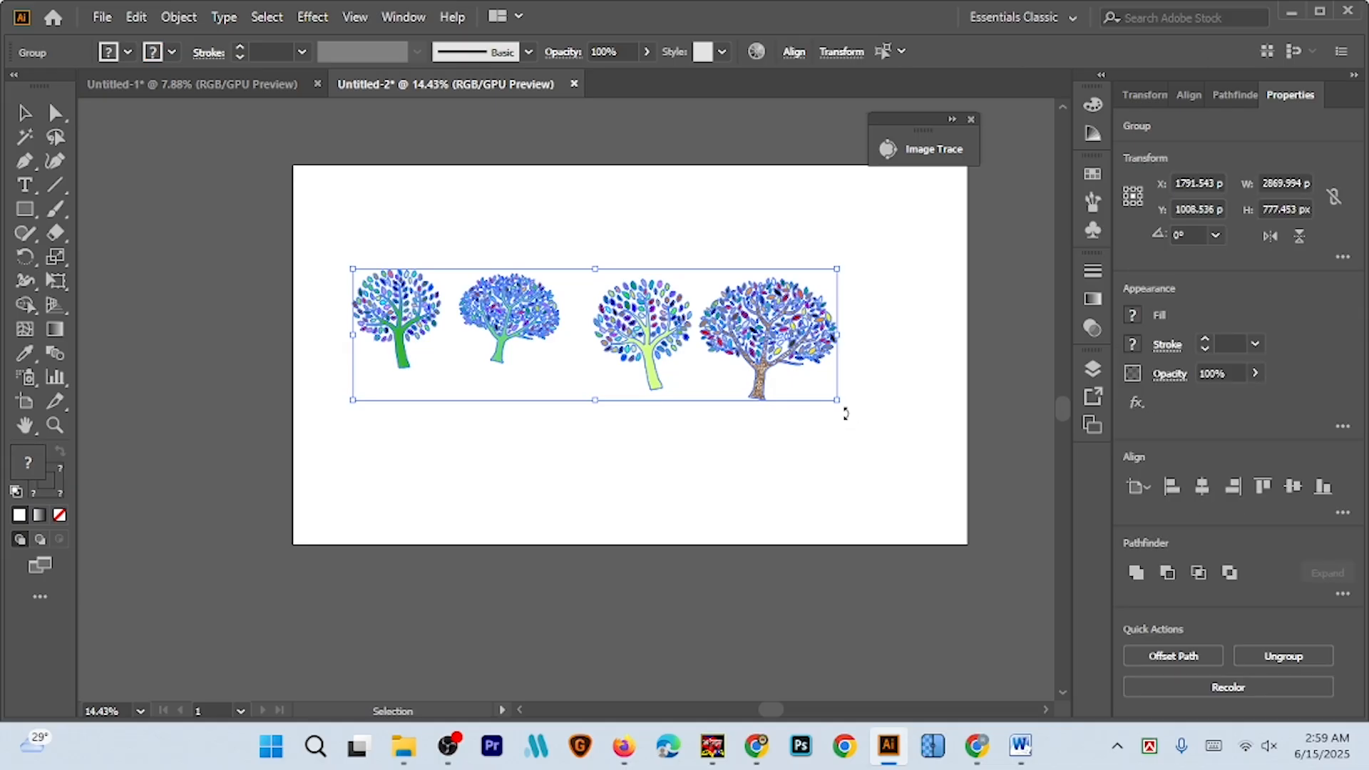
drag(838, 403, 956, 498)
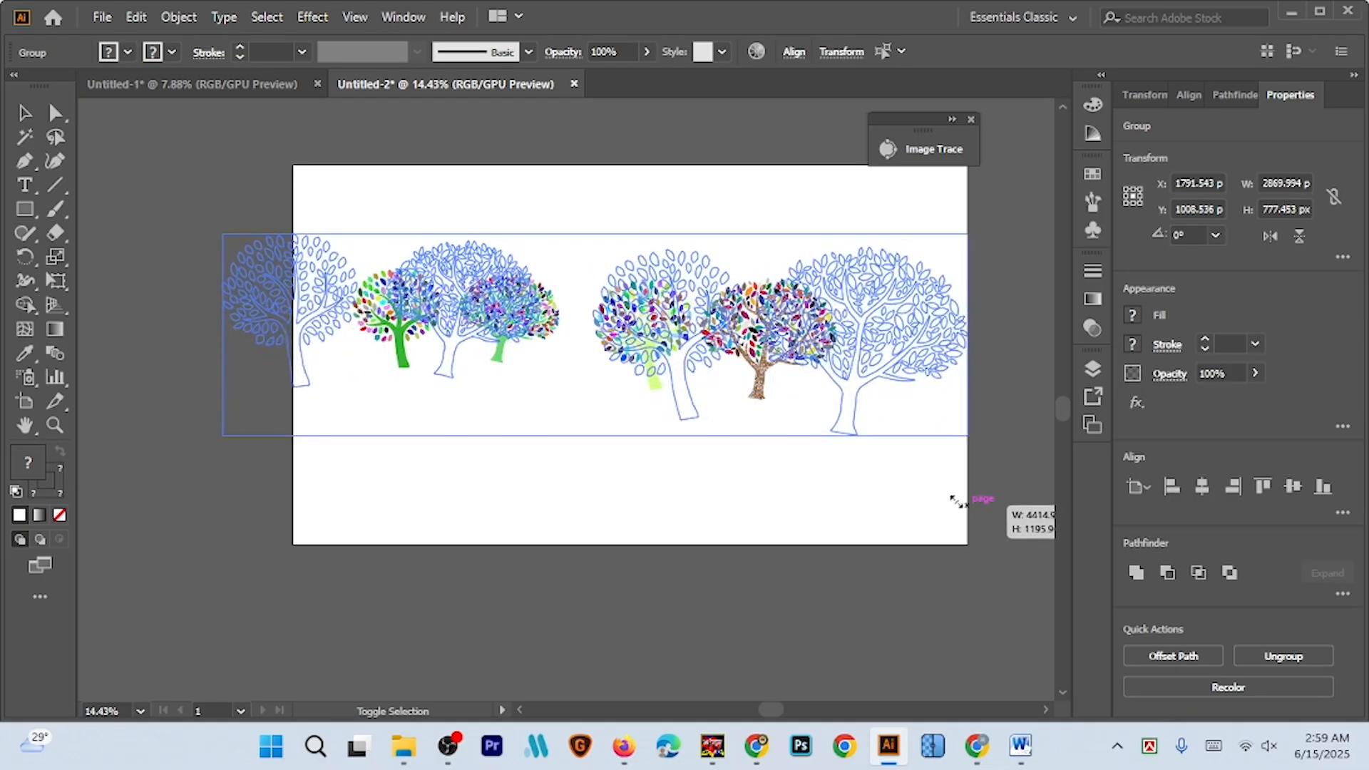
alt+click(892, 627)
scroll(742, 606, right, 5)
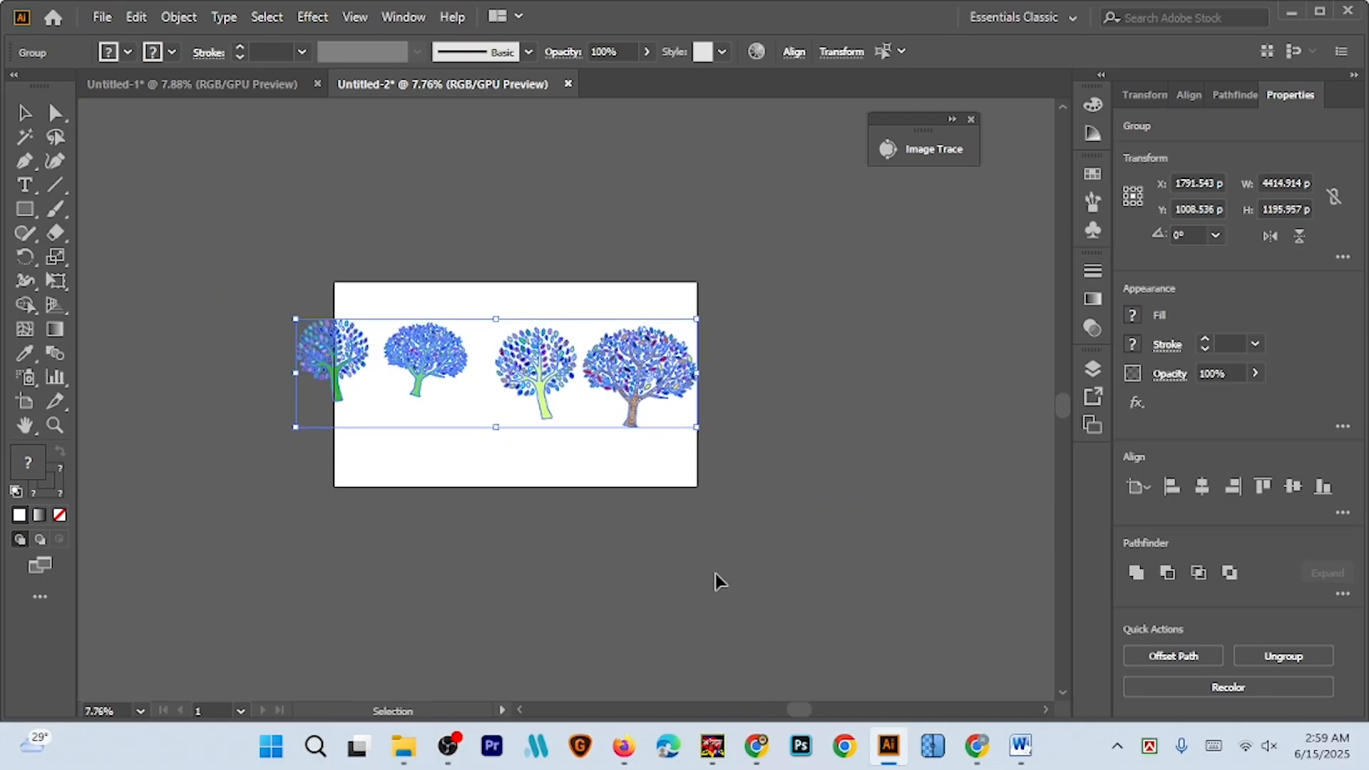
drag(534, 389, 566, 397)
click(869, 418)
Move the yellow-green- and patterned-trunk trees across the artboard's lower edge, and the light-green-trunk tree to the artboard's upper right
drag(440, 412, 641, 547)
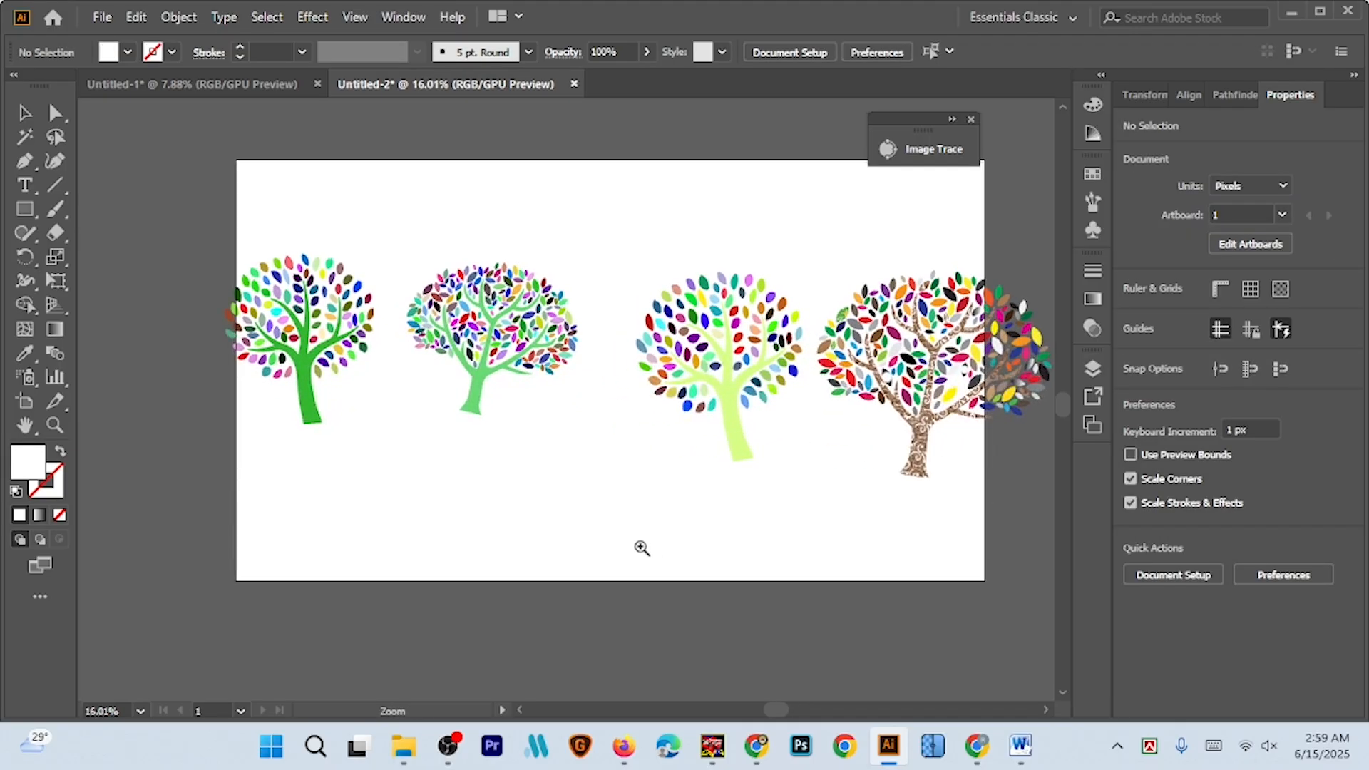
drag(750, 582, 663, 569)
scroll(666, 572, right, 2)
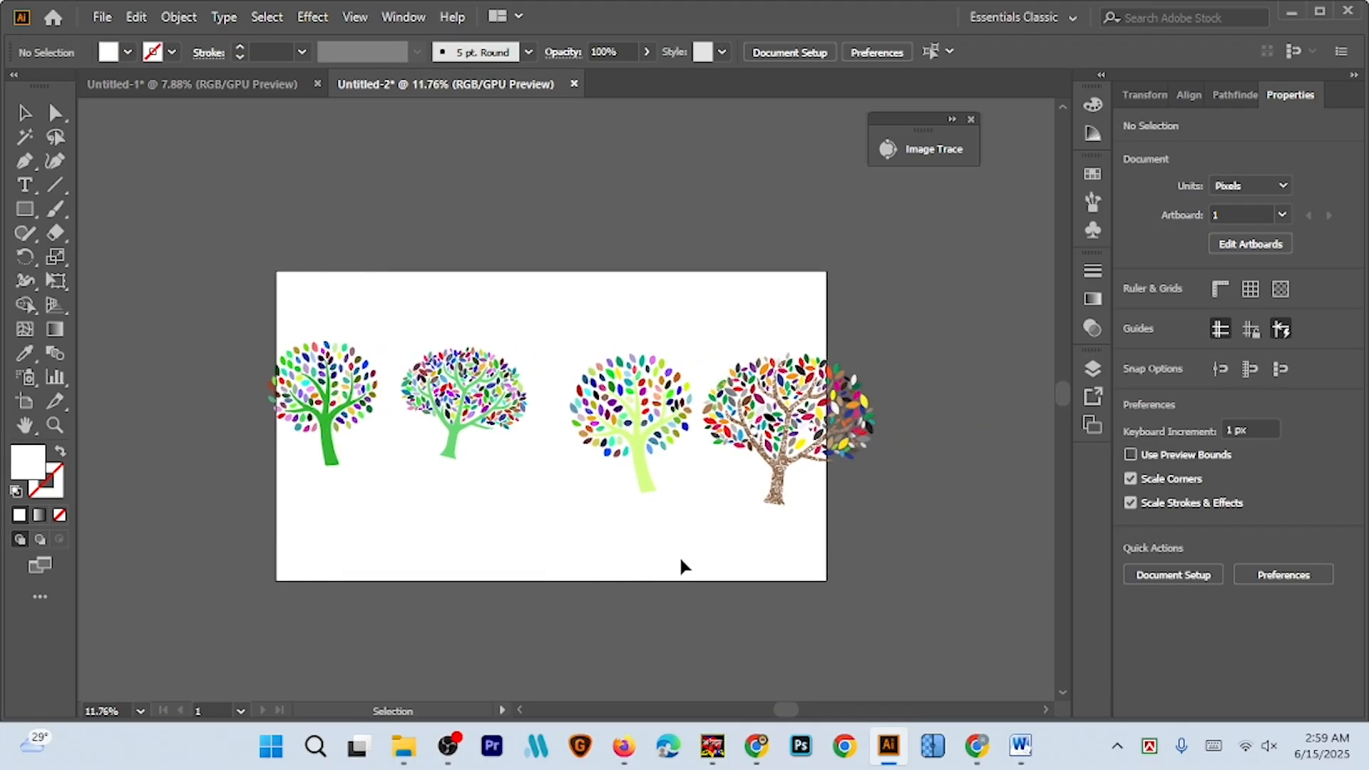
drag(811, 385, 811, 385)
drag(812, 385, 537, 593)
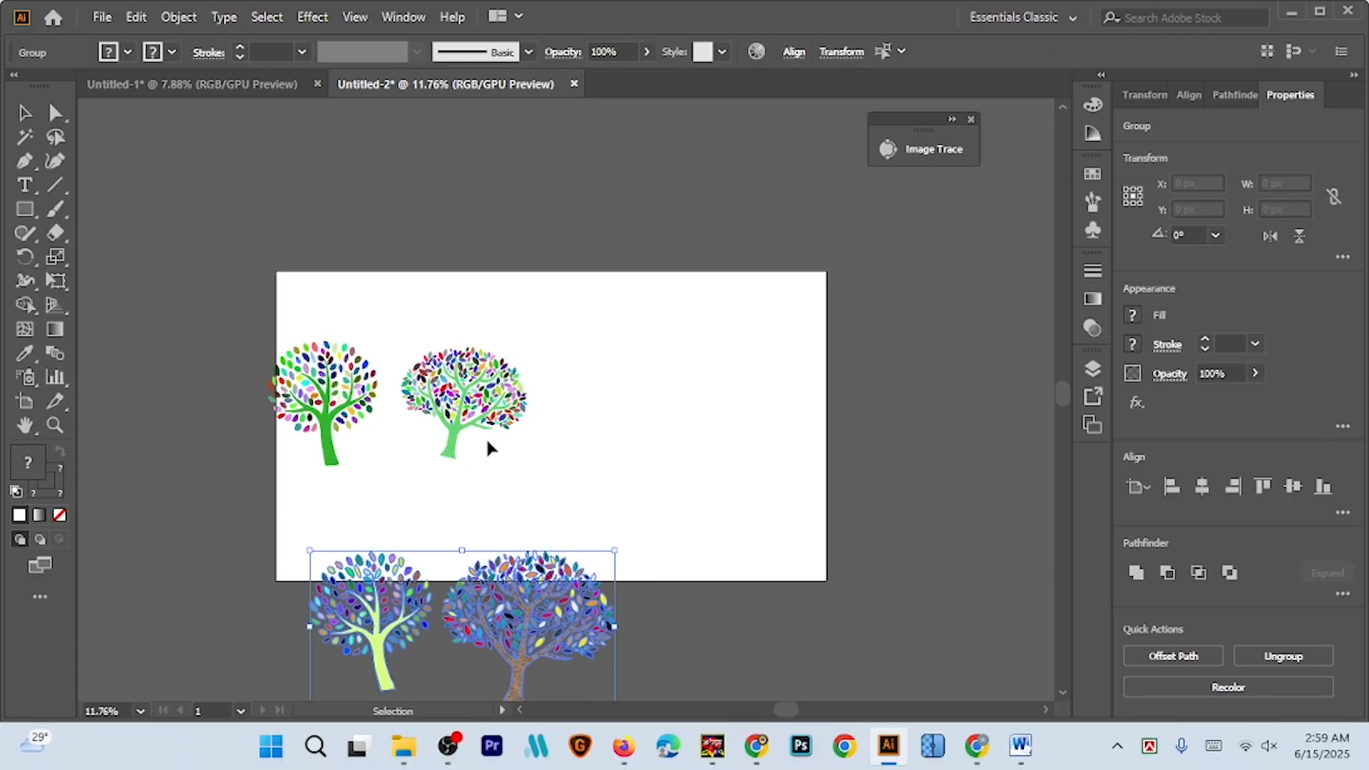
drag(461, 397, 691, 352)
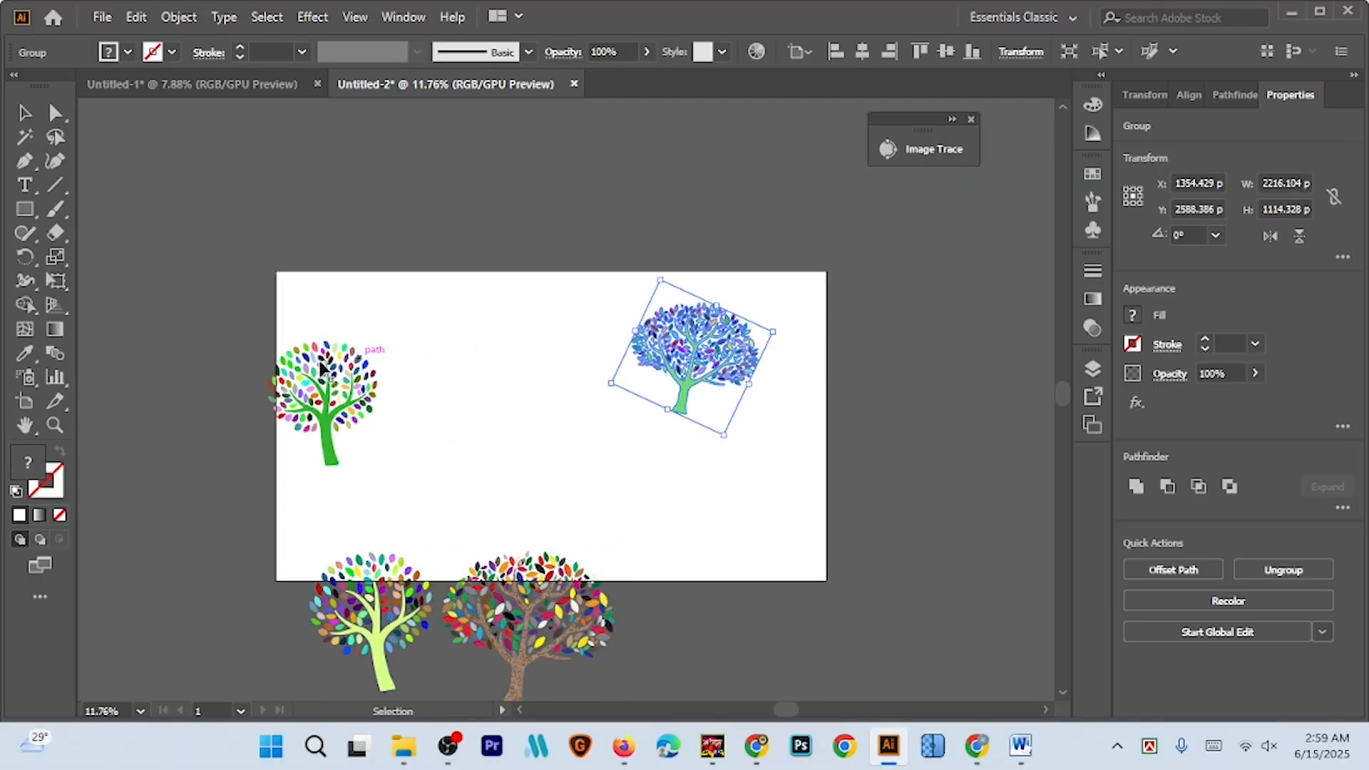
Arrange the four trees in two rows on the artboard, with the green-trunk pair above the yellow-green- and patterned-trunk pair
drag(361, 395, 482, 367)
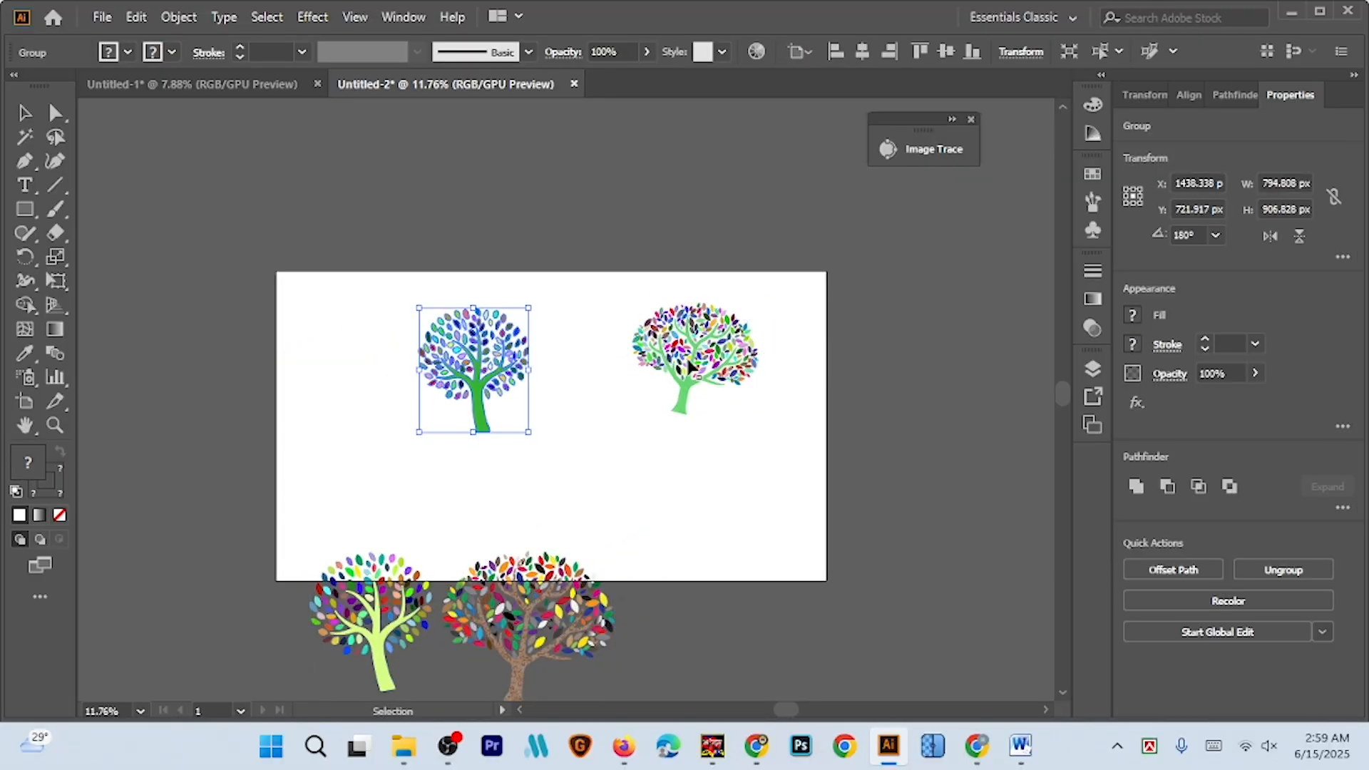
drag(677, 371, 626, 371)
drag(546, 613, 625, 505)
drag(424, 613, 465, 503)
Shrink the patterned-trunk tree to about 1061 px wide, nudge it slightly down, and deselect it
click(686, 557)
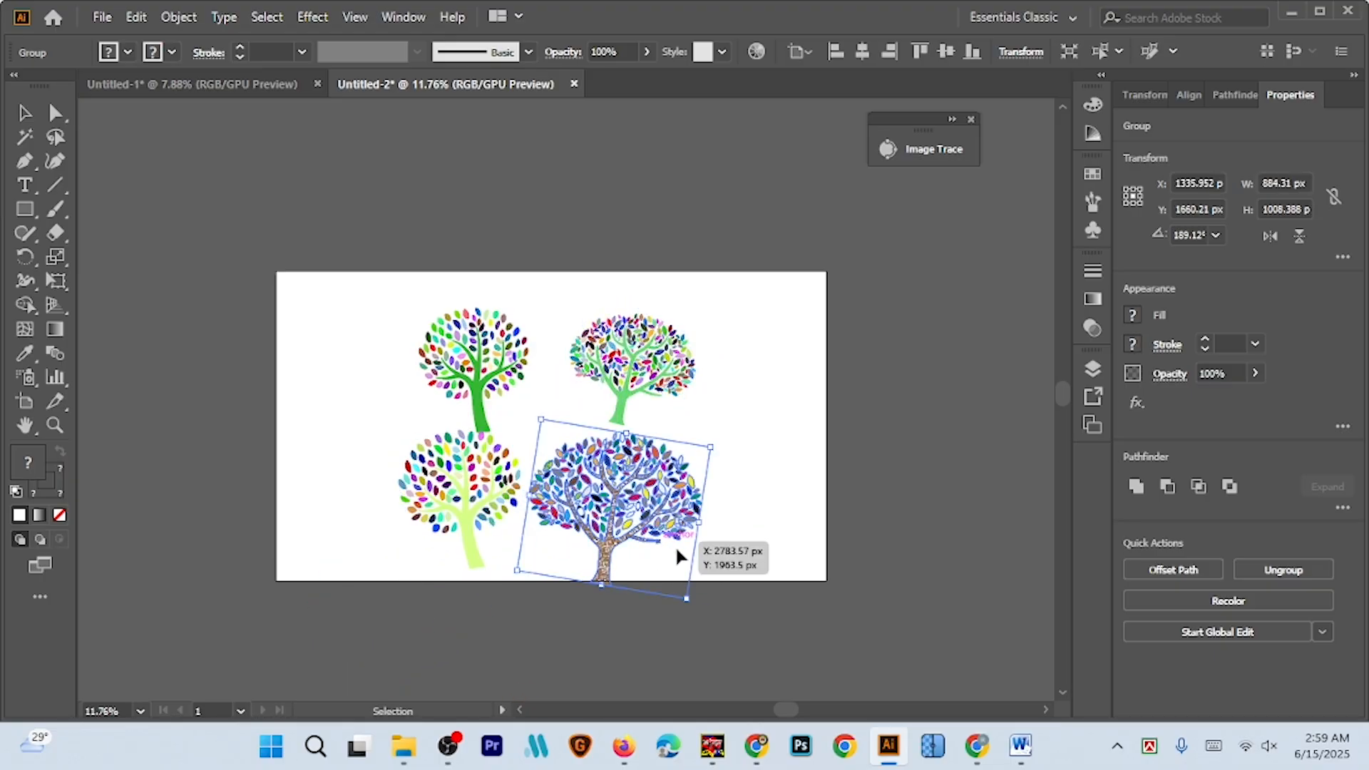
drag(686, 602, 675, 584)
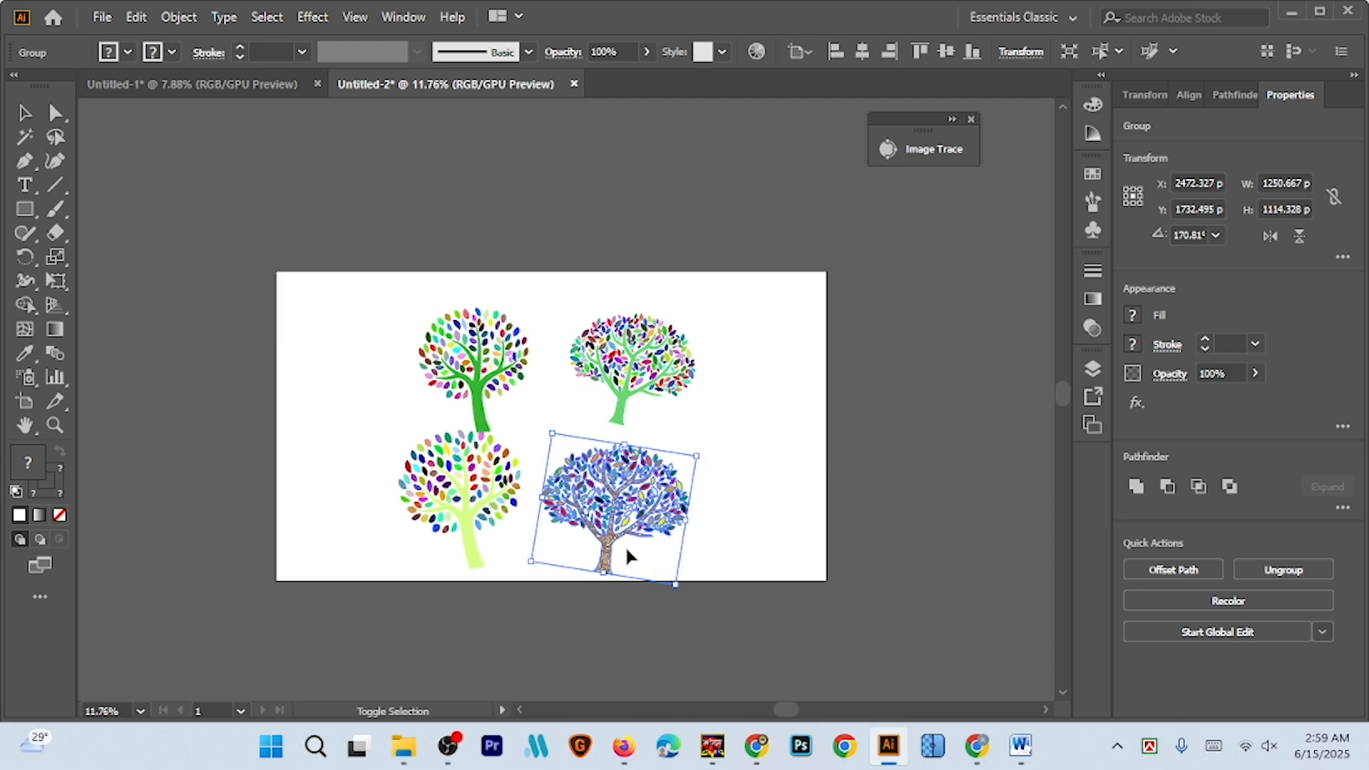
drag(619, 530, 618, 535)
click(772, 494)
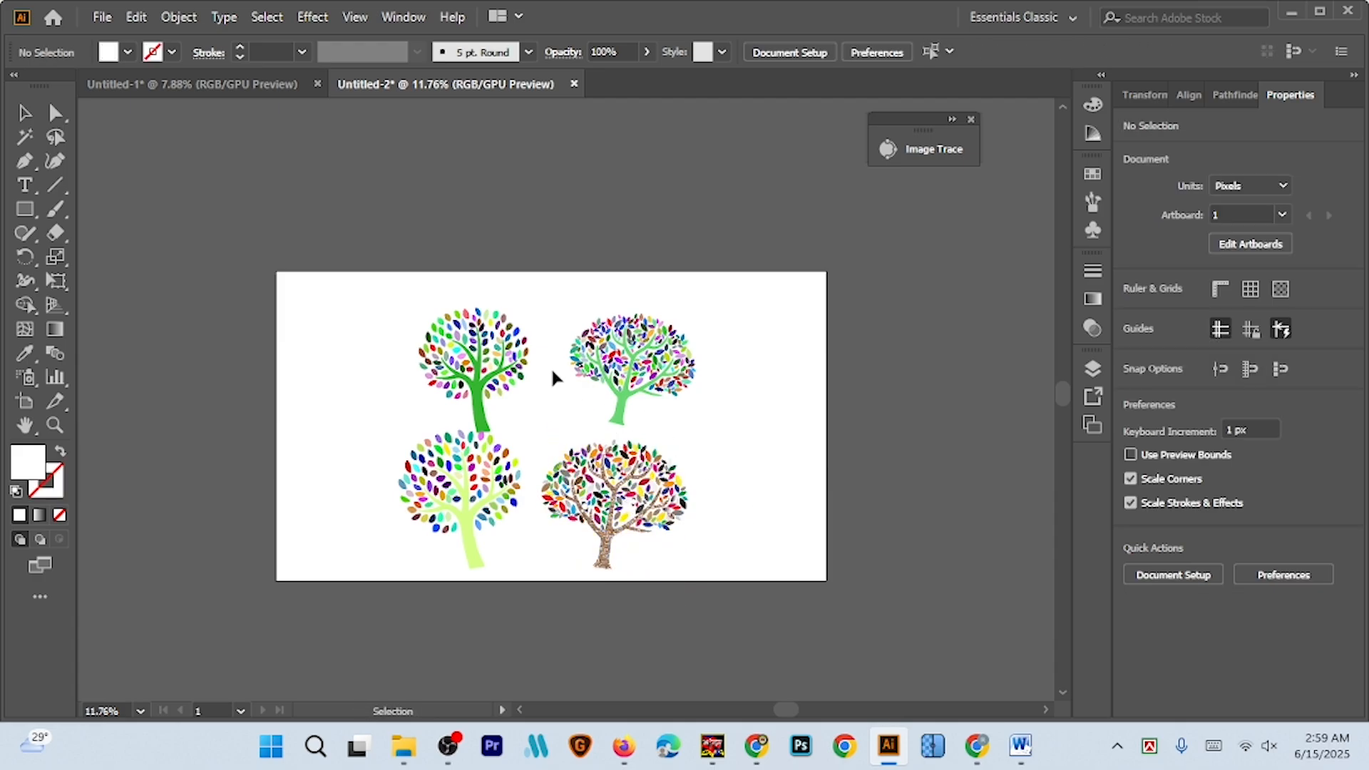
Raise the two upper trees toward the artboard's upper edge and nudge the lower two slightly up to even out the spacing
mouse_move(476, 370)
mouse_down()
mouse_move(474, 287)
mouse_move(464, 359)
mouse_up()
drag(643, 384, 635, 358)
drag(611, 492, 611, 484)
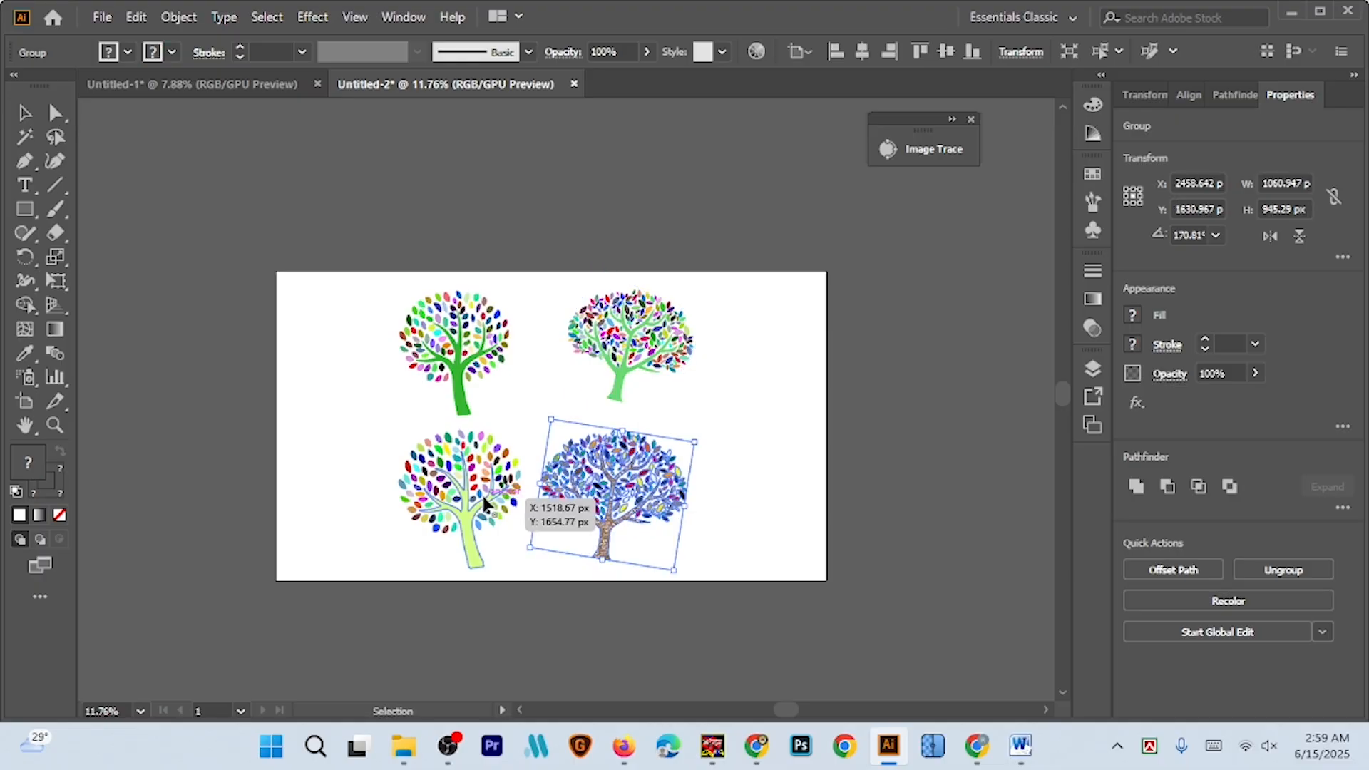
drag(481, 502, 481, 500)
click(743, 471)
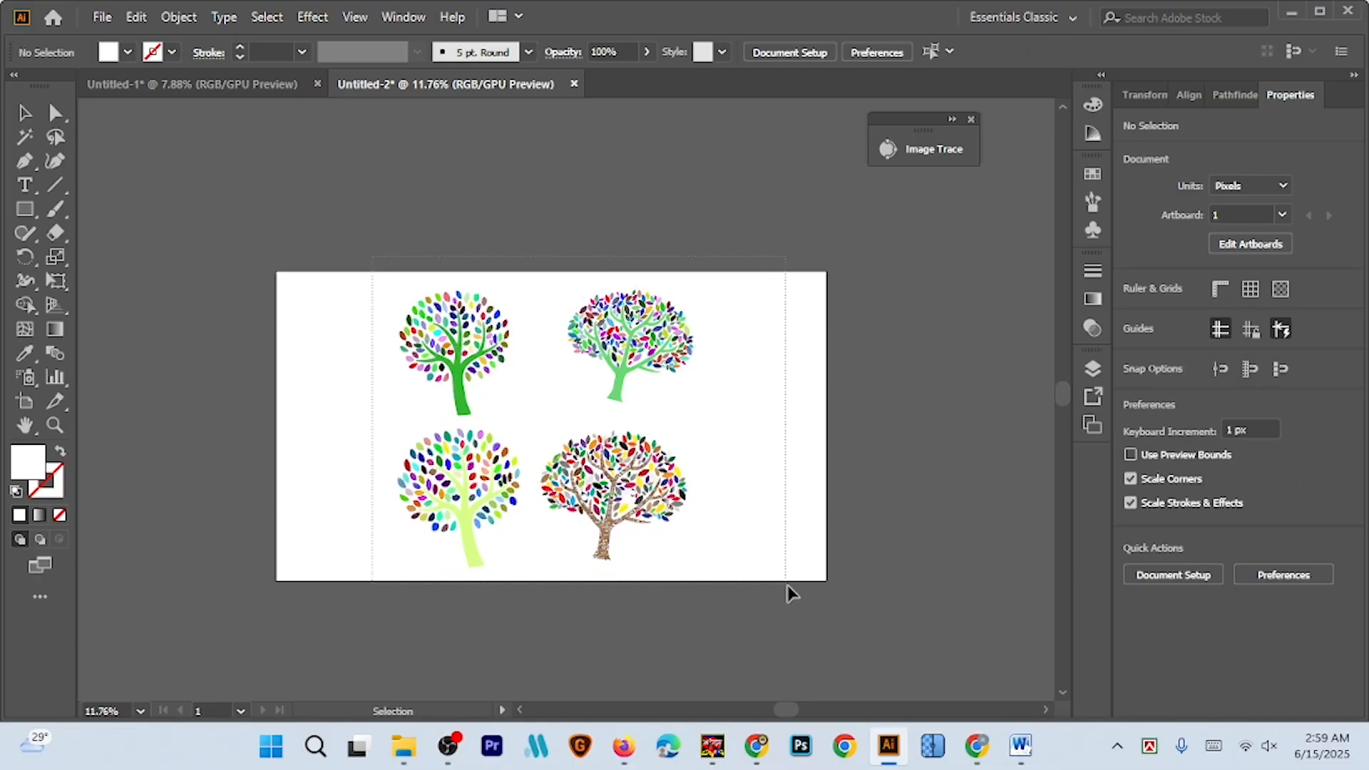
Shift all four trees together so their shared centre sits at about X 2015 px, Y 1125 px, and deselect them
drag(787, 584, 786, 584)
mouse_move(608, 518)
mouse_down()
mouse_move(626, 523)
mouse_move(601, 510)
mouse_up()
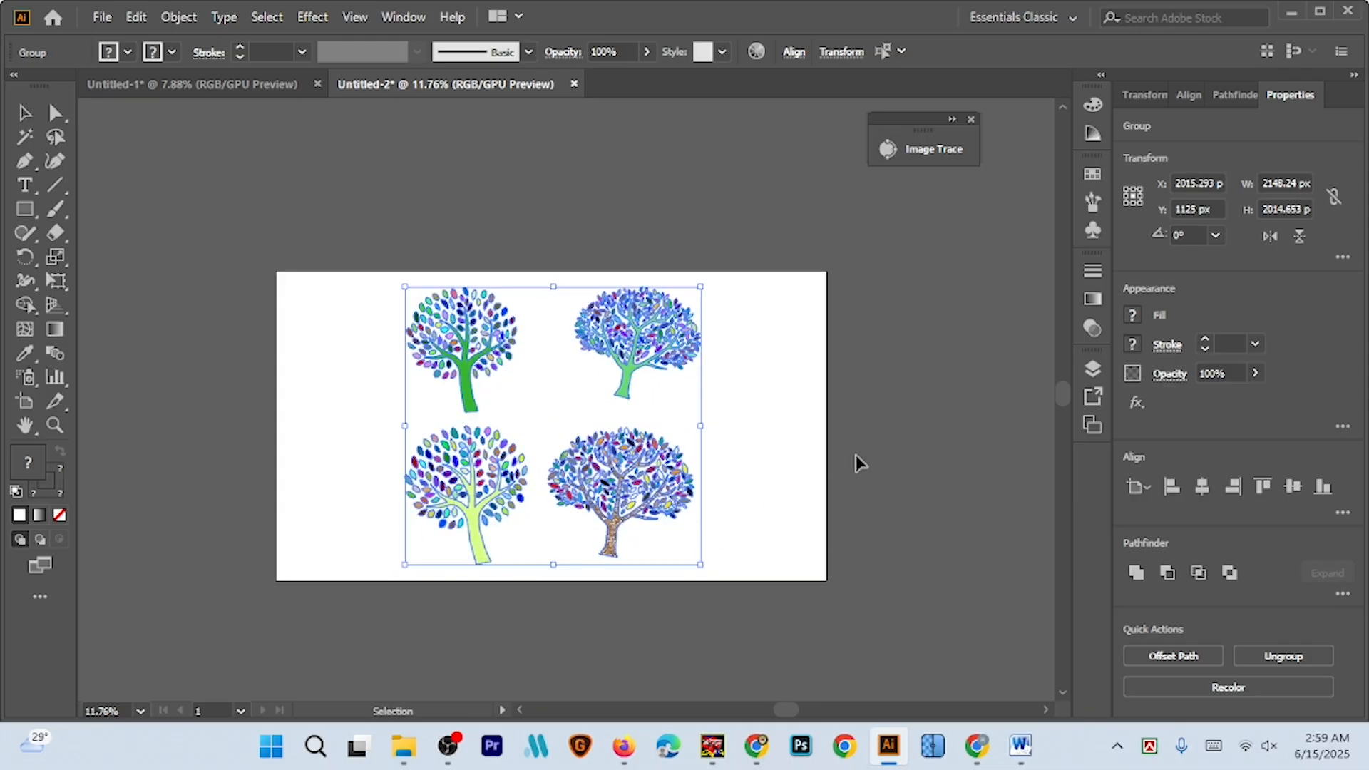
click(905, 435)
Resize the artboard to 4000 × 4000 px and return to the Selection tool
click(25, 400)
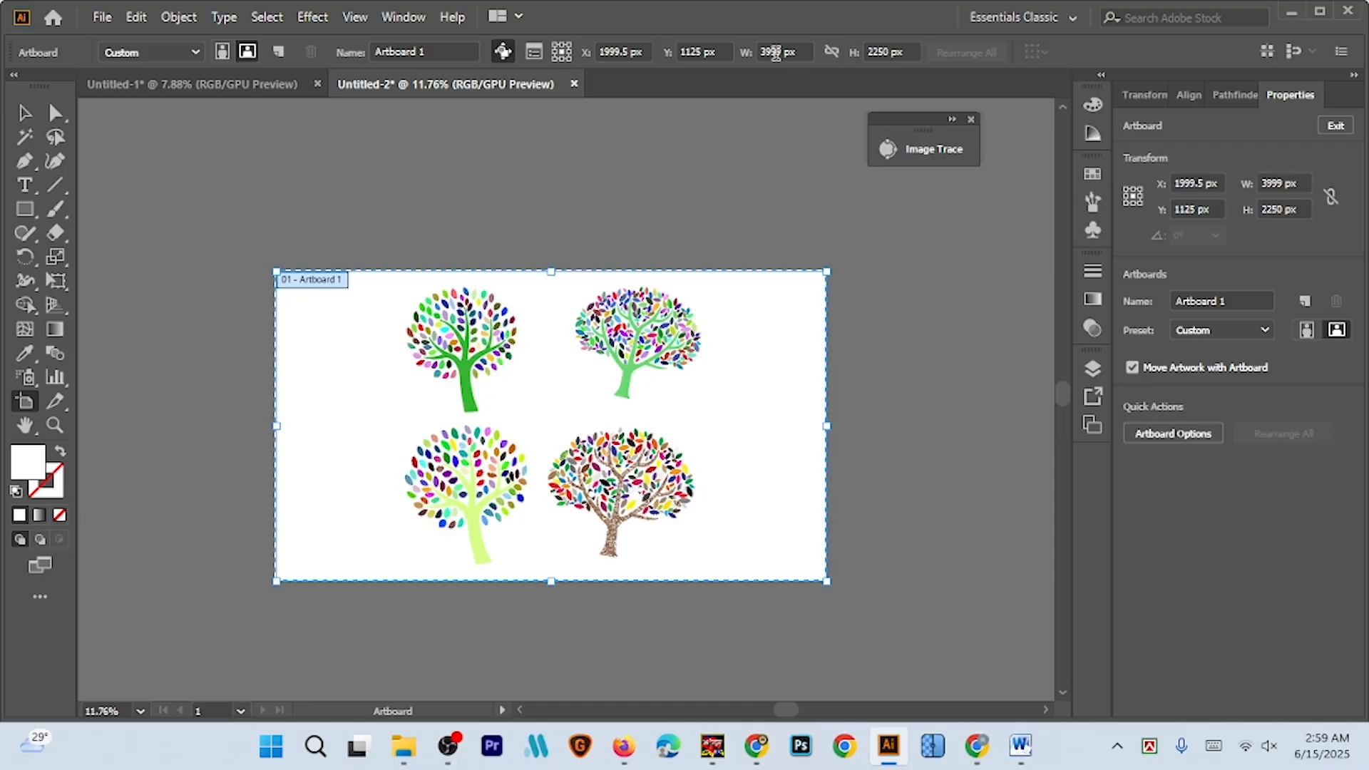
click(800, 54)
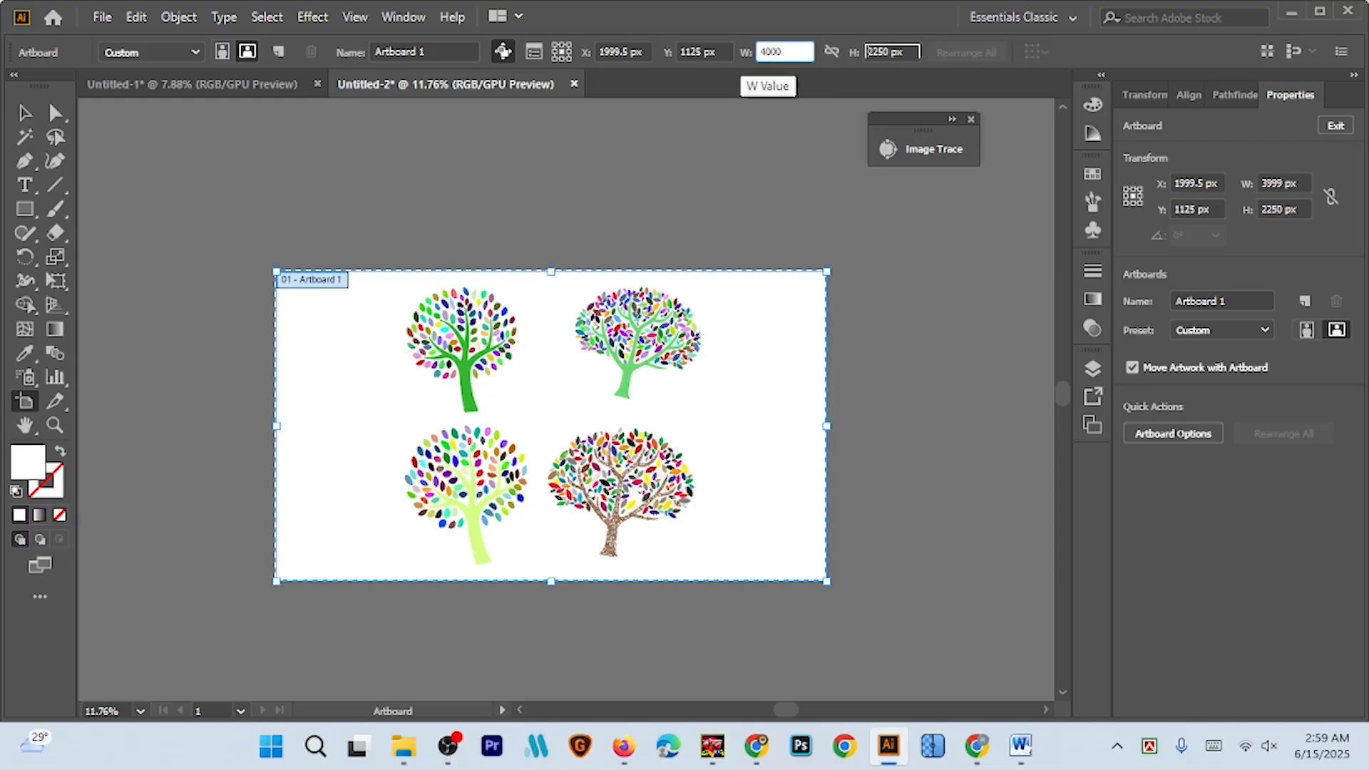
key(Tab)
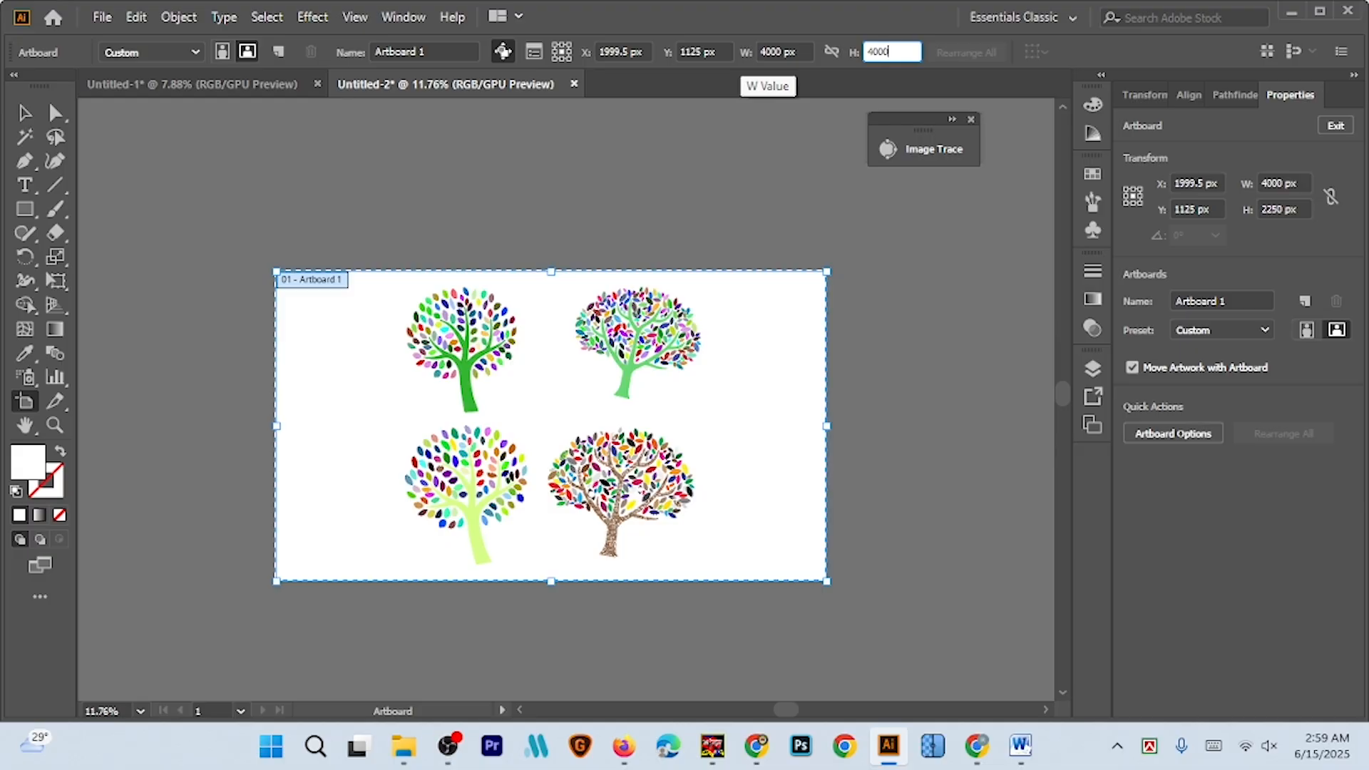
text(4000)
key(Return)
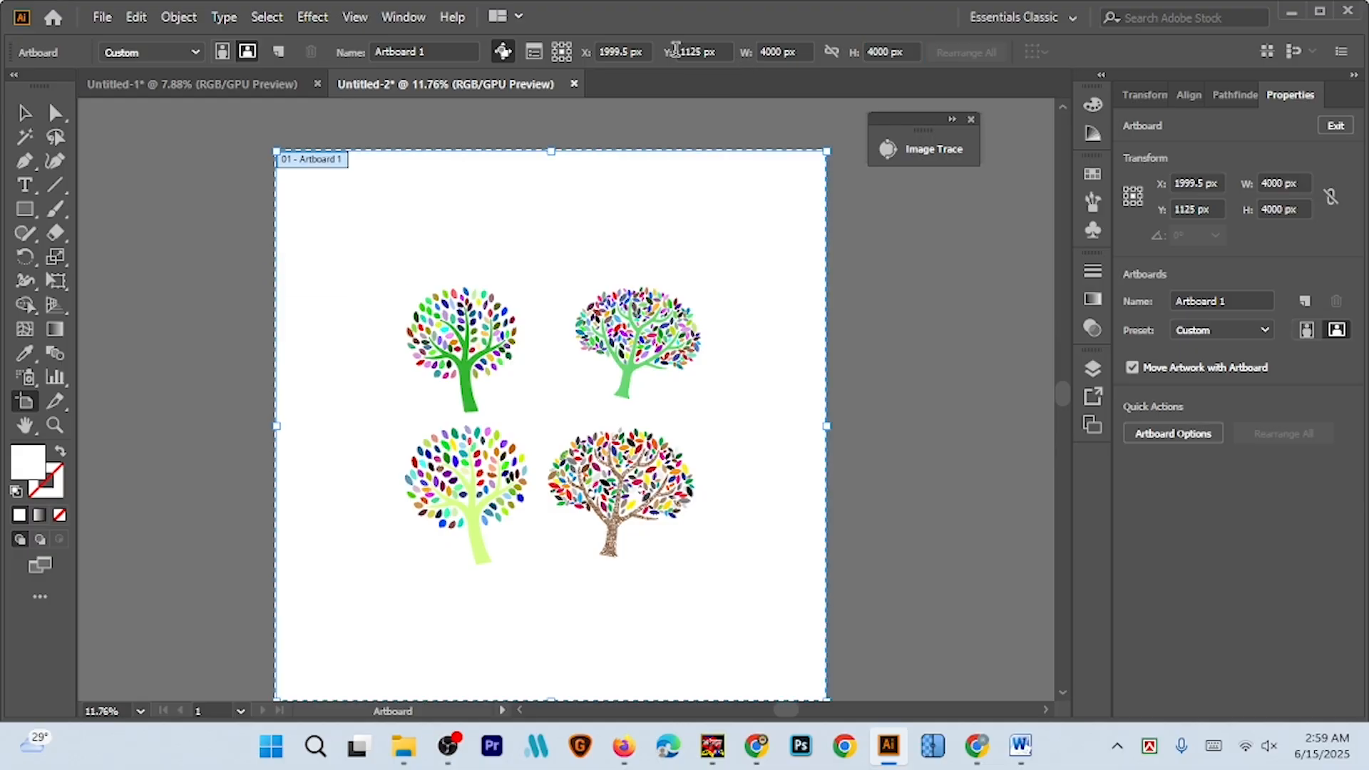
click(23, 114)
Enlarge the four trees together to about 3771 px wide, centre them vertically on the artboard, and deselect them
scroll(763, 524, down, 2)
scroll(634, 460, down, 2)
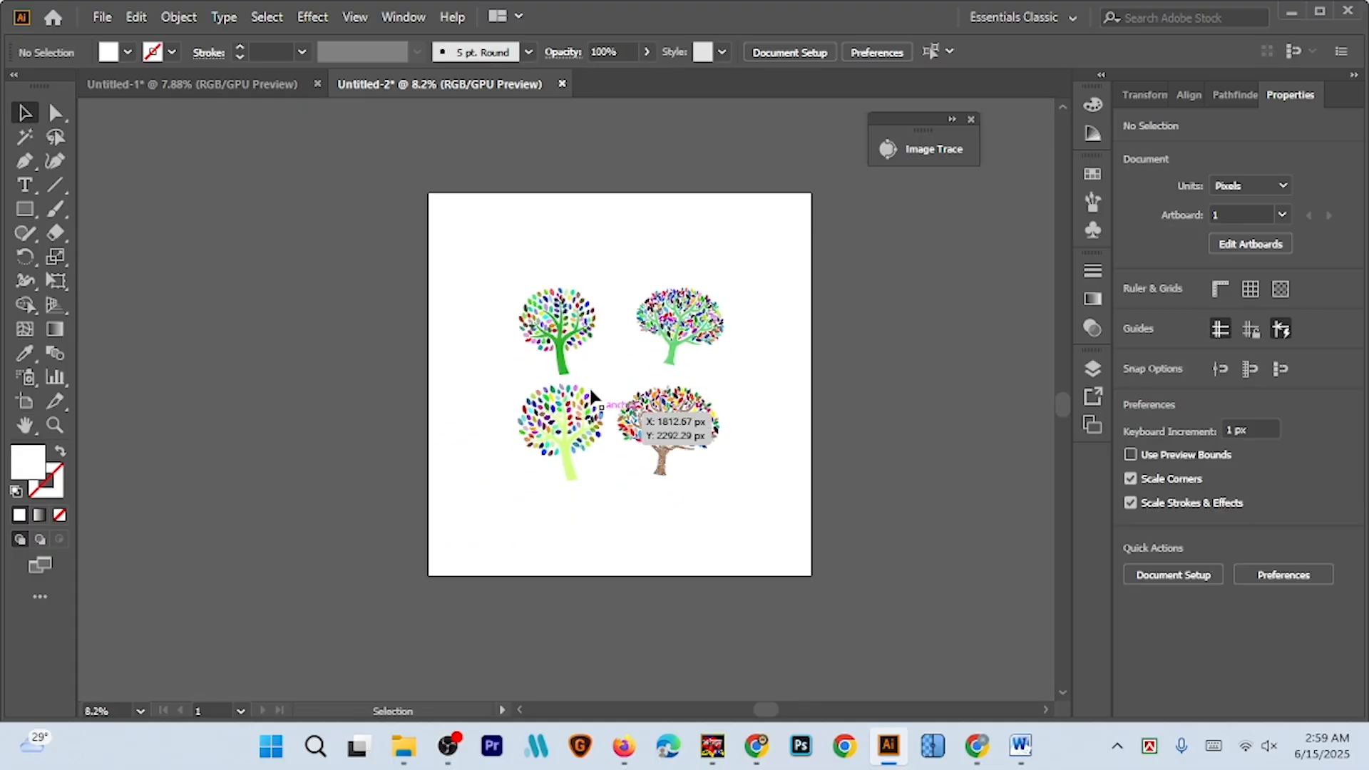
drag(506, 265, 801, 554)
click(856, 535)
scroll(853, 535, right, 3)
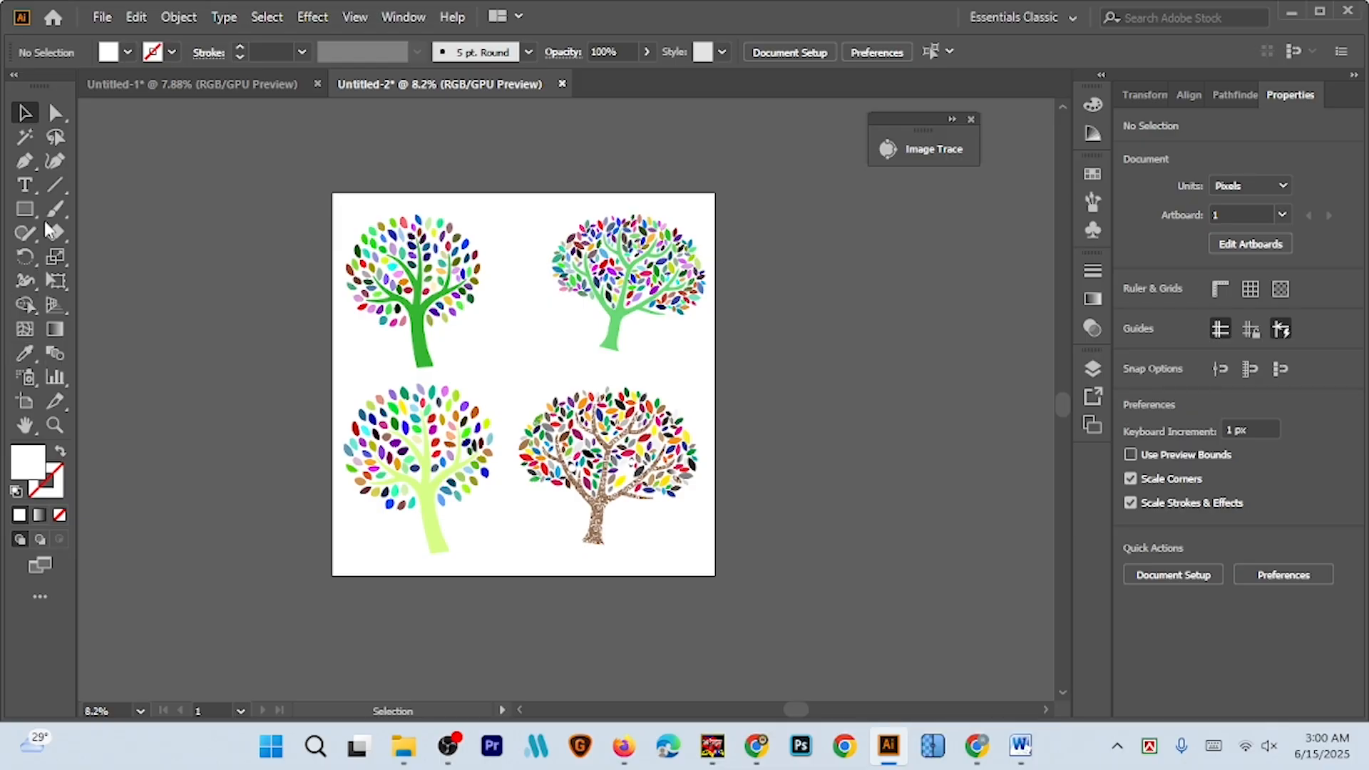
Create a 4000 × 4000 px white rectangle and centre it horizontally and vertically on the artboard
click(26, 211)
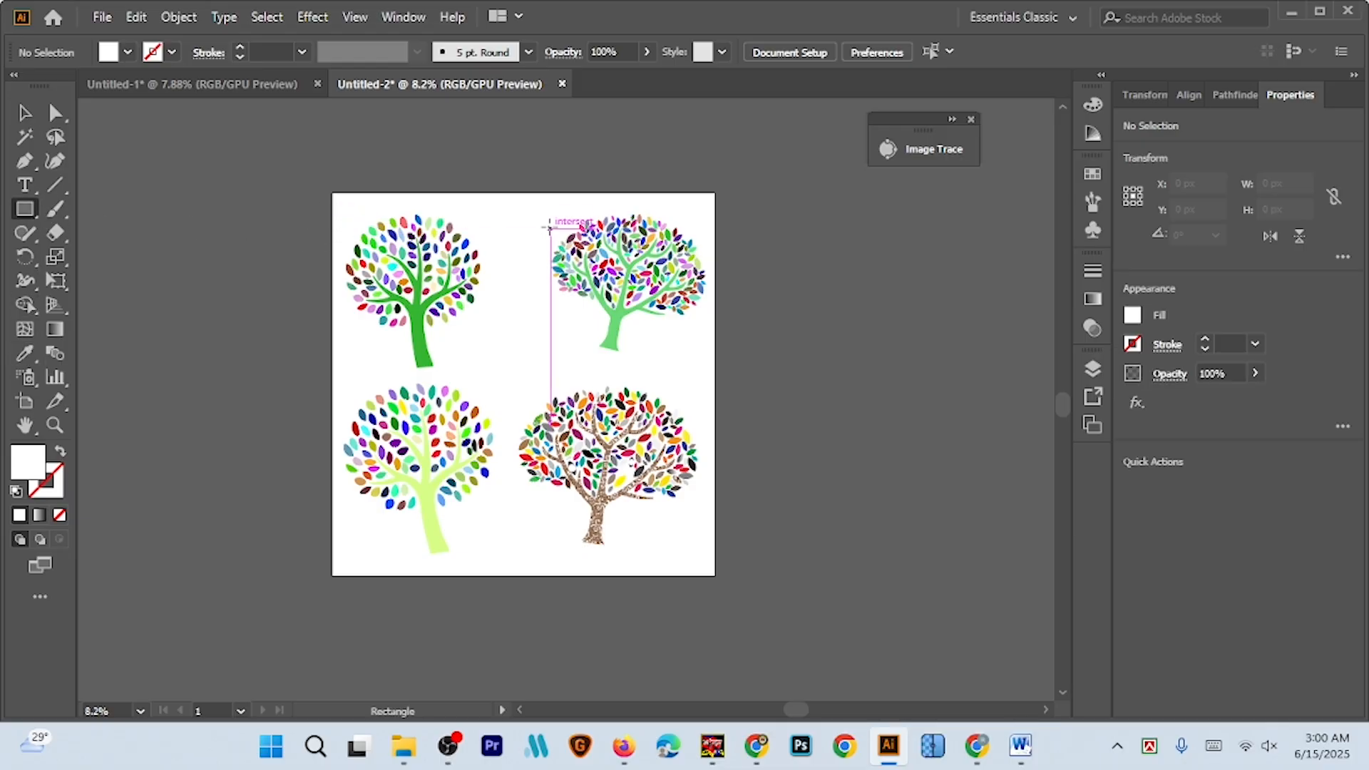
click(501, 167)
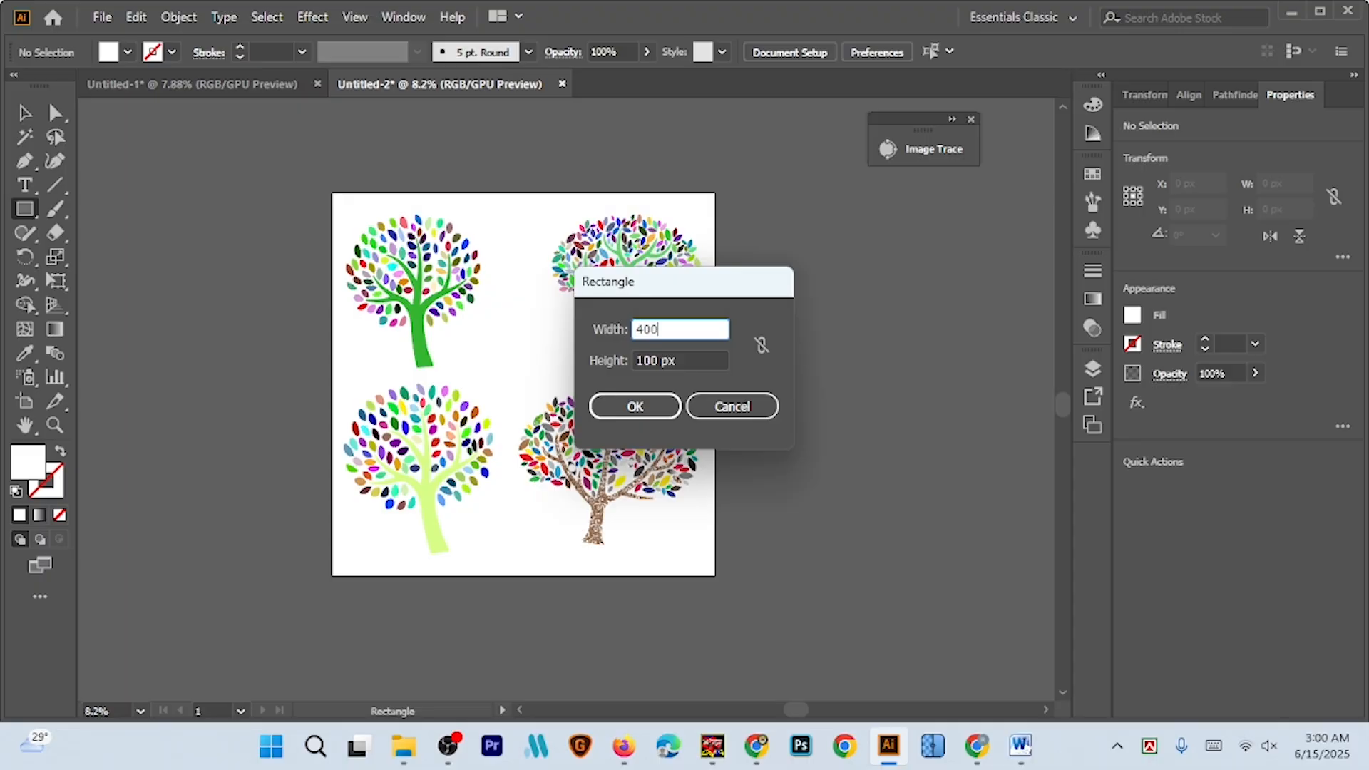
click(686, 363)
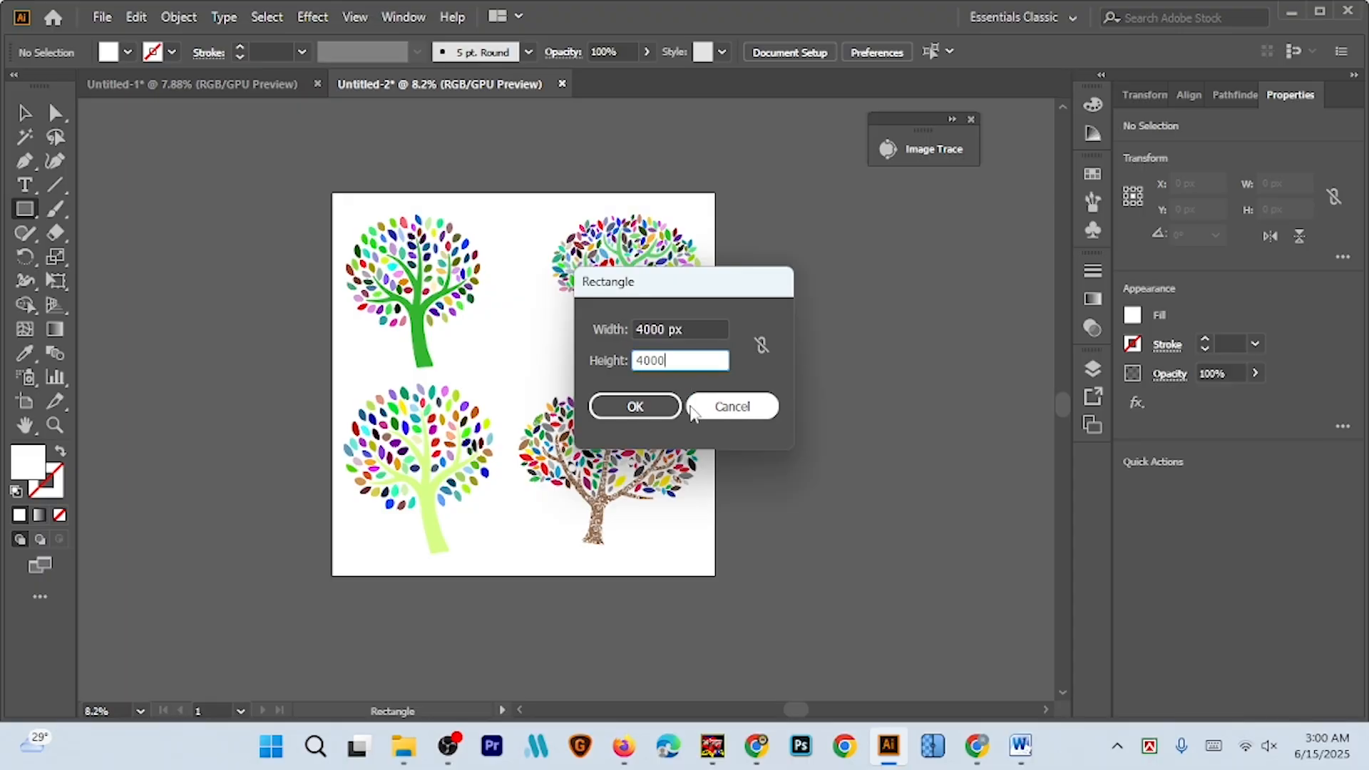
click(635, 407)
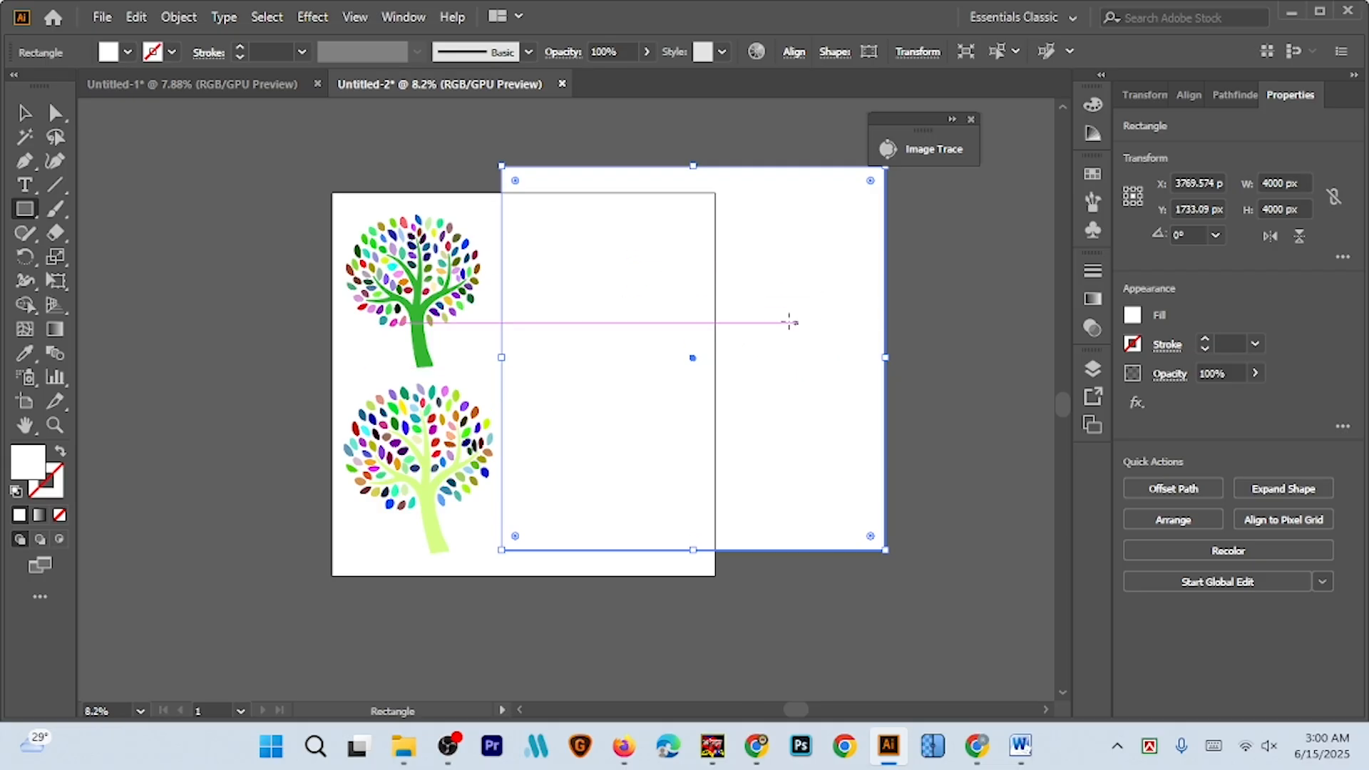
key(v)
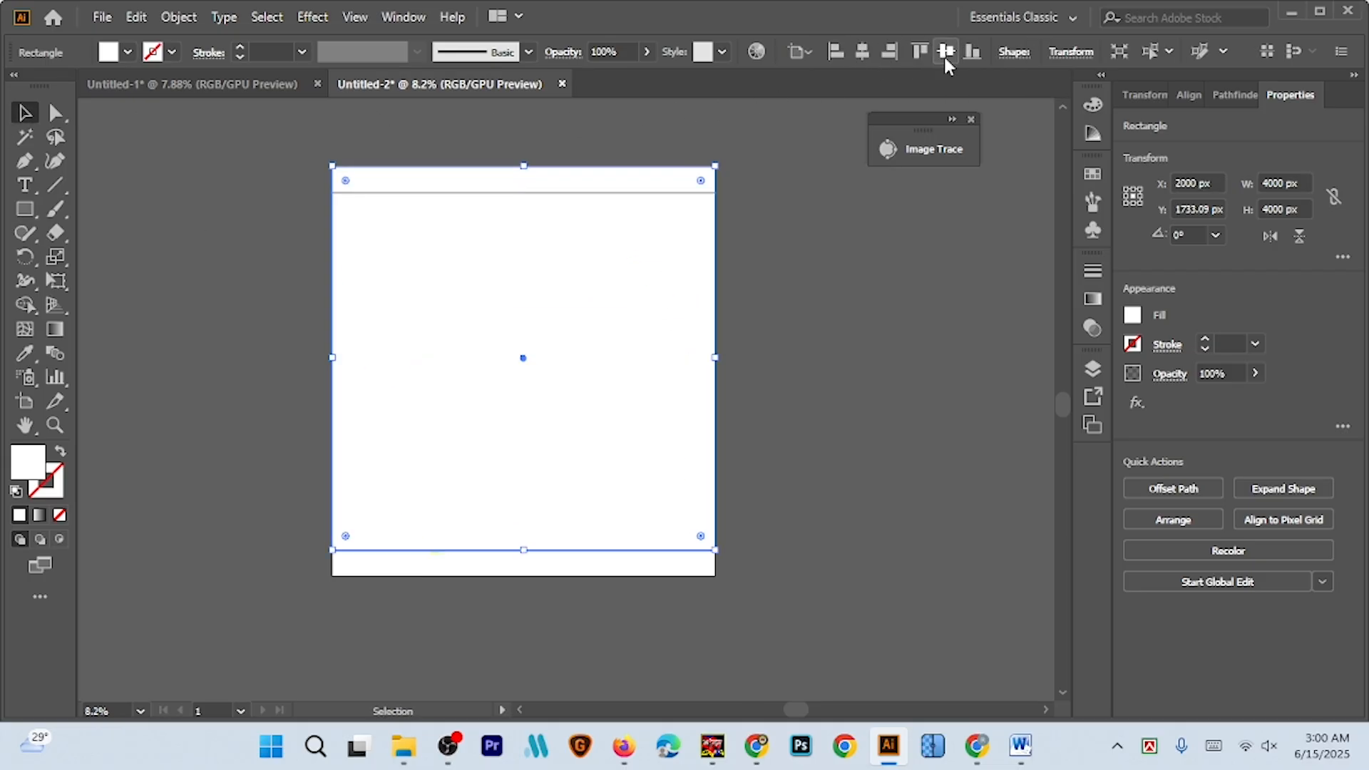
click(945, 54)
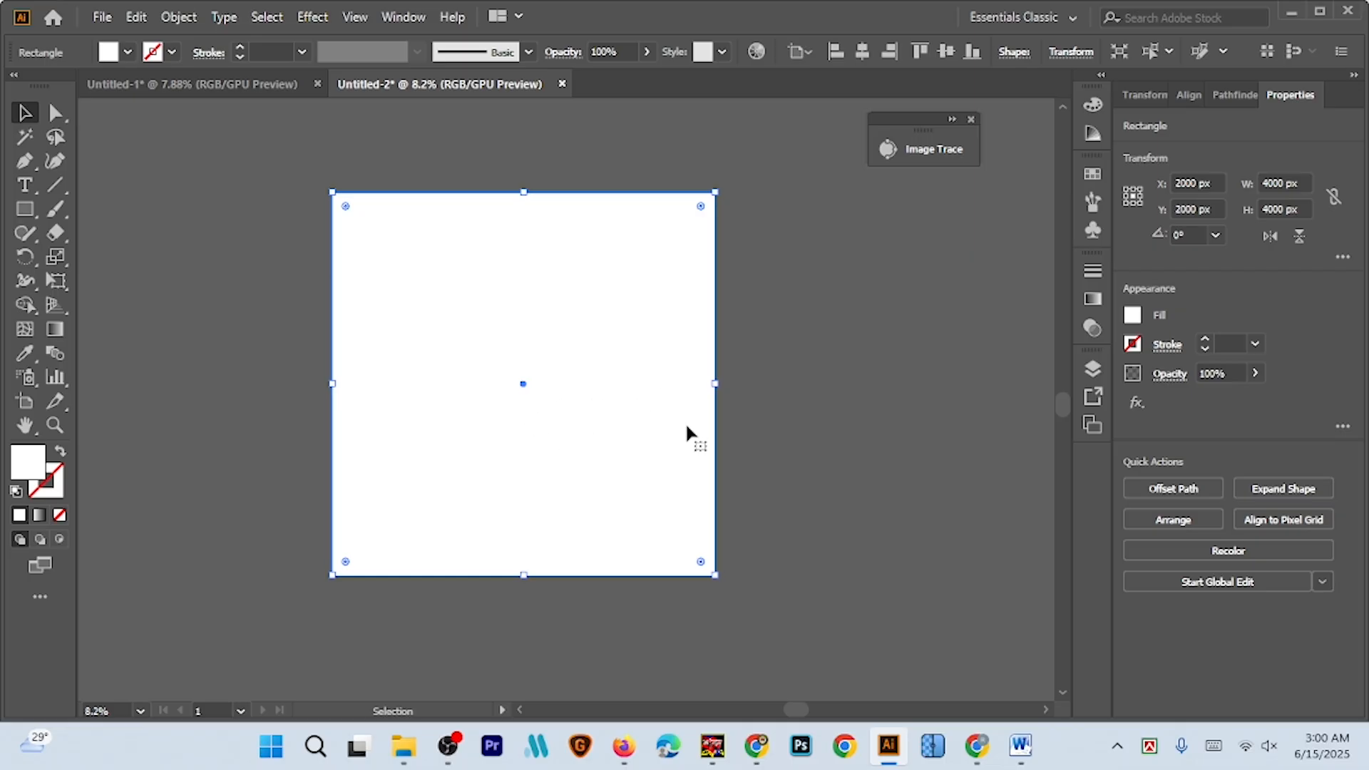
Send the white rectangle behind the four trees and lock it
key(a)
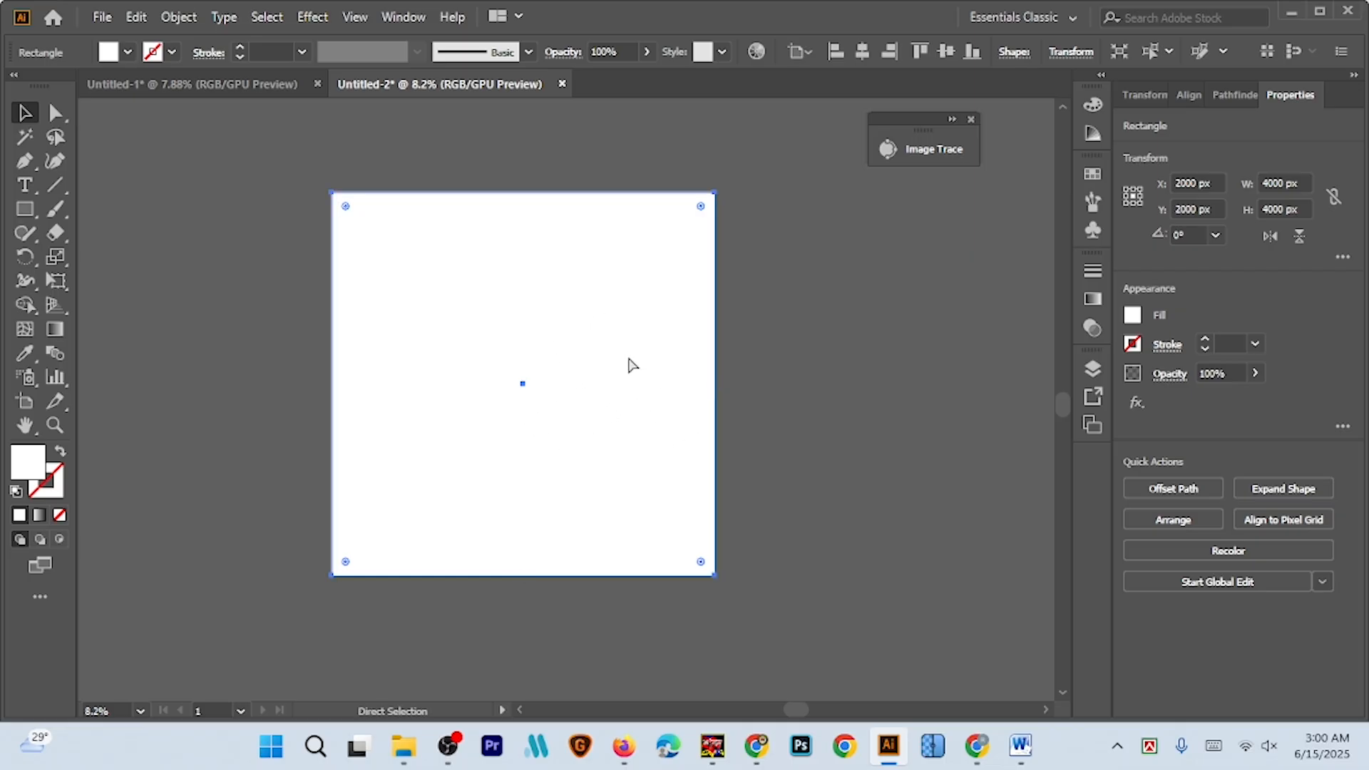
key(ctrl+shift+[)
key(ctrl+2)
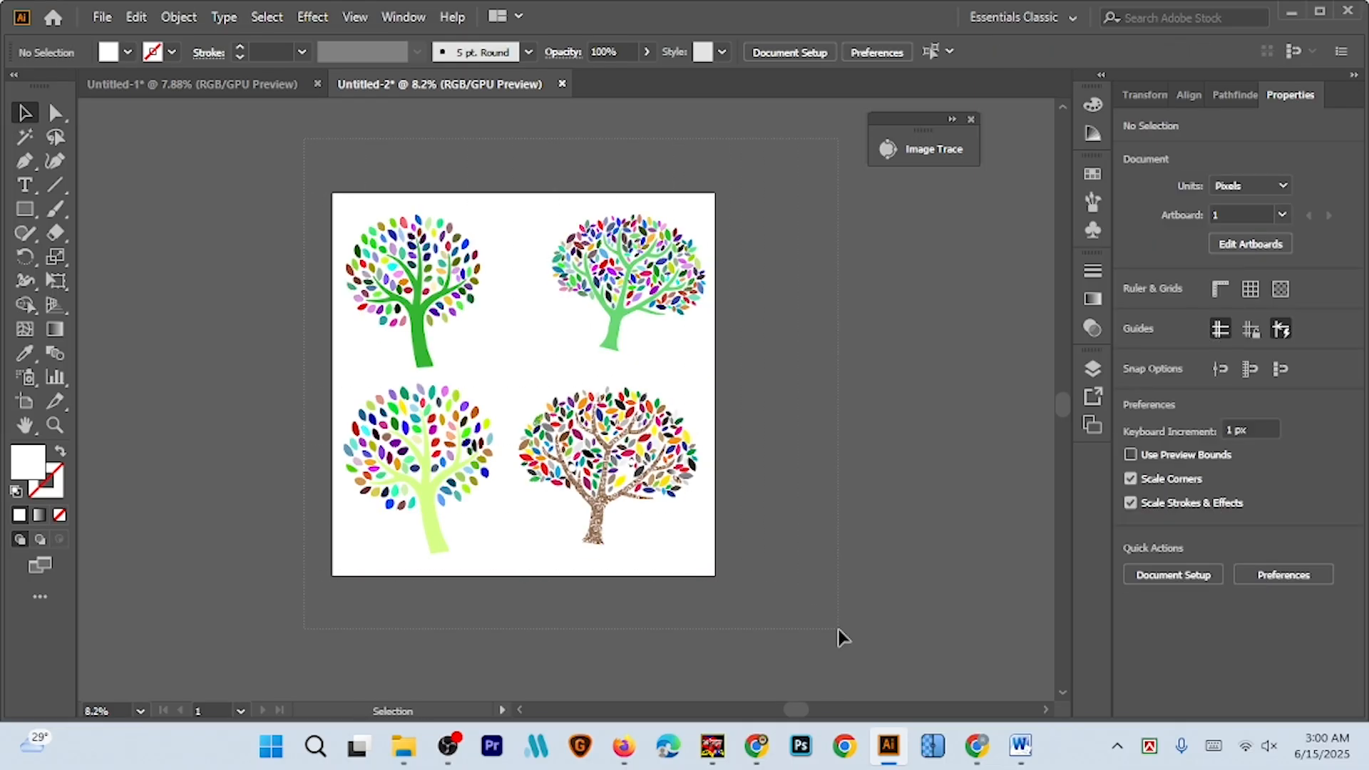
Select the four trees, unlock all locked objects, and clear the selection
key(ctrl+a)
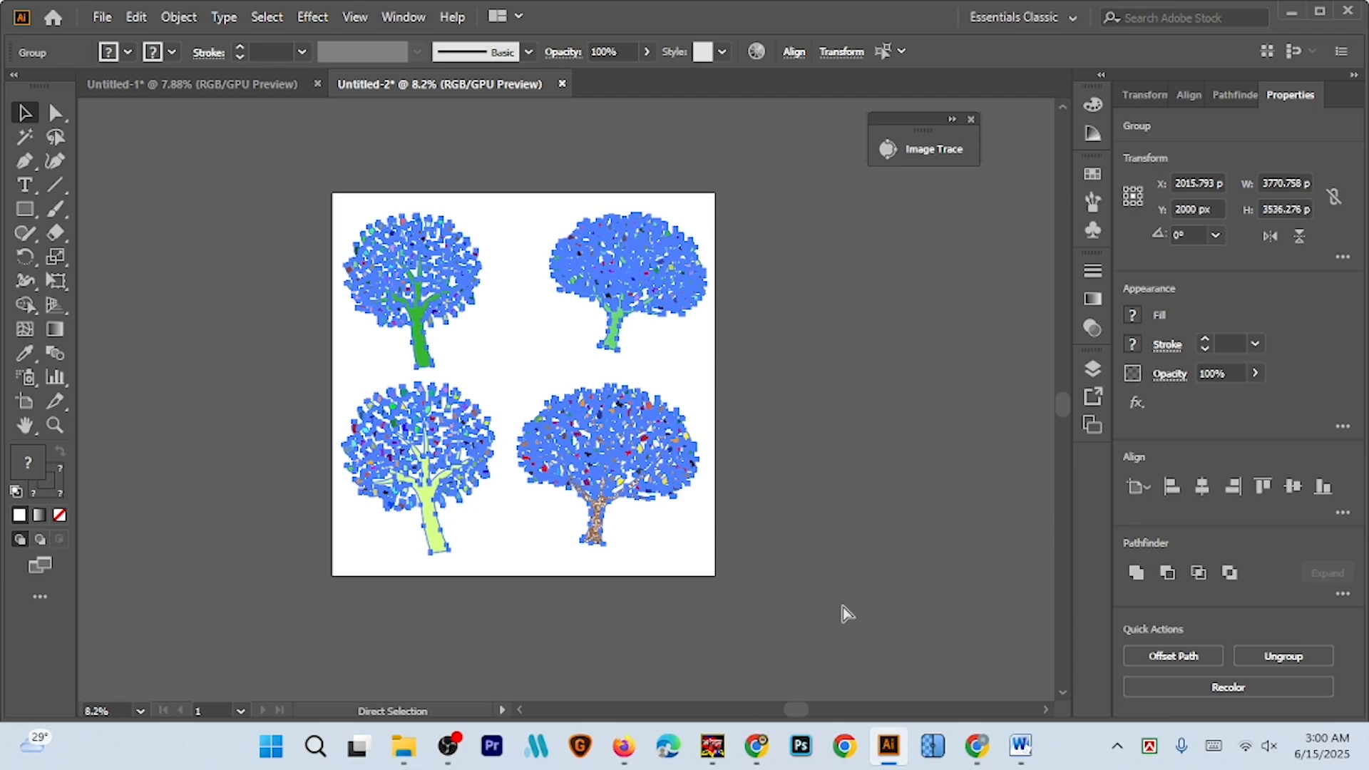
key(ctrl+alt+2)
click(839, 485)
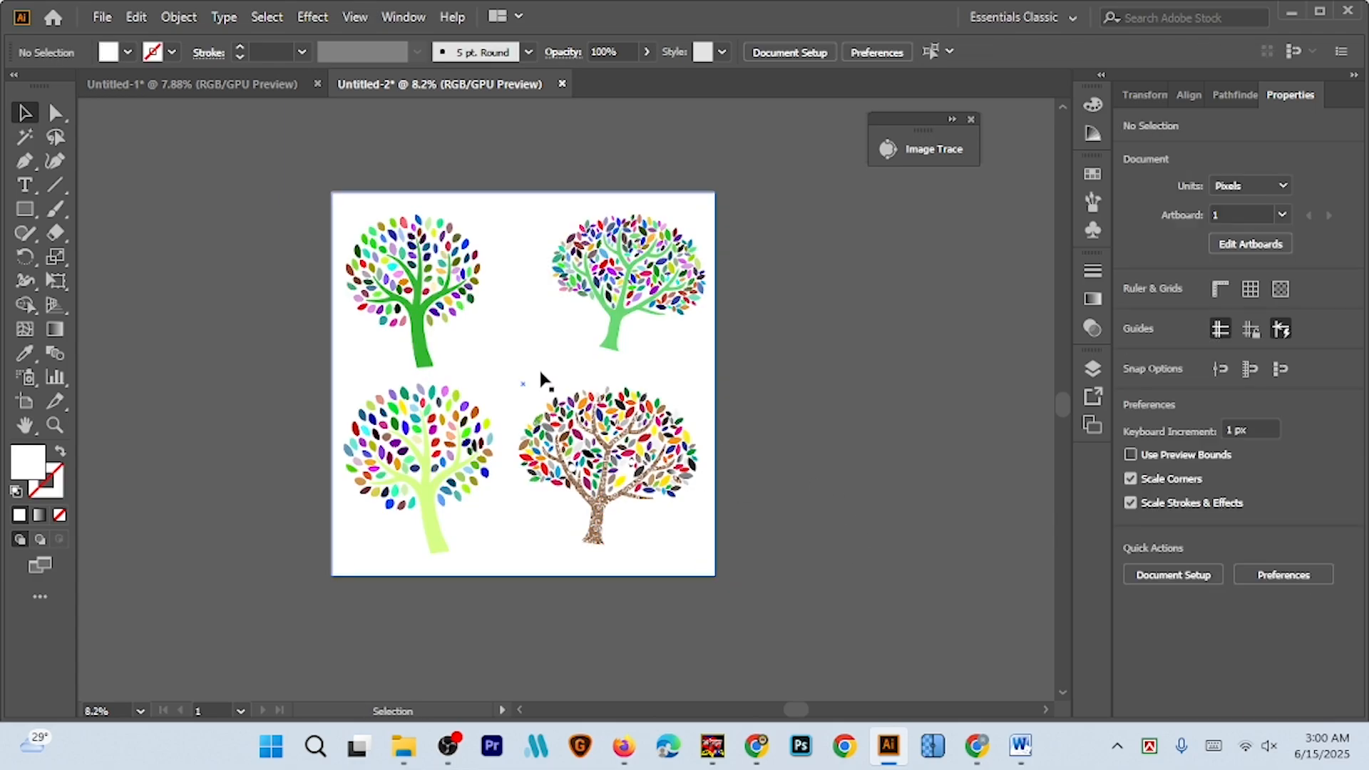
Try moving the white background rectangle up, undo the move, and deselect it
drag(542, 378, 594, 288)
key(ctrl+z)
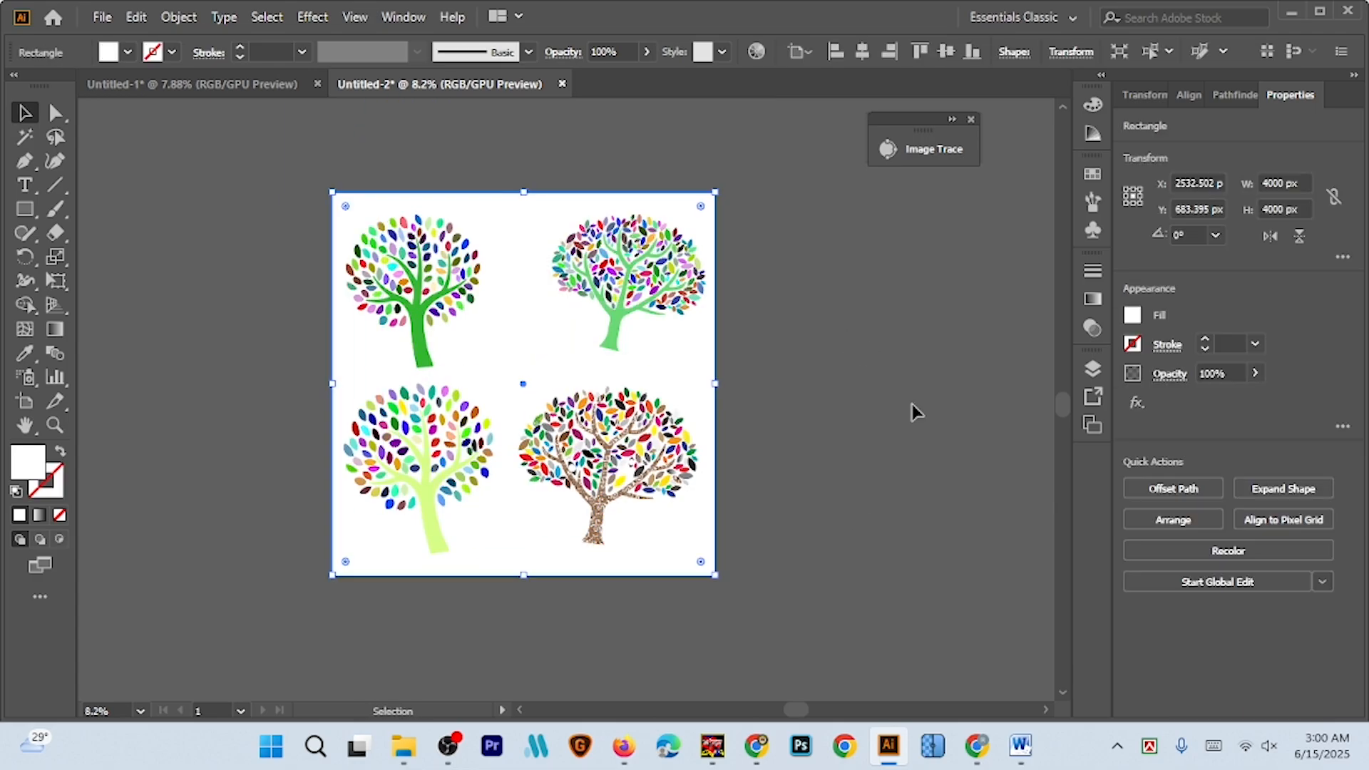
click(871, 422)
scroll(574, 355, left, 2)
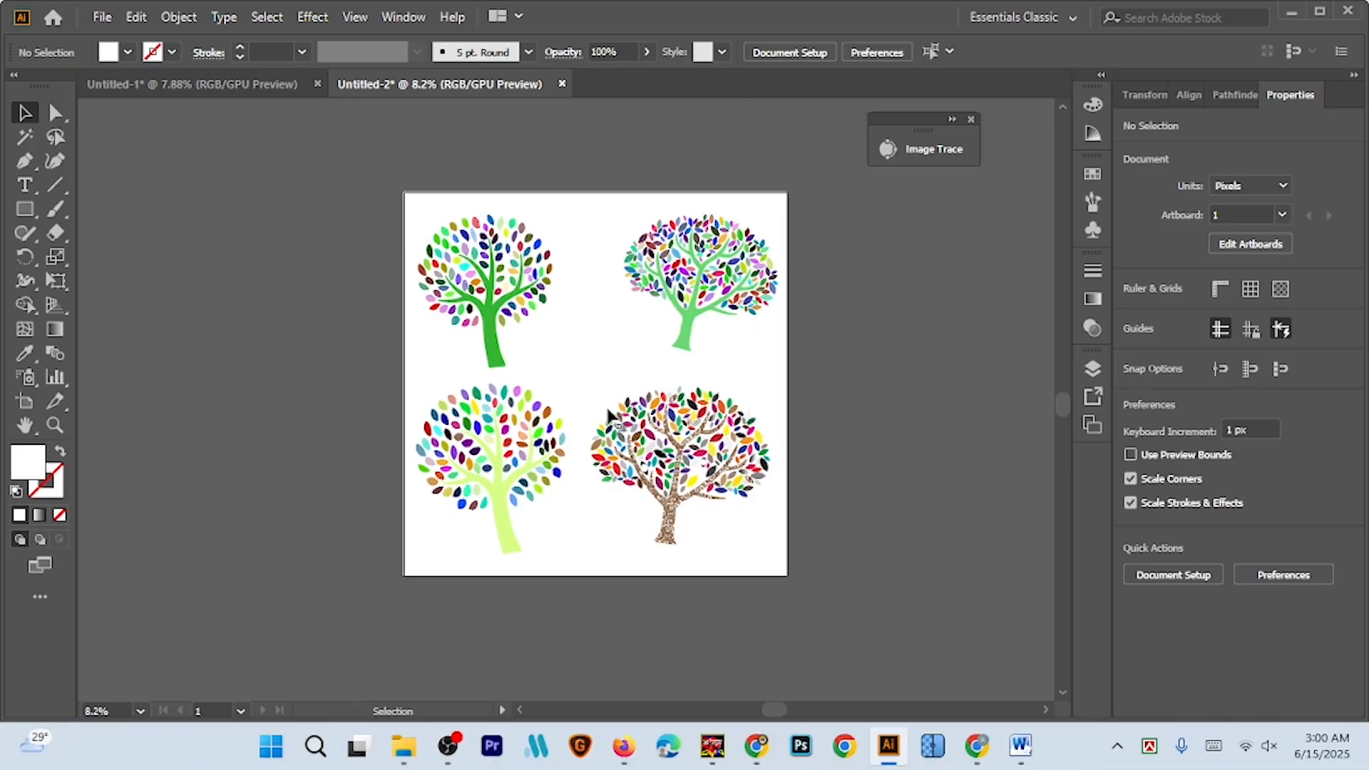
Try black, green and progressively lighter grey fills on the background rectangle, and set its fill back to white
click(575, 354)
click(128, 52)
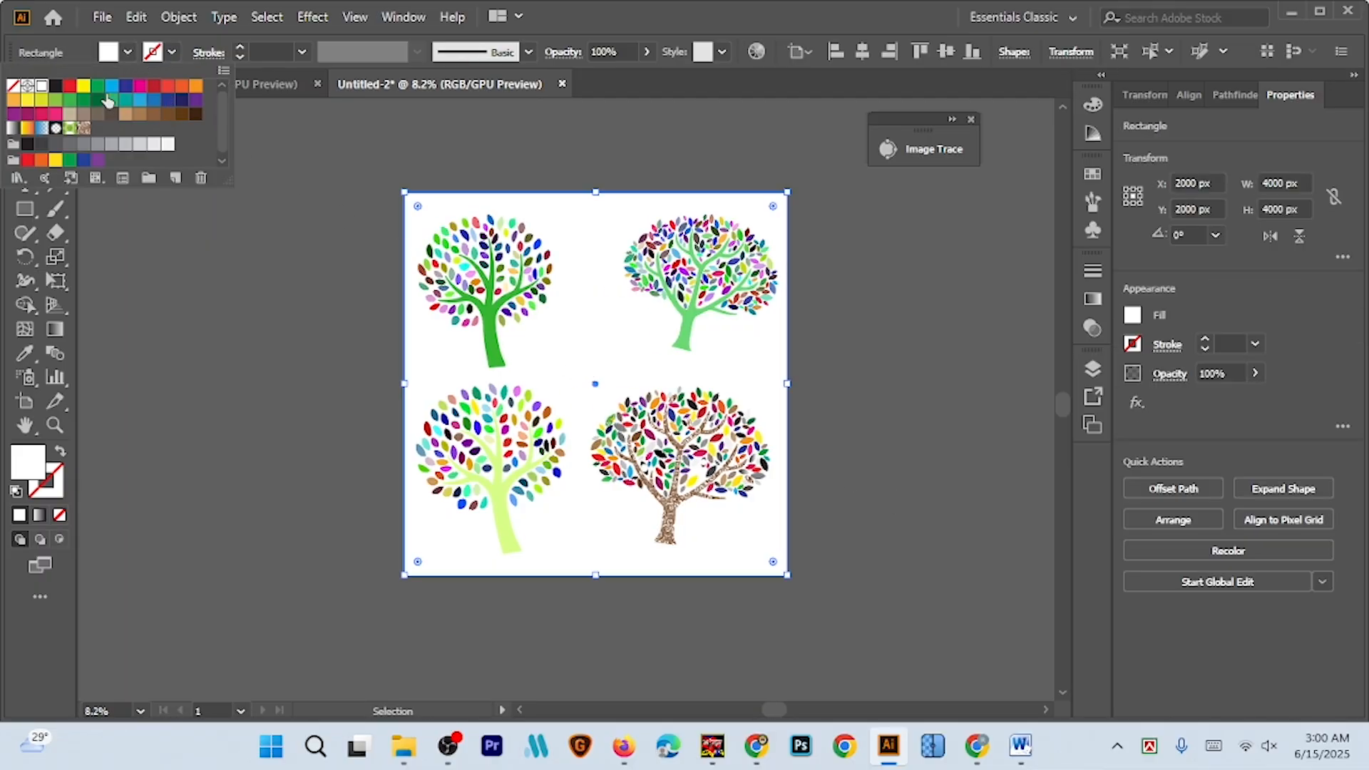
click(55, 87)
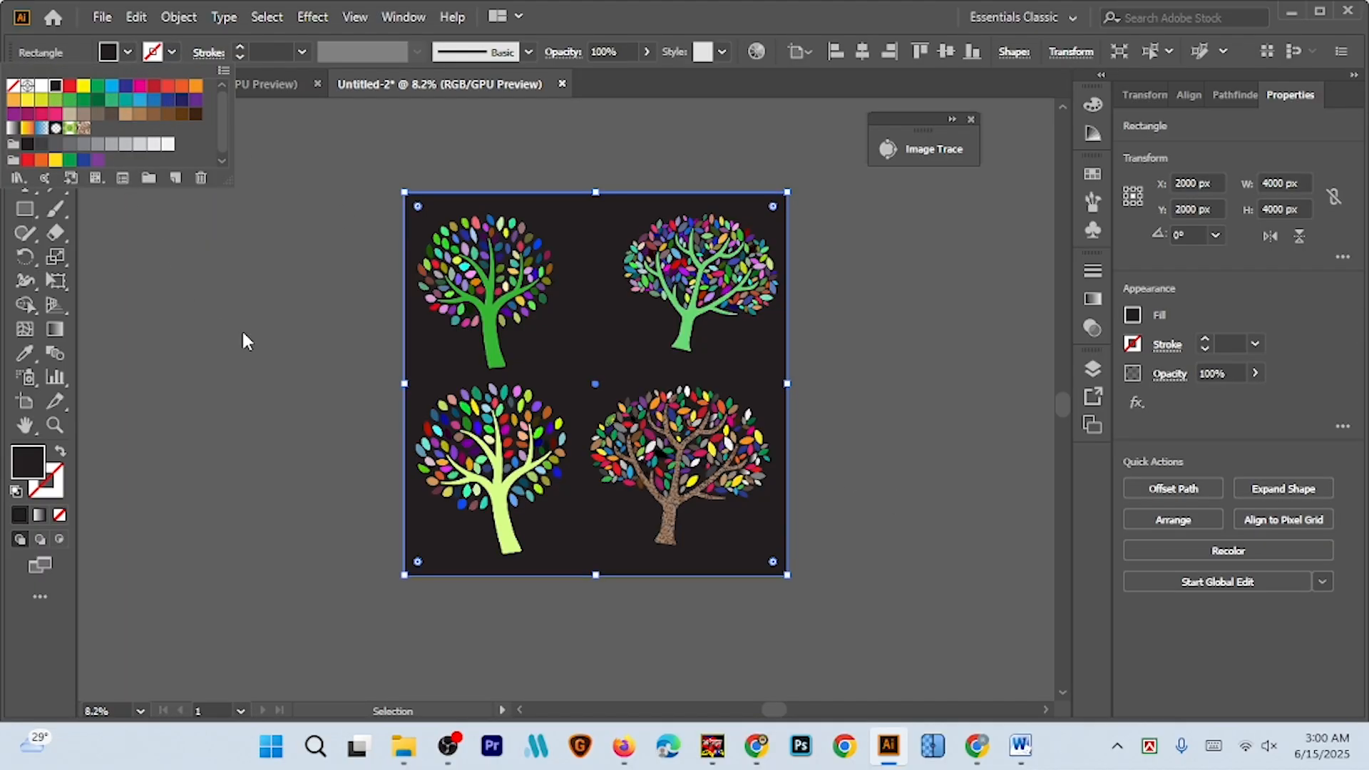
click(97, 100)
click(111, 100)
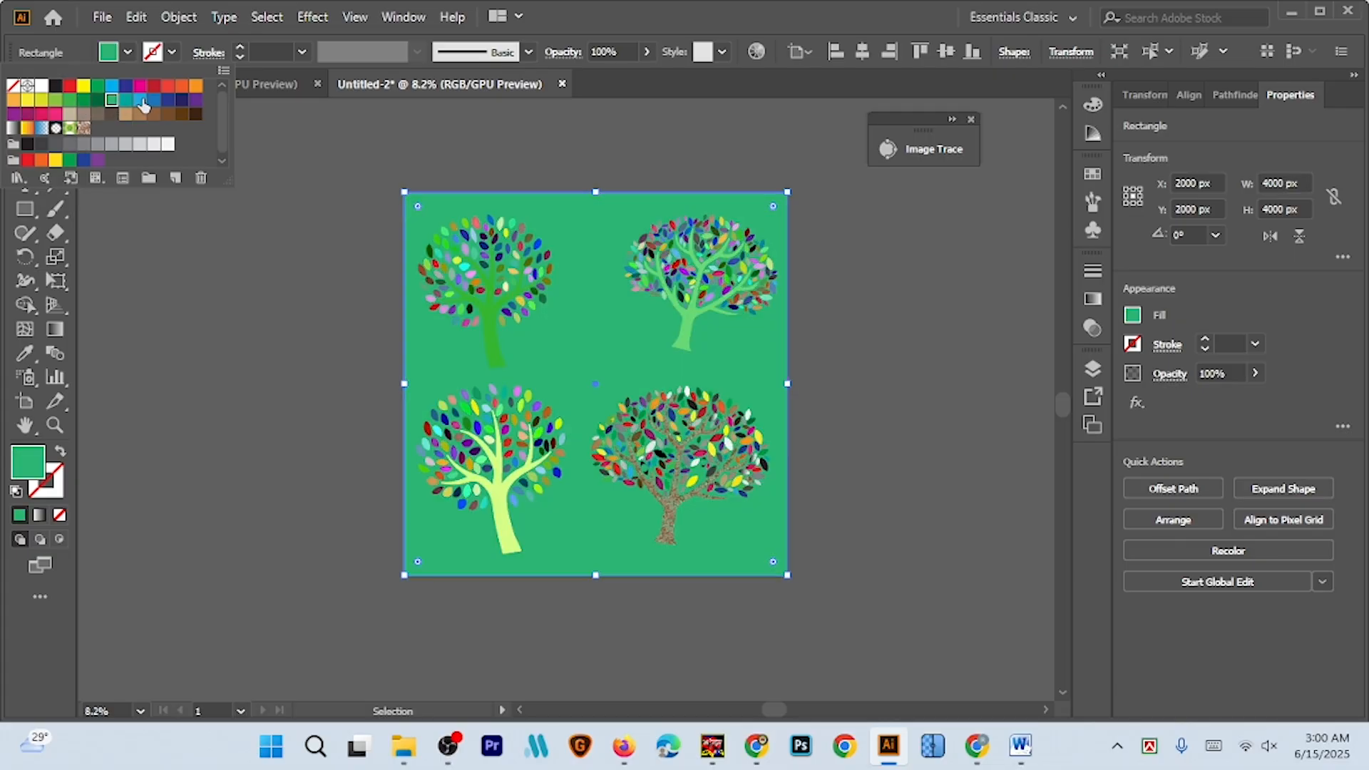
click(113, 145)
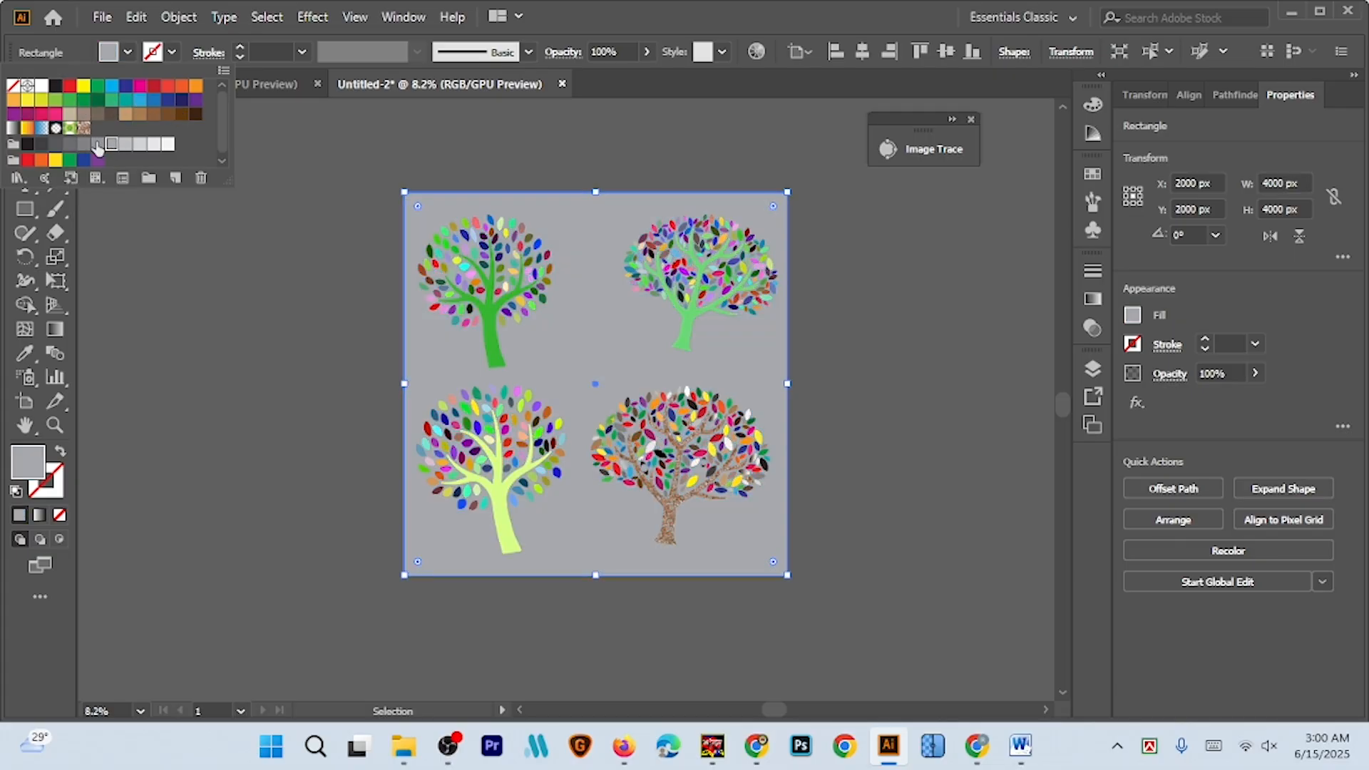
click(125, 145)
click(140, 145)
click(154, 145)
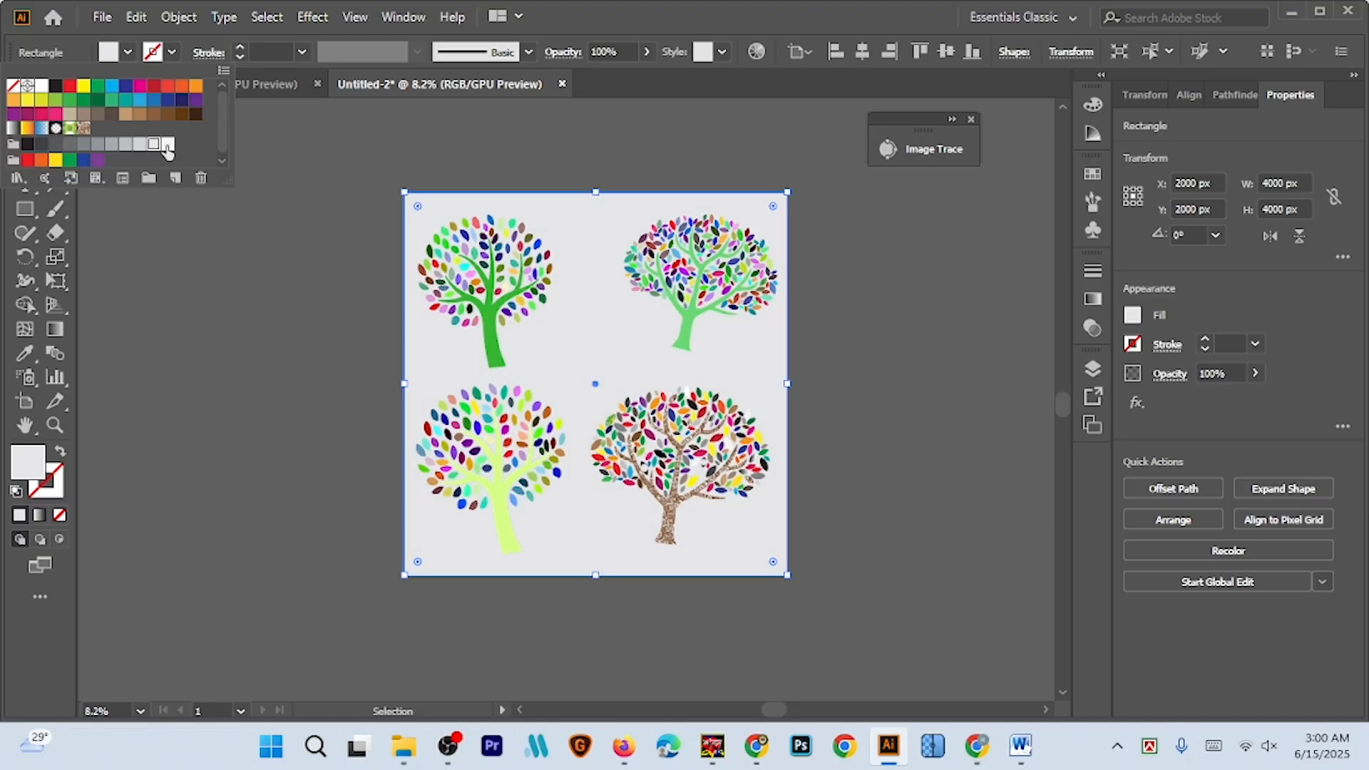
click(168, 145)
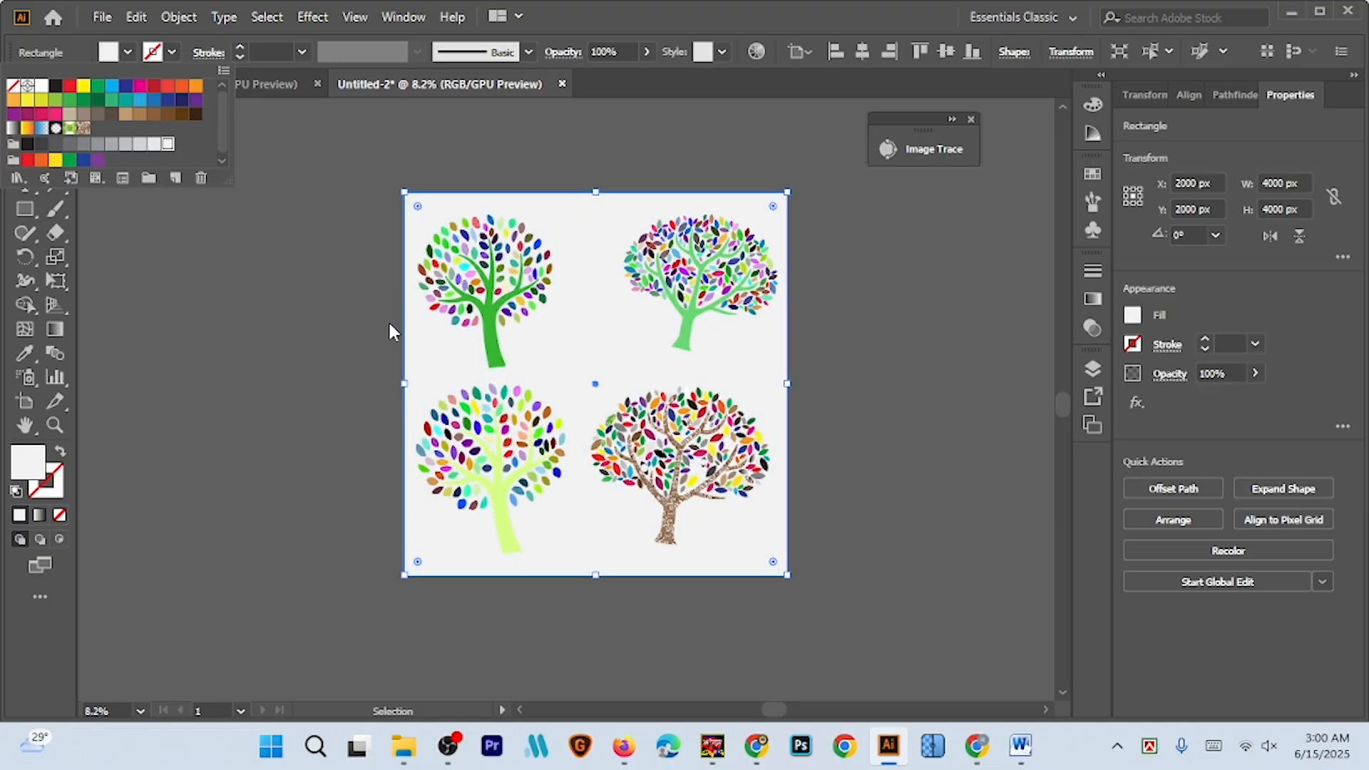
click(42, 87)
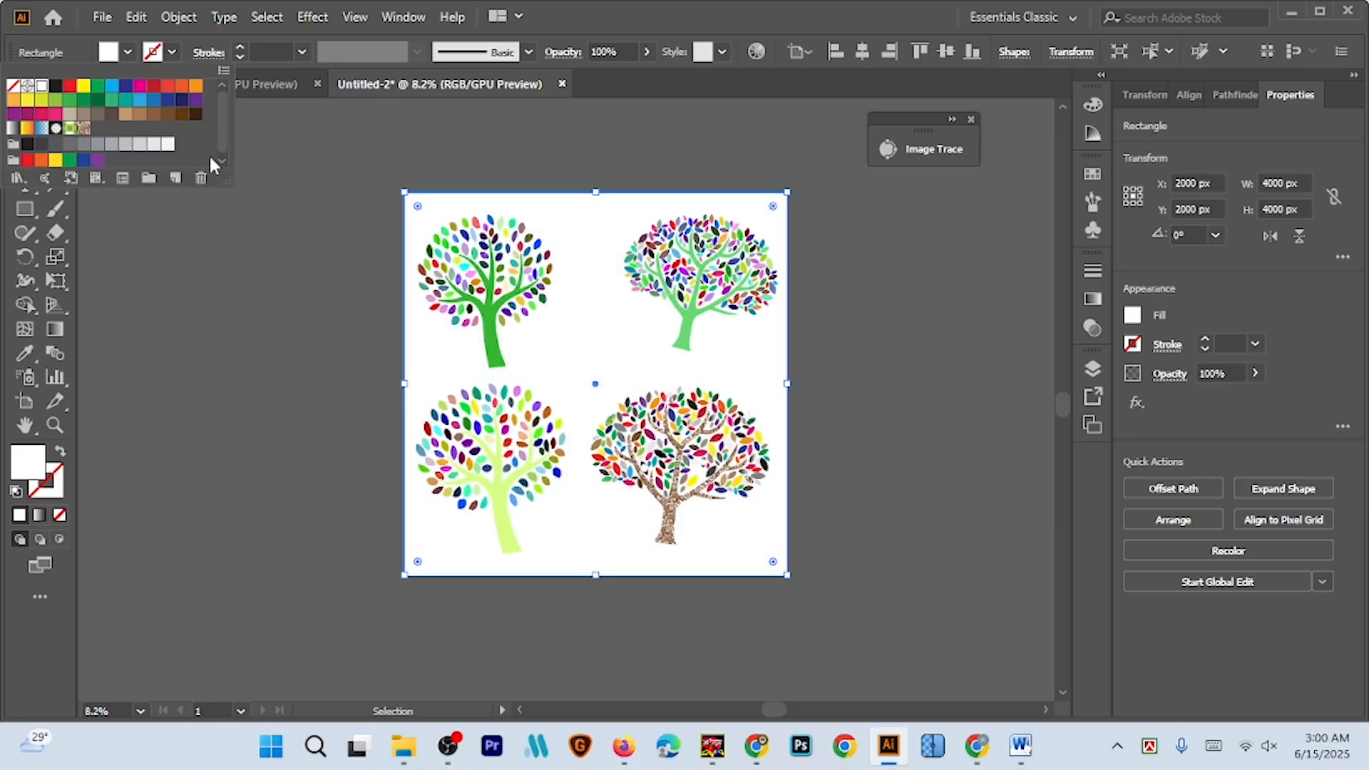
click(890, 347)
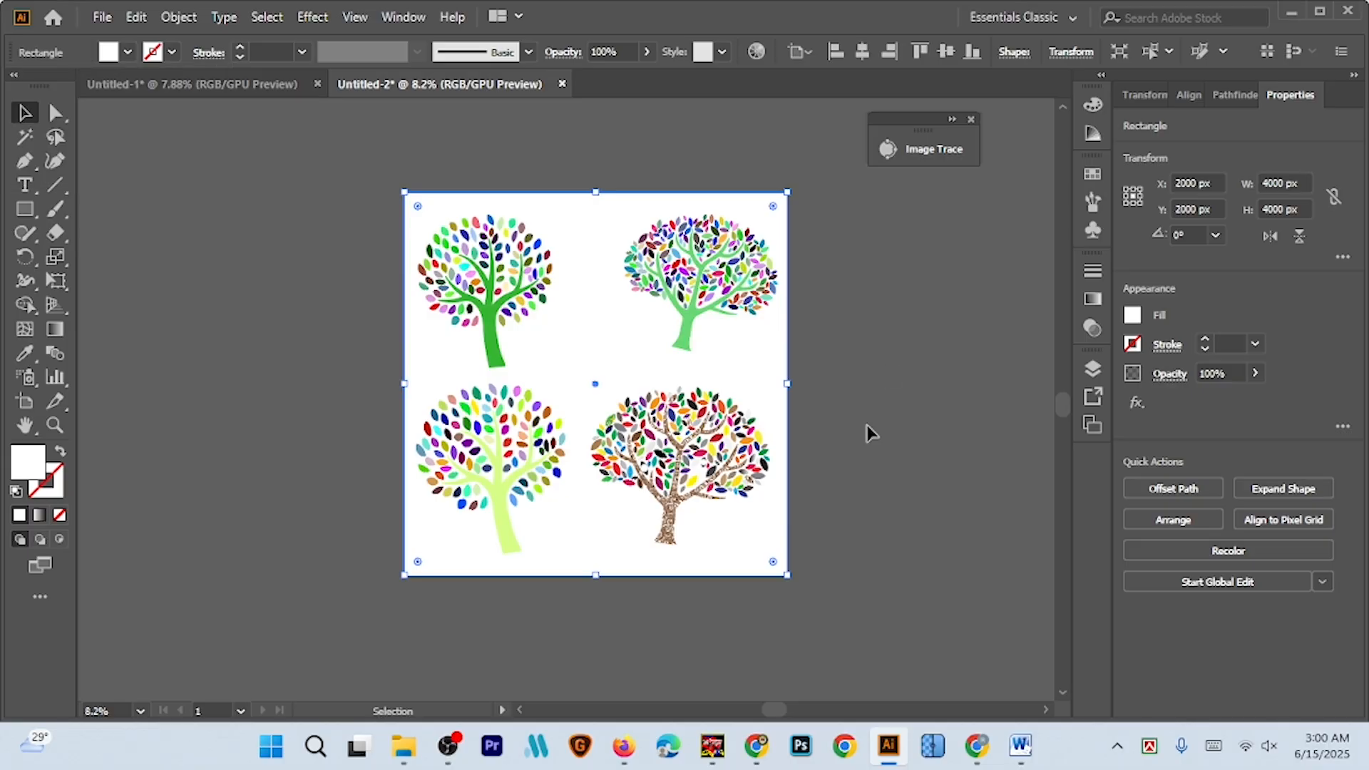
scroll(818, 497, up, 3)
scroll(851, 525, down, 2)
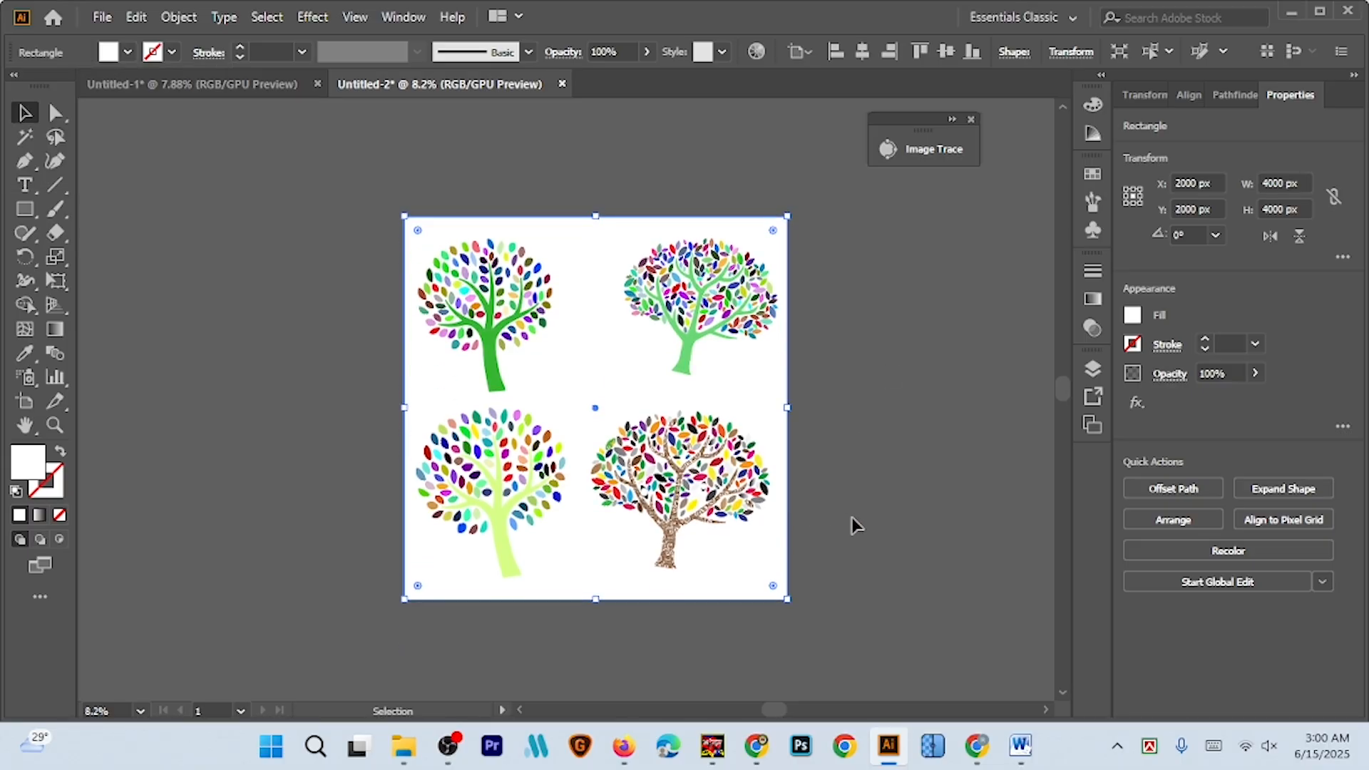
key(ctrl+space)
mouse_move(667, 463)
mouse_down()
mouse_move(791, 500)
mouse_move(669, 486)
mouse_up()
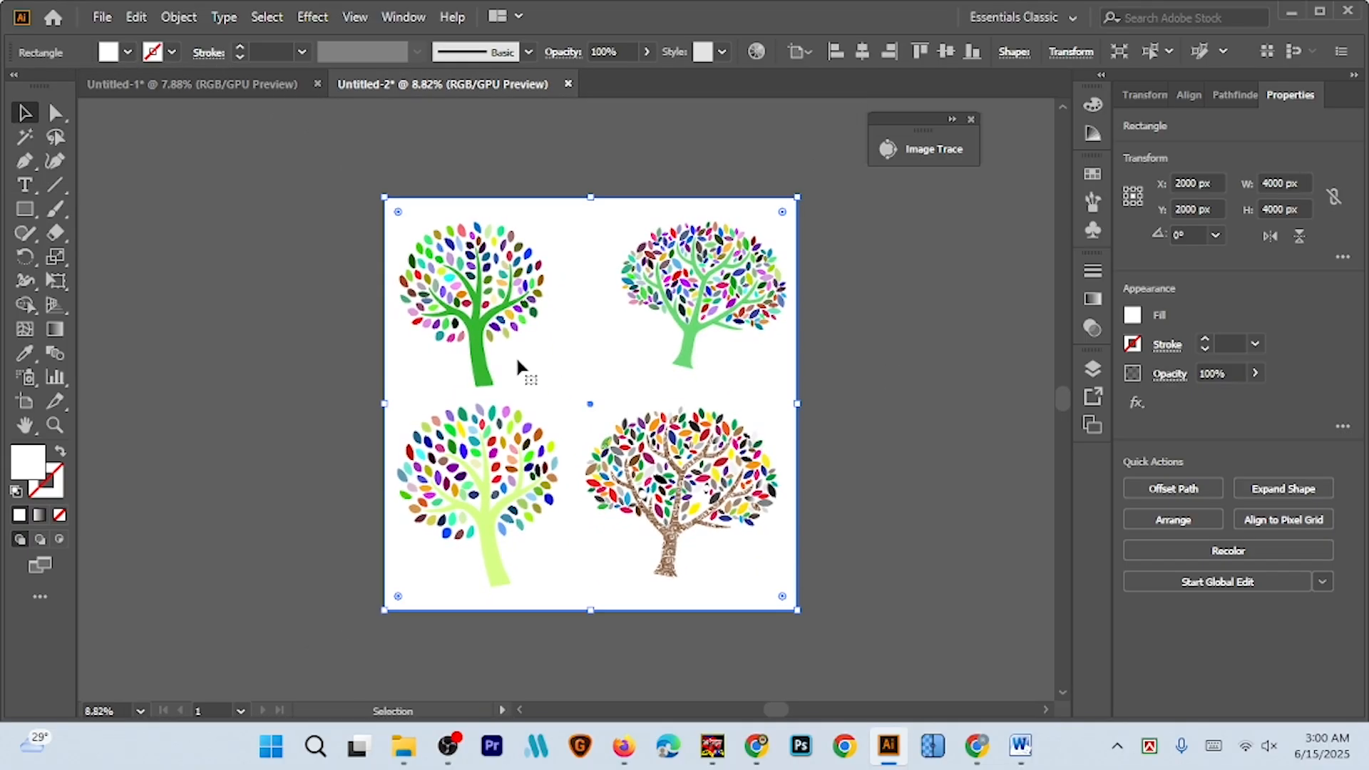
Reapply the white FFFFFF fill to the background rectangle and clear the selection
click(579, 197)
click(558, 238)
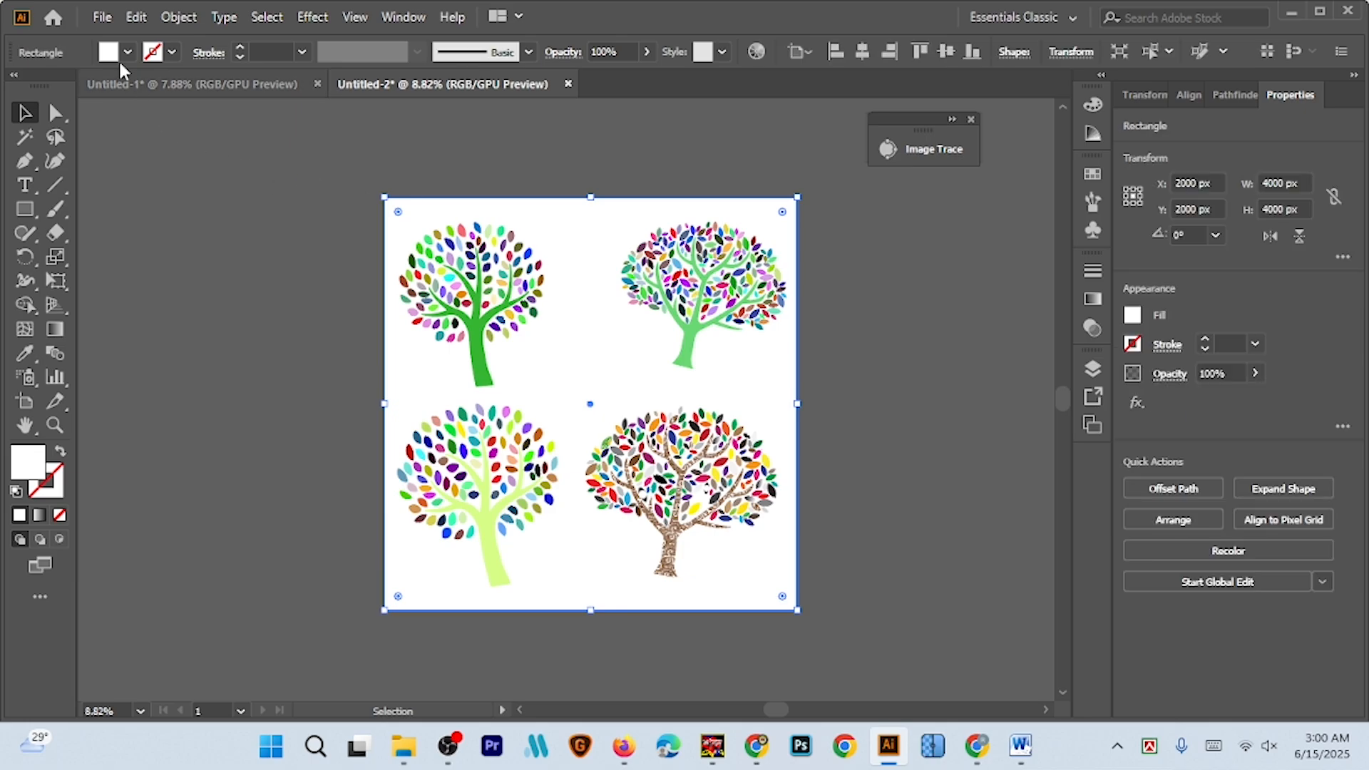
click(127, 52)
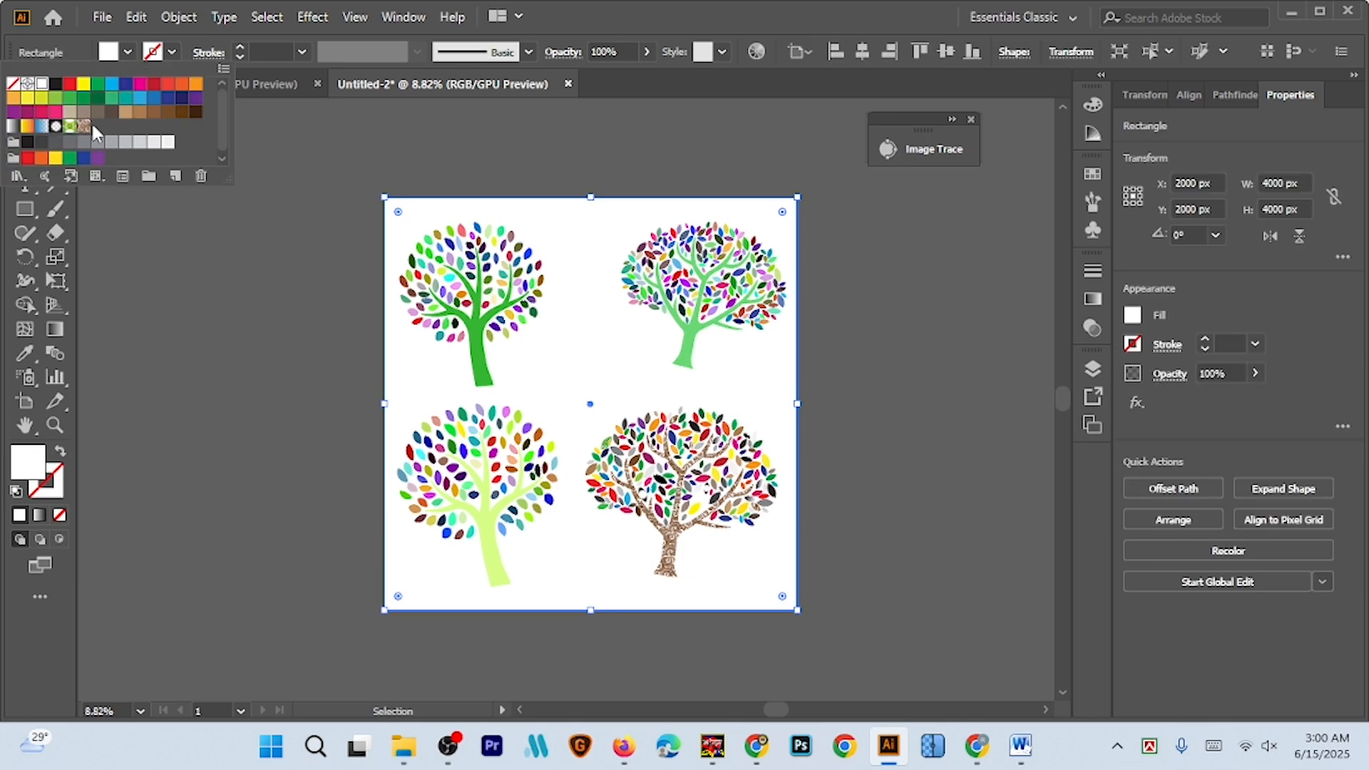
double_click(29, 469)
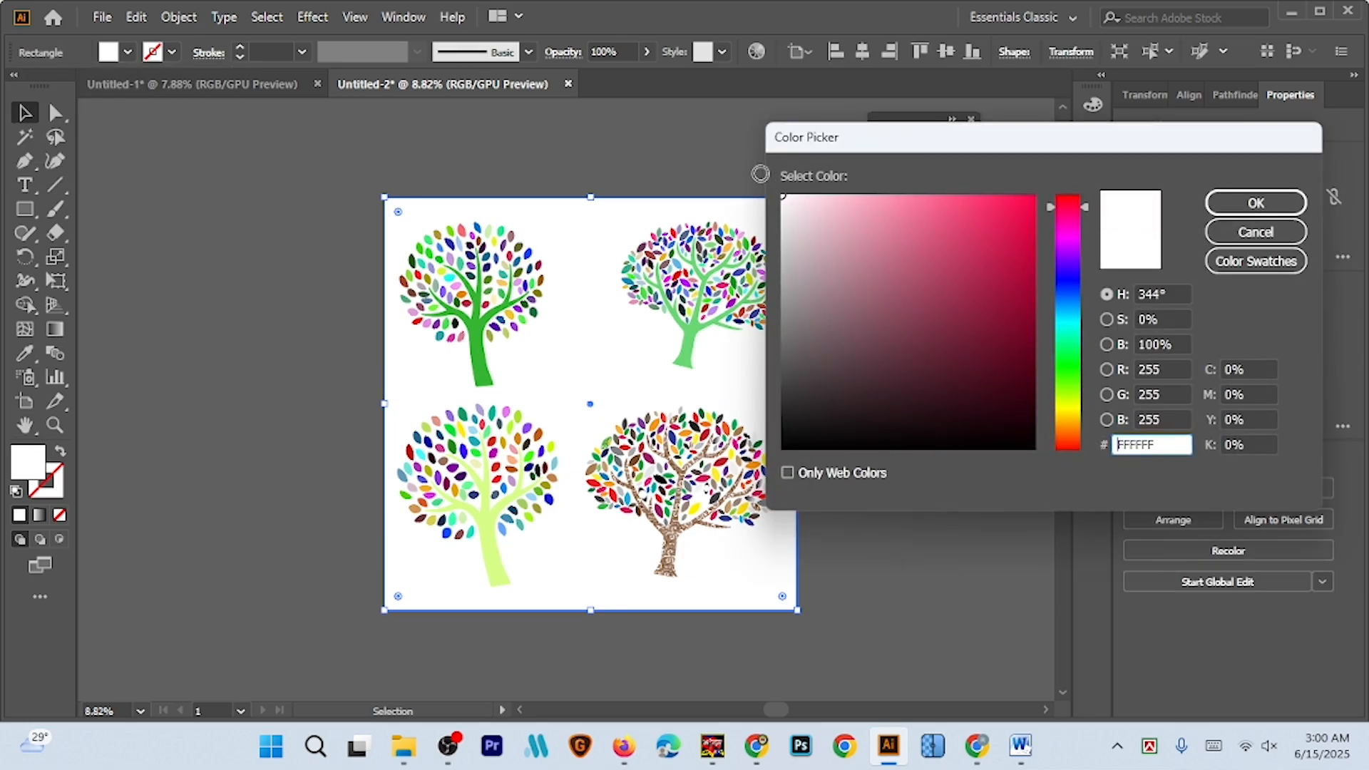
click(1255, 203)
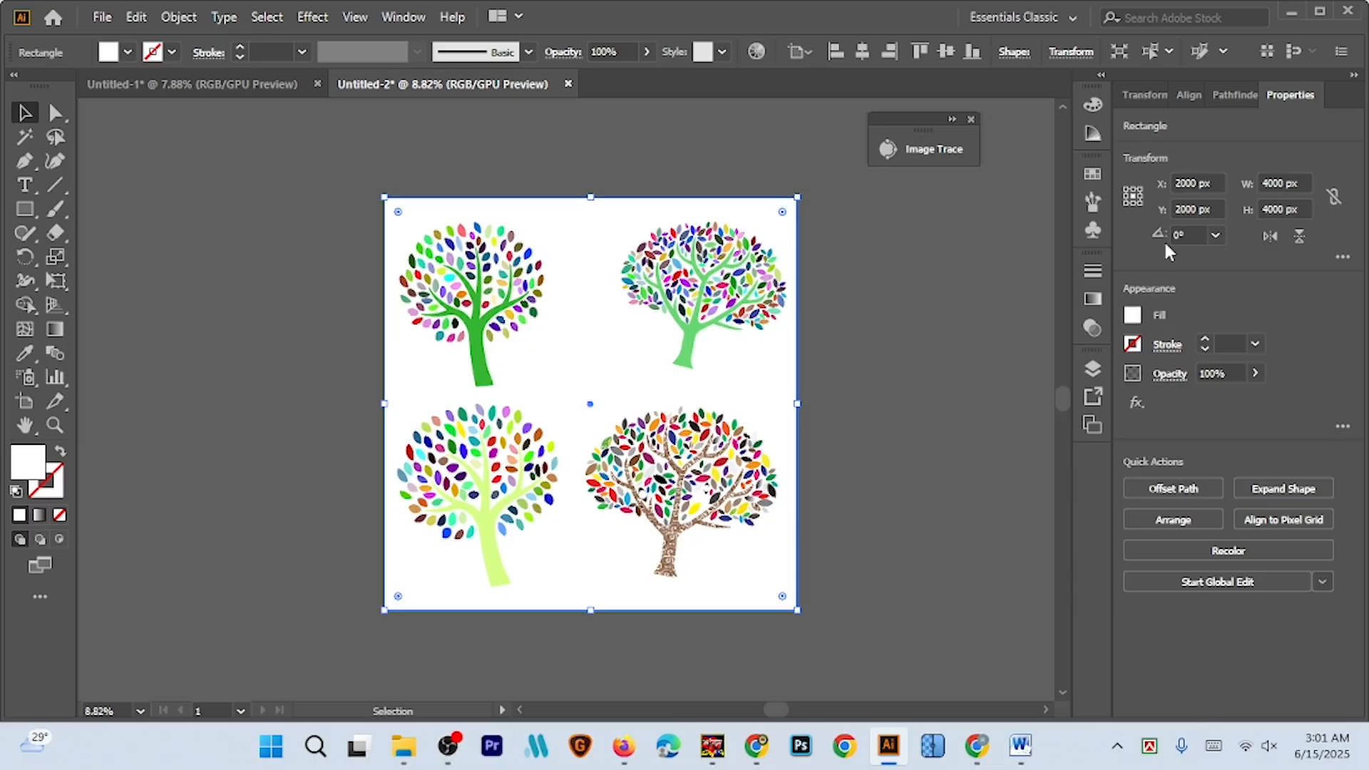
click(918, 340)
drag(631, 438, 664, 482)
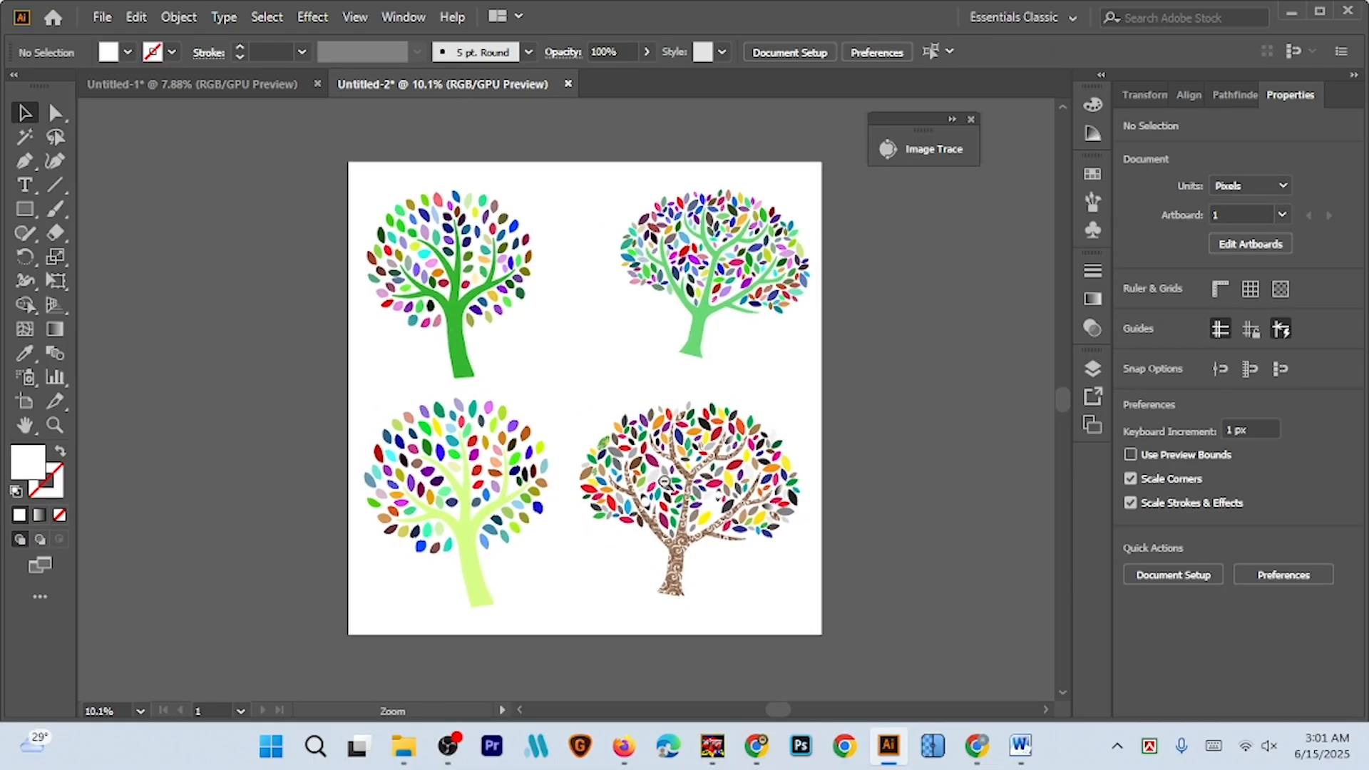
Save the document in Downloads as an Illustrator EPS file named 4568
click(103, 17)
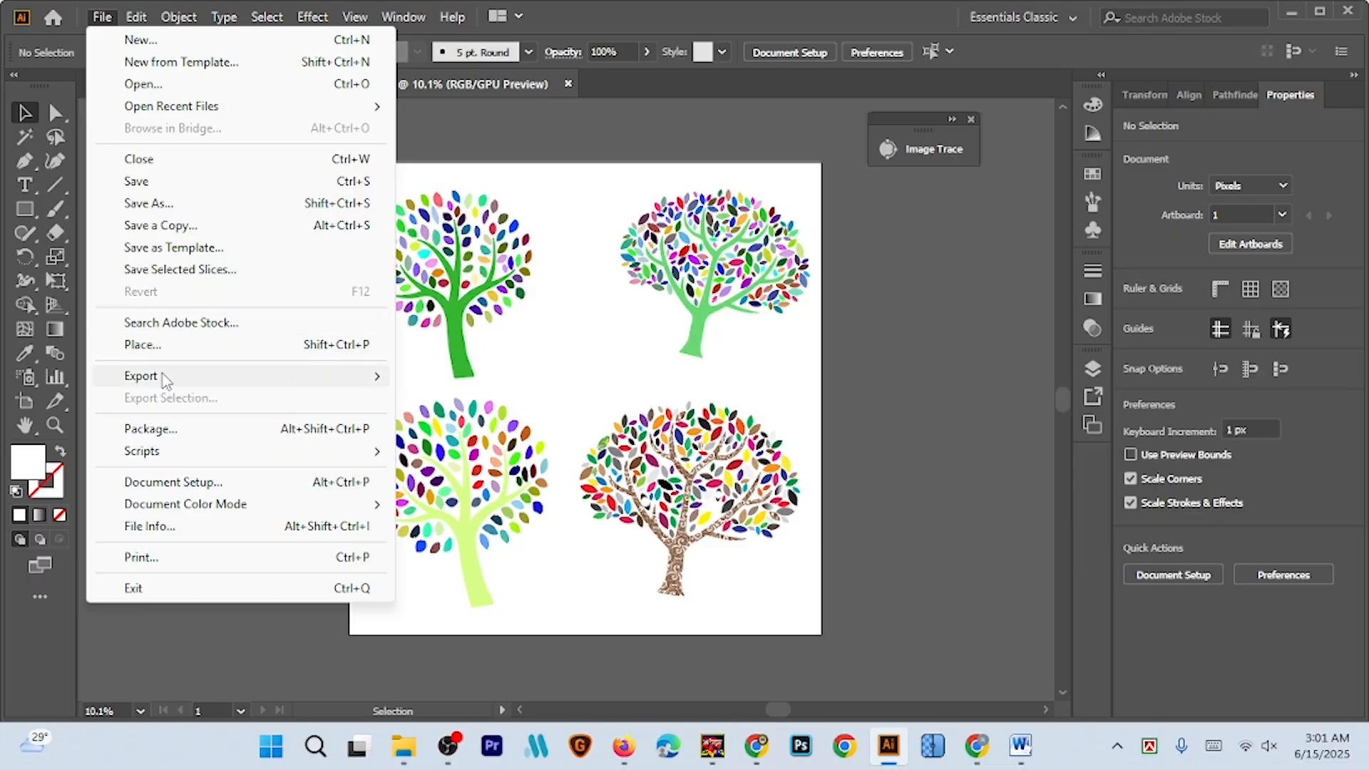
click(161, 204)
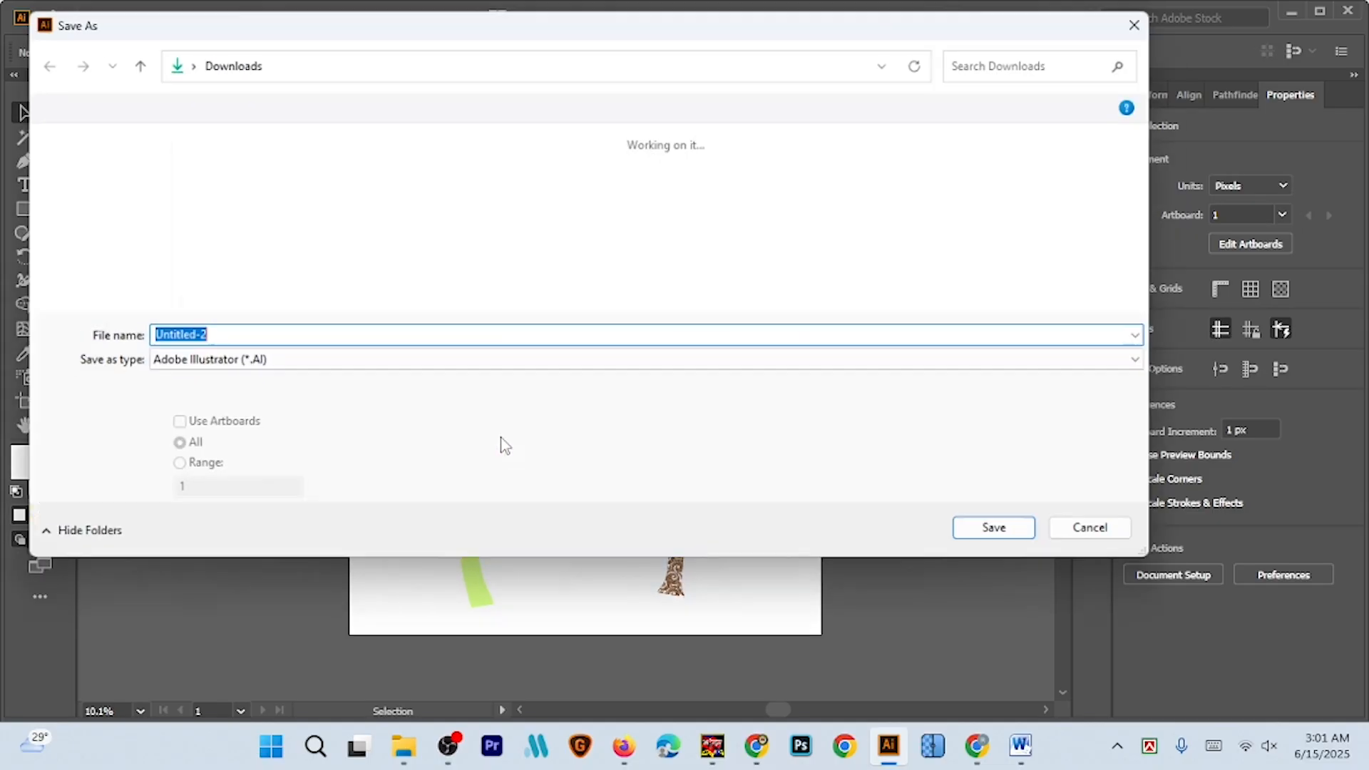
click(258, 365)
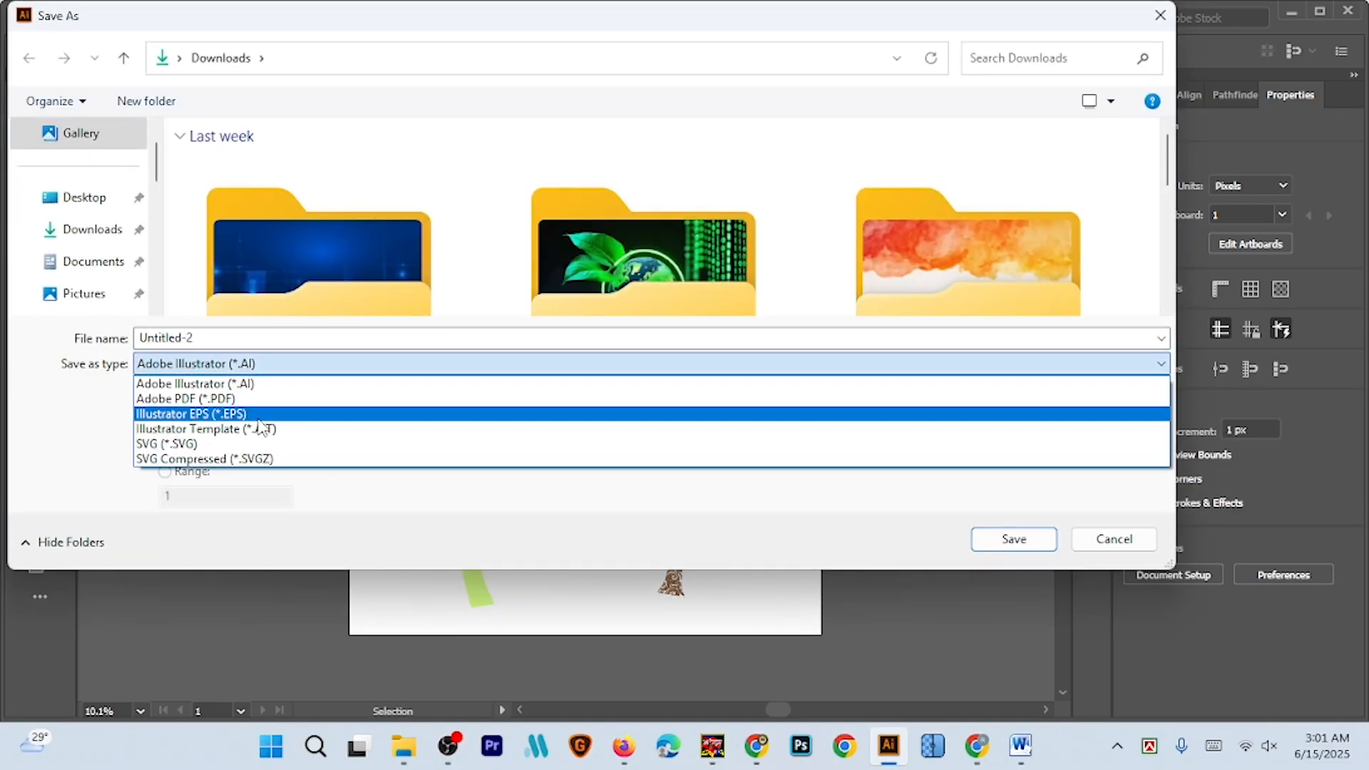
click(265, 415)
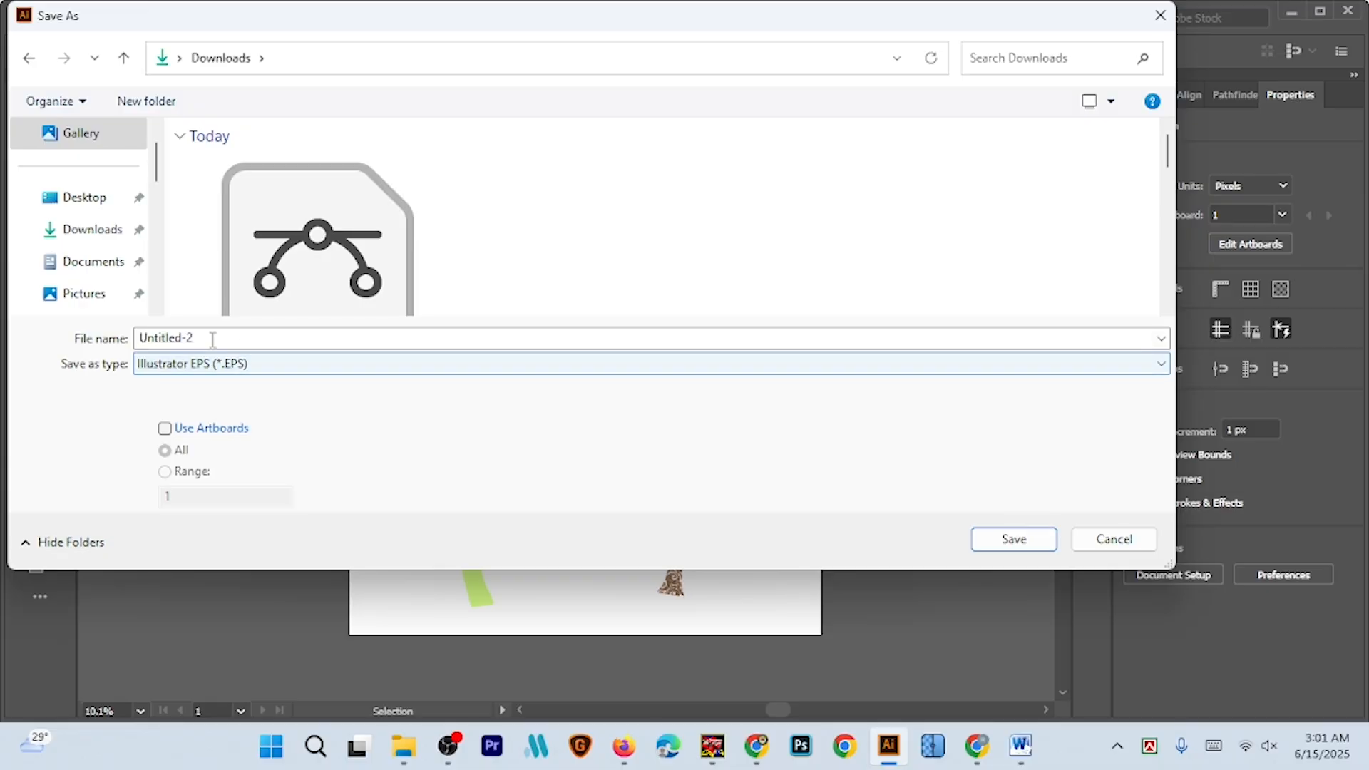
click(217, 338)
text(4568)
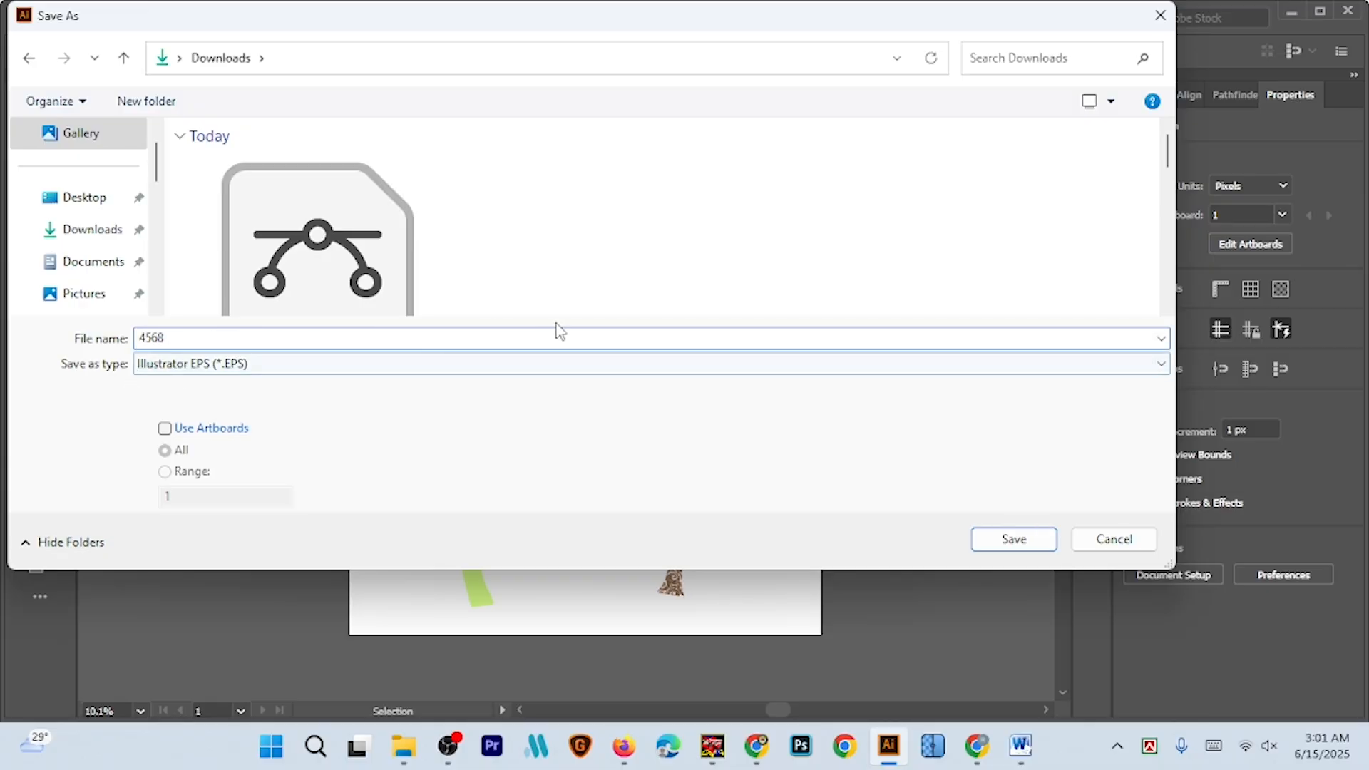
click(1016, 548)
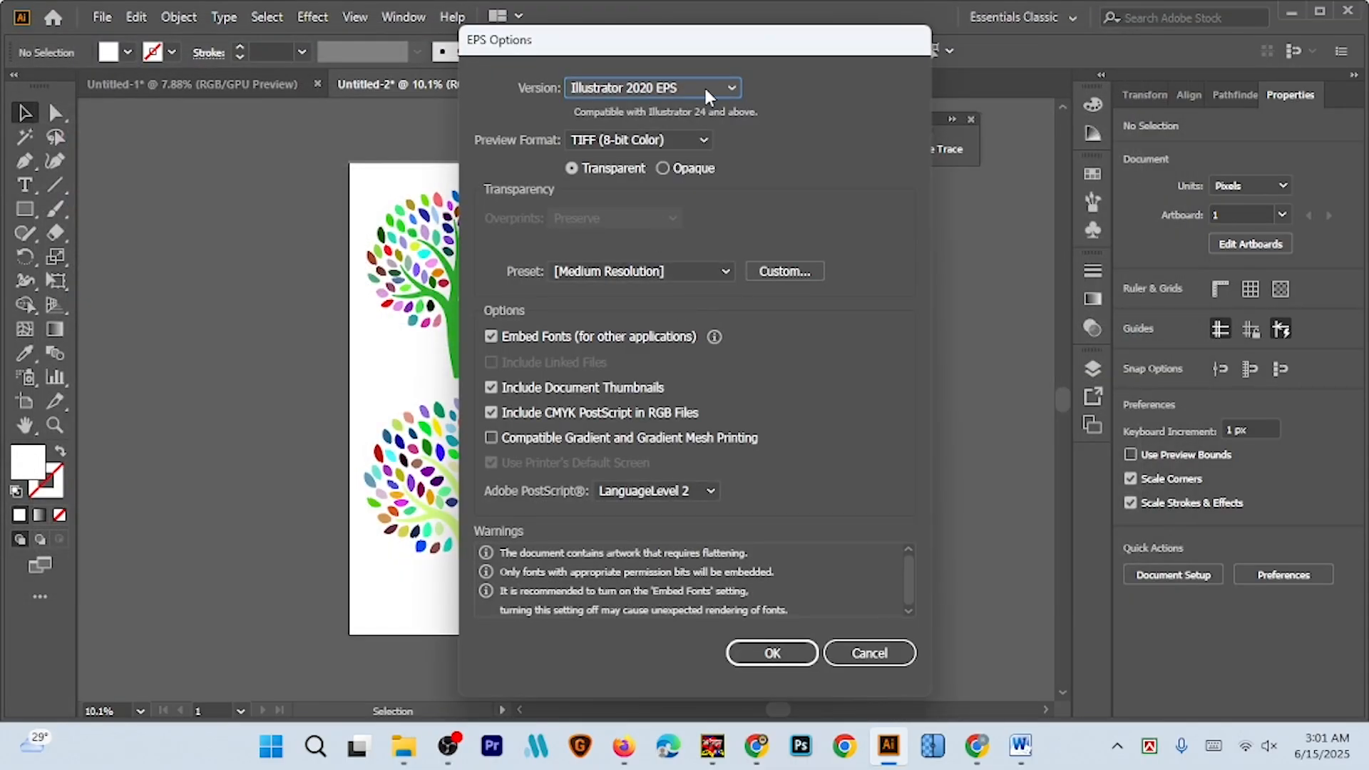
Set the EPS version to Illustrator 10 EPS and accept saving in the older format
click(704, 84)
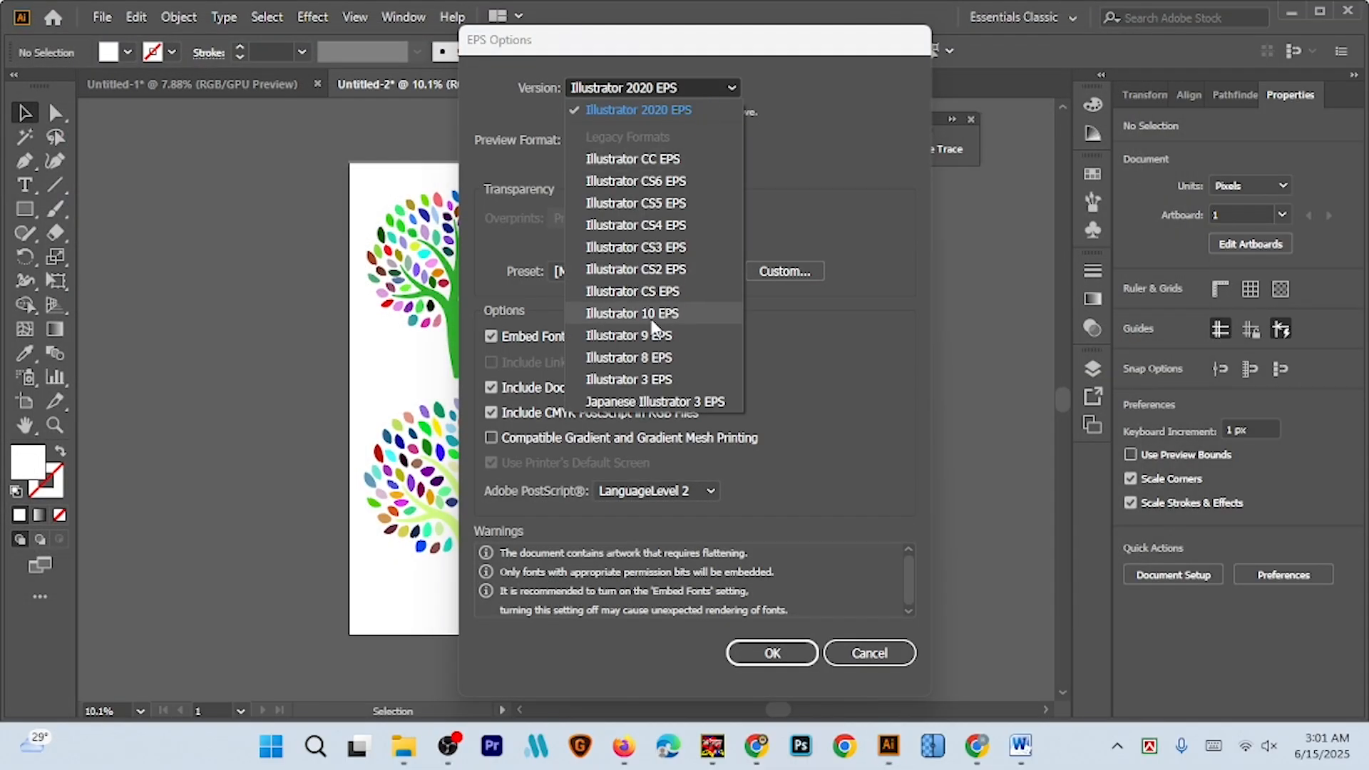
click(632, 314)
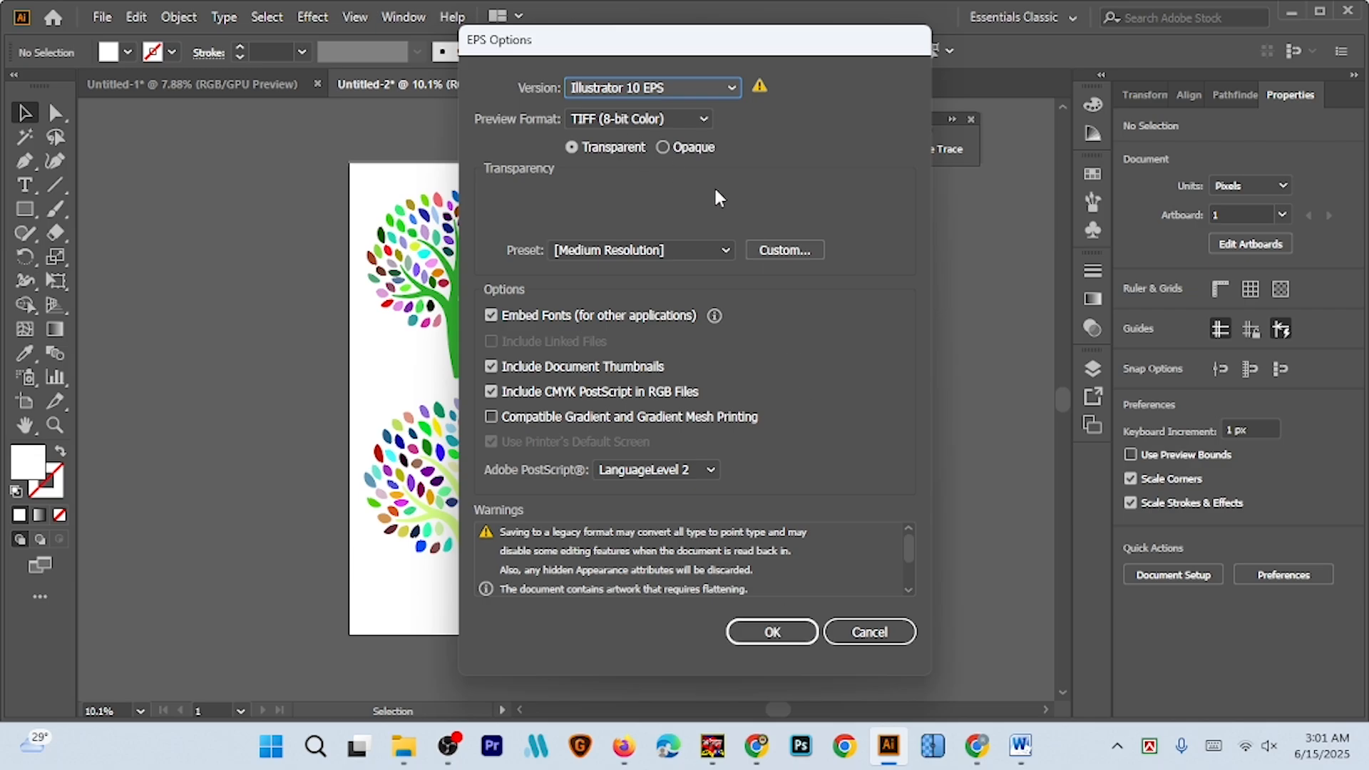
click(781, 629)
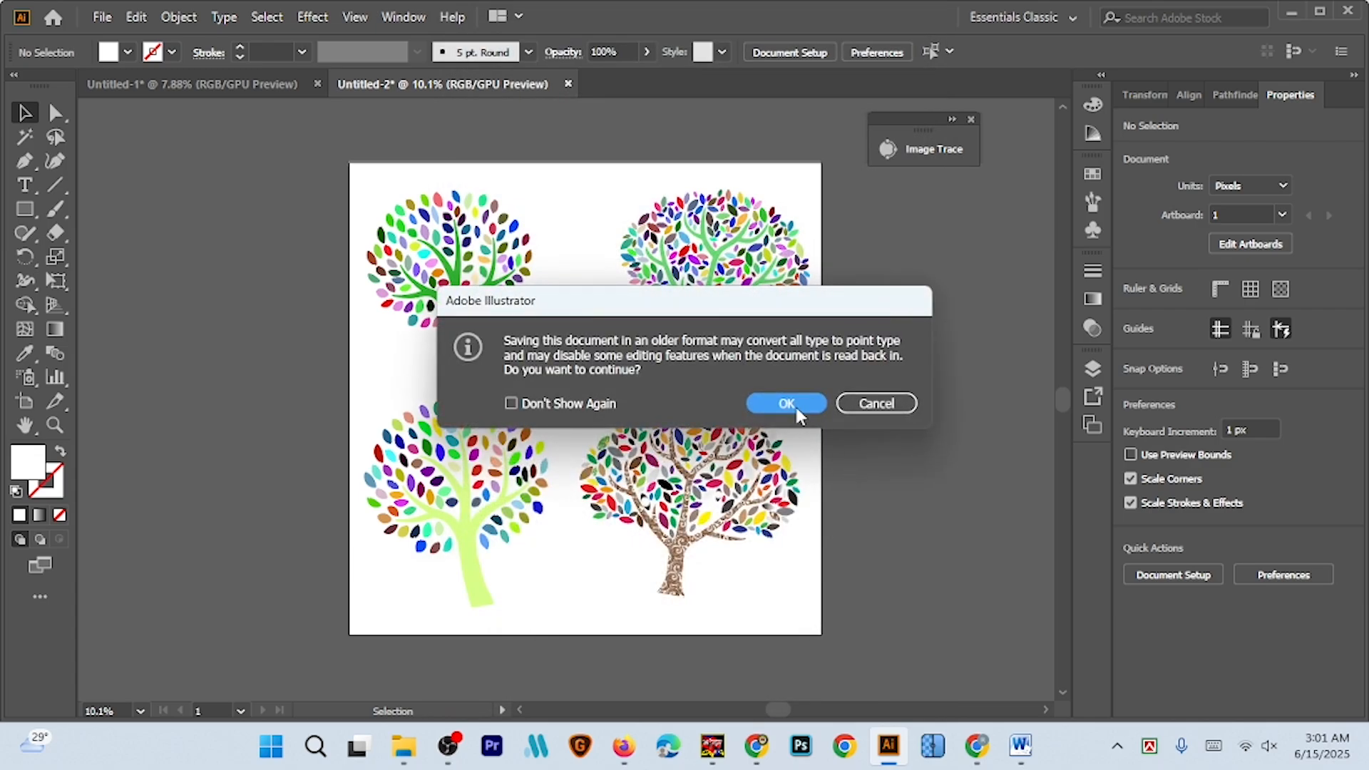
click(786, 403)
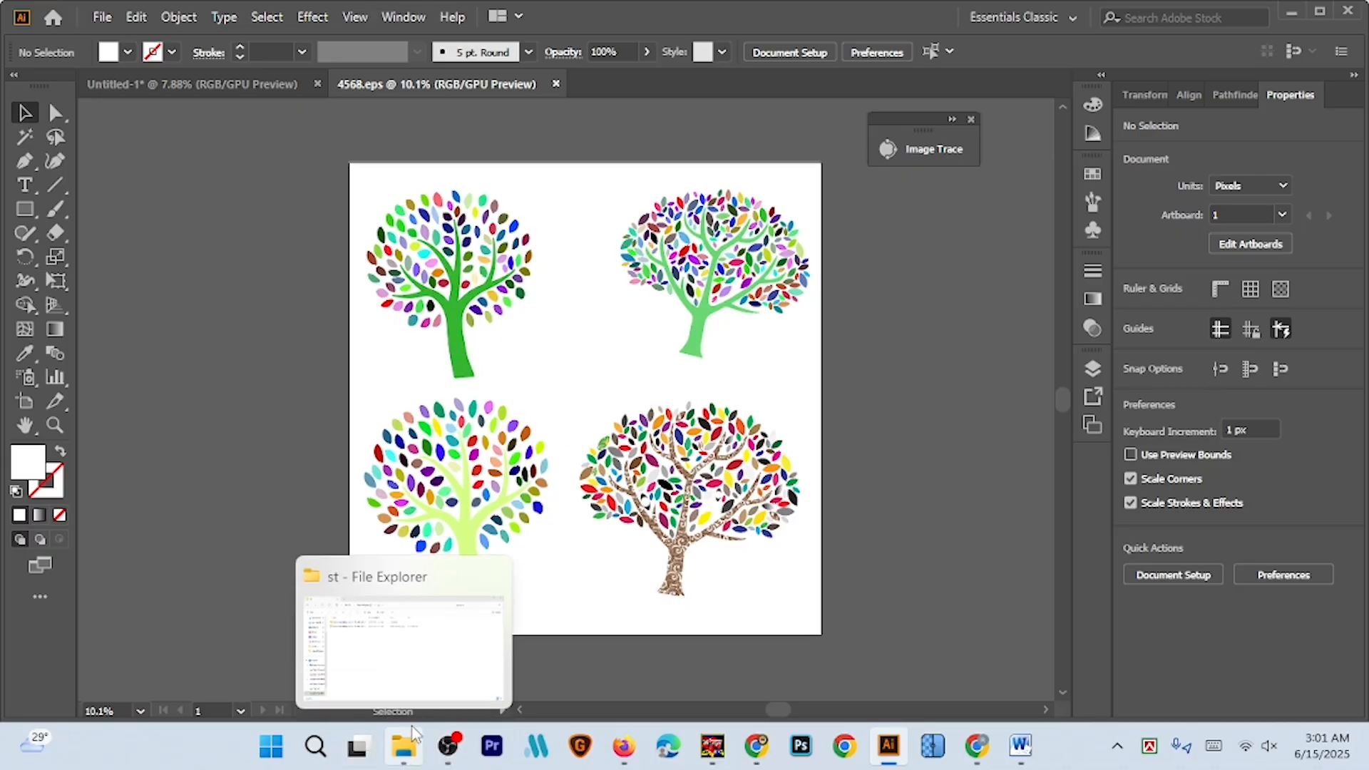
View the Downloads folder in File Explorer, and switch to Meta Master to load 4568.eps in Vector mode
click(413, 745)
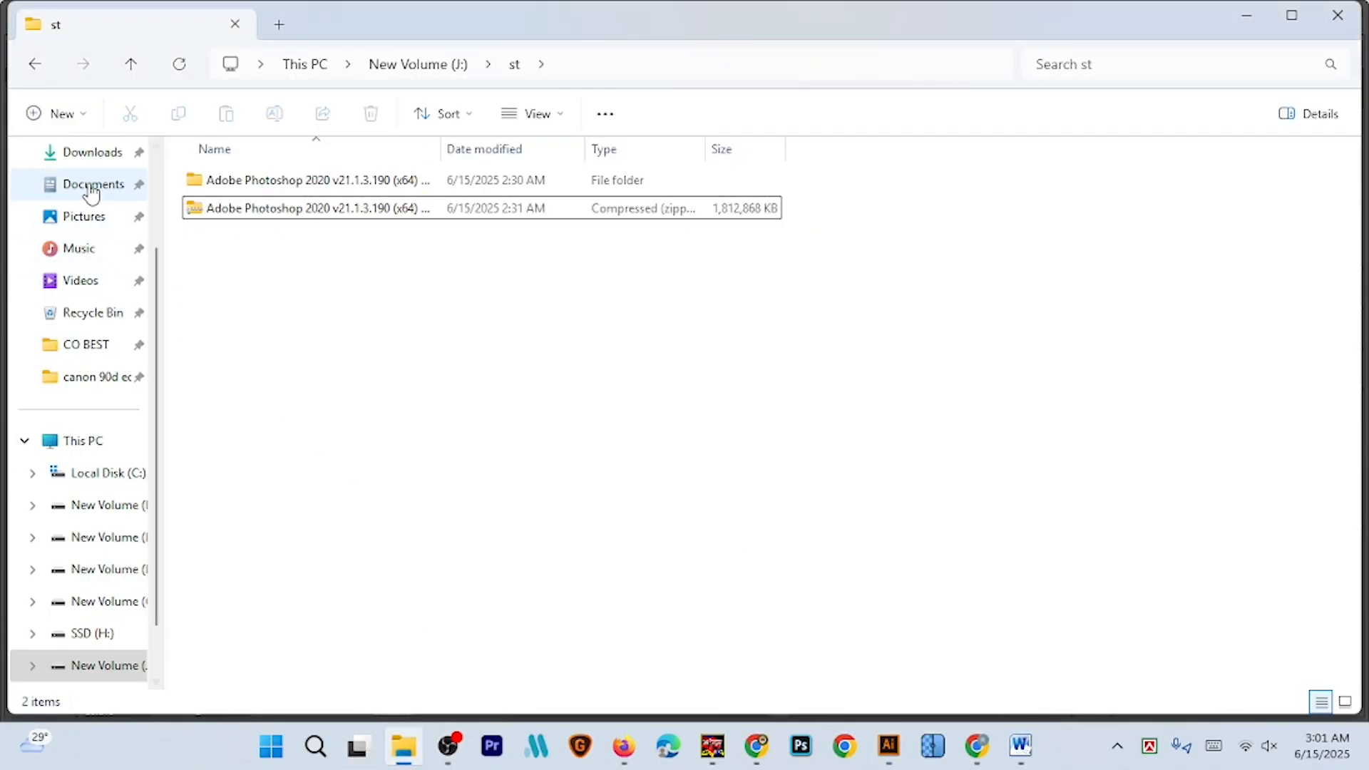
click(92, 157)
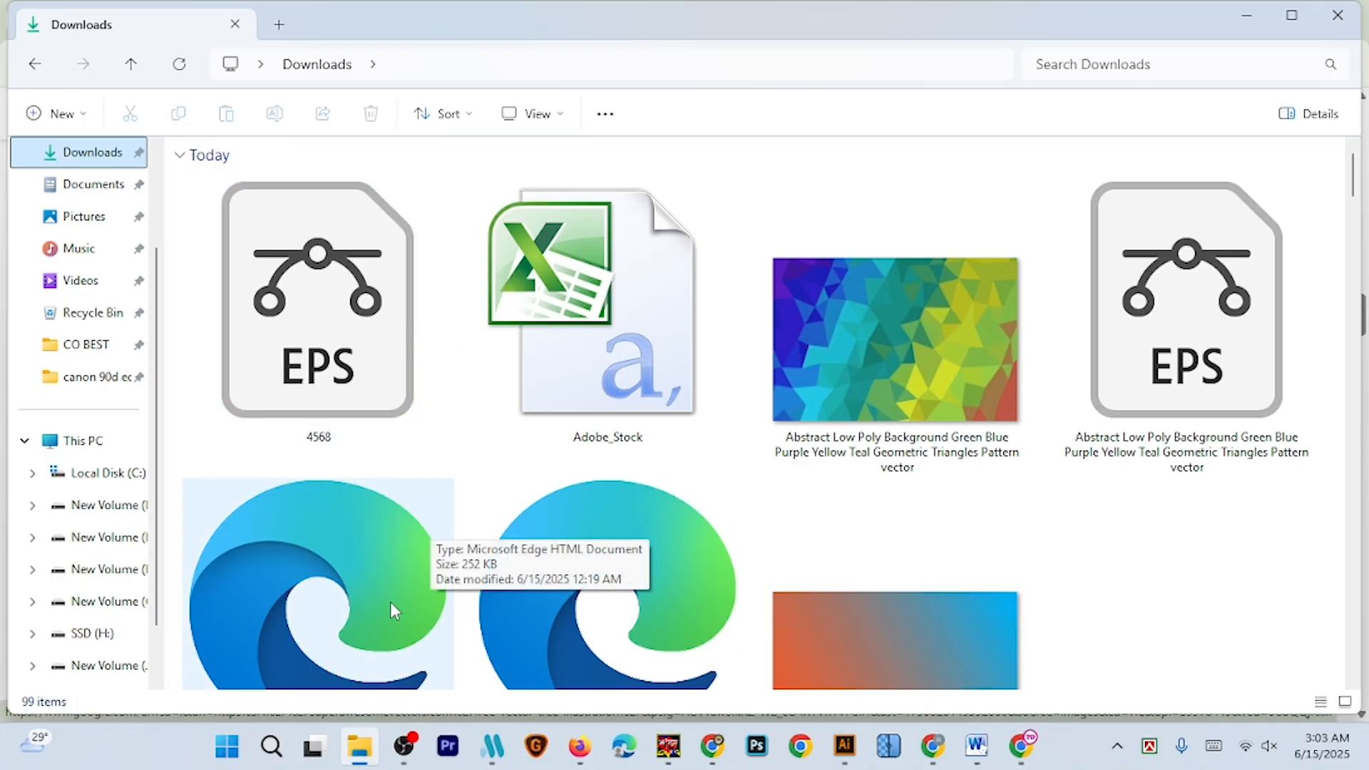
click(497, 760)
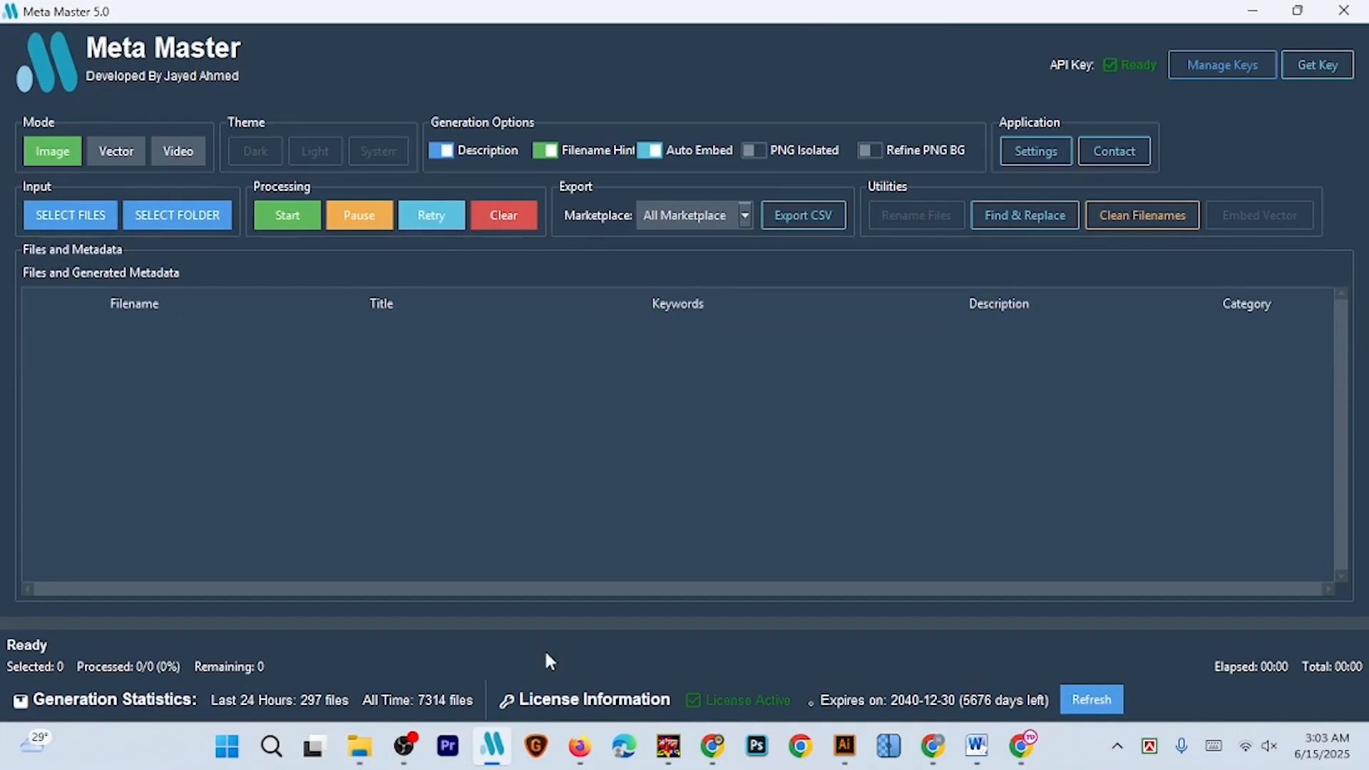
click(124, 164)
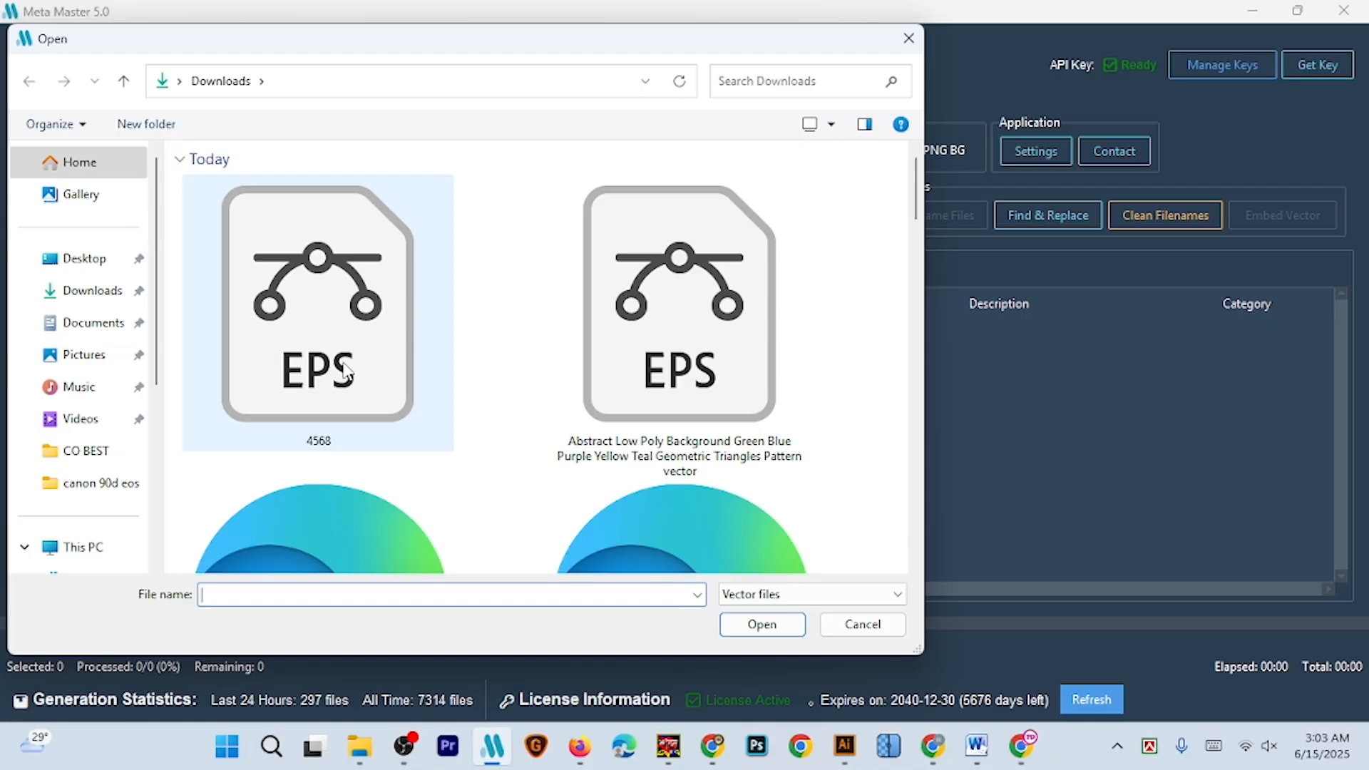
click(341, 310)
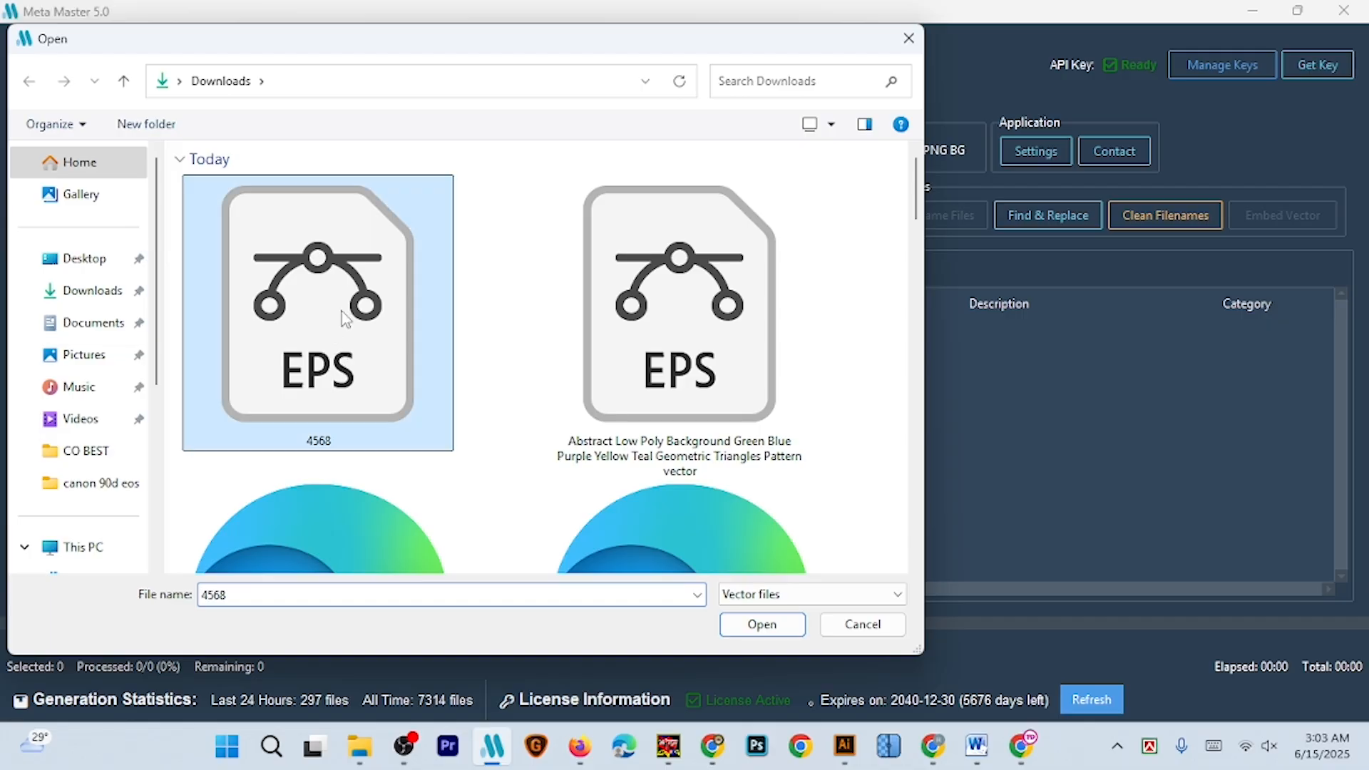
click(781, 626)
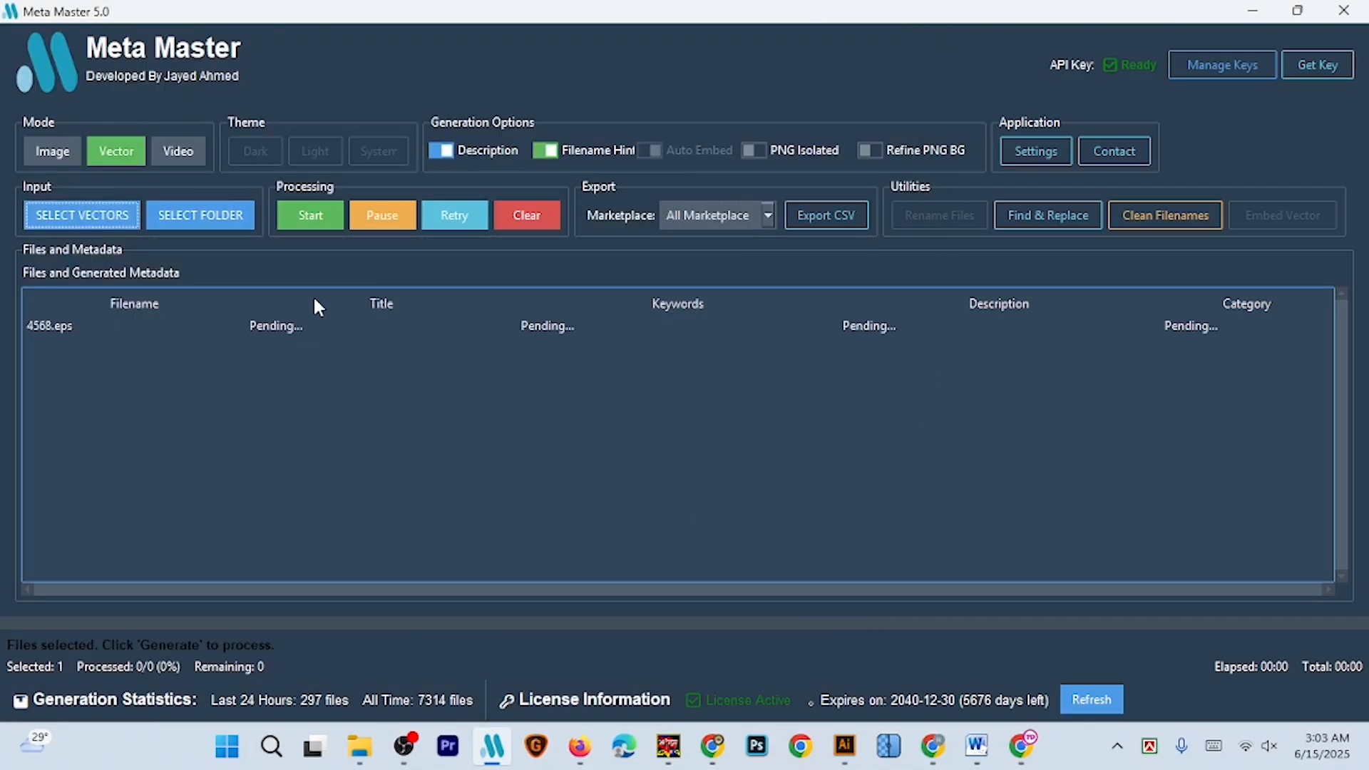
Generate metadata for 4568.eps, and rename the file from its generated title and embed the metadata, using the Downloads folder
click(335, 216)
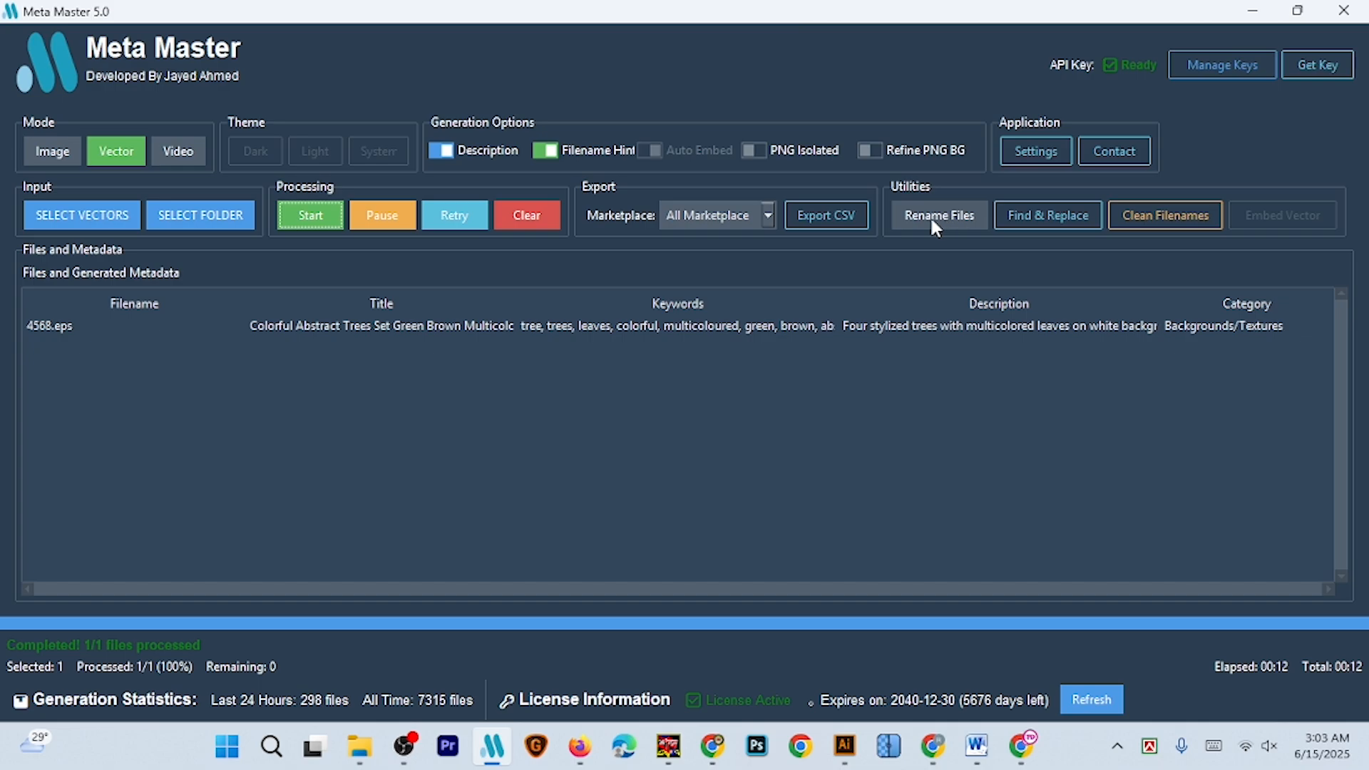
click(943, 219)
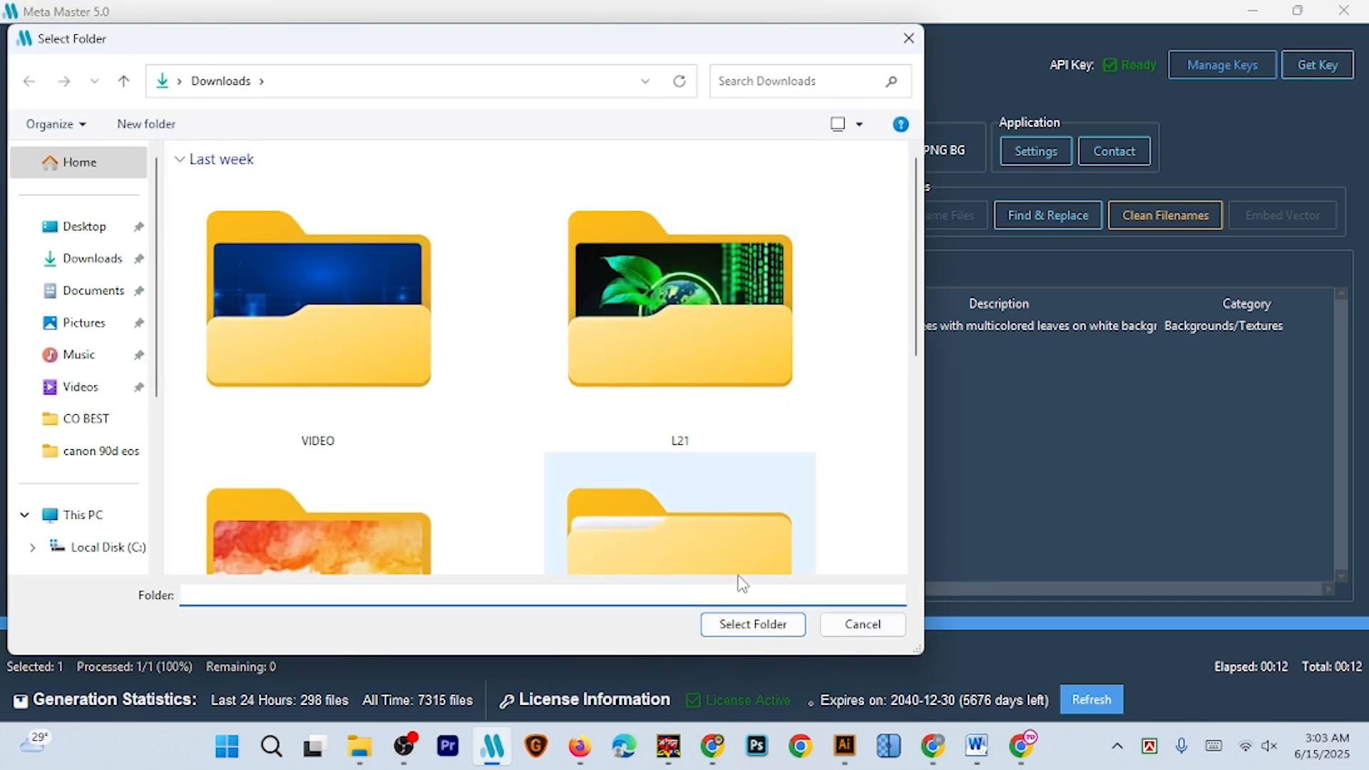
click(752, 624)
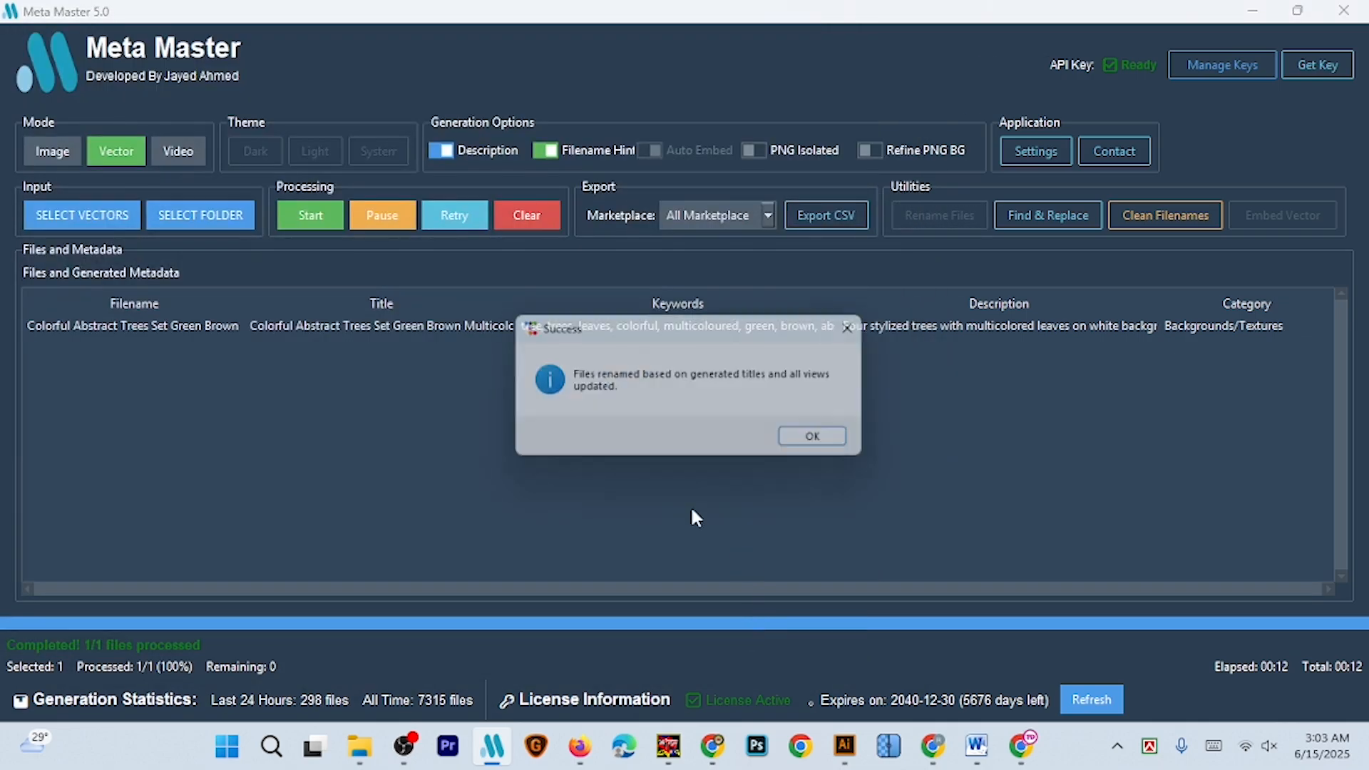
click(813, 442)
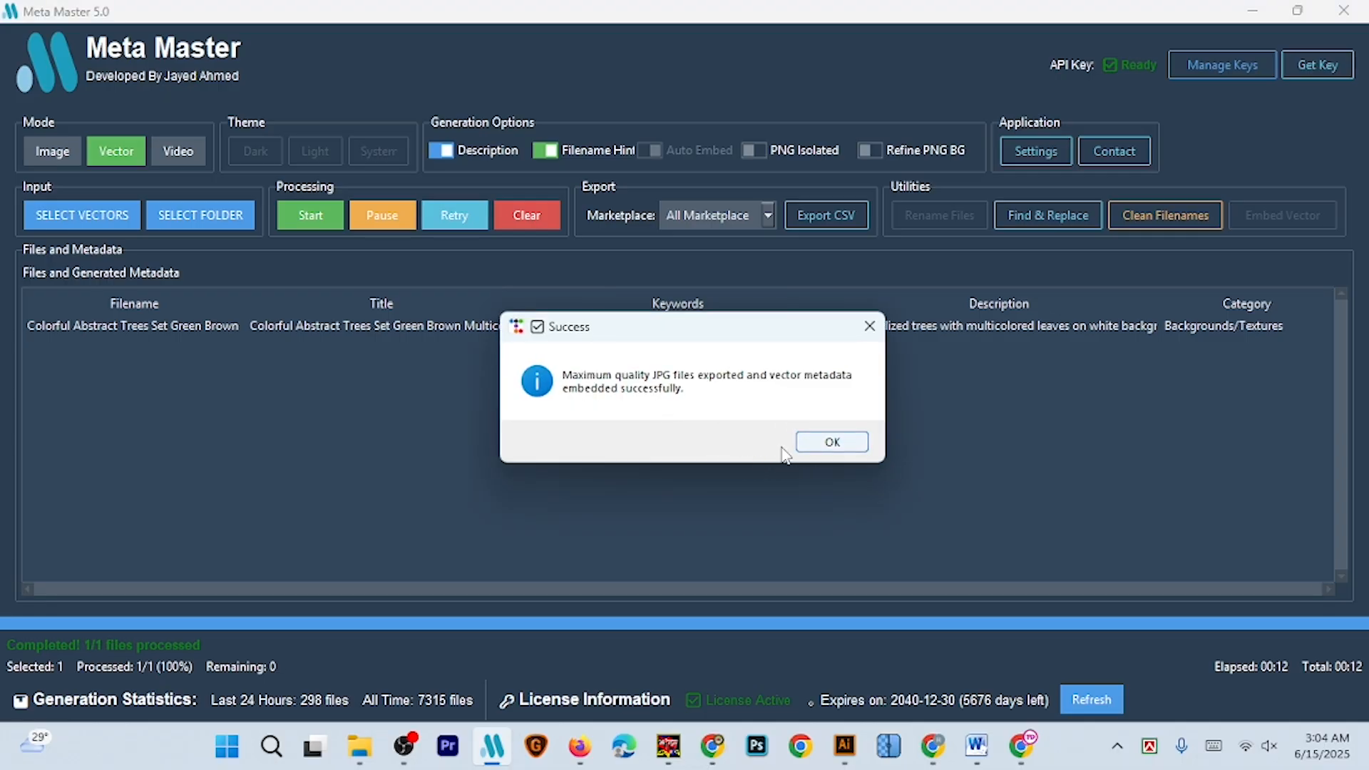
click(831, 446)
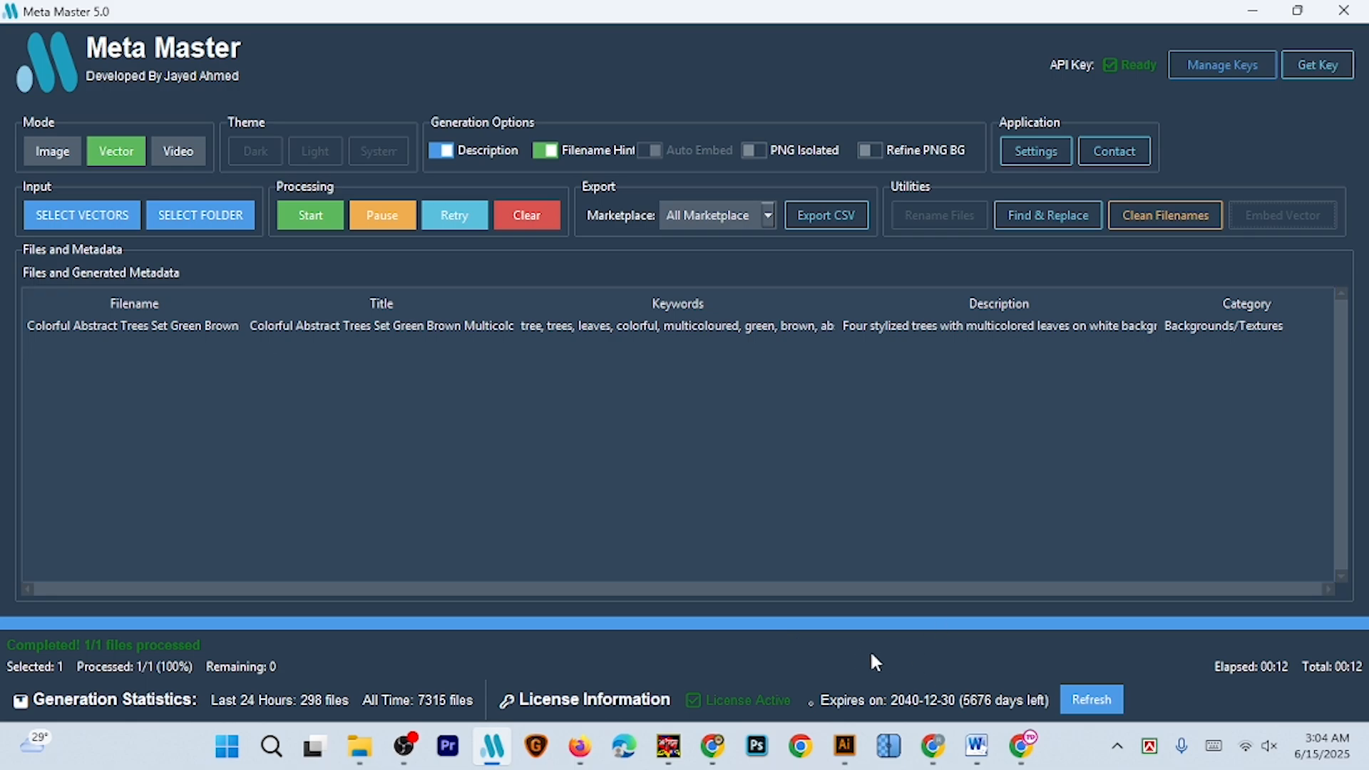
Switch to the Shutterstock contributor page in Chrome and upload the Colorful Abstract Trees Set EPS from Downloads
click(1022, 747)
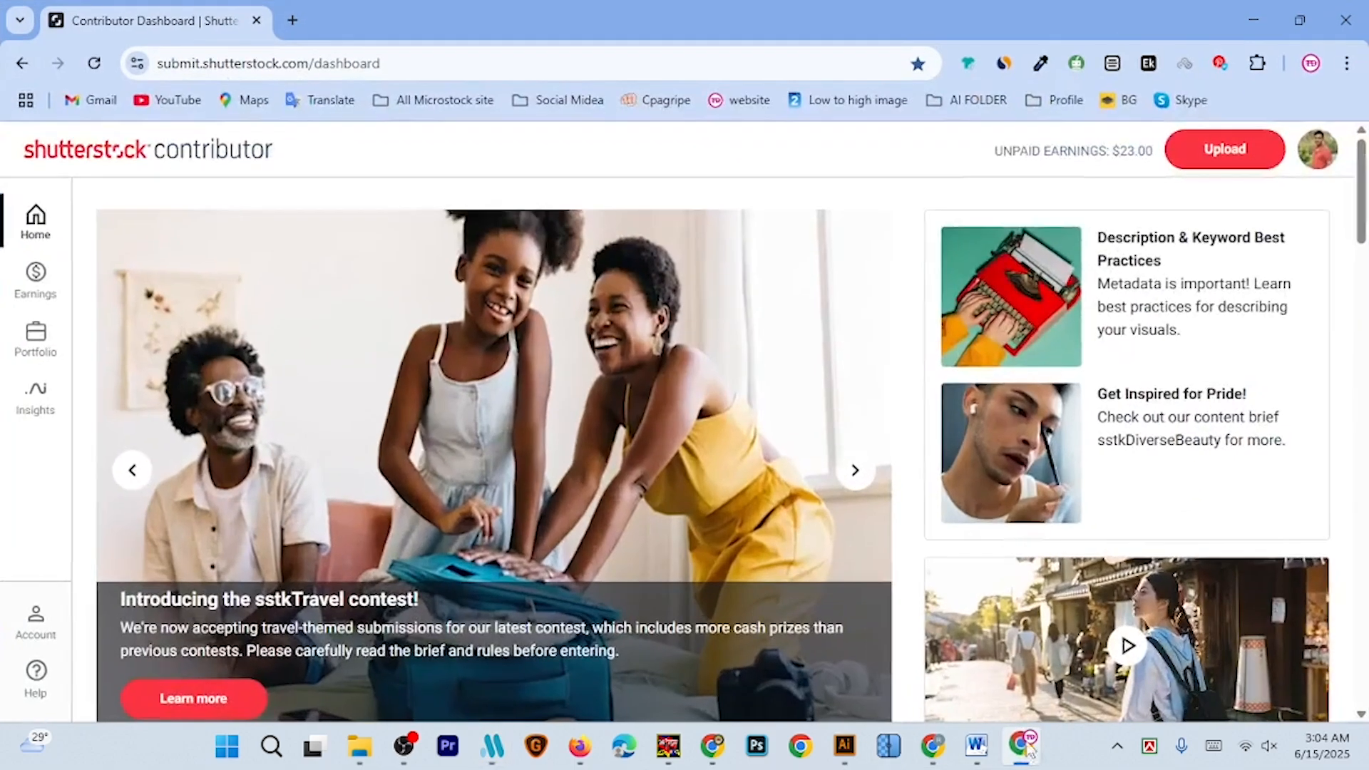
click(1225, 157)
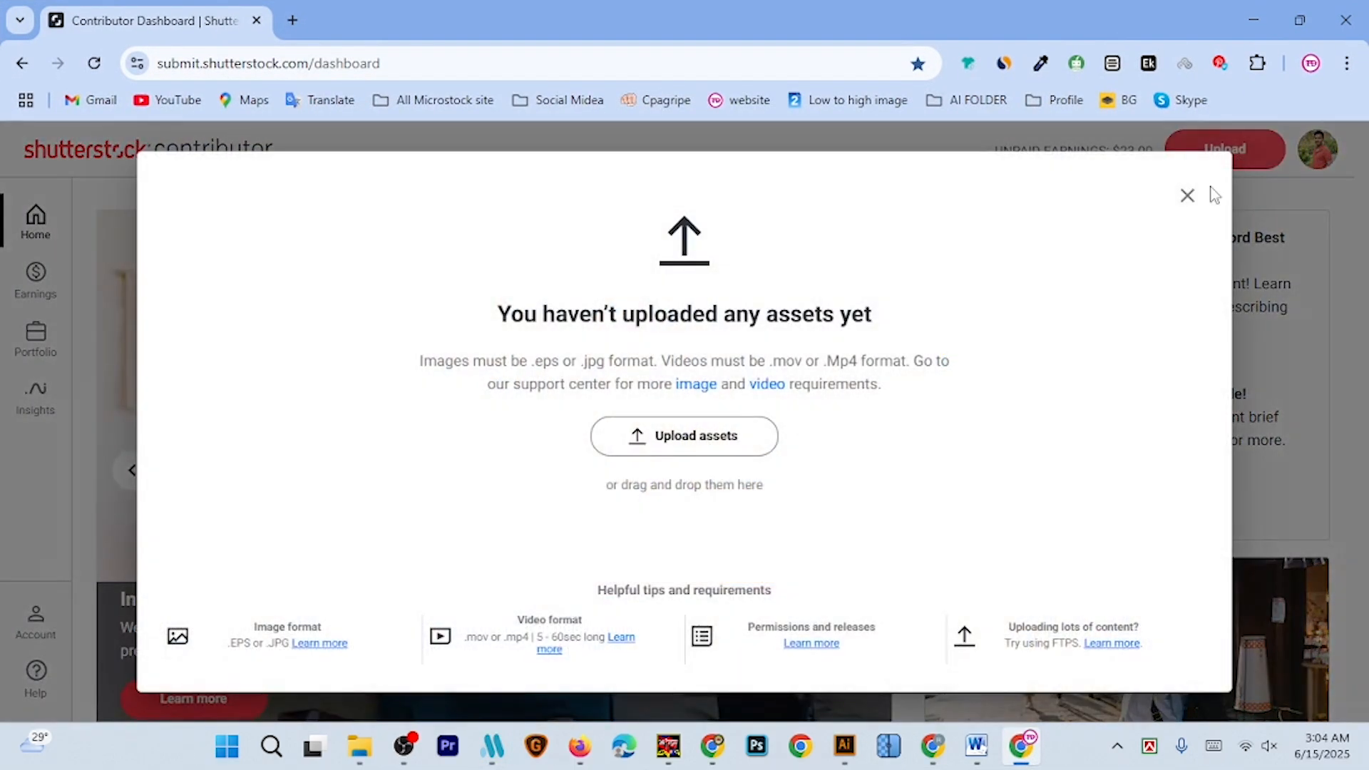
click(697, 448)
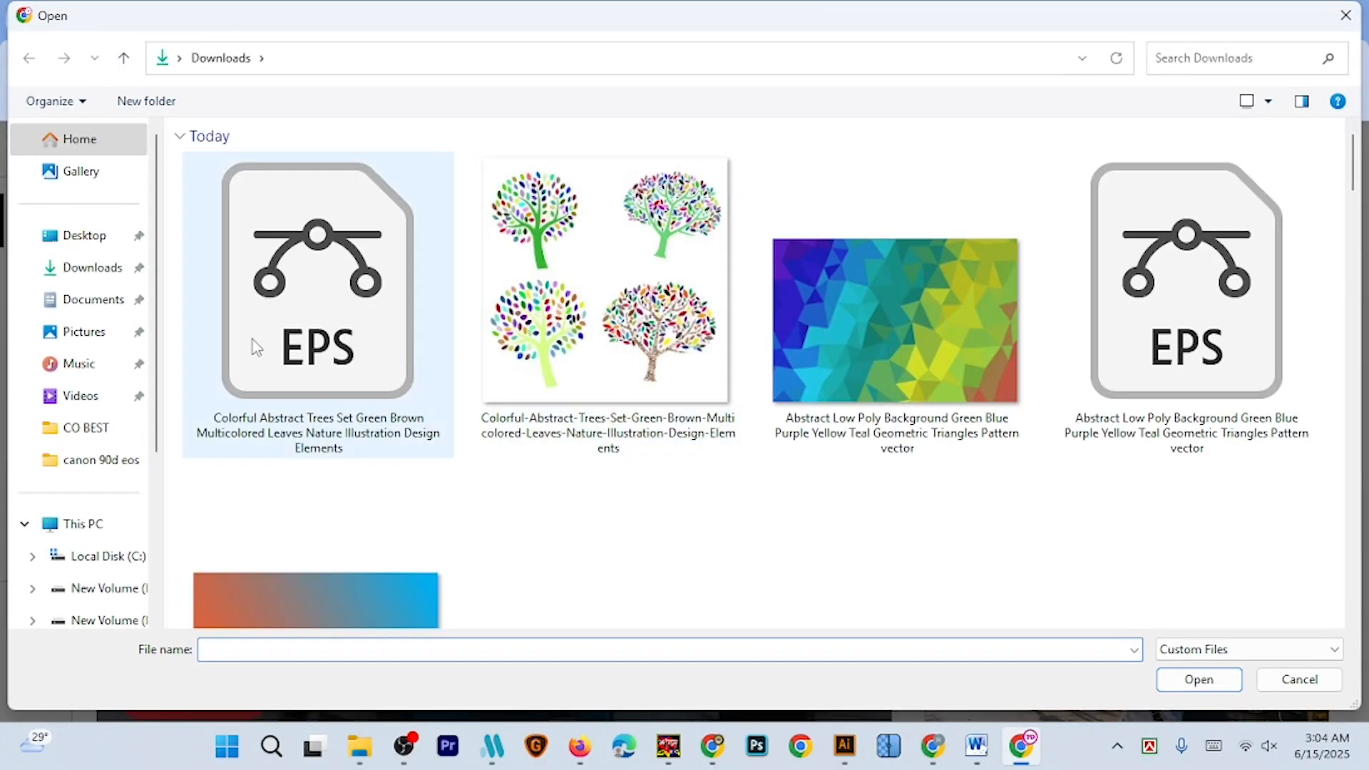
click(318, 321)
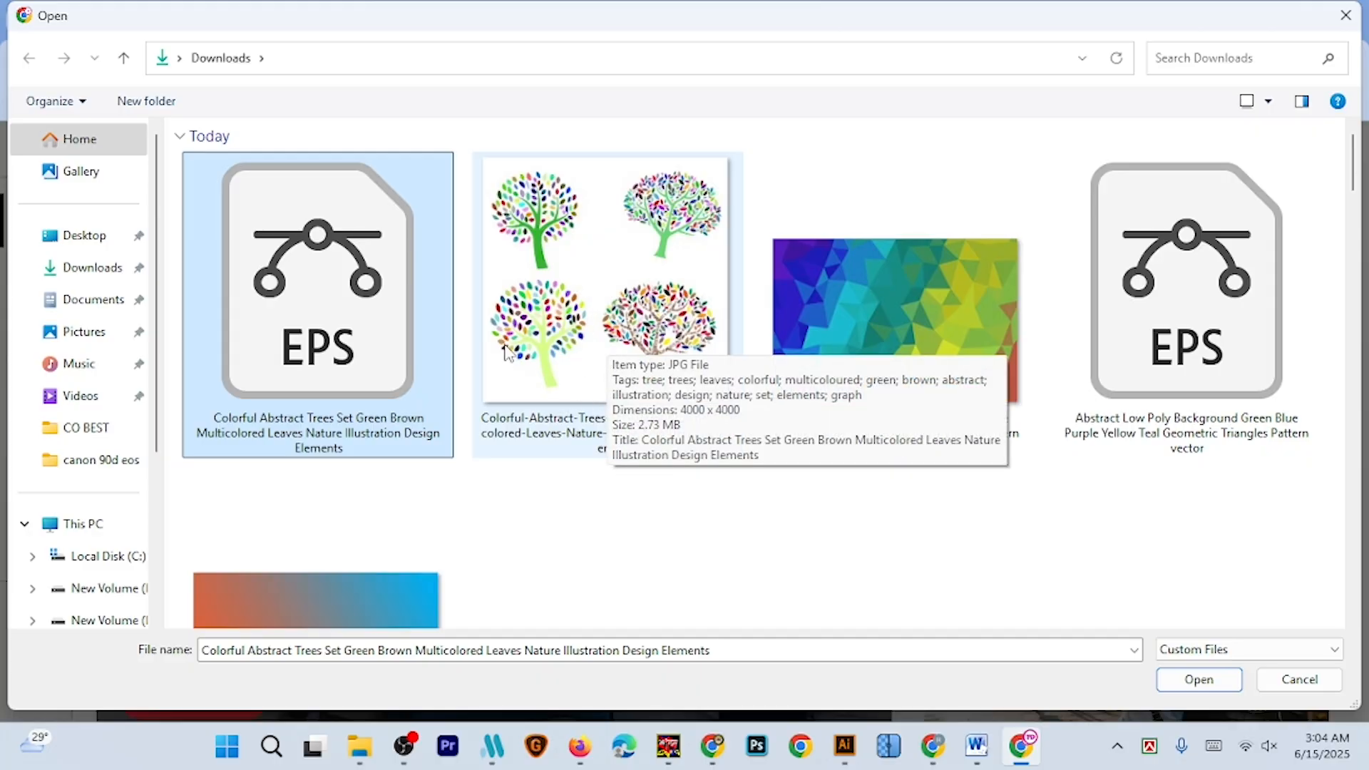
click(1200, 681)
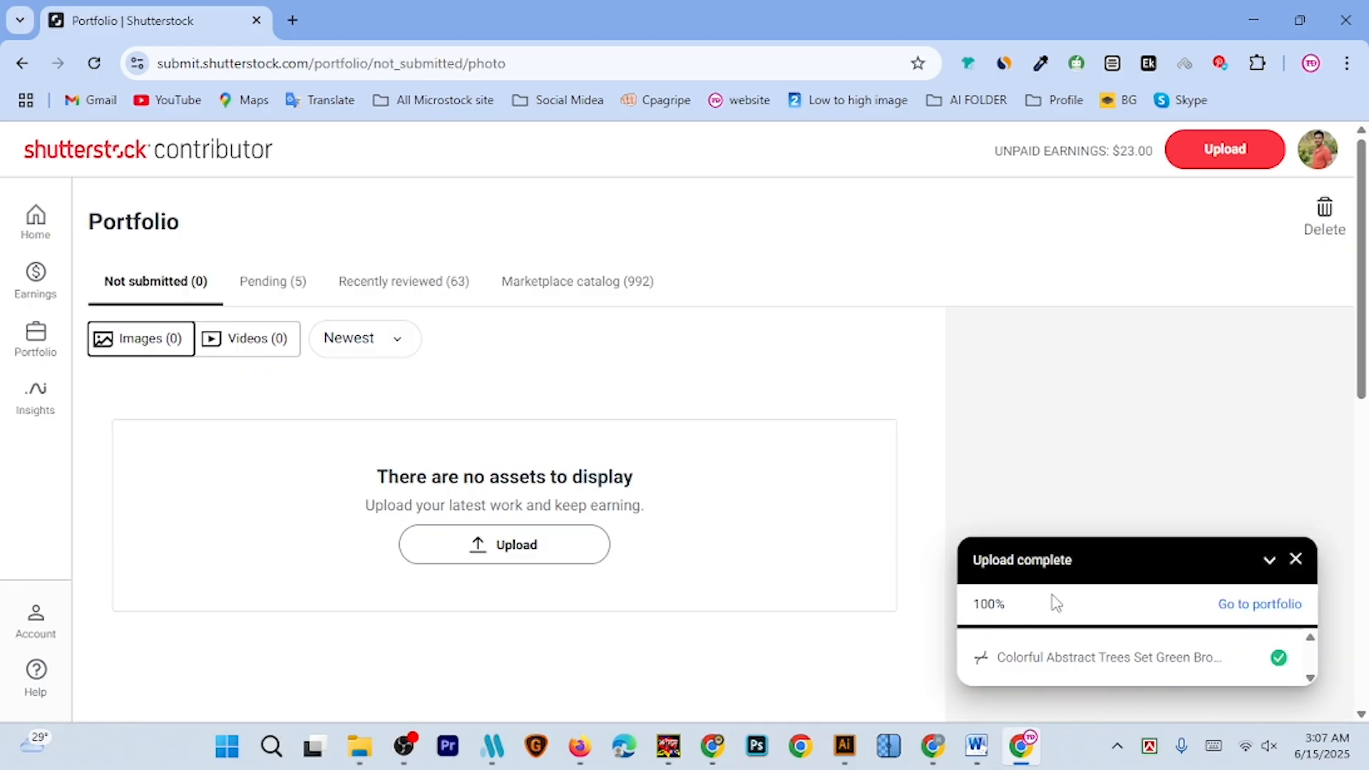
Go to the portfolio's unsubmitted images, open the uploaded tree illustration's details, and dismiss the upload notice
click(1260, 604)
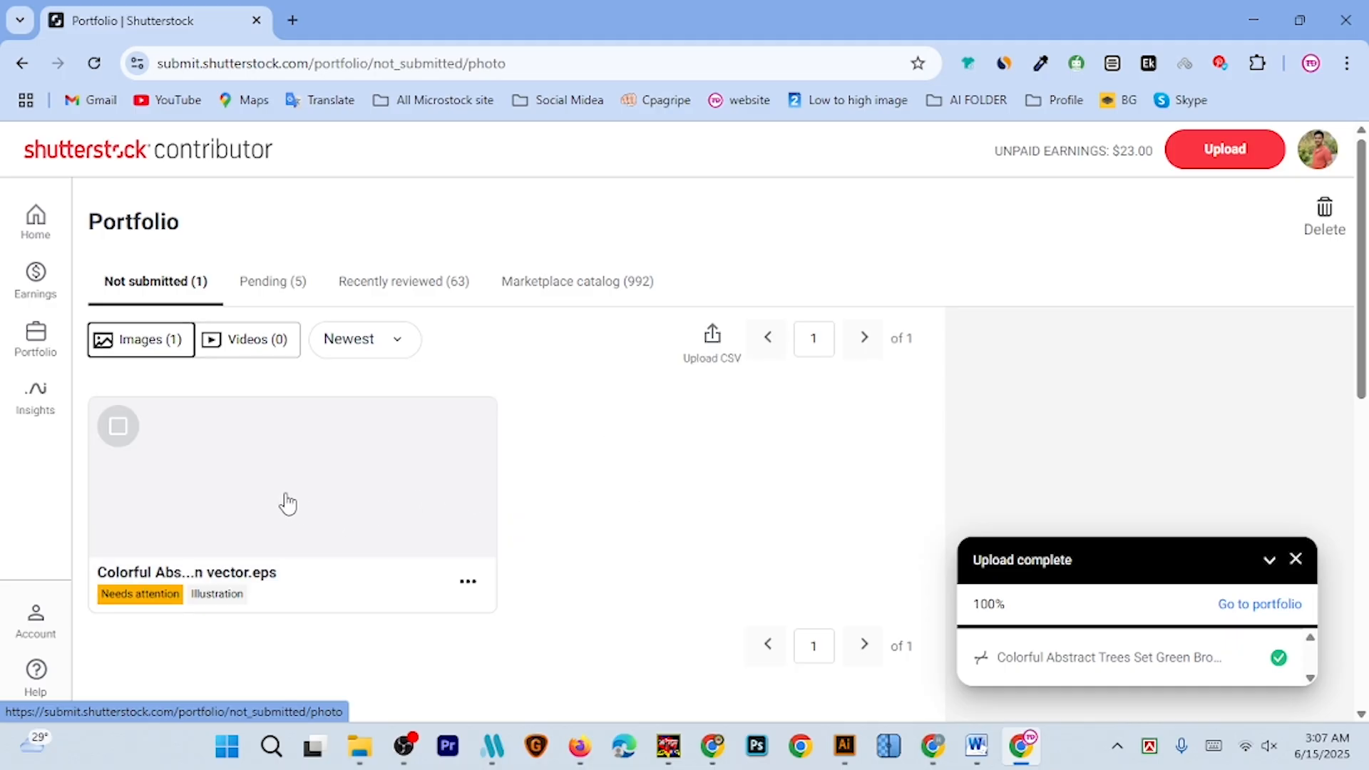
scroll(448, 530, down, 1)
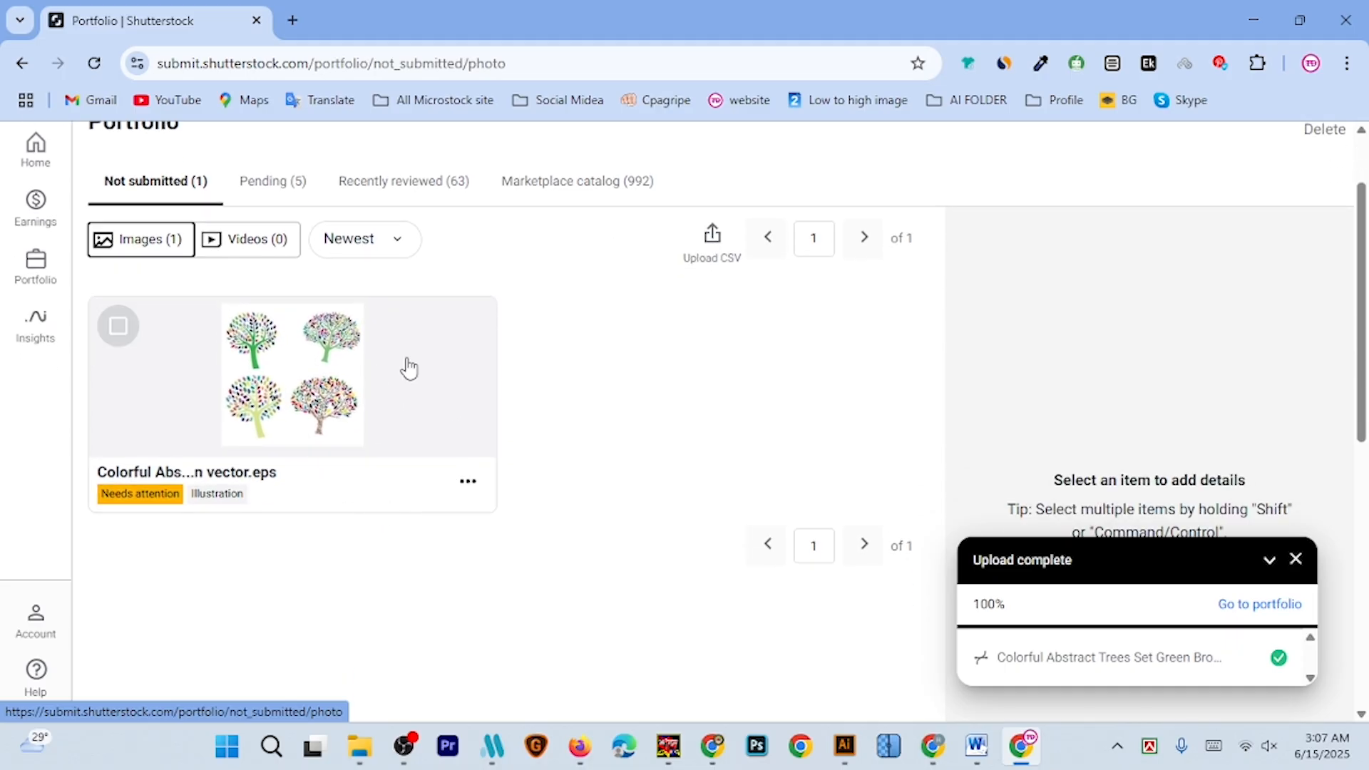
click(297, 394)
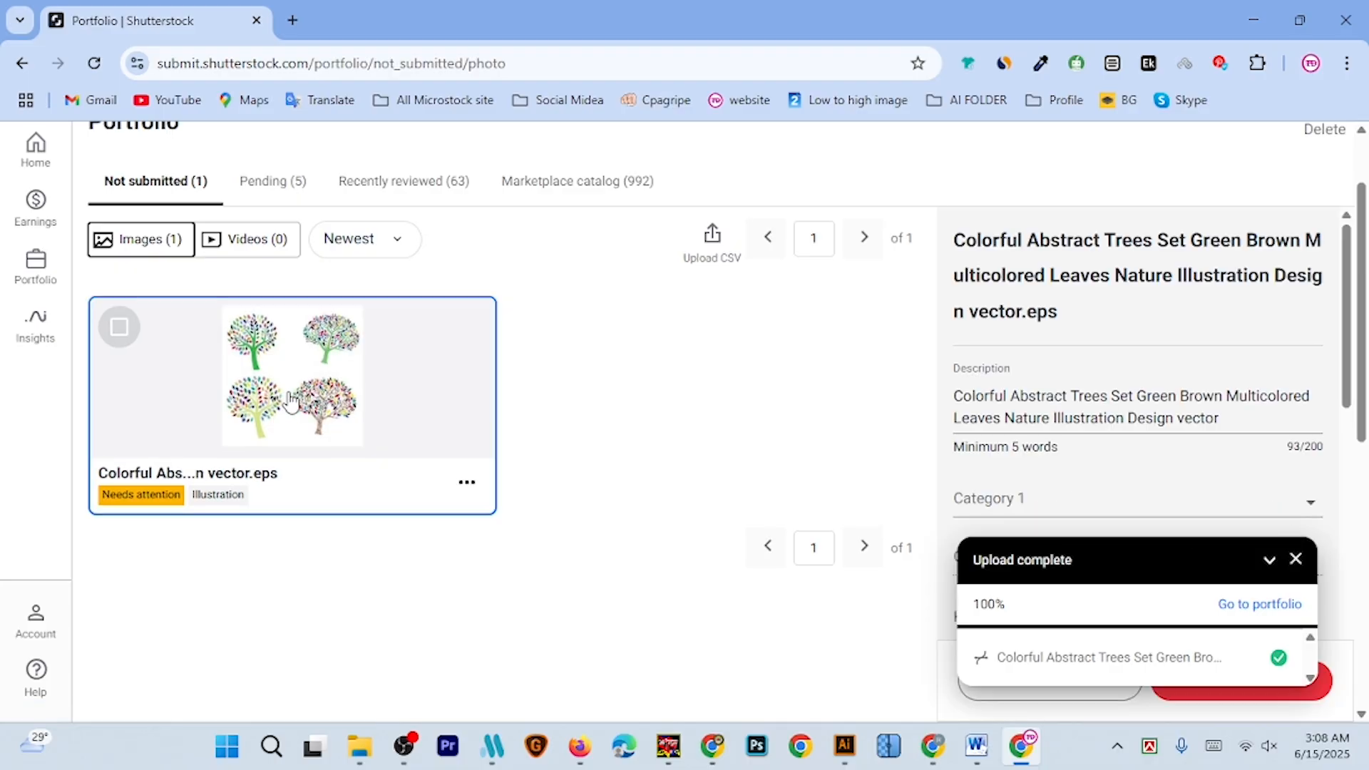
click(1296, 559)
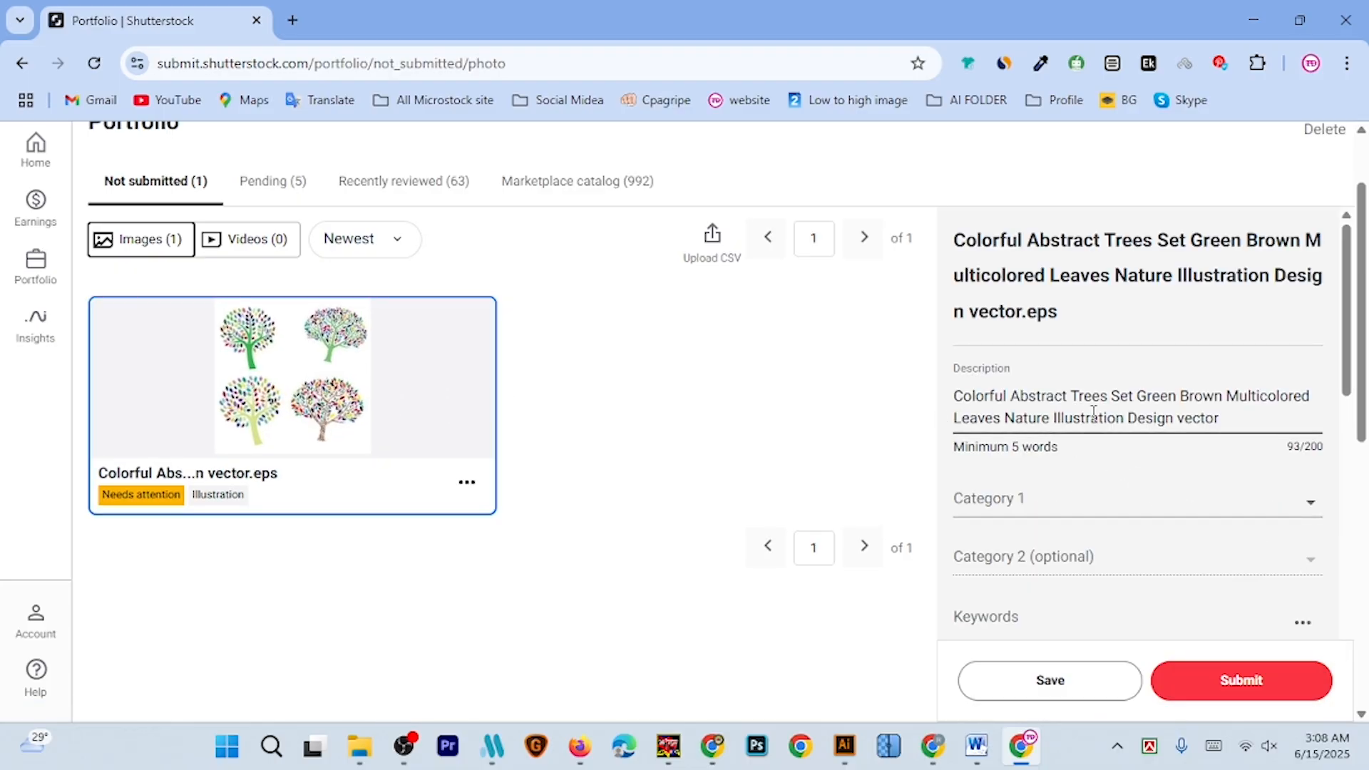
Examine the tree illustration's title, description, category fields and keywords in its details
scroll(1116, 474, down, 3)
scroll(1116, 480, up, 3)
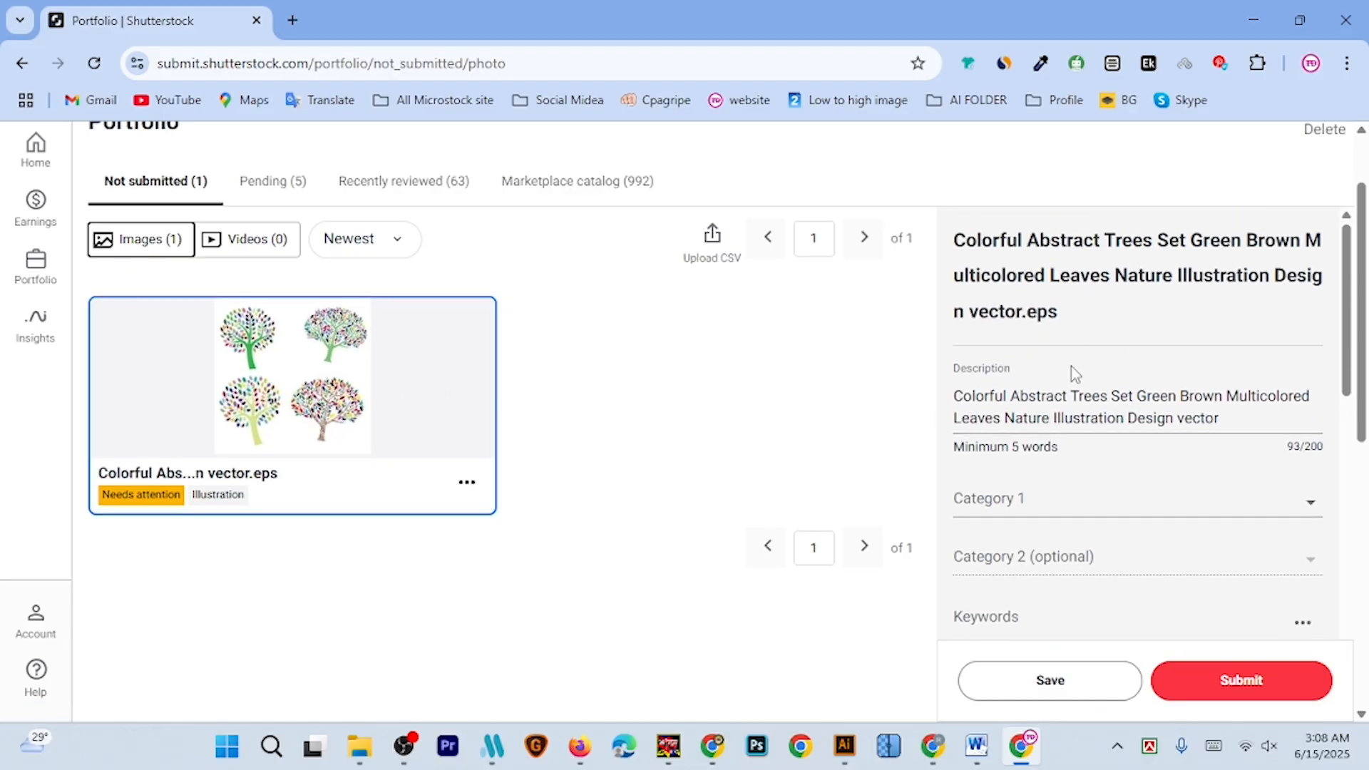
scroll(1057, 362, up, 2)
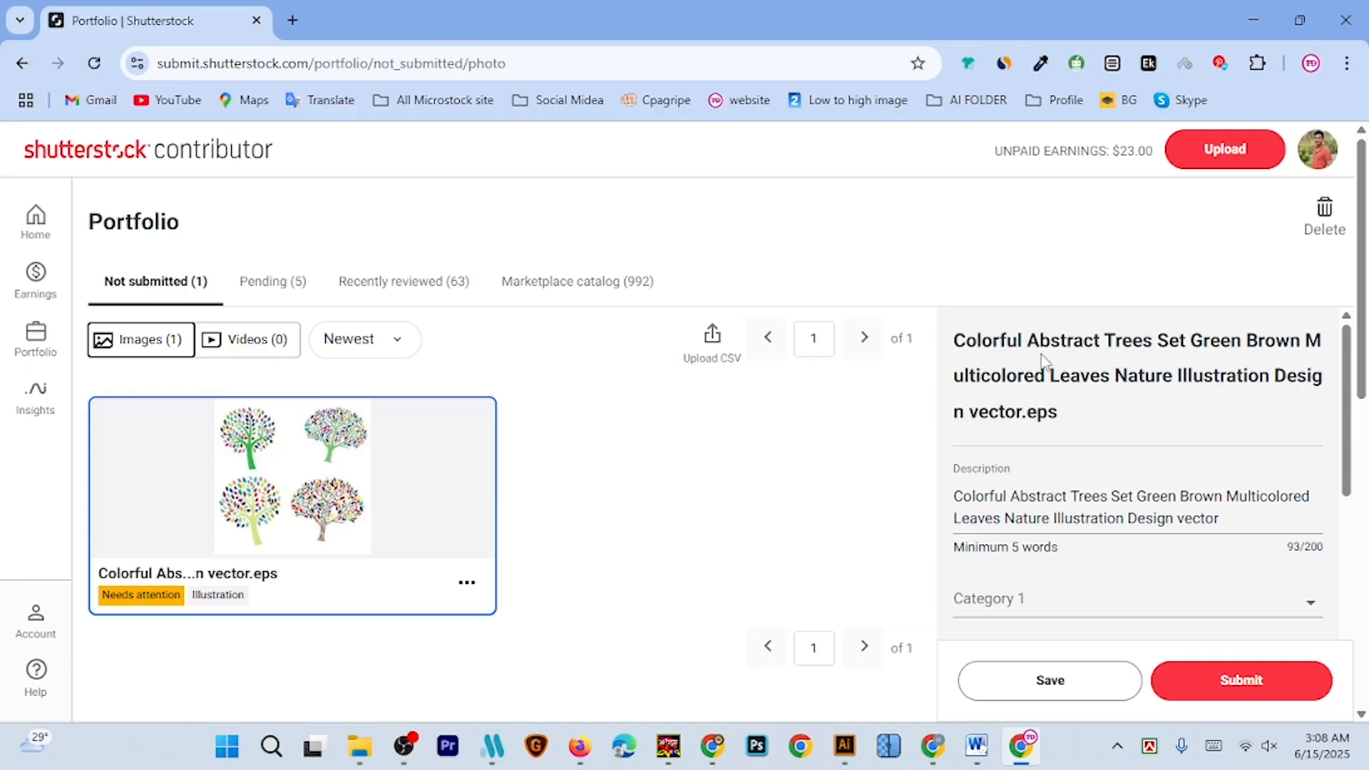
scroll(1115, 370, down, 3)
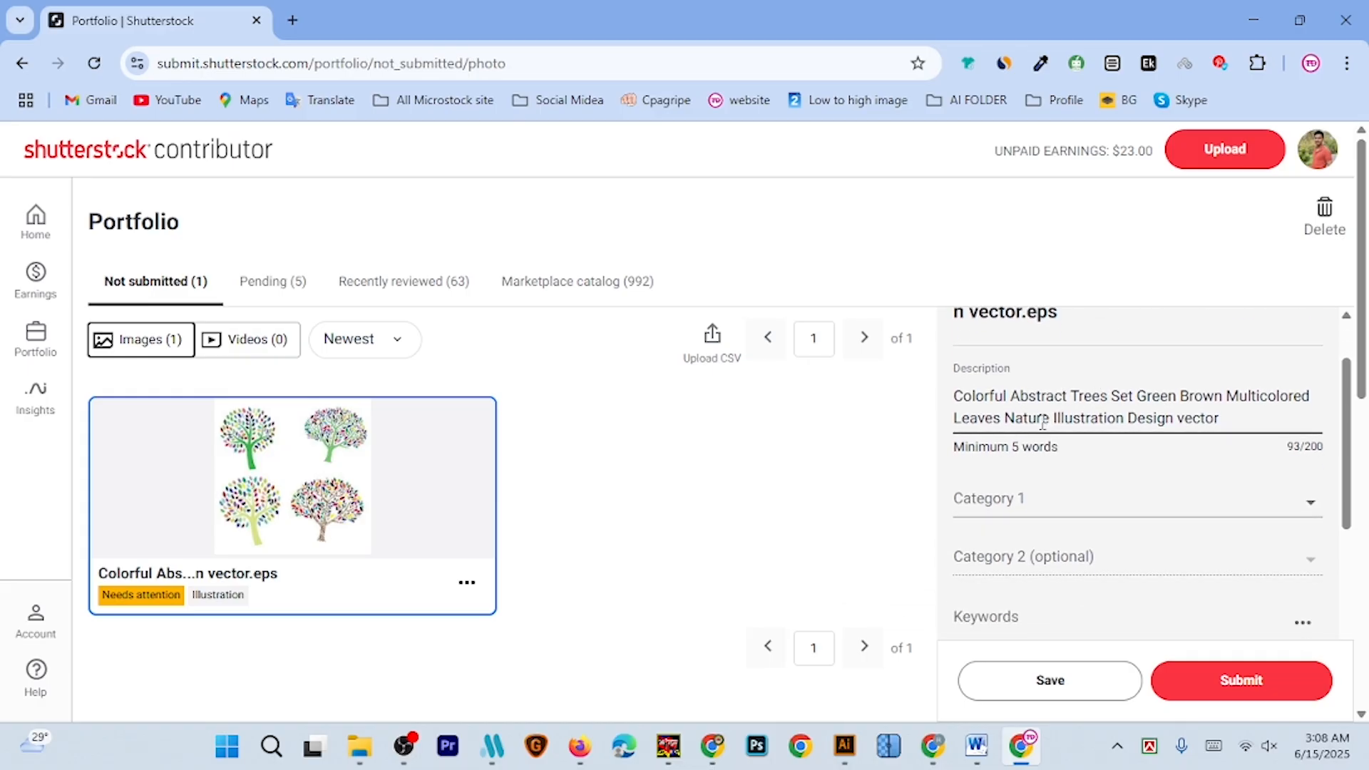
scroll(1086, 498, down, 6)
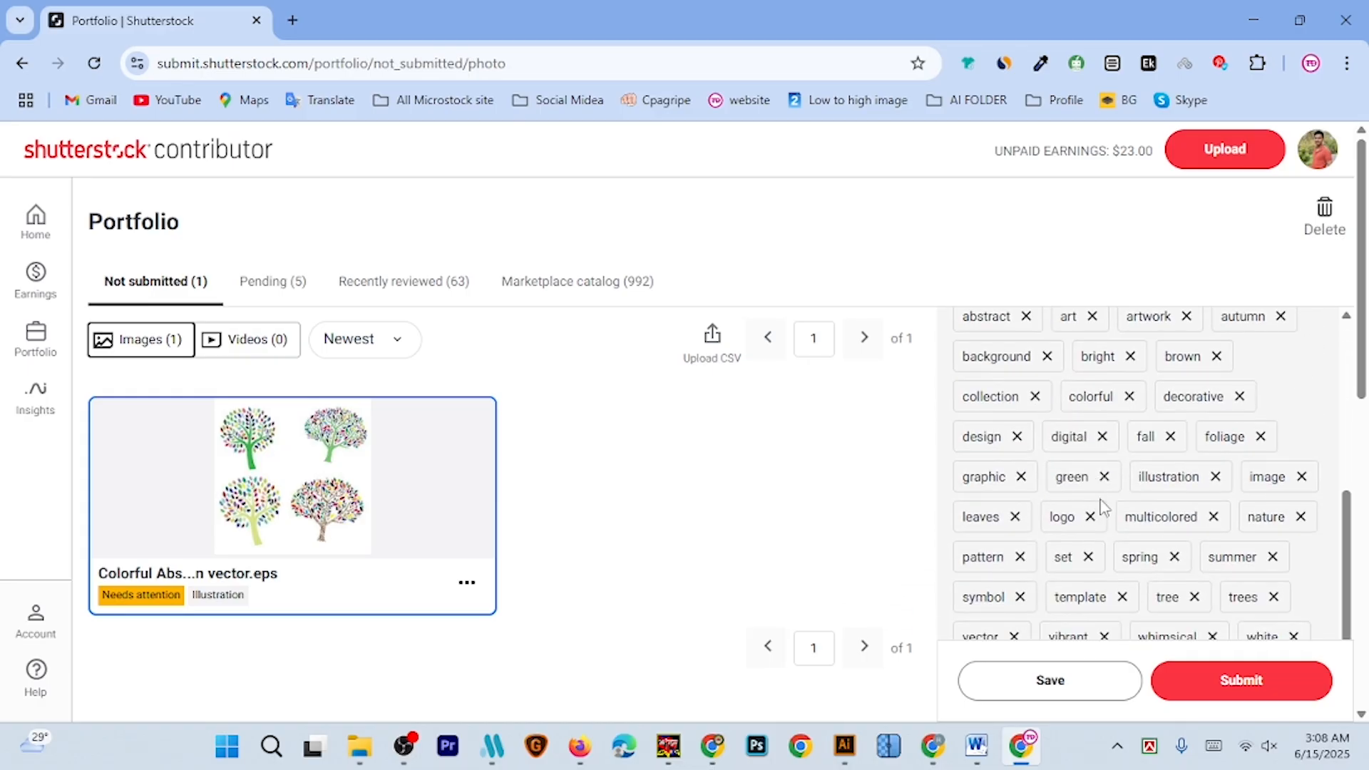
scroll(1133, 514, up, 2)
scroll(1141, 484, up, 5)
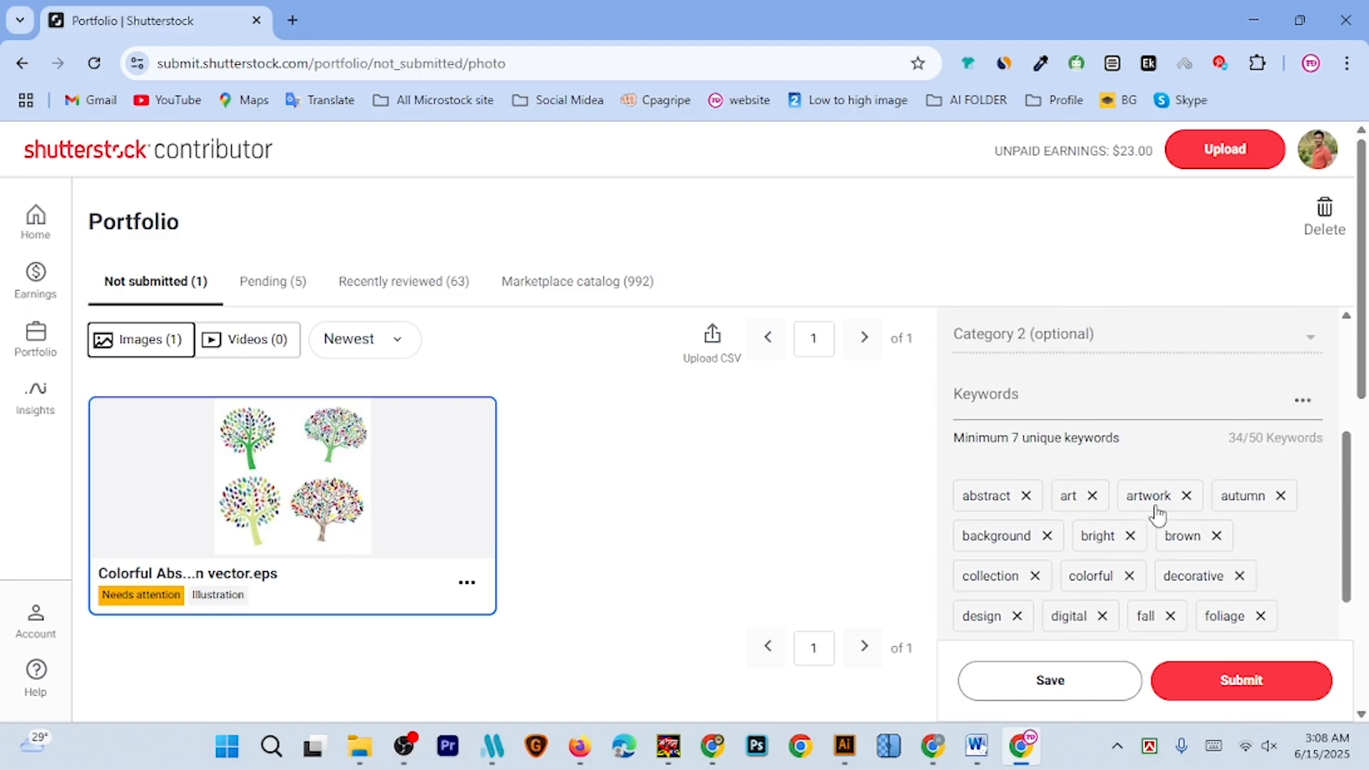
scroll(1098, 514, up, 1)
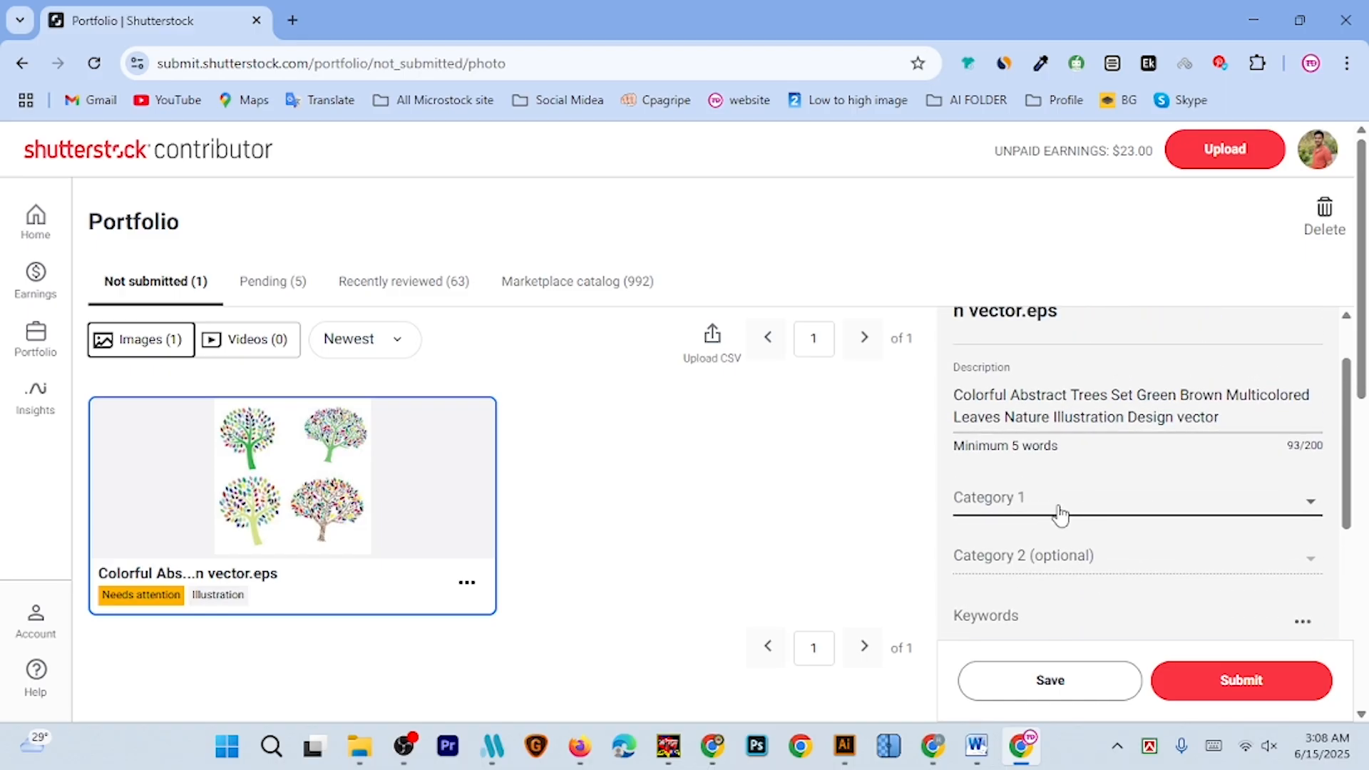
Set the tree illustration's Category 1 to Nature and Category 2 to Objects
click(1054, 512)
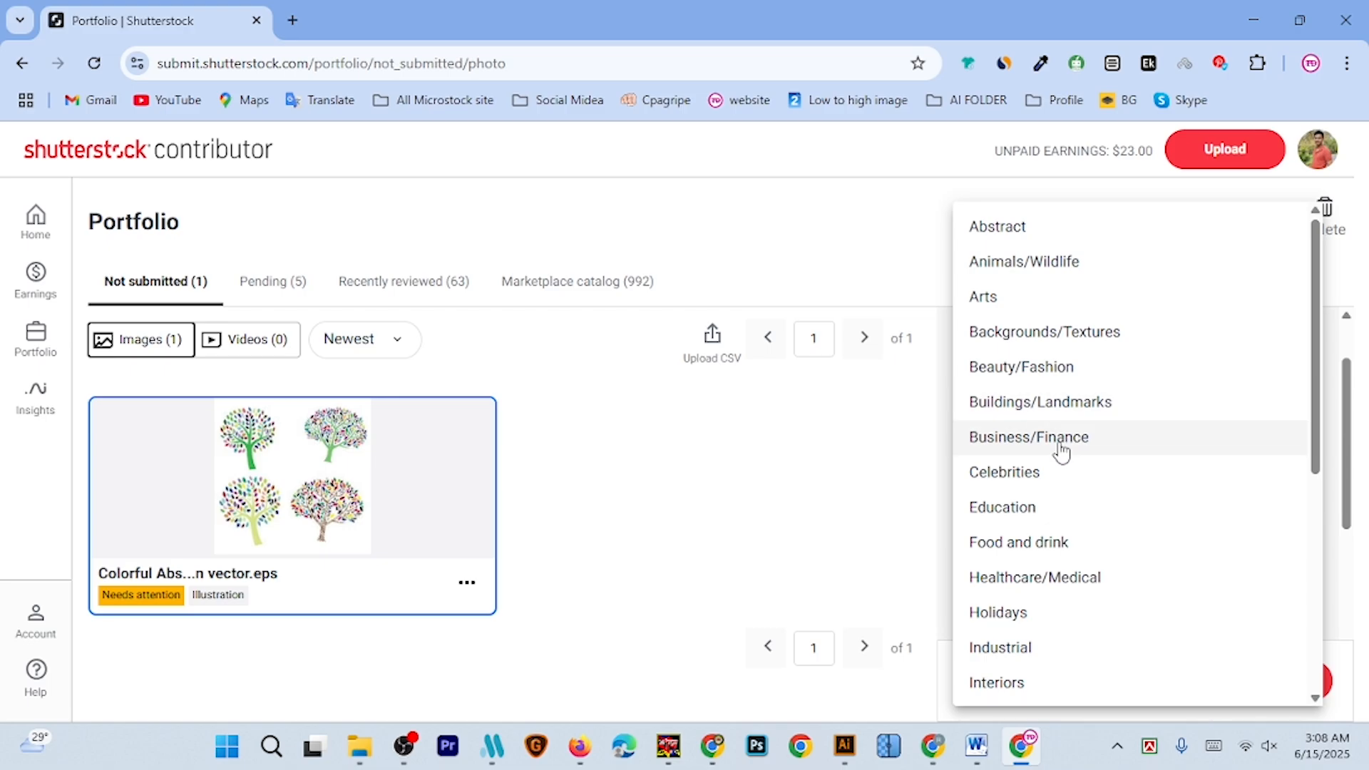
scroll(1059, 459, down, 1)
scroll(1049, 506, down, 3)
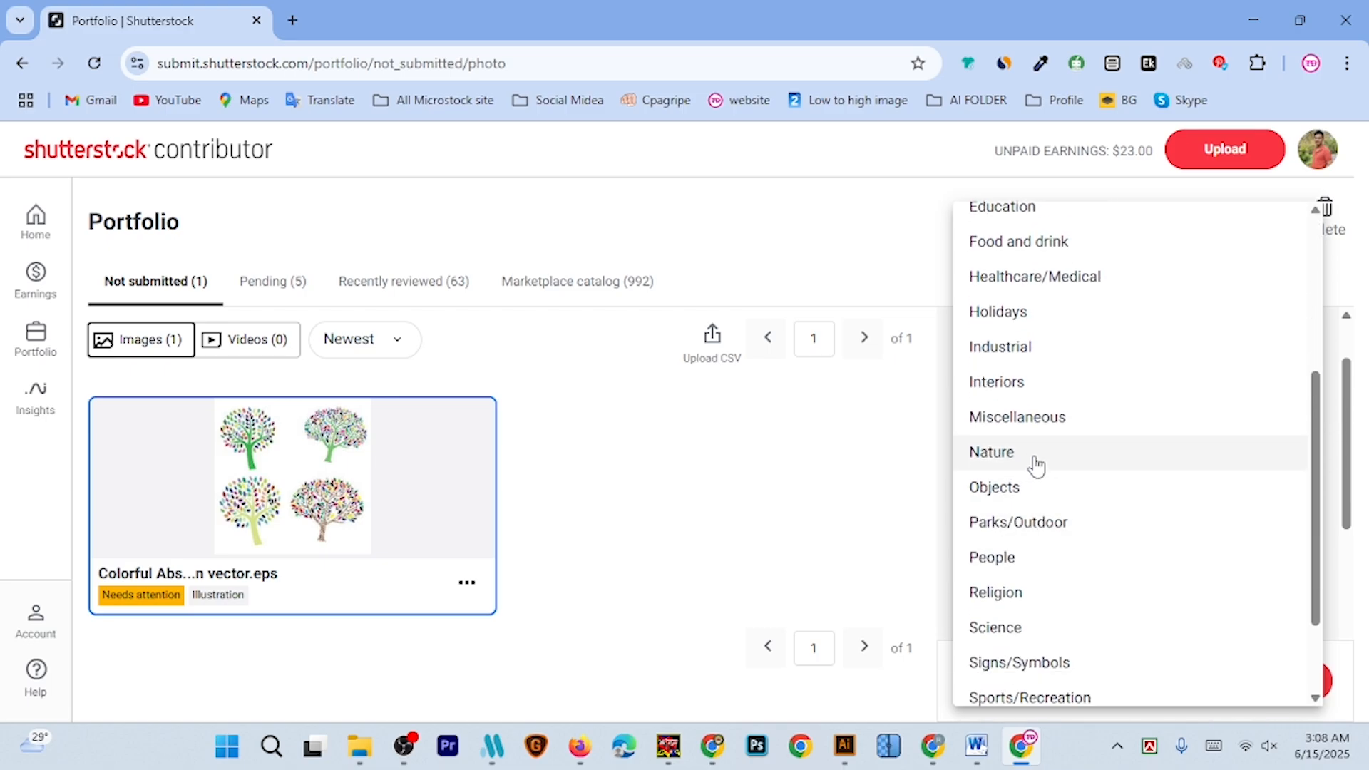
click(1025, 470)
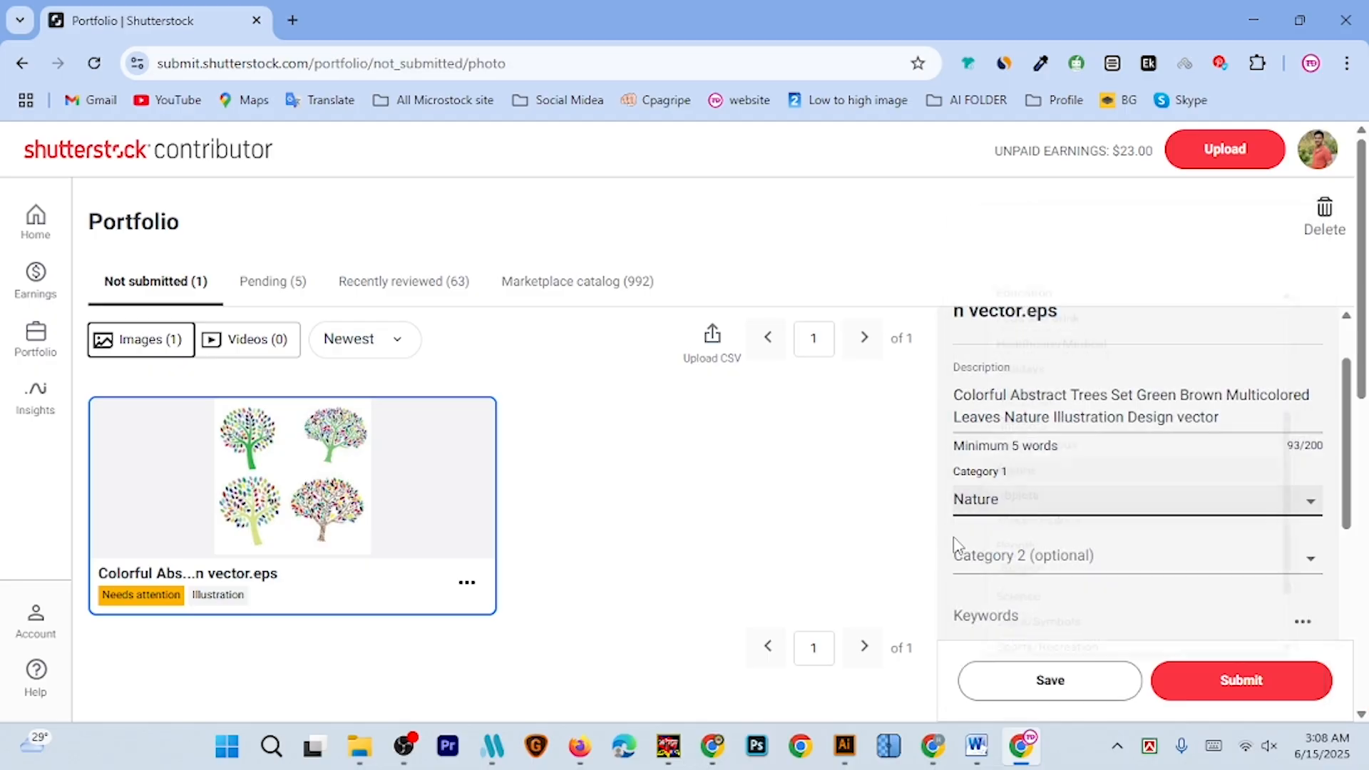
click(1063, 562)
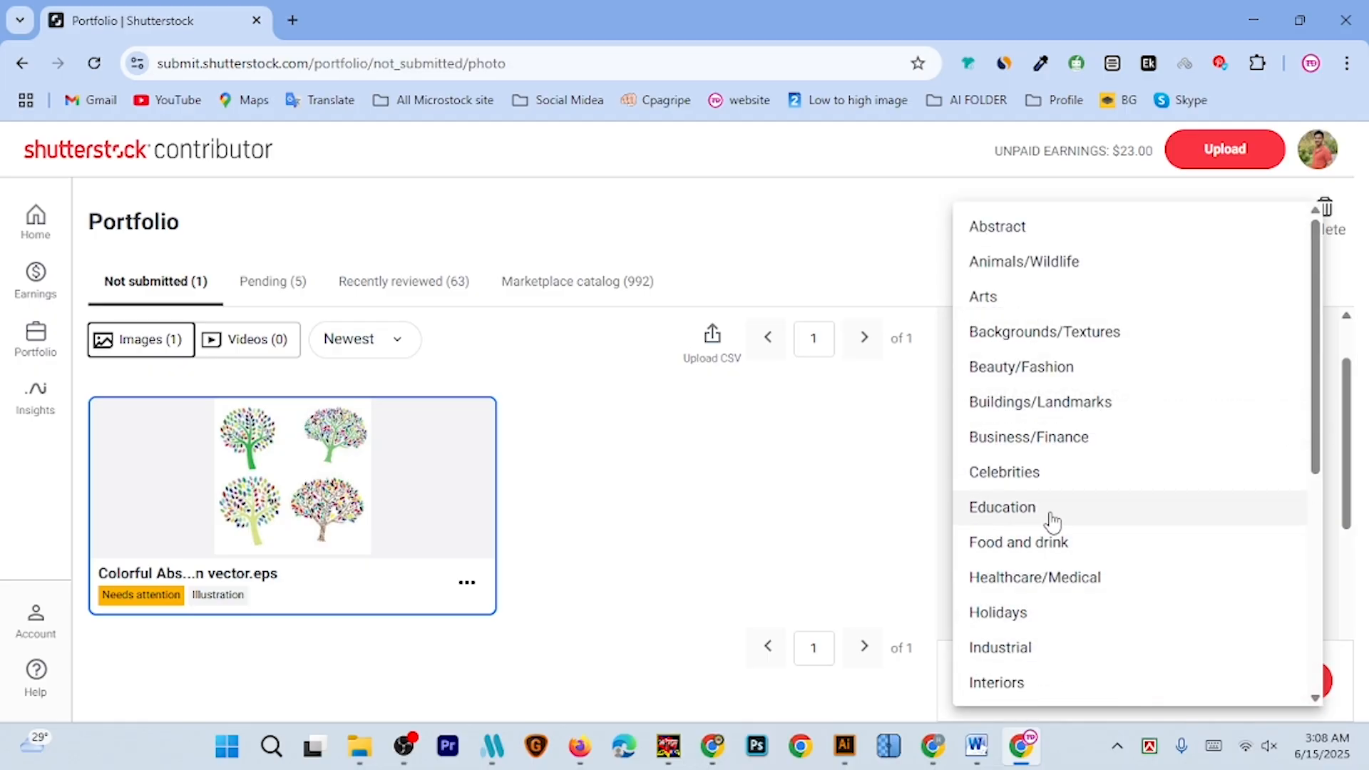
scroll(1054, 531, down, 6)
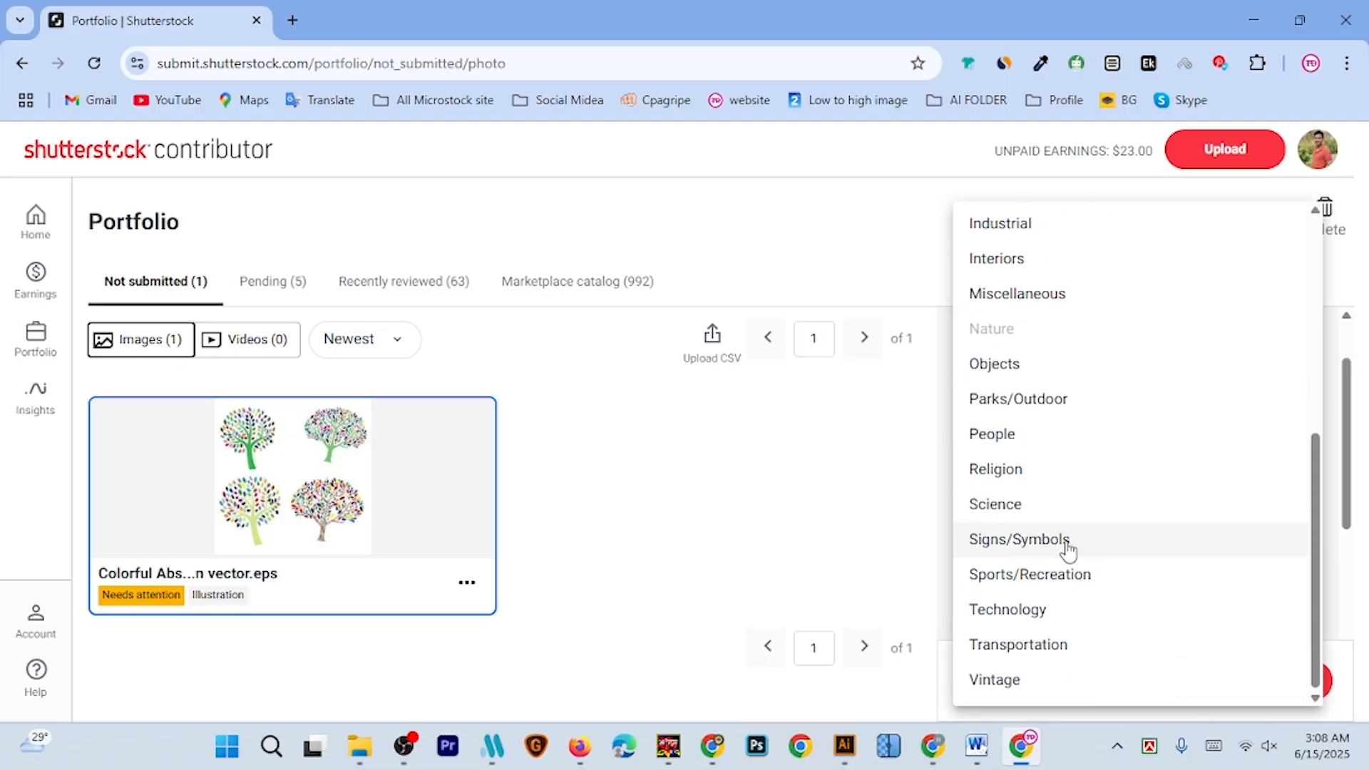
scroll(1064, 579, up, 1)
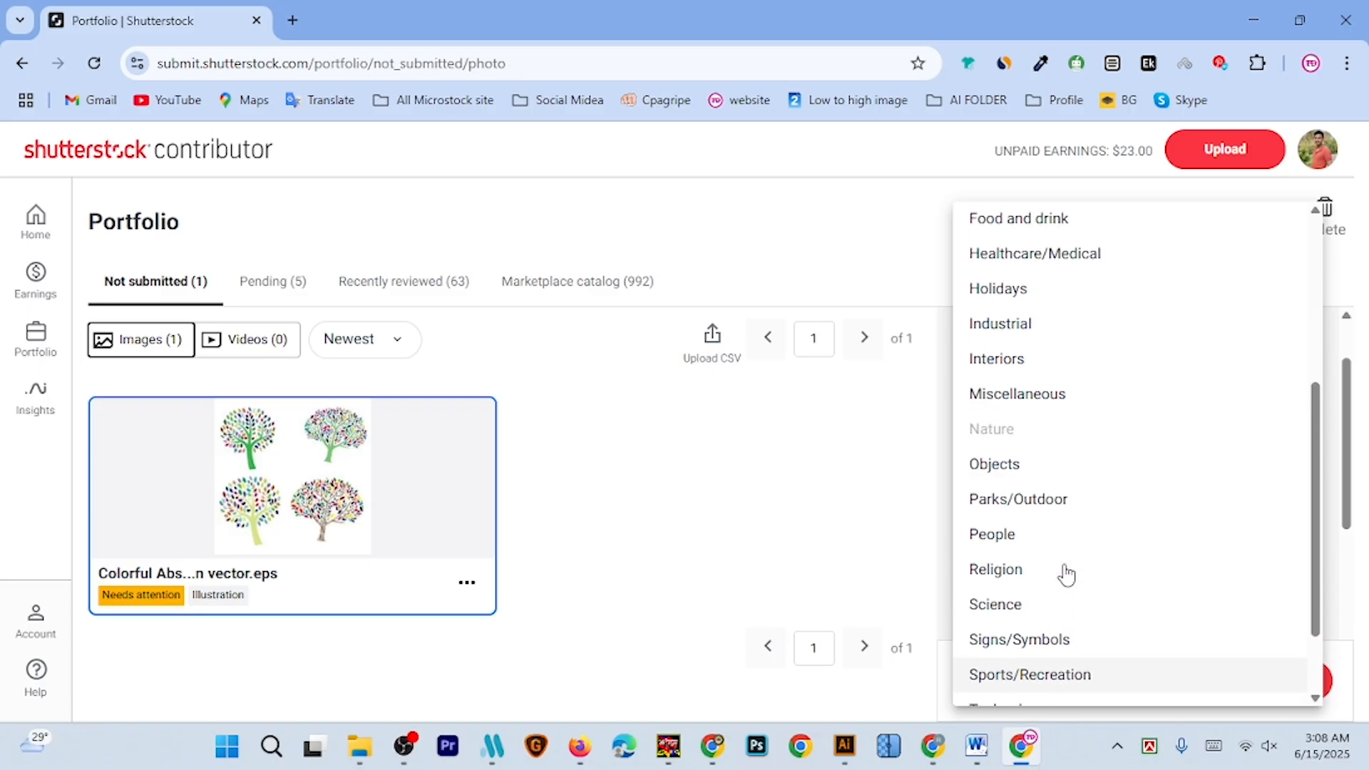
click(1010, 474)
Save and submit the tree illustration, and view the portfolio's pending images
scroll(1079, 568, down, 4)
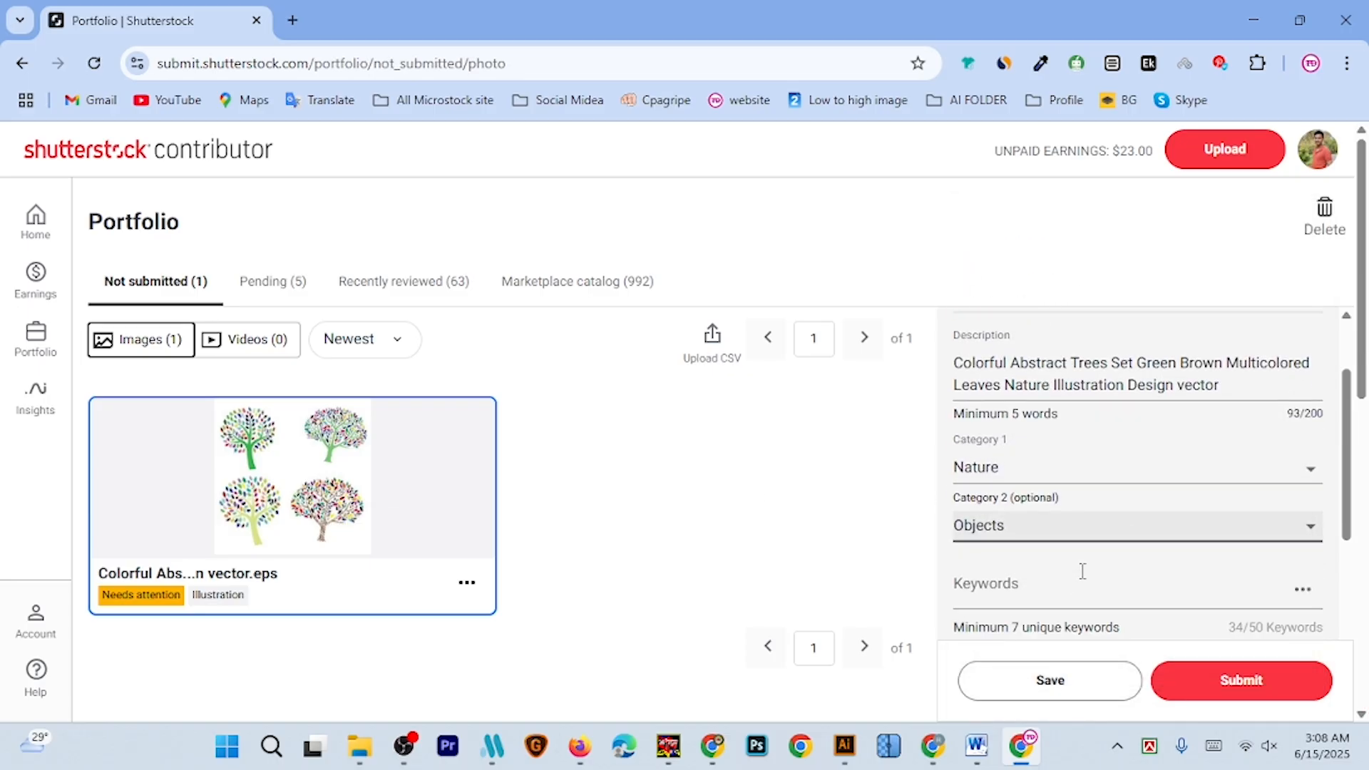
scroll(1139, 544, down, 5)
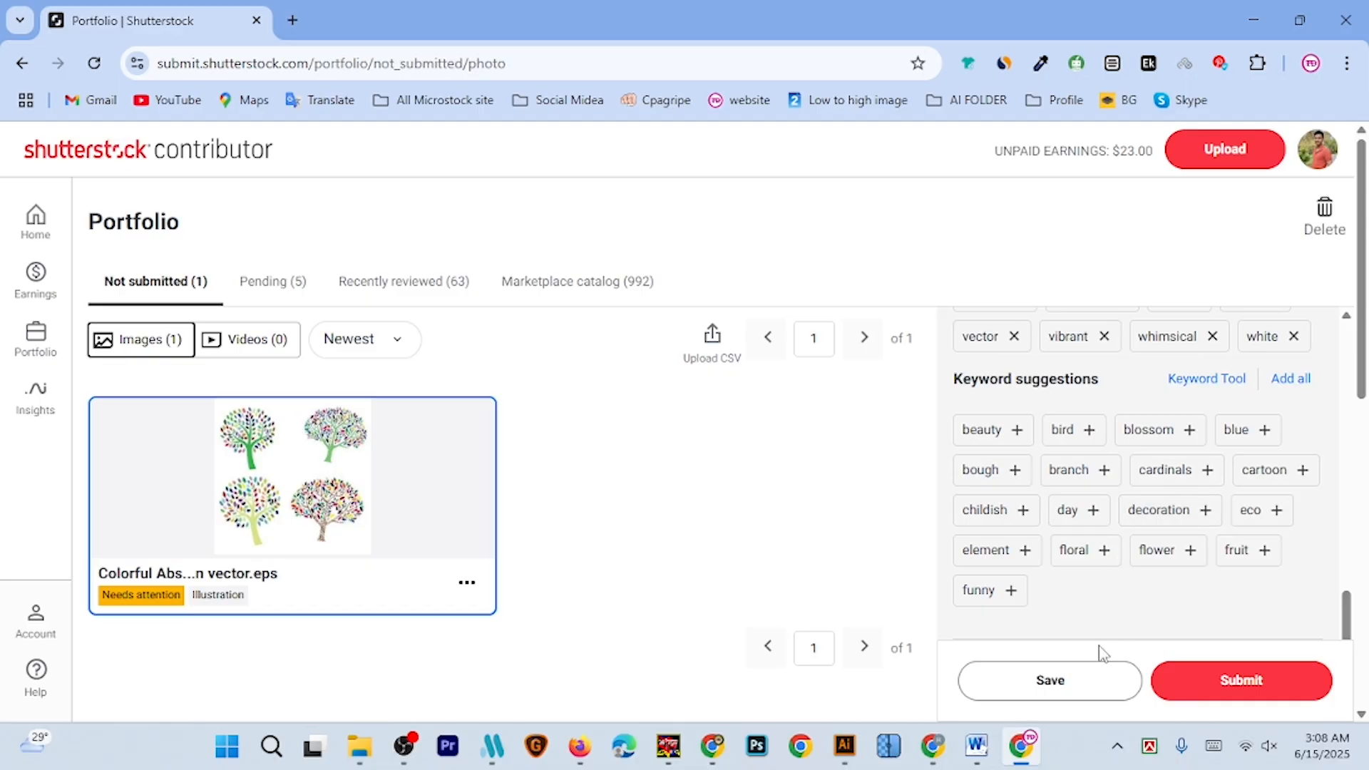
click(1062, 679)
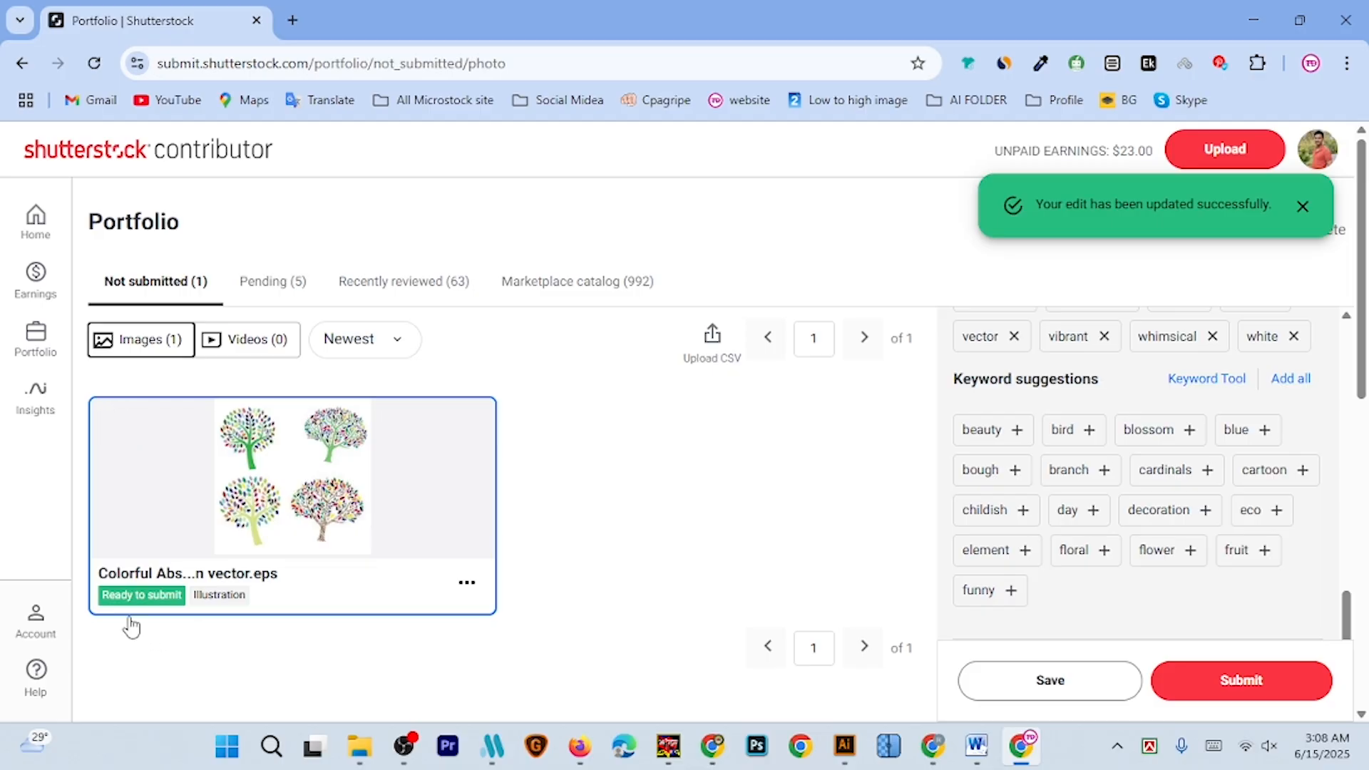
click(1246, 684)
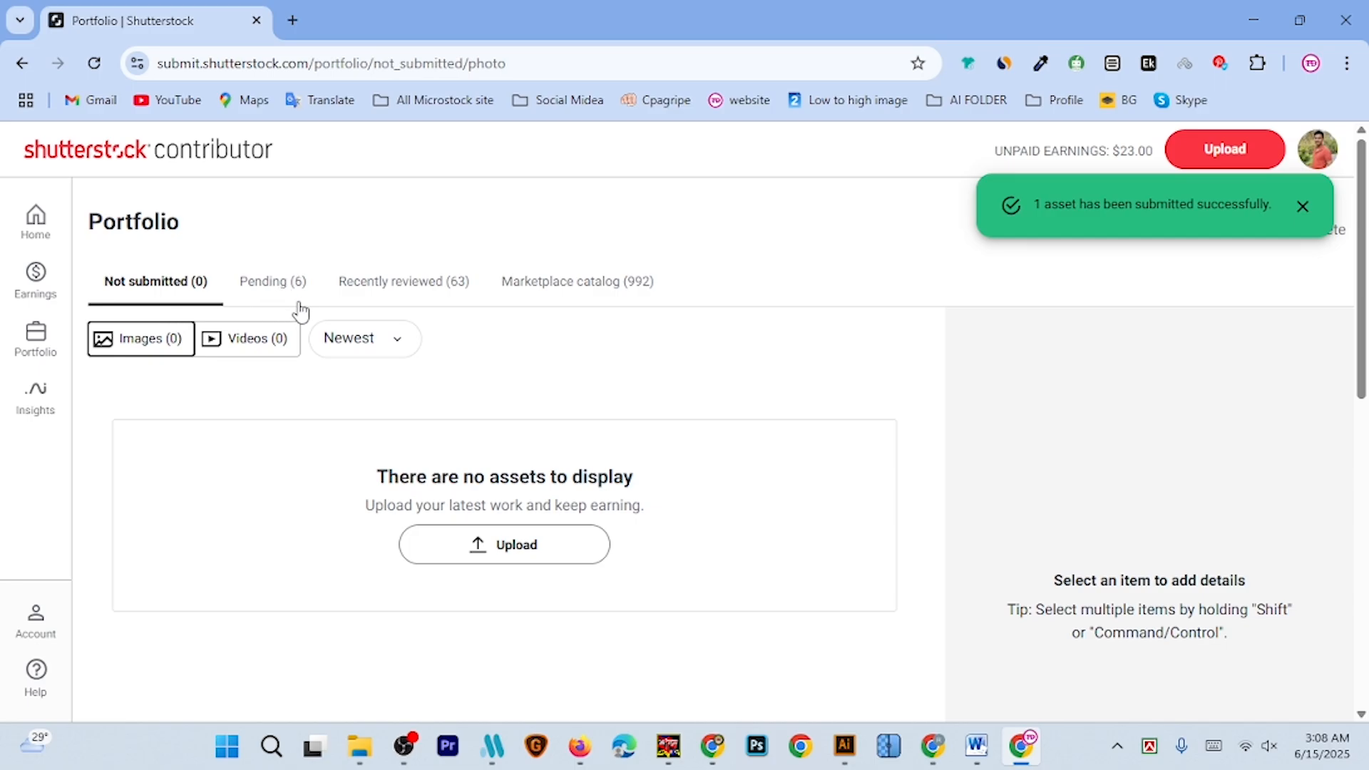
click(273, 285)
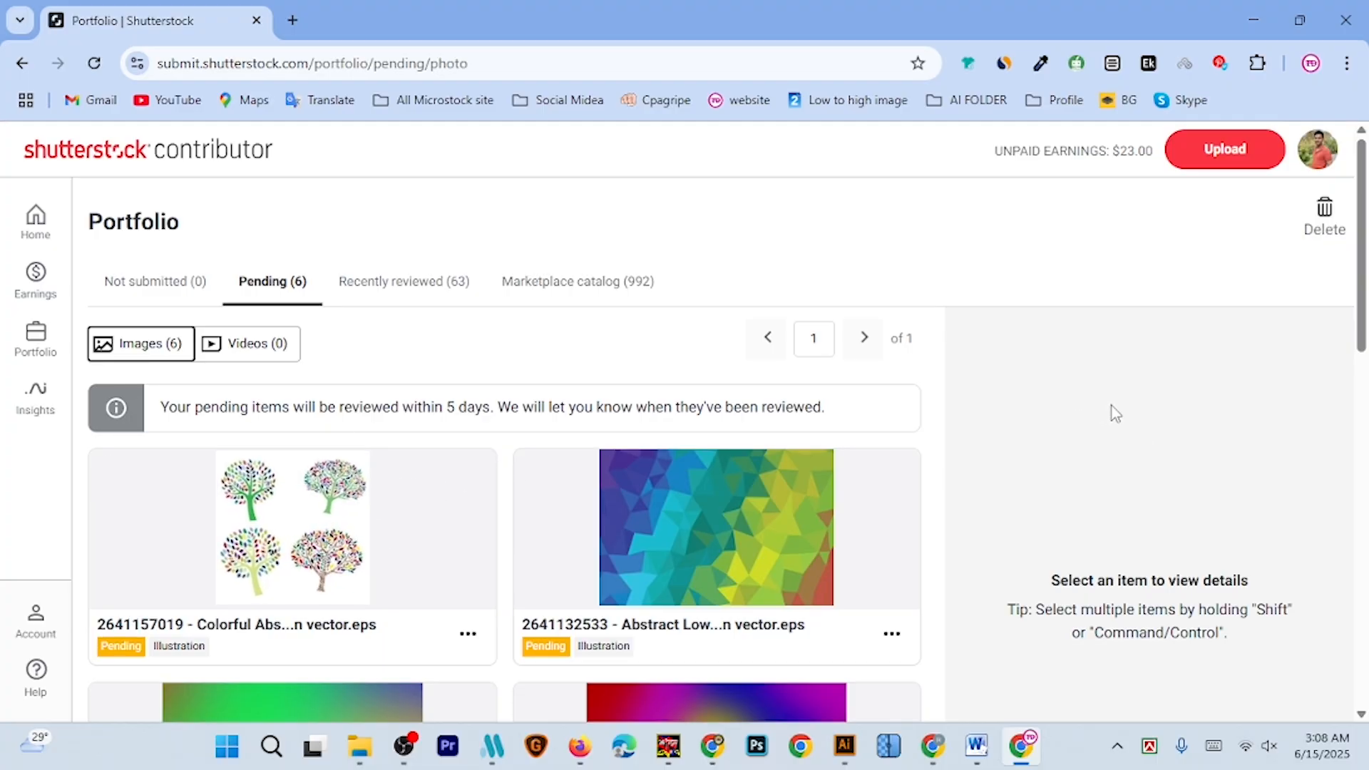
Switch to Illustrator and inspect the four-tree artwork in 4568.eps more closely
click(845, 746)
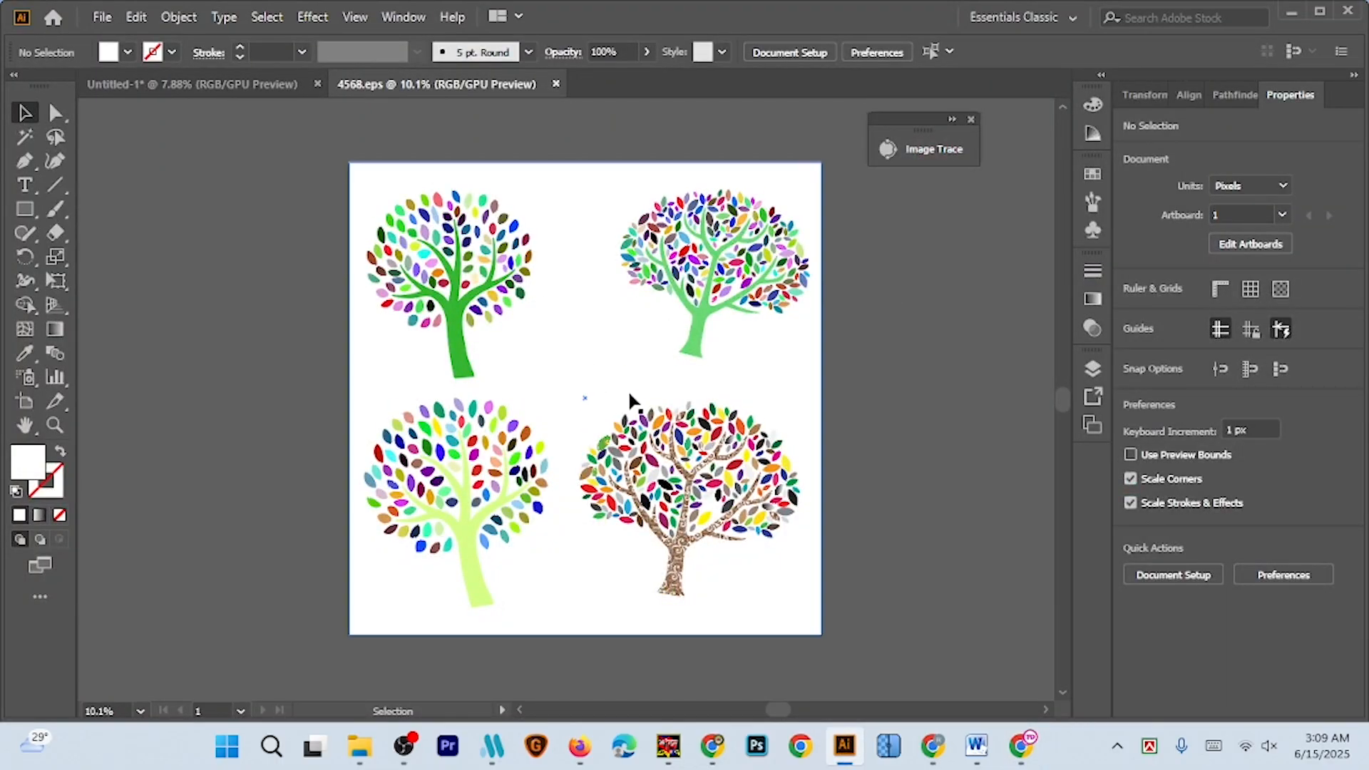
key(ctrl+space)
drag(817, 498, 741, 495)
scroll(717, 491, right, 4)
key(ctrl+space)
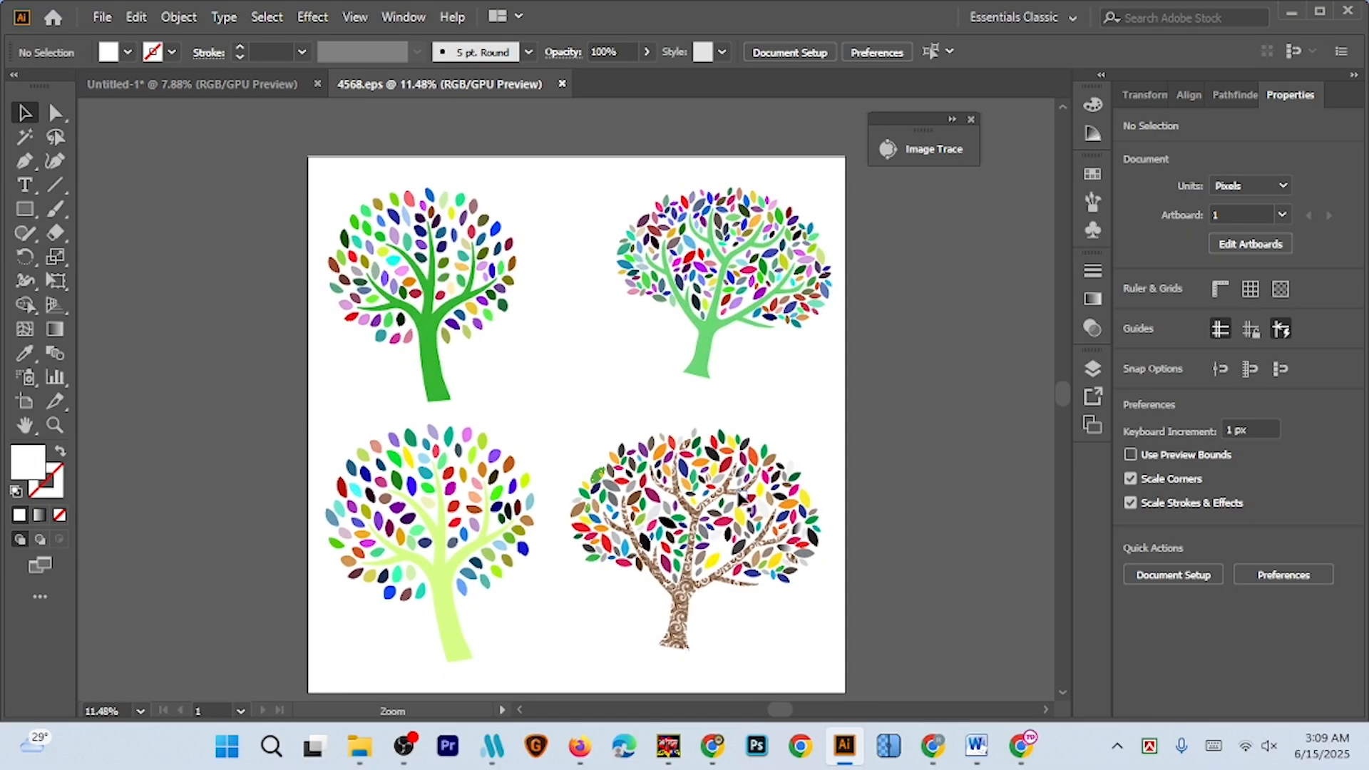